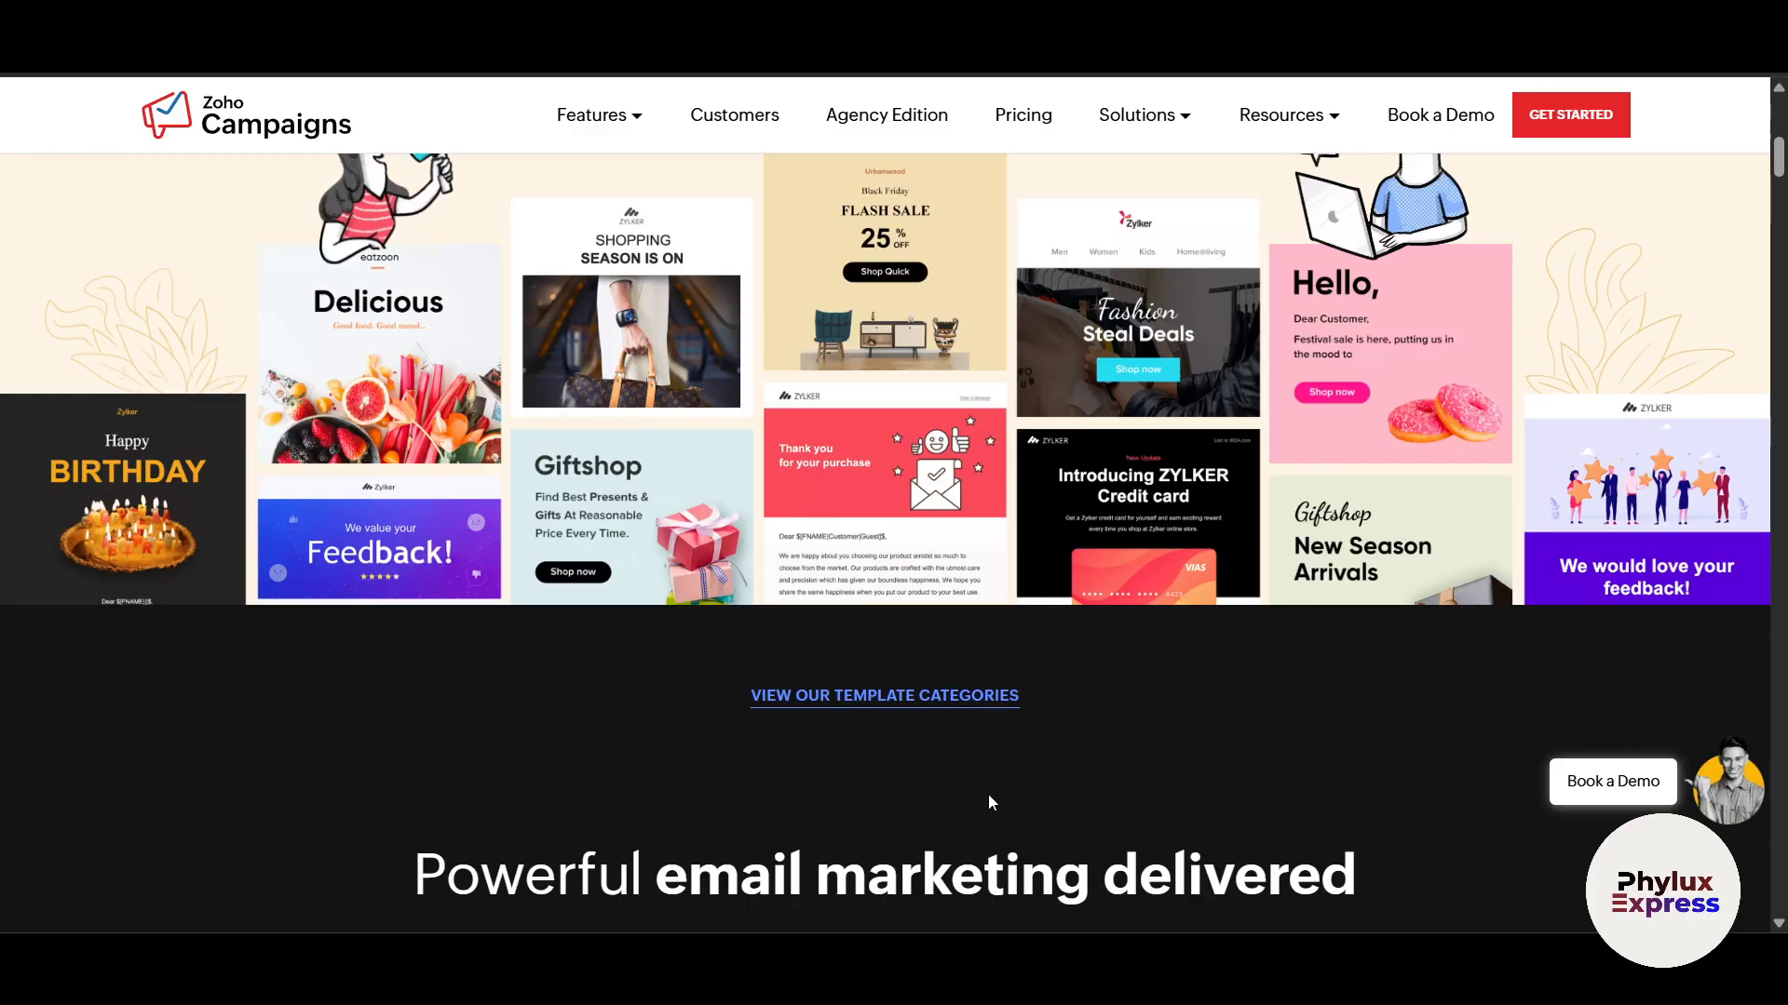
# Step: Examine the personalization and automation features described on the Zoho Campaigns page
pyautogui.scroll(-5, 989, 800)
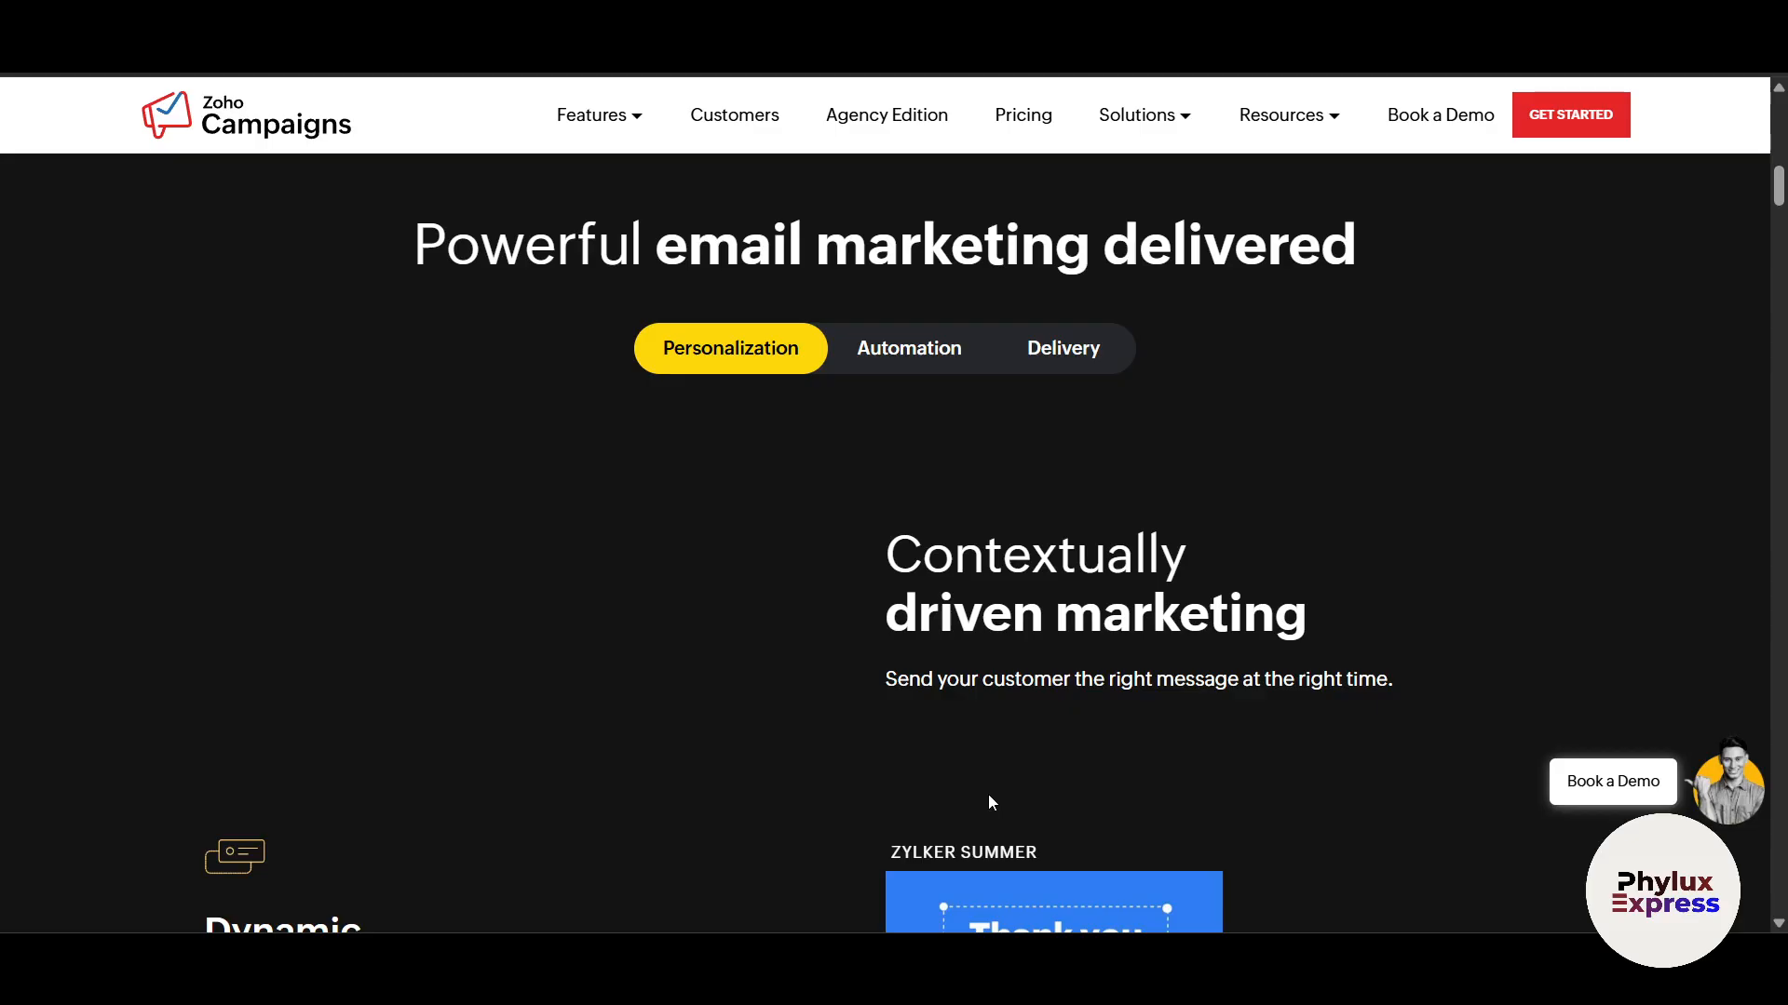
pyautogui.scroll(-5, 989, 801)
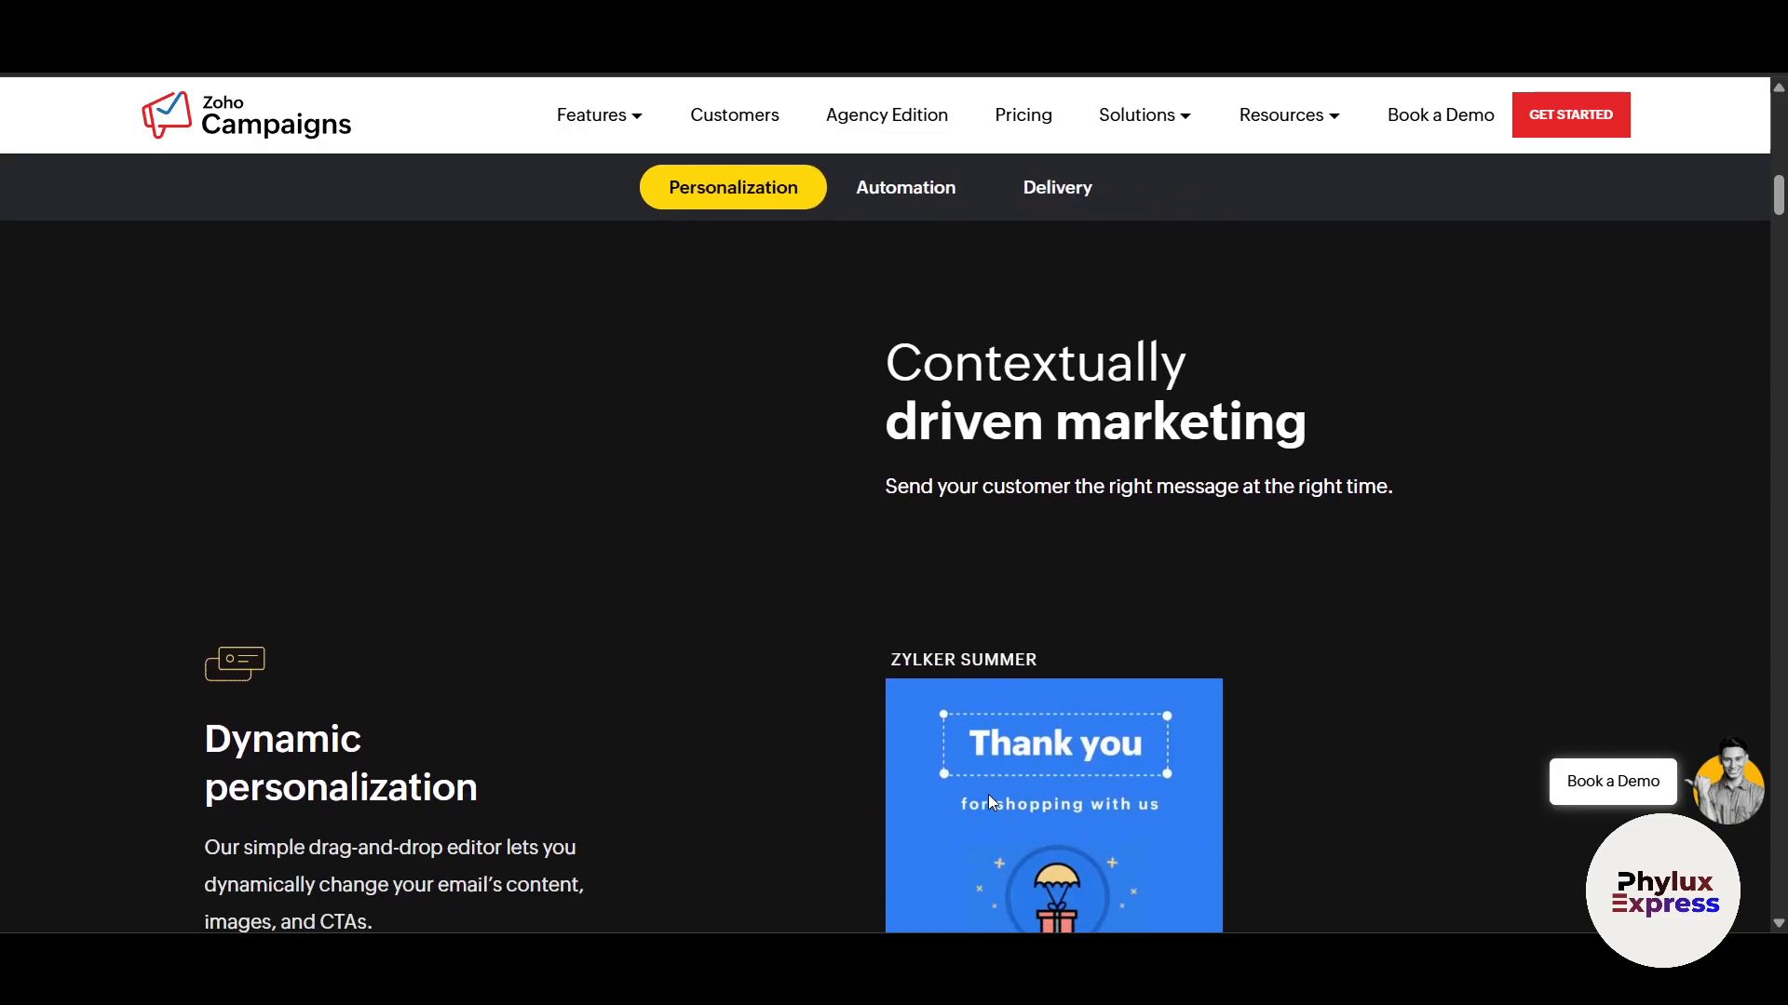
pyautogui.scroll(-6, 993, 802)
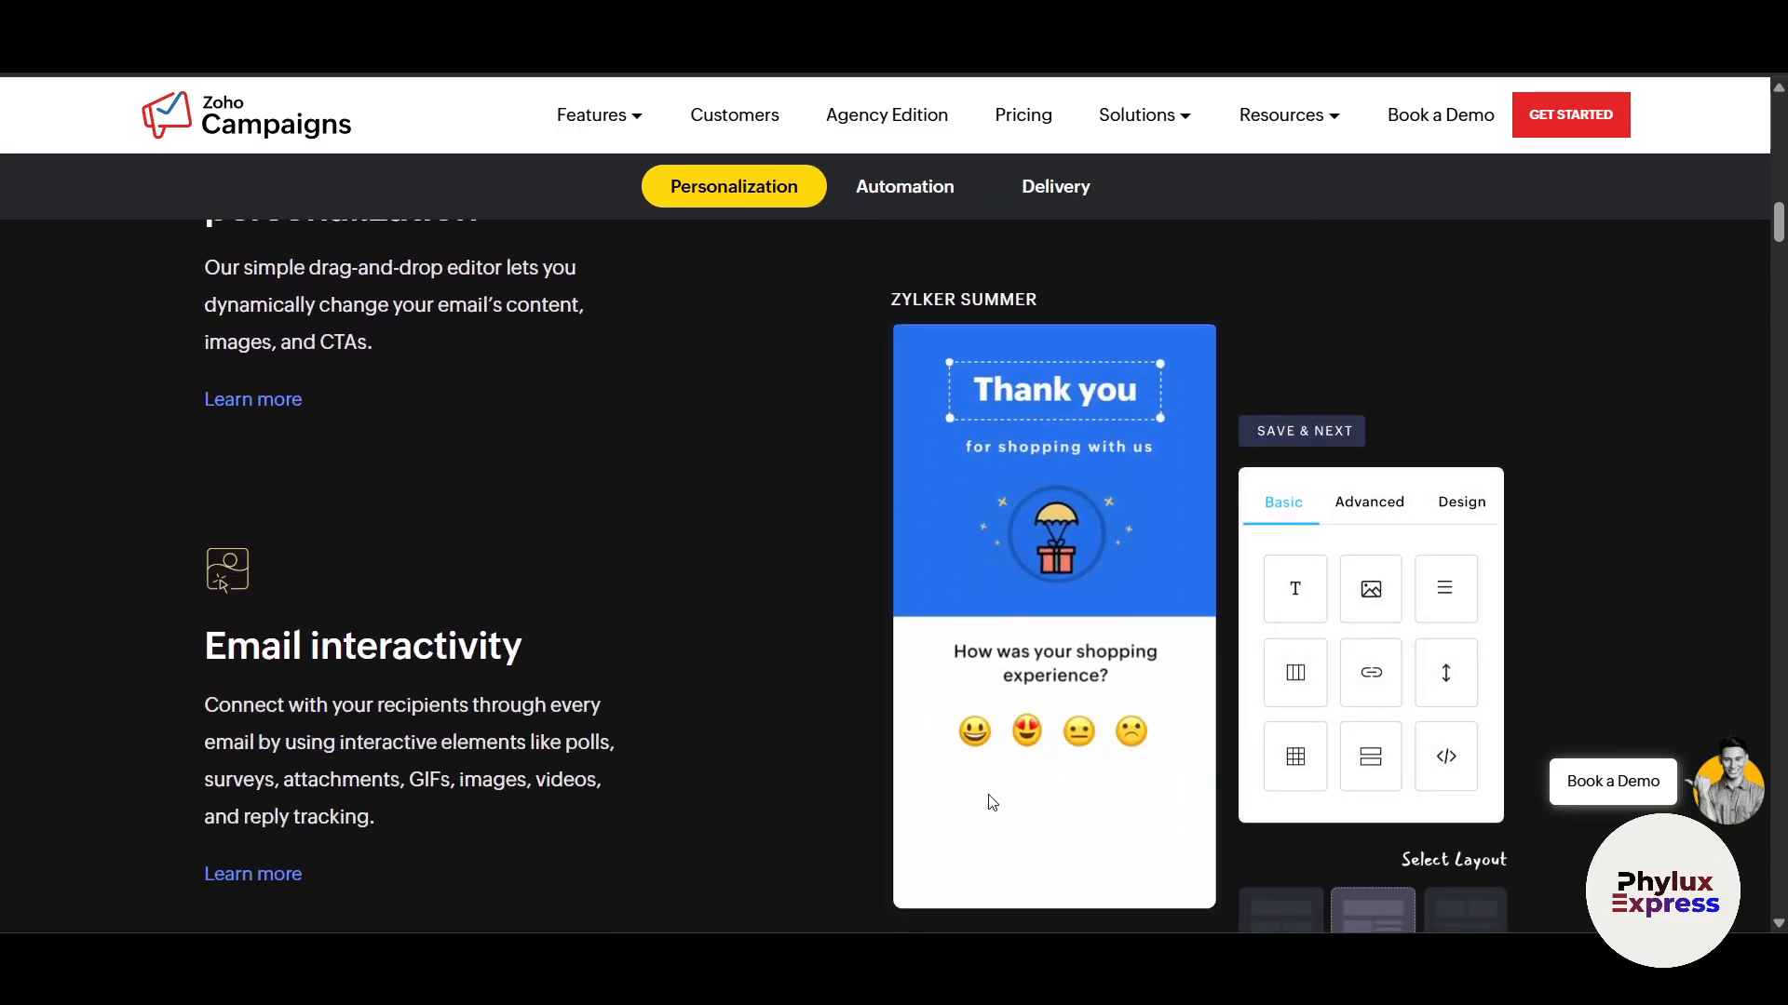
pyautogui.scroll(-2, 990, 797)
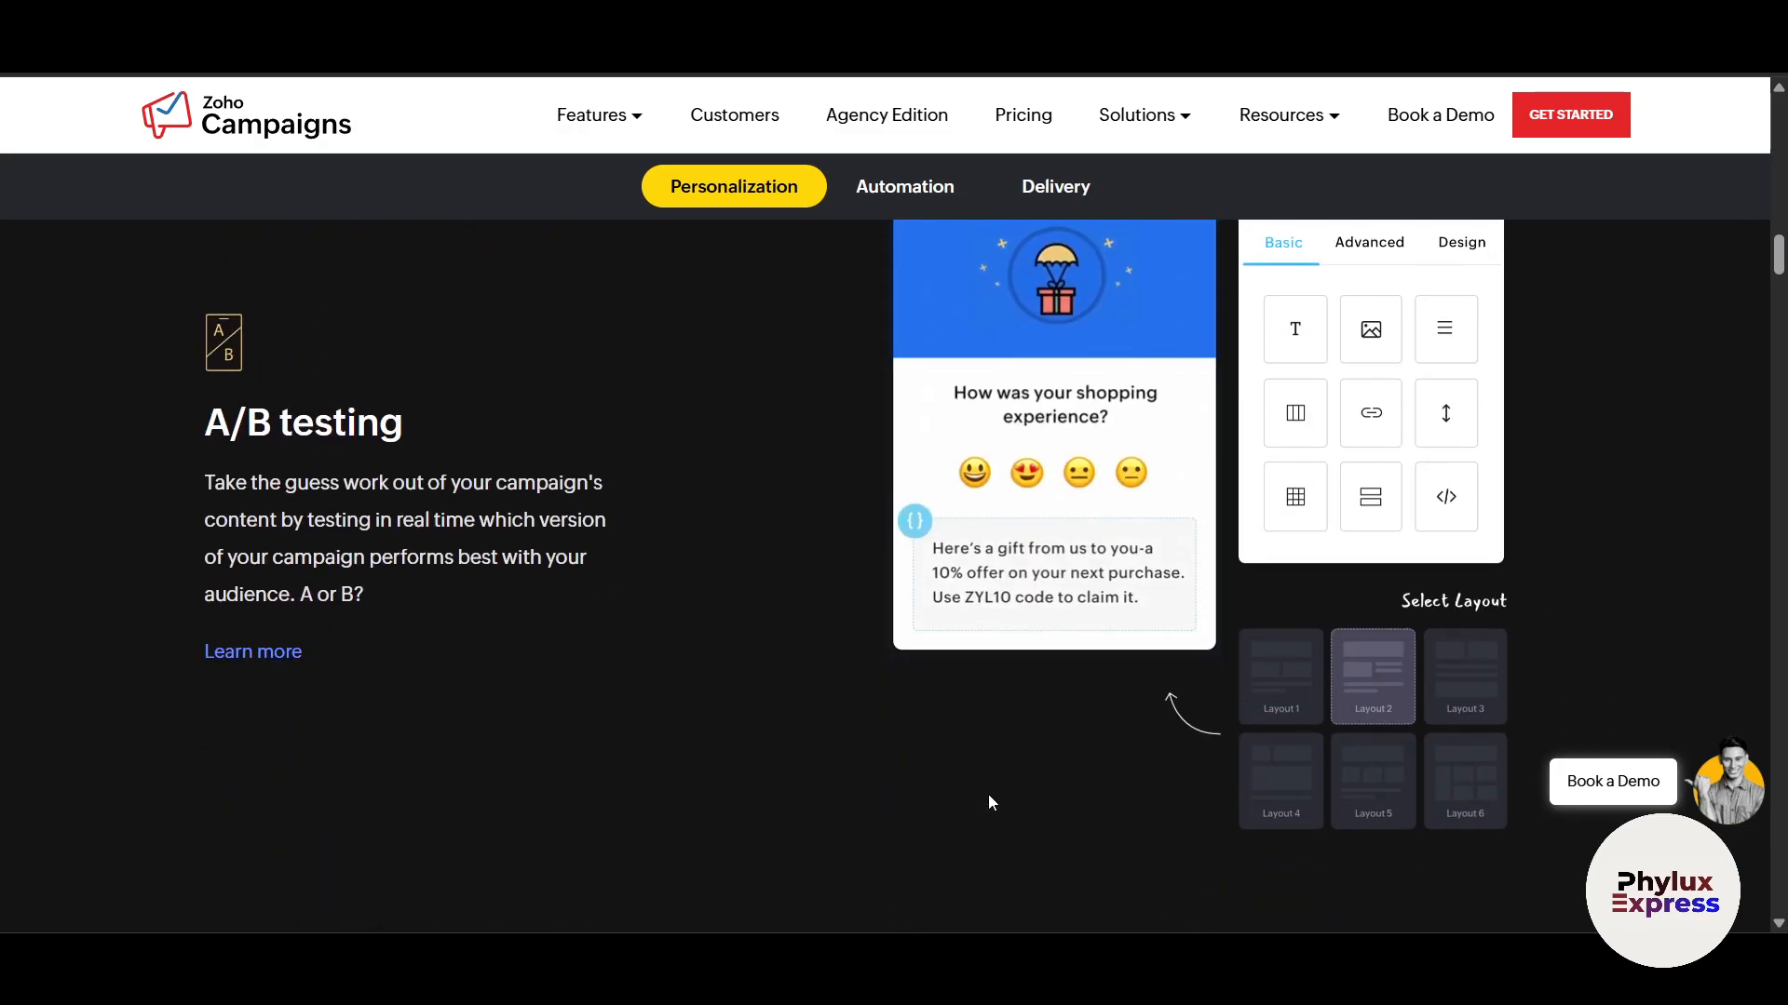
pyautogui.scroll(-3, 989, 795)
pyautogui.scroll(-3, 989, 795)
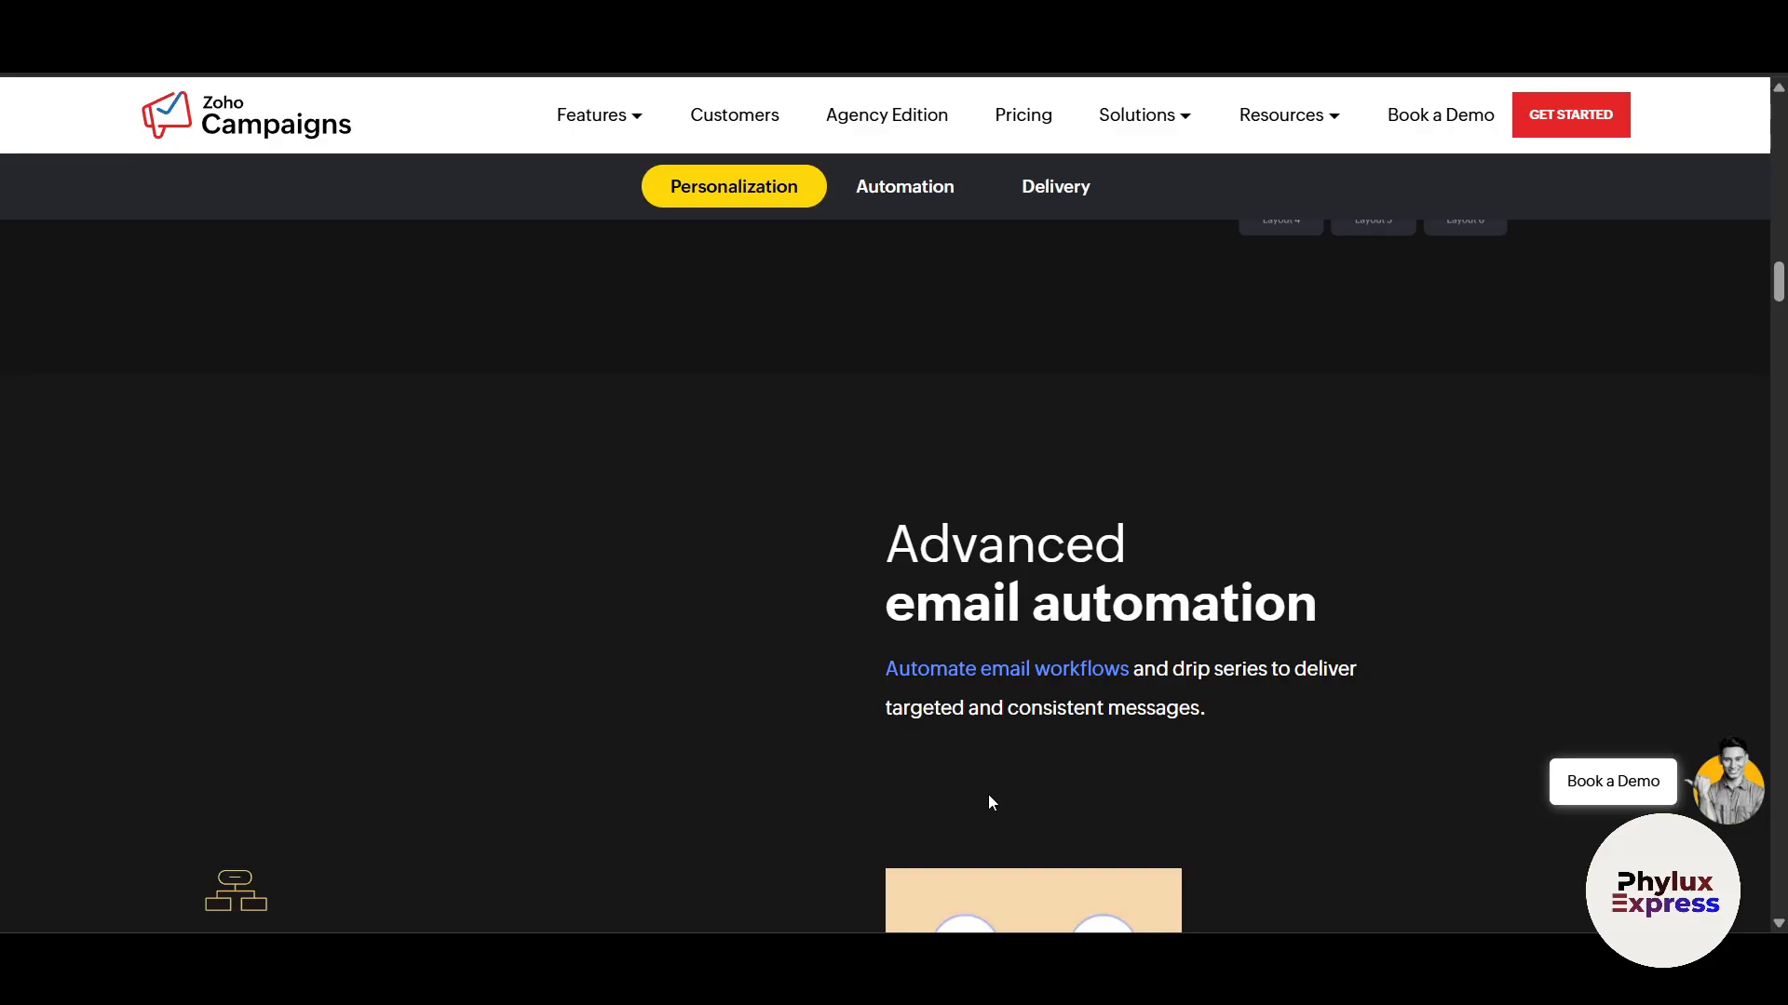
pyautogui.scroll(-8, 989, 797)
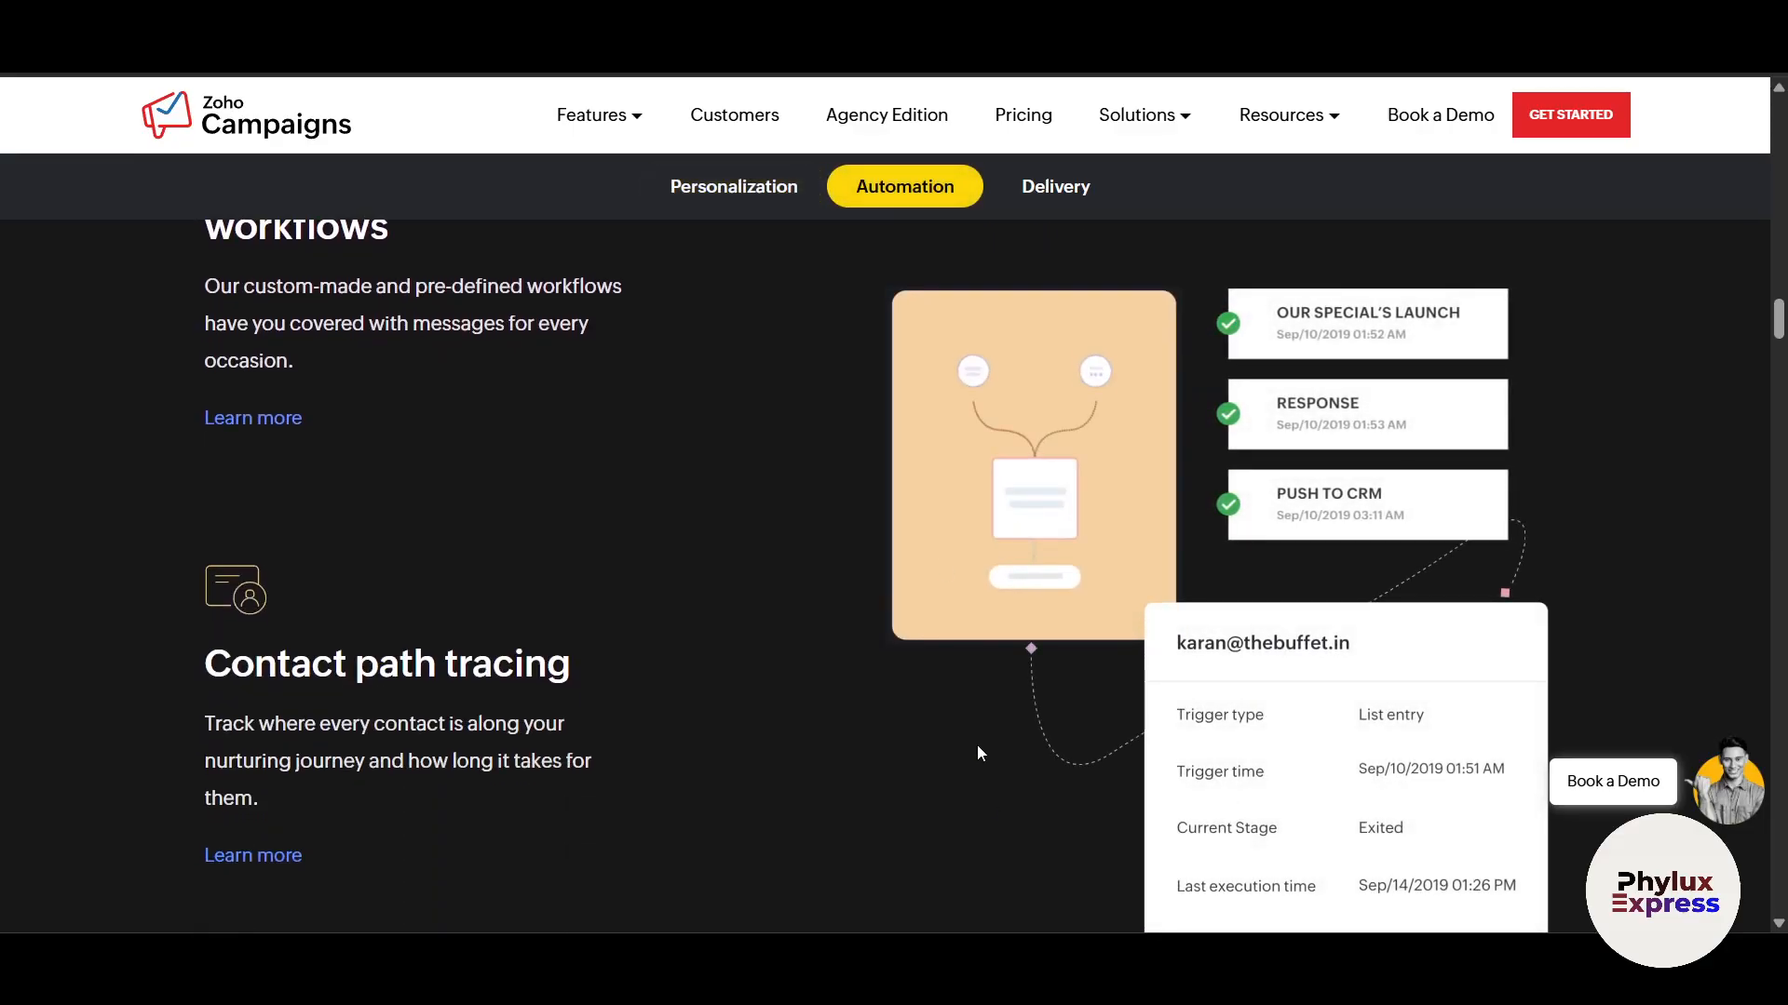
# Step: Open the Zoho Campaigns site from the Google results, sign up with a Google account and agree to the terms of service
pyautogui.click(242, 21)
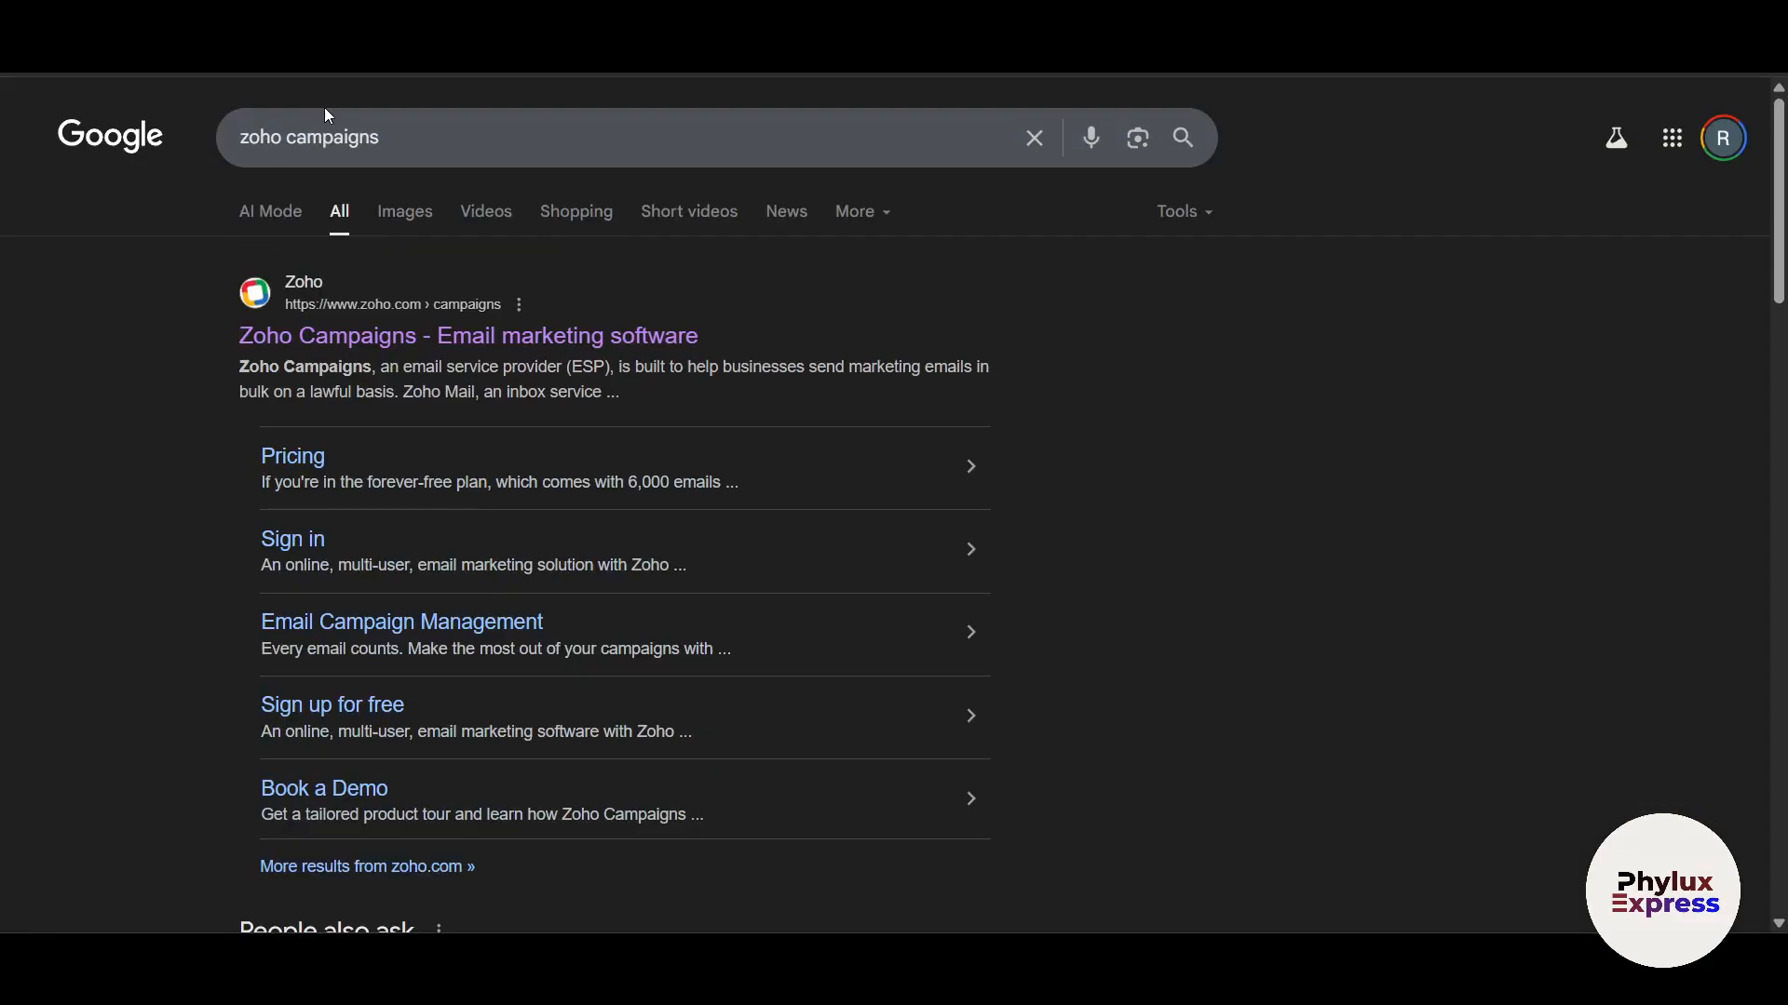
pyautogui.click(414, 337)
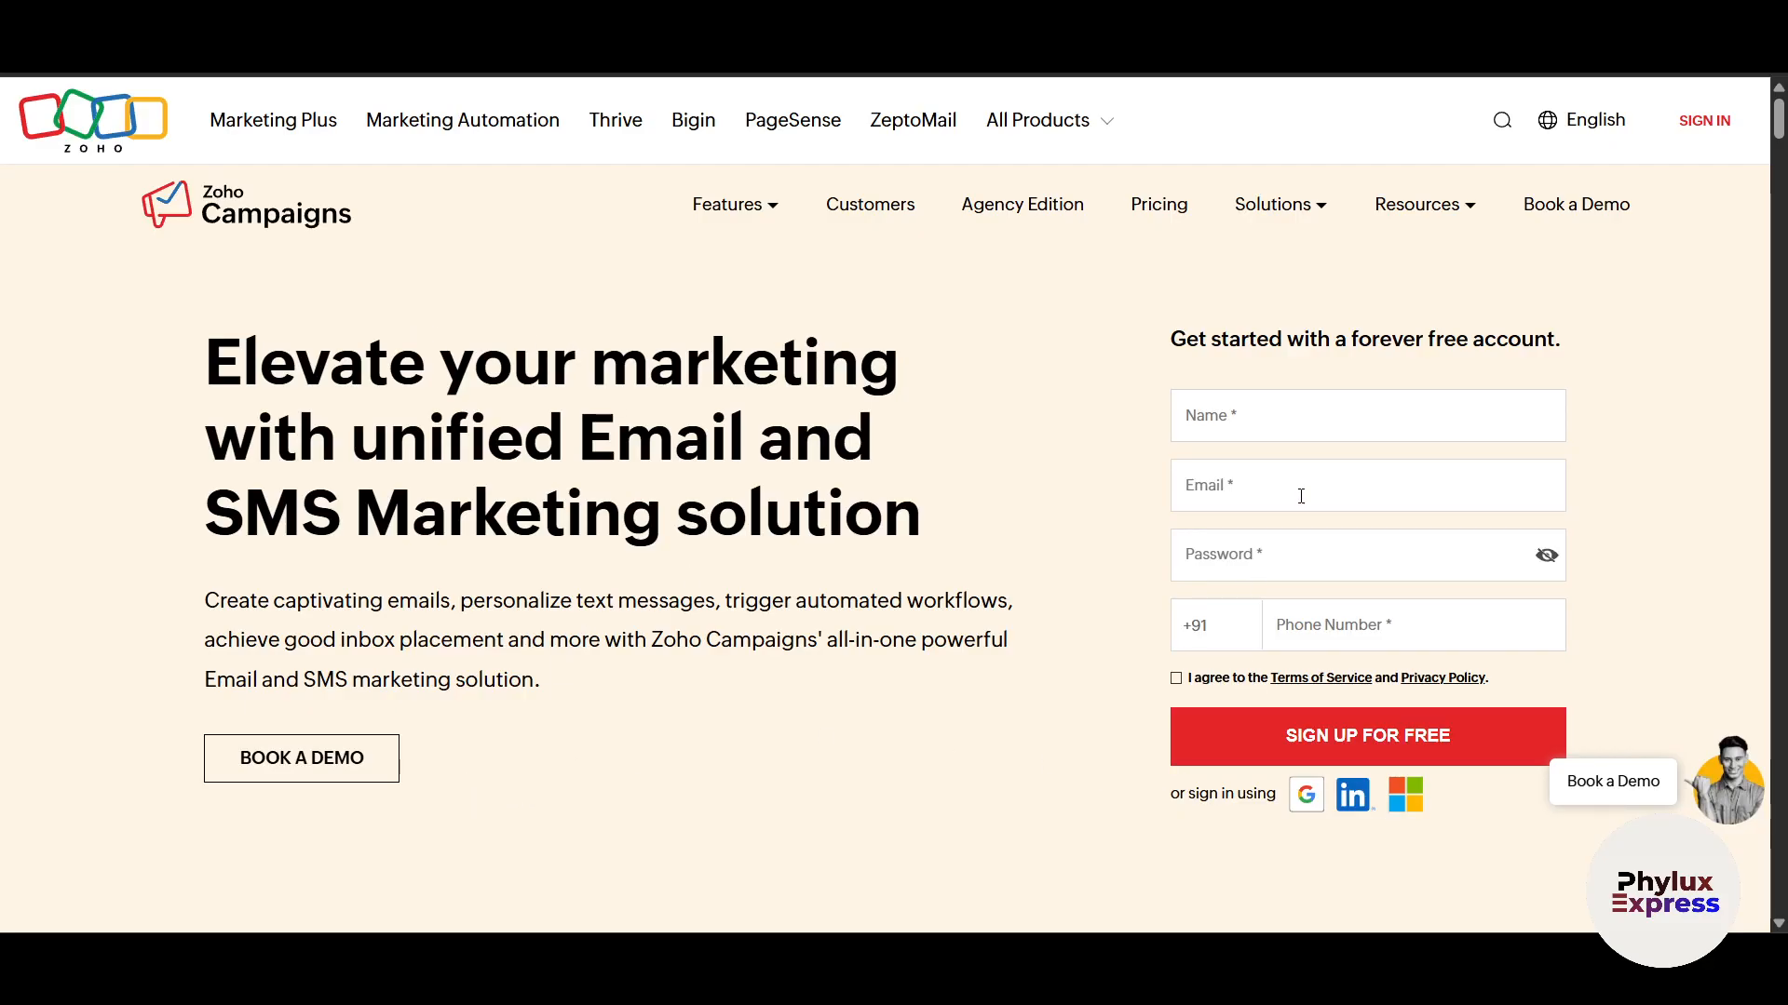
pyautogui.click(1307, 796)
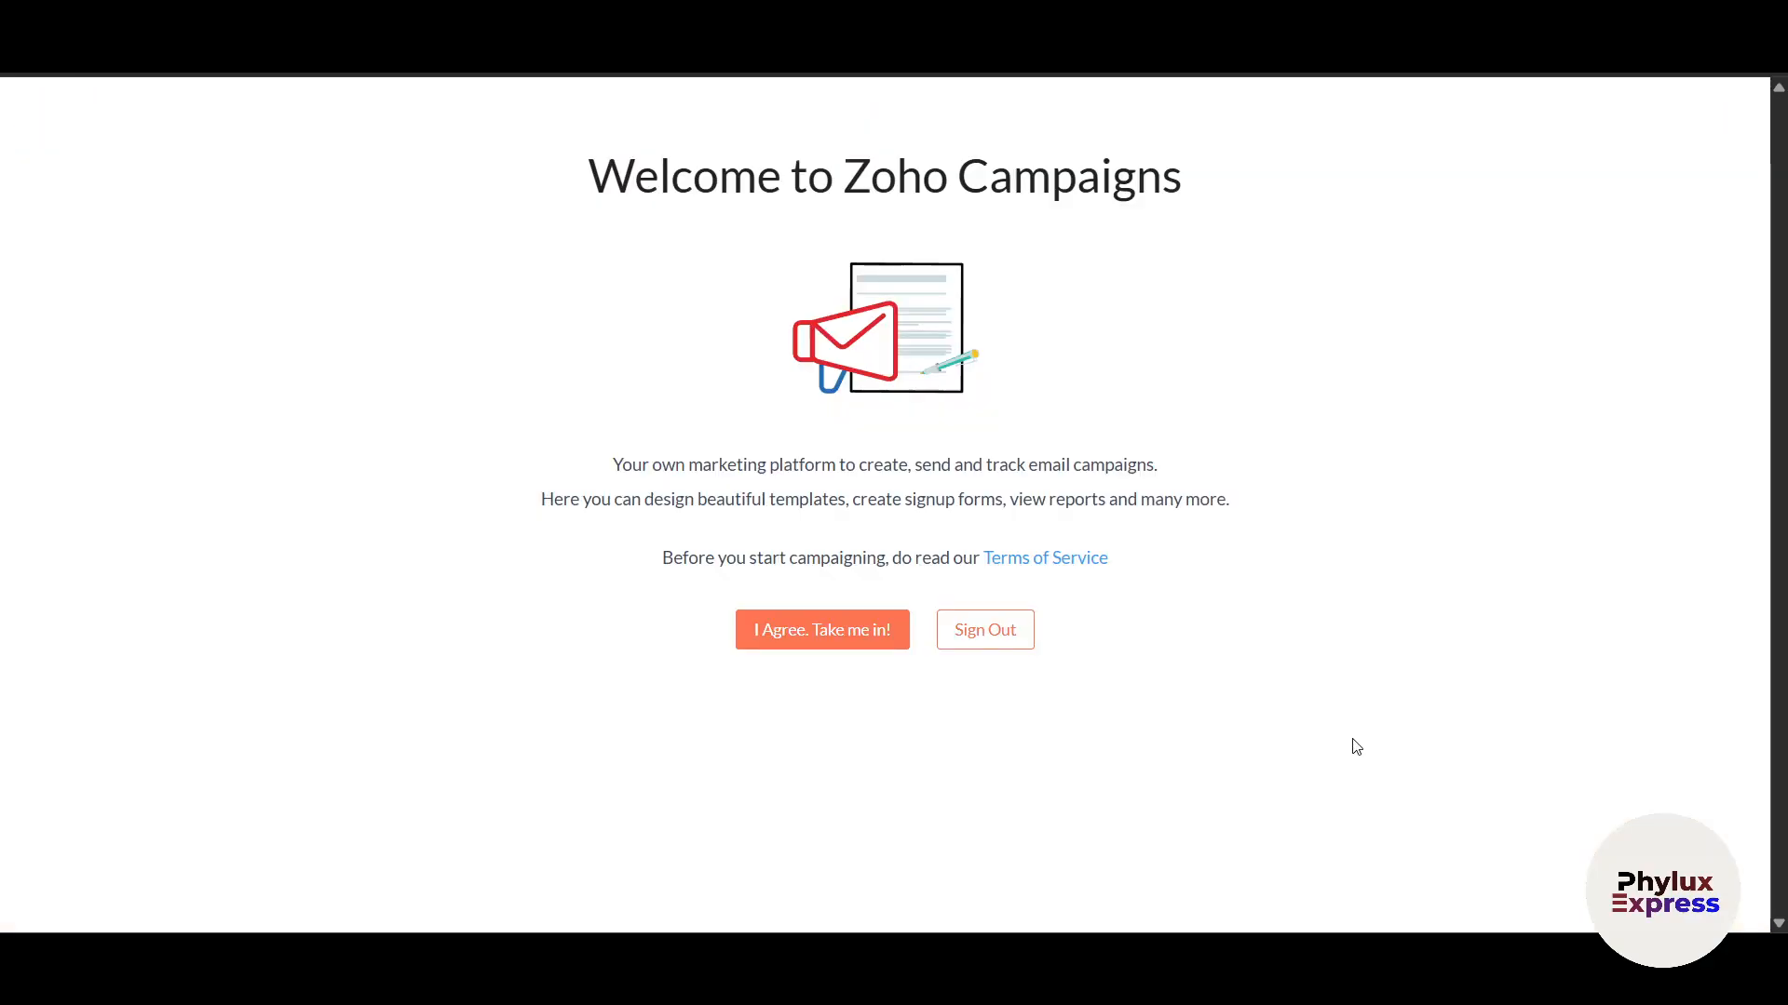
pyautogui.click(851, 642)
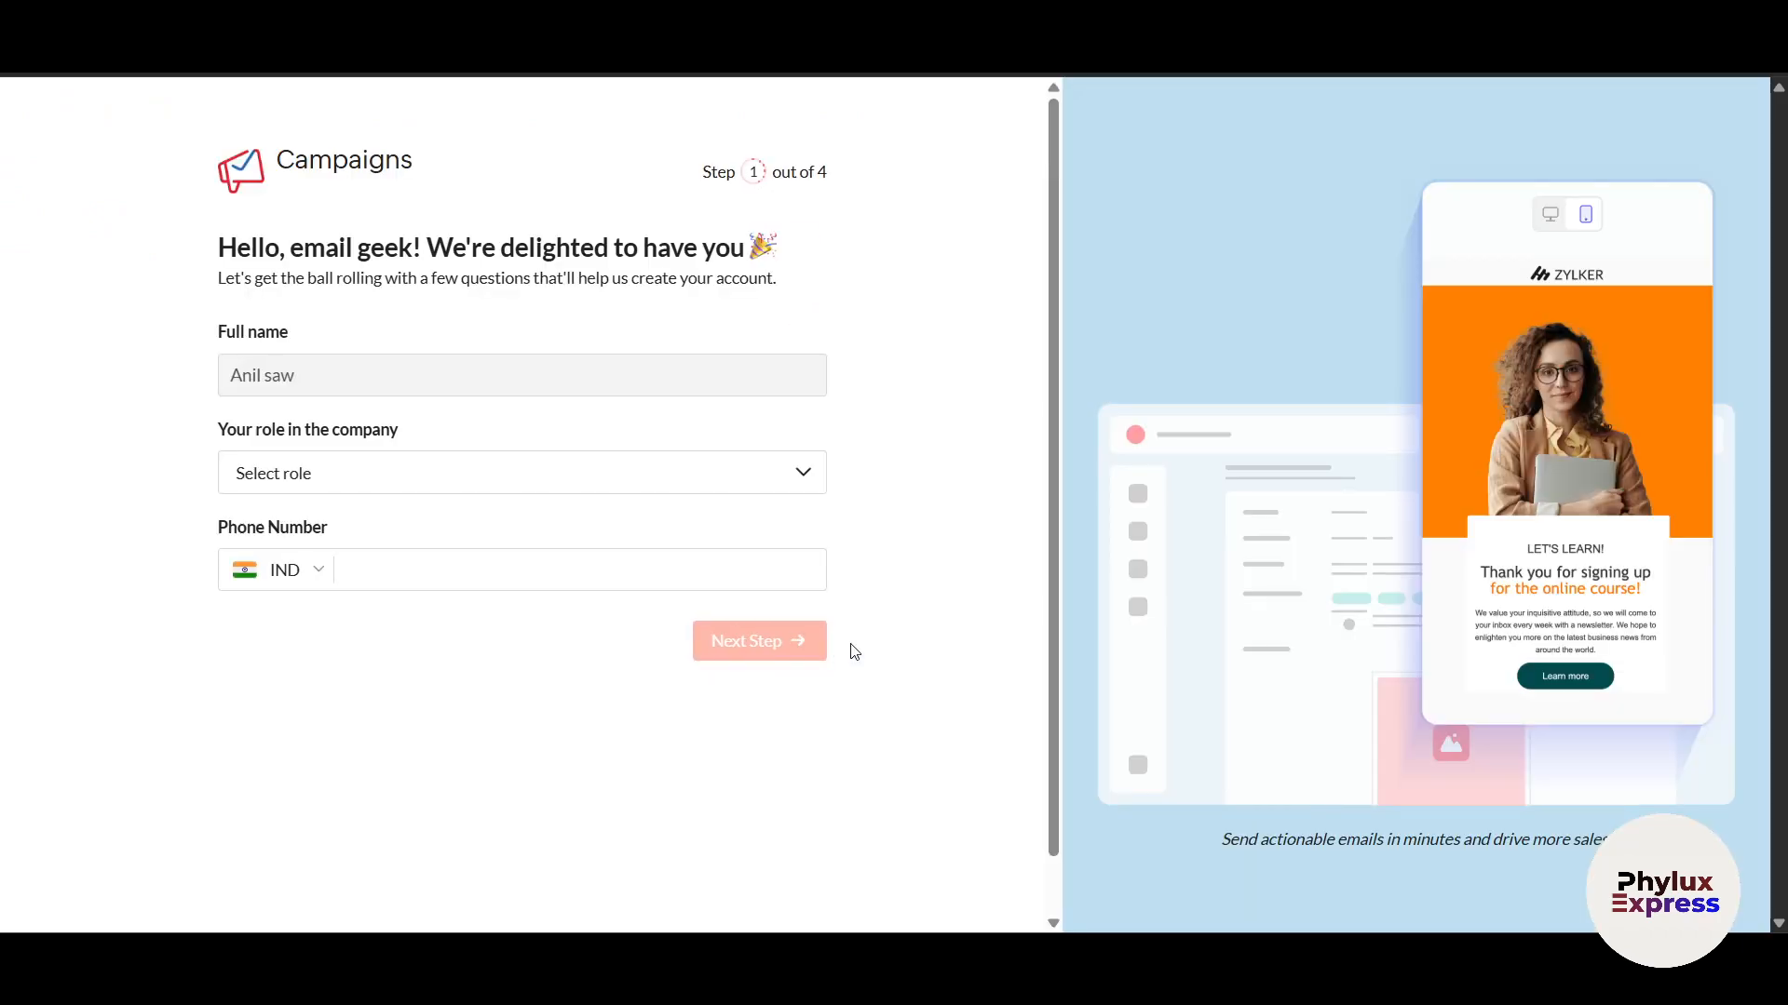
# Step: Set the role in the company to CEO, fill in the phone number and continue to the company profile
pyautogui.click(437, 471)
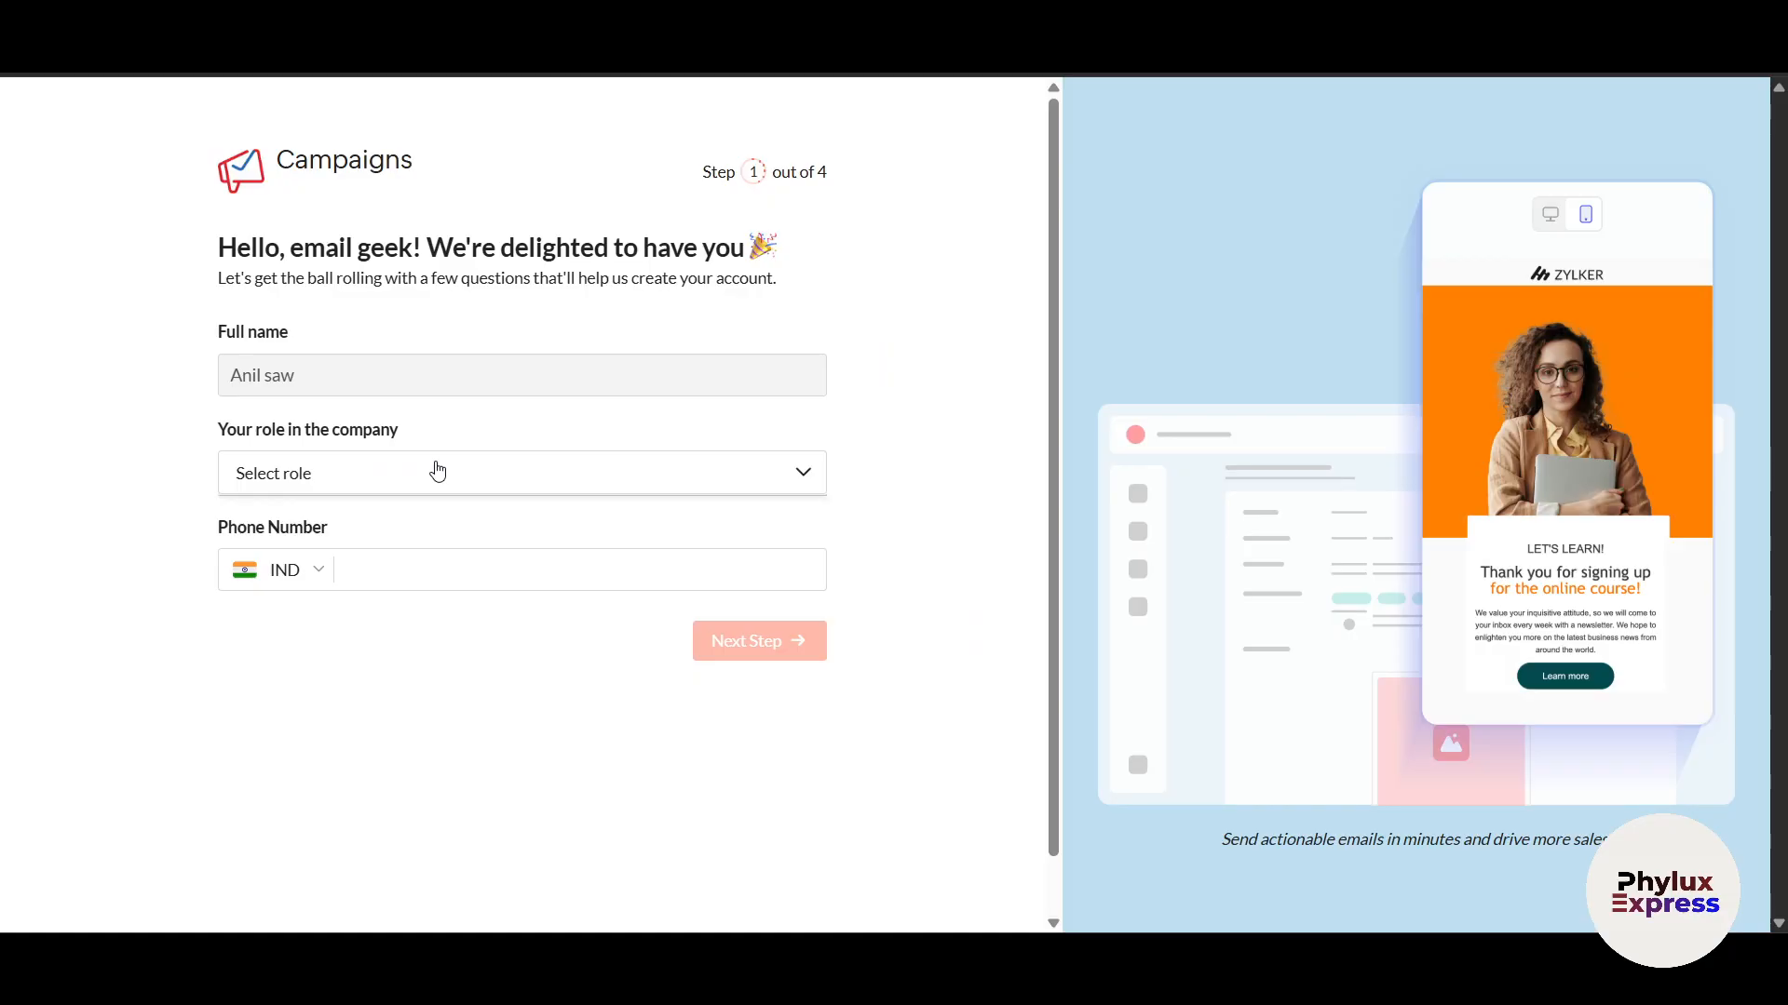
pyautogui.click(351, 513)
pyautogui.click(443, 573)
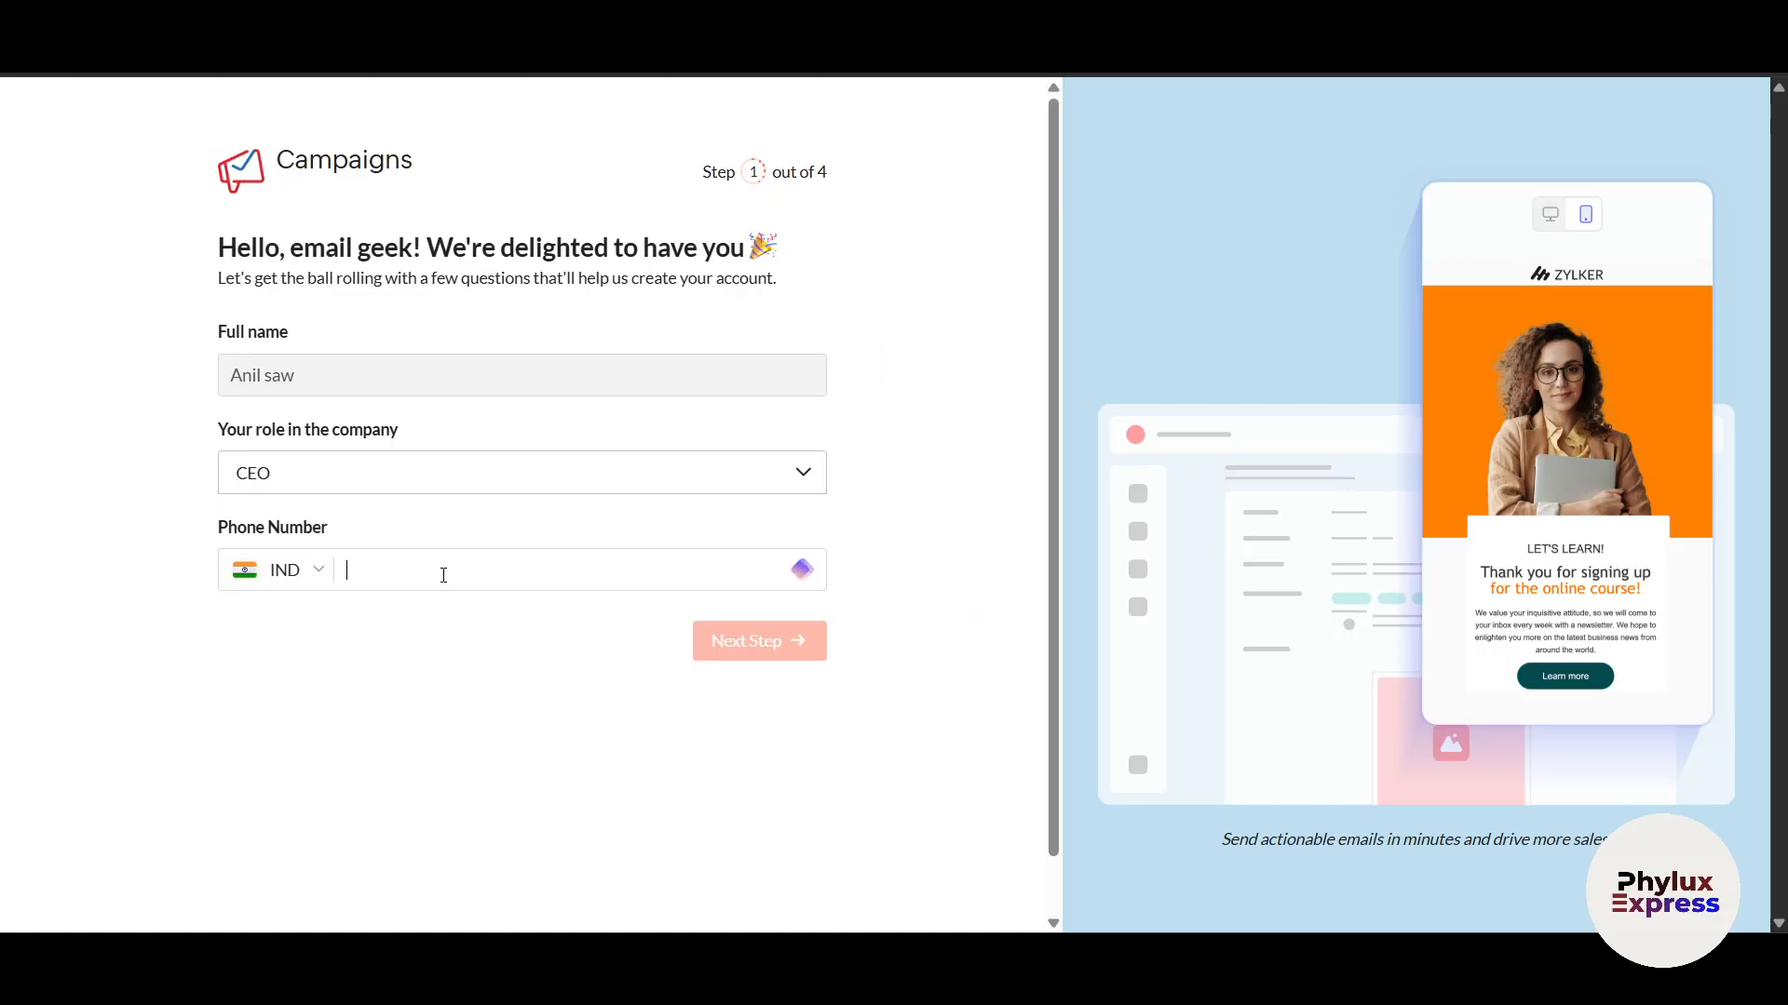
pyautogui.click(774, 652)
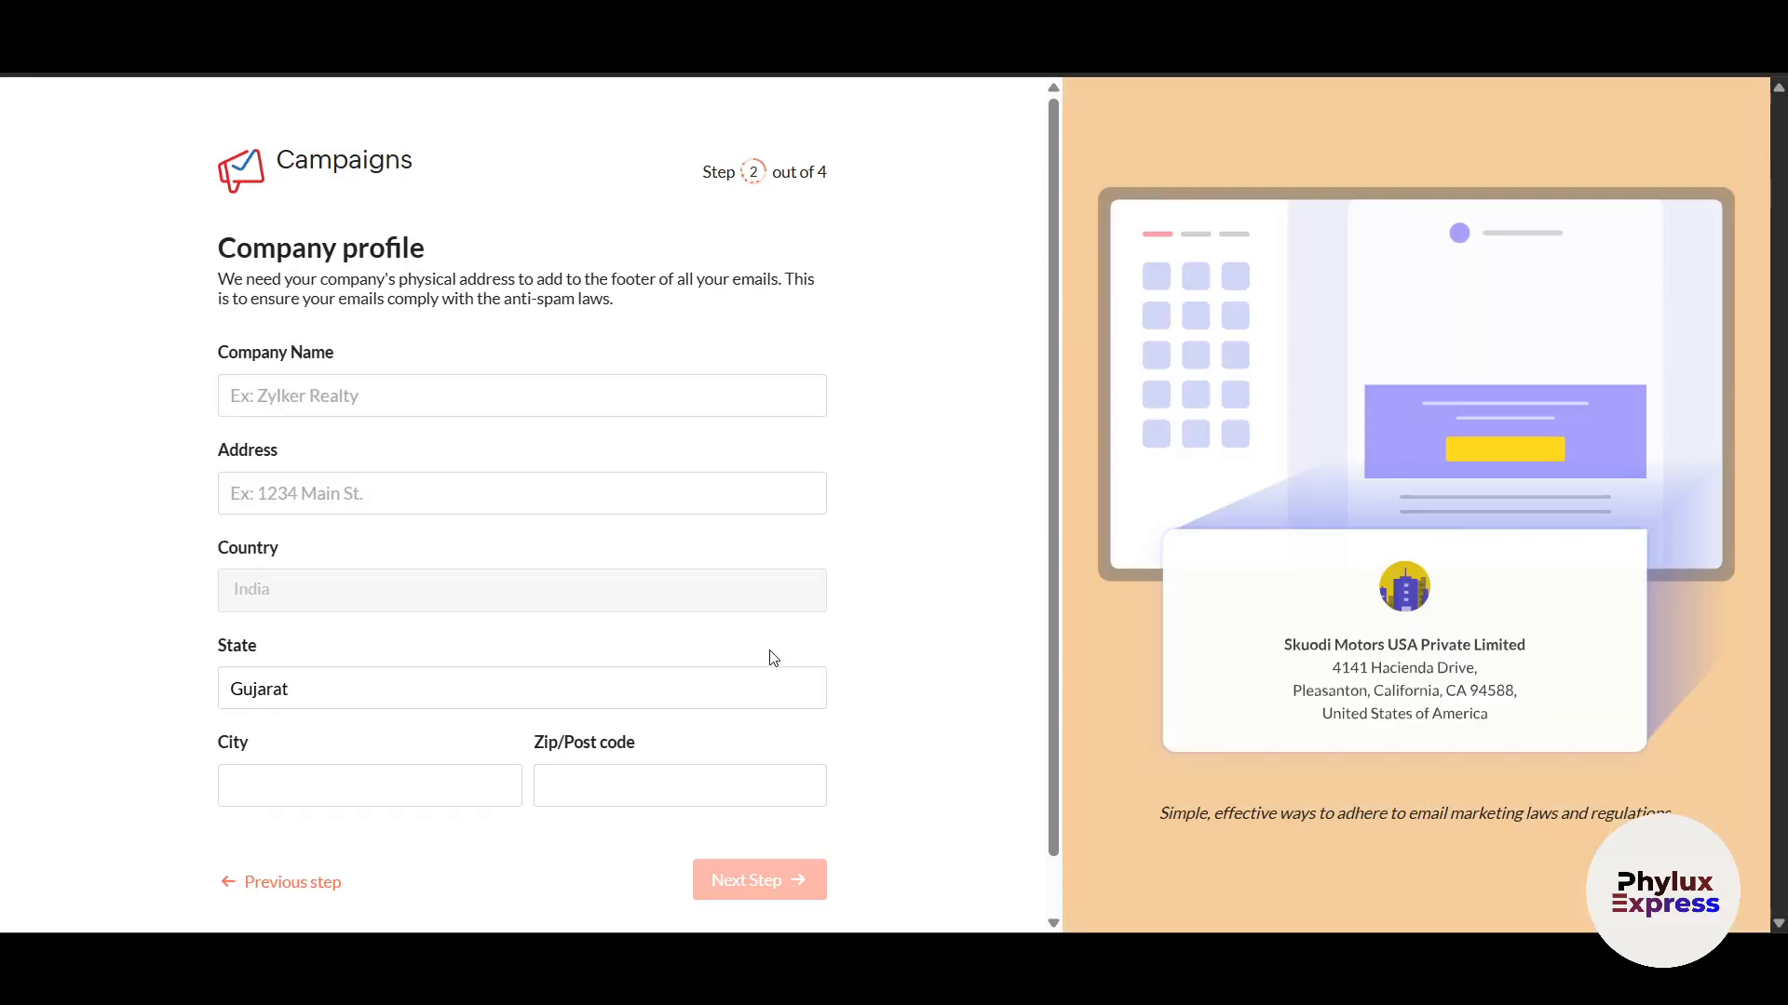
pyautogui.scroll(-1, 550, 581)
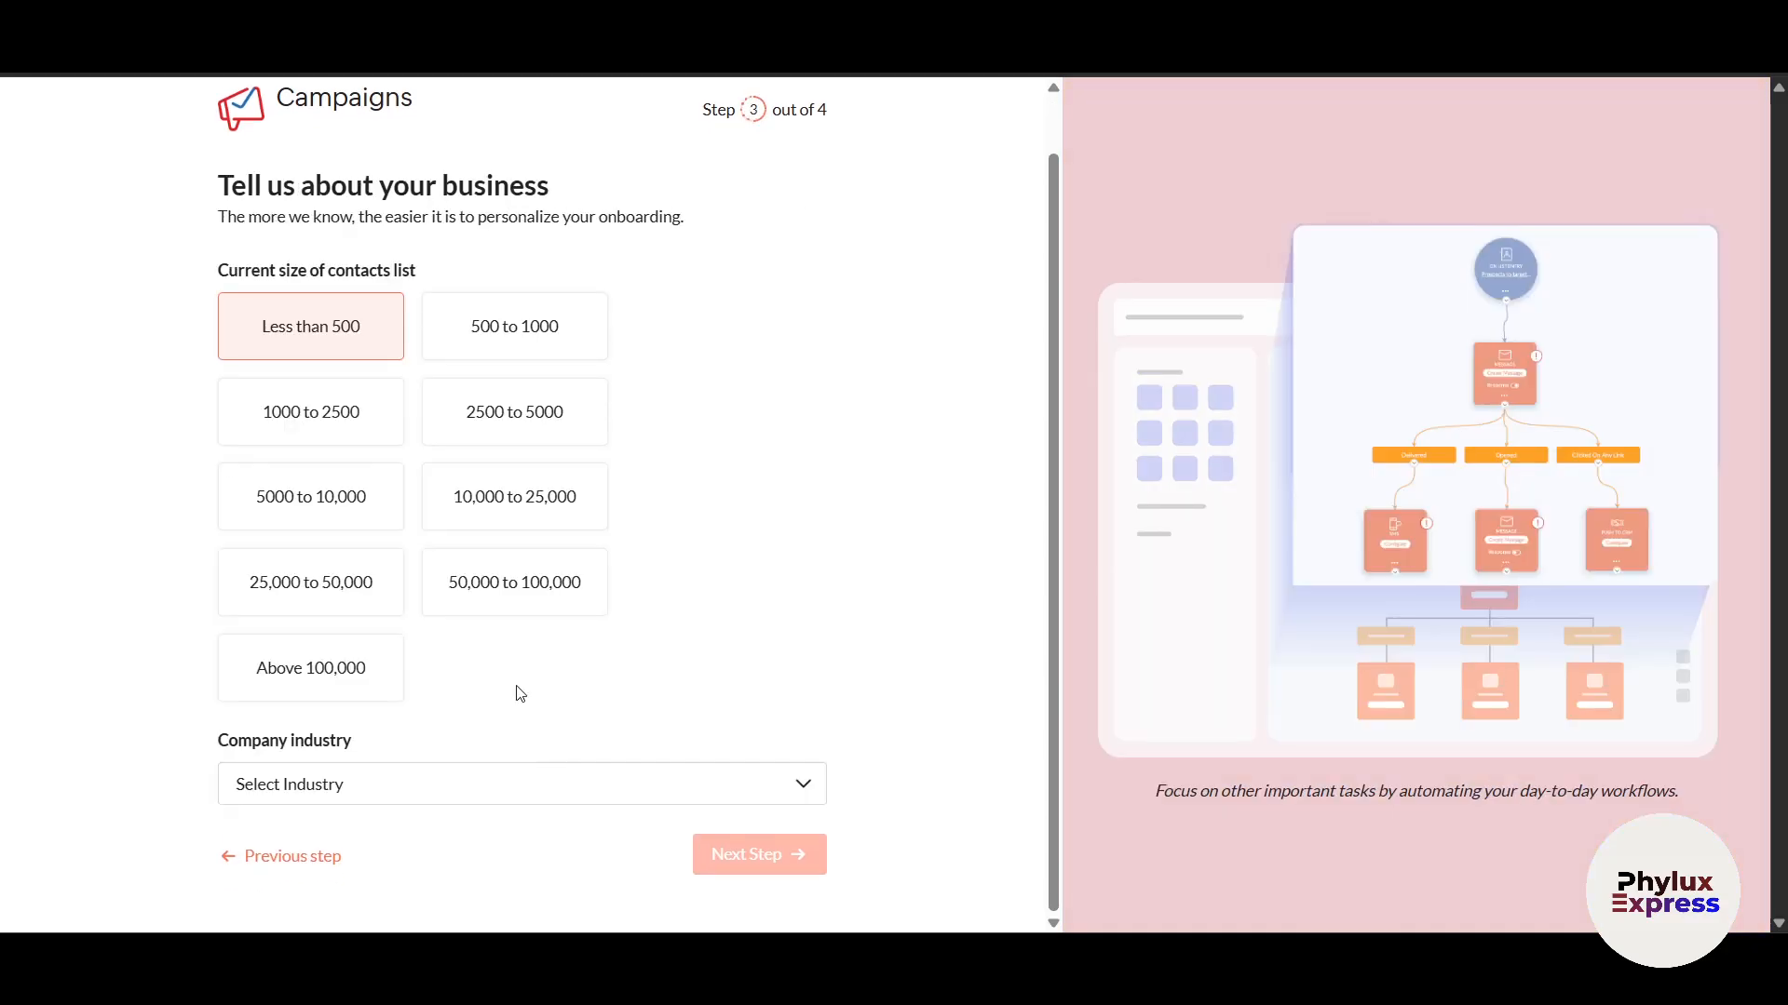
# Step: Set the contacts list size to 500 to 1000 and the company industry to E-Commerce, and continue
pyautogui.click(476, 337)
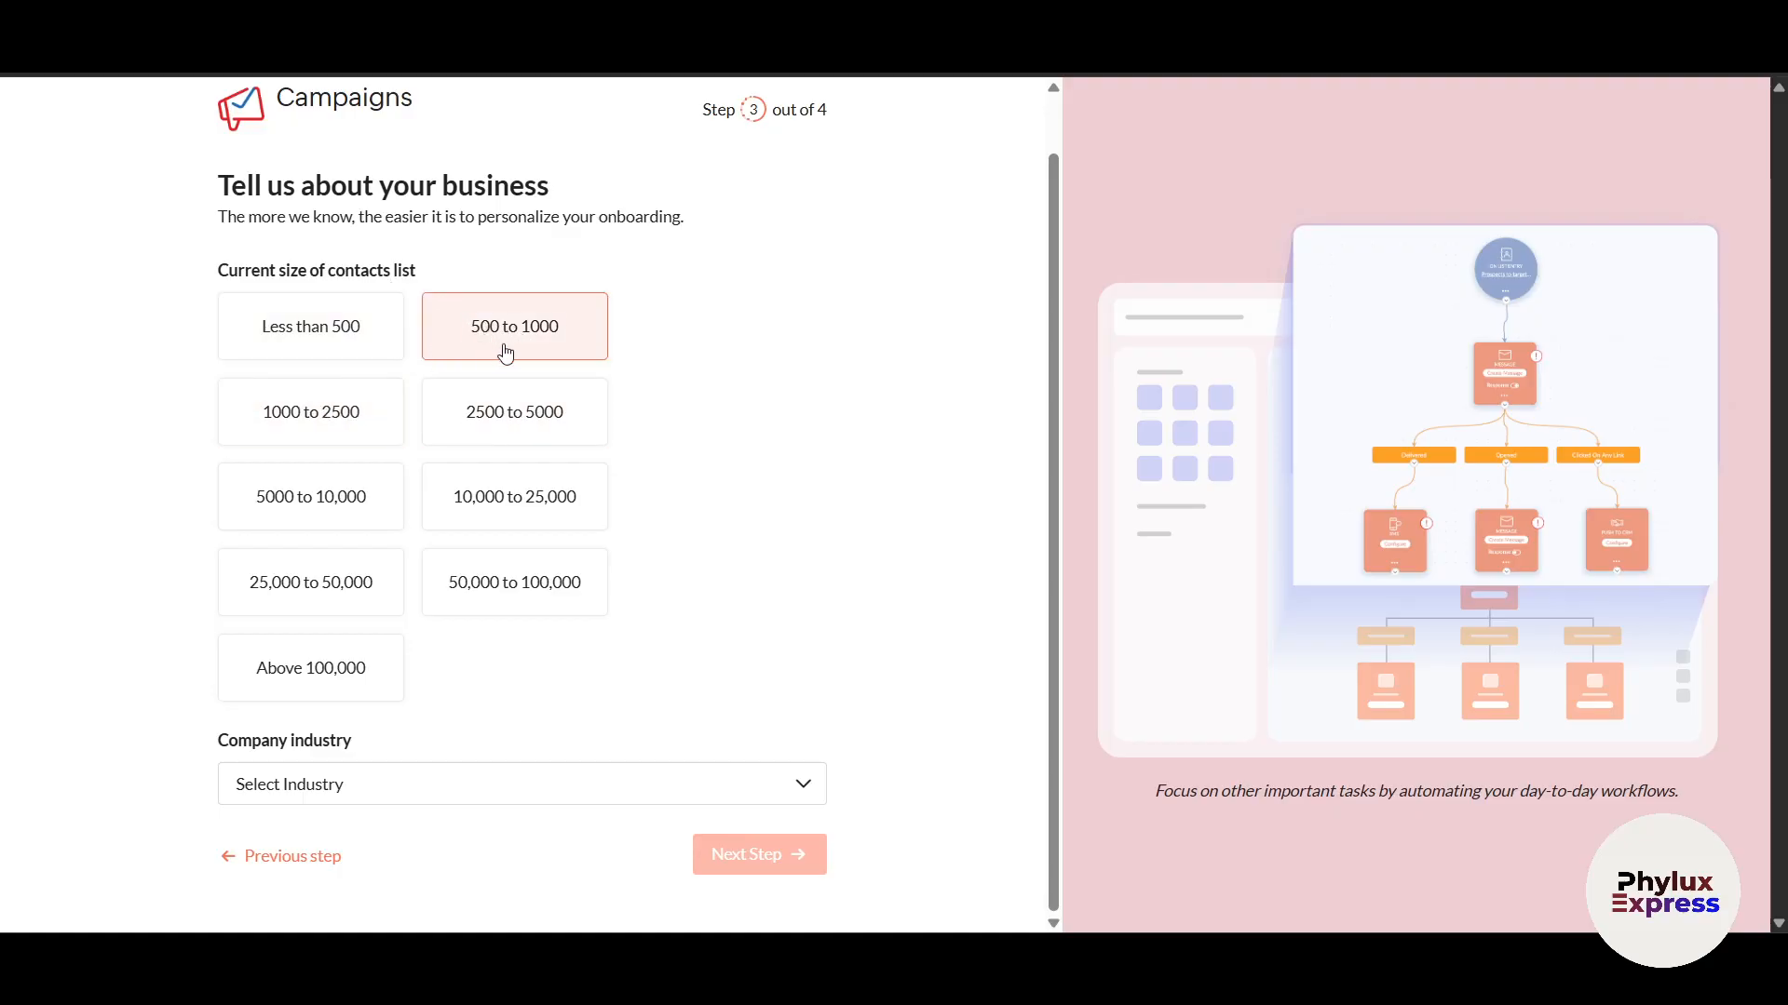
pyautogui.click(350, 806)
pyautogui.write('comm')
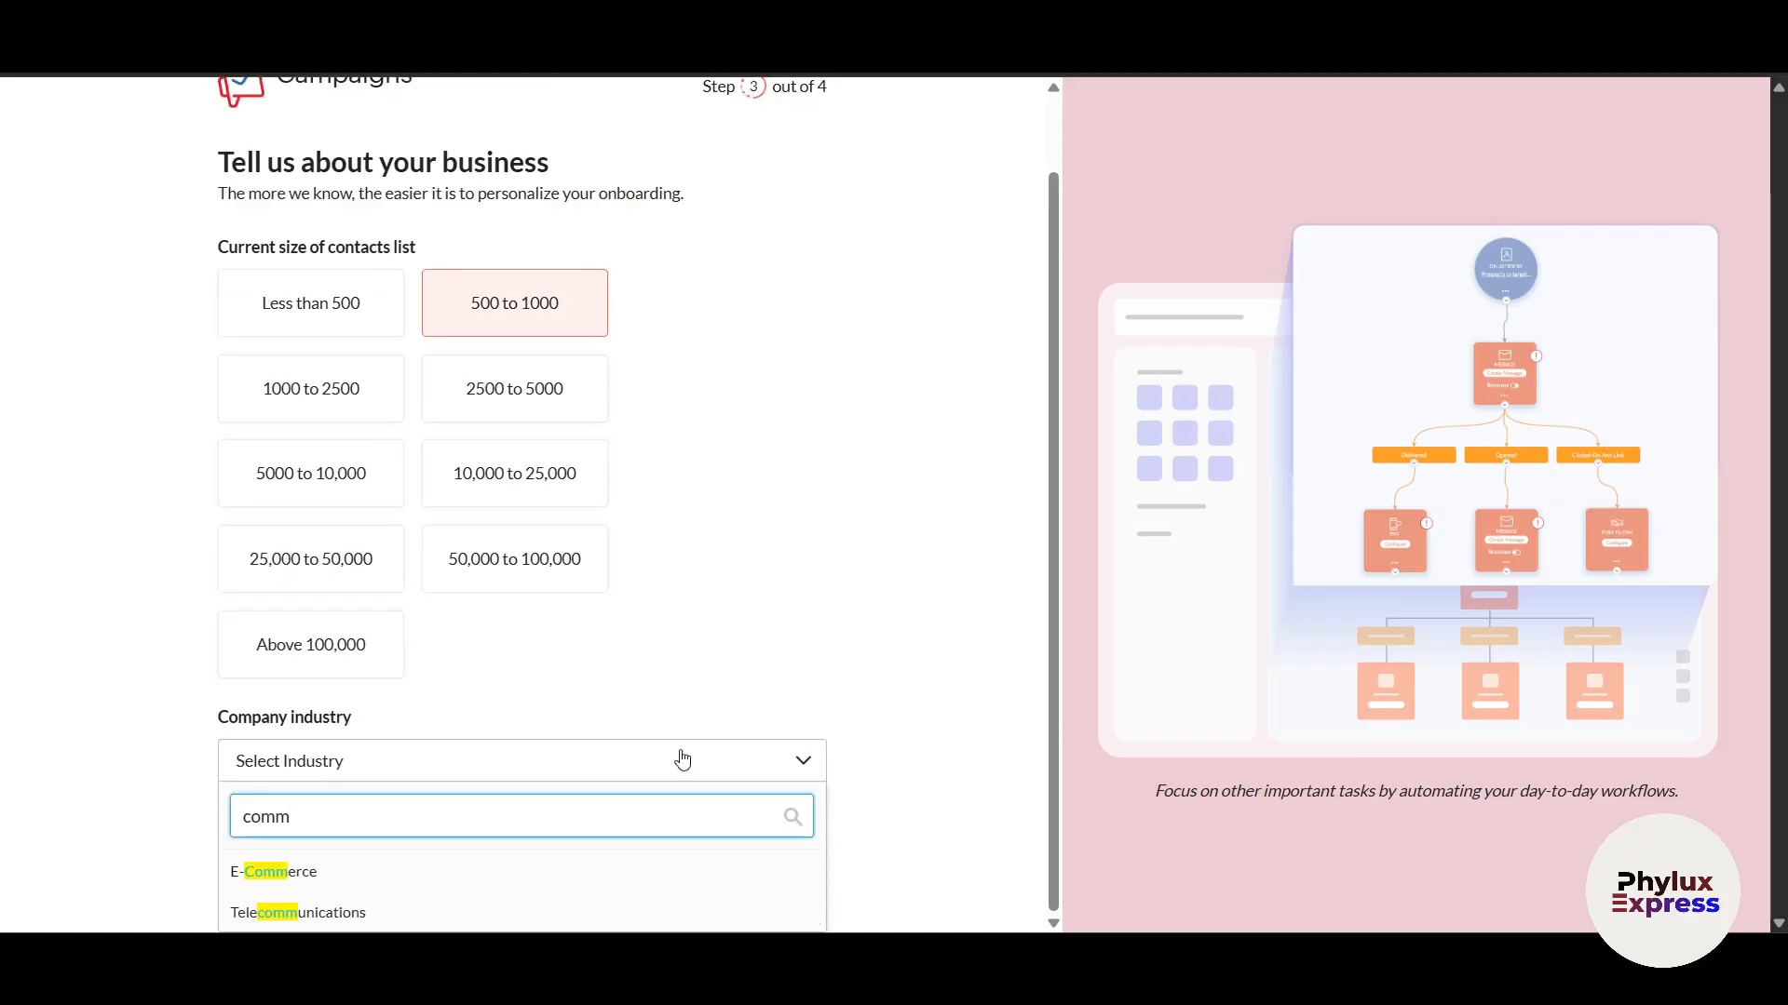
pyautogui.click(407, 875)
pyautogui.click(738, 856)
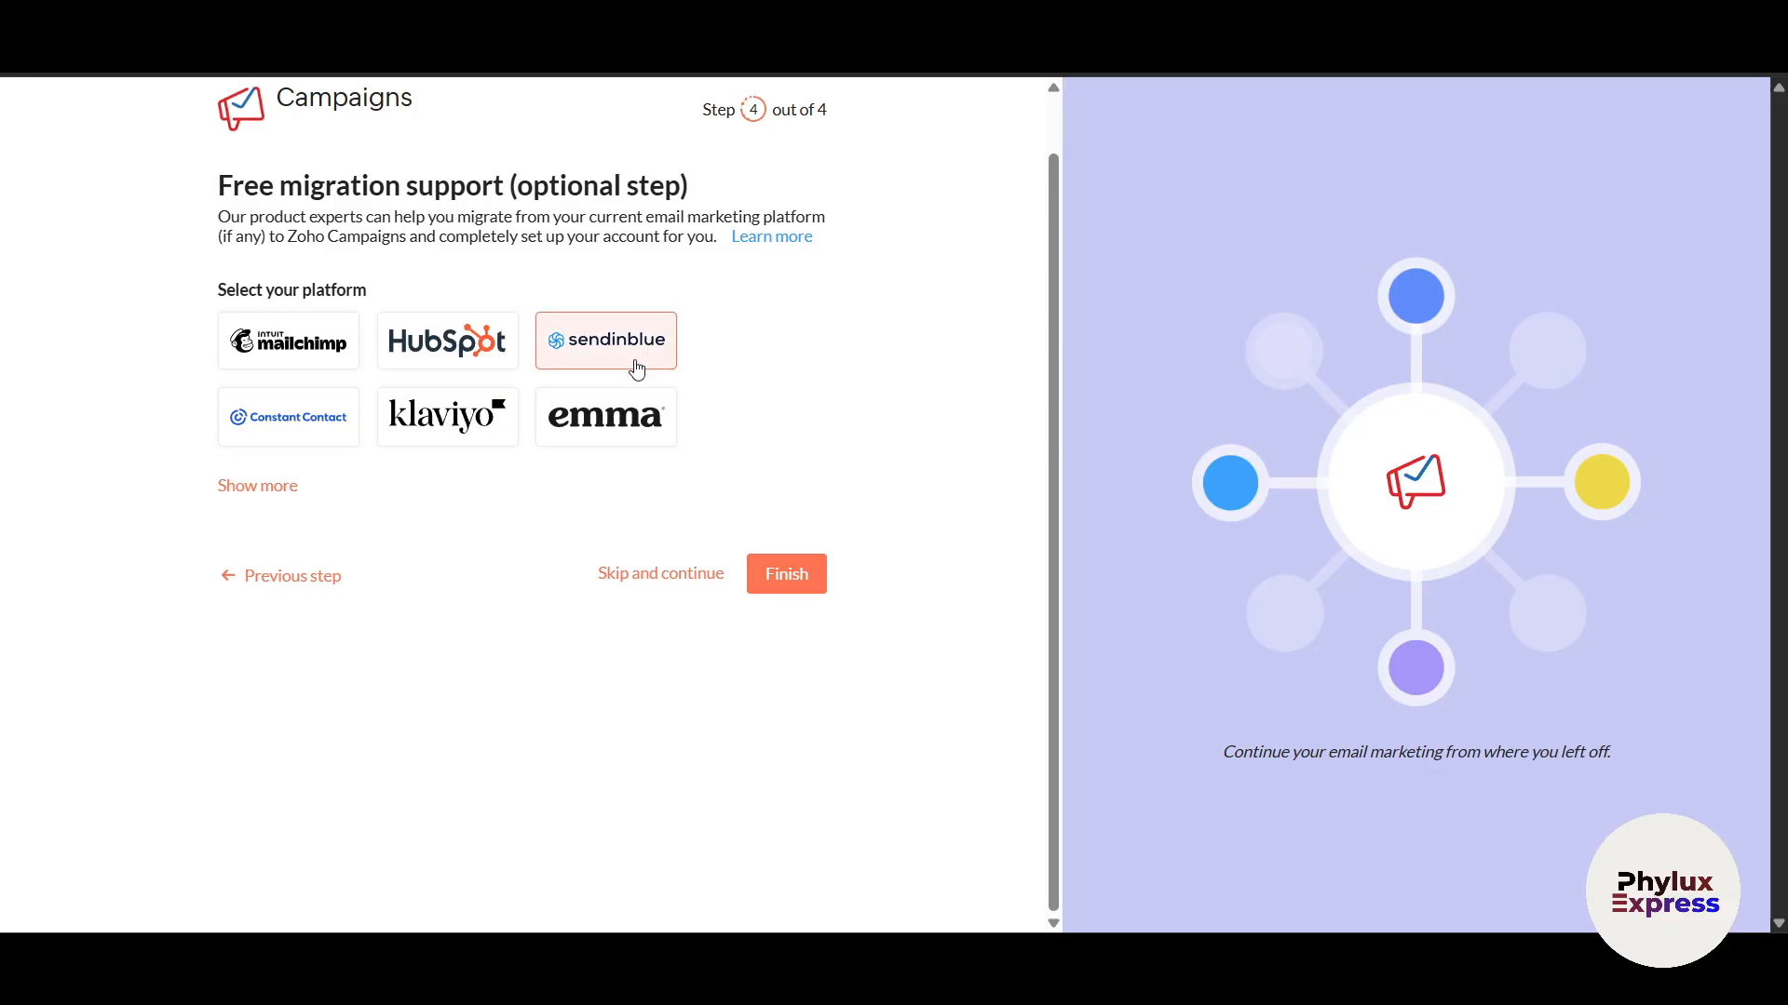
# Step: Show more migration platforms and skip the optional migration support to finish the account setup
pyautogui.click(242, 486)
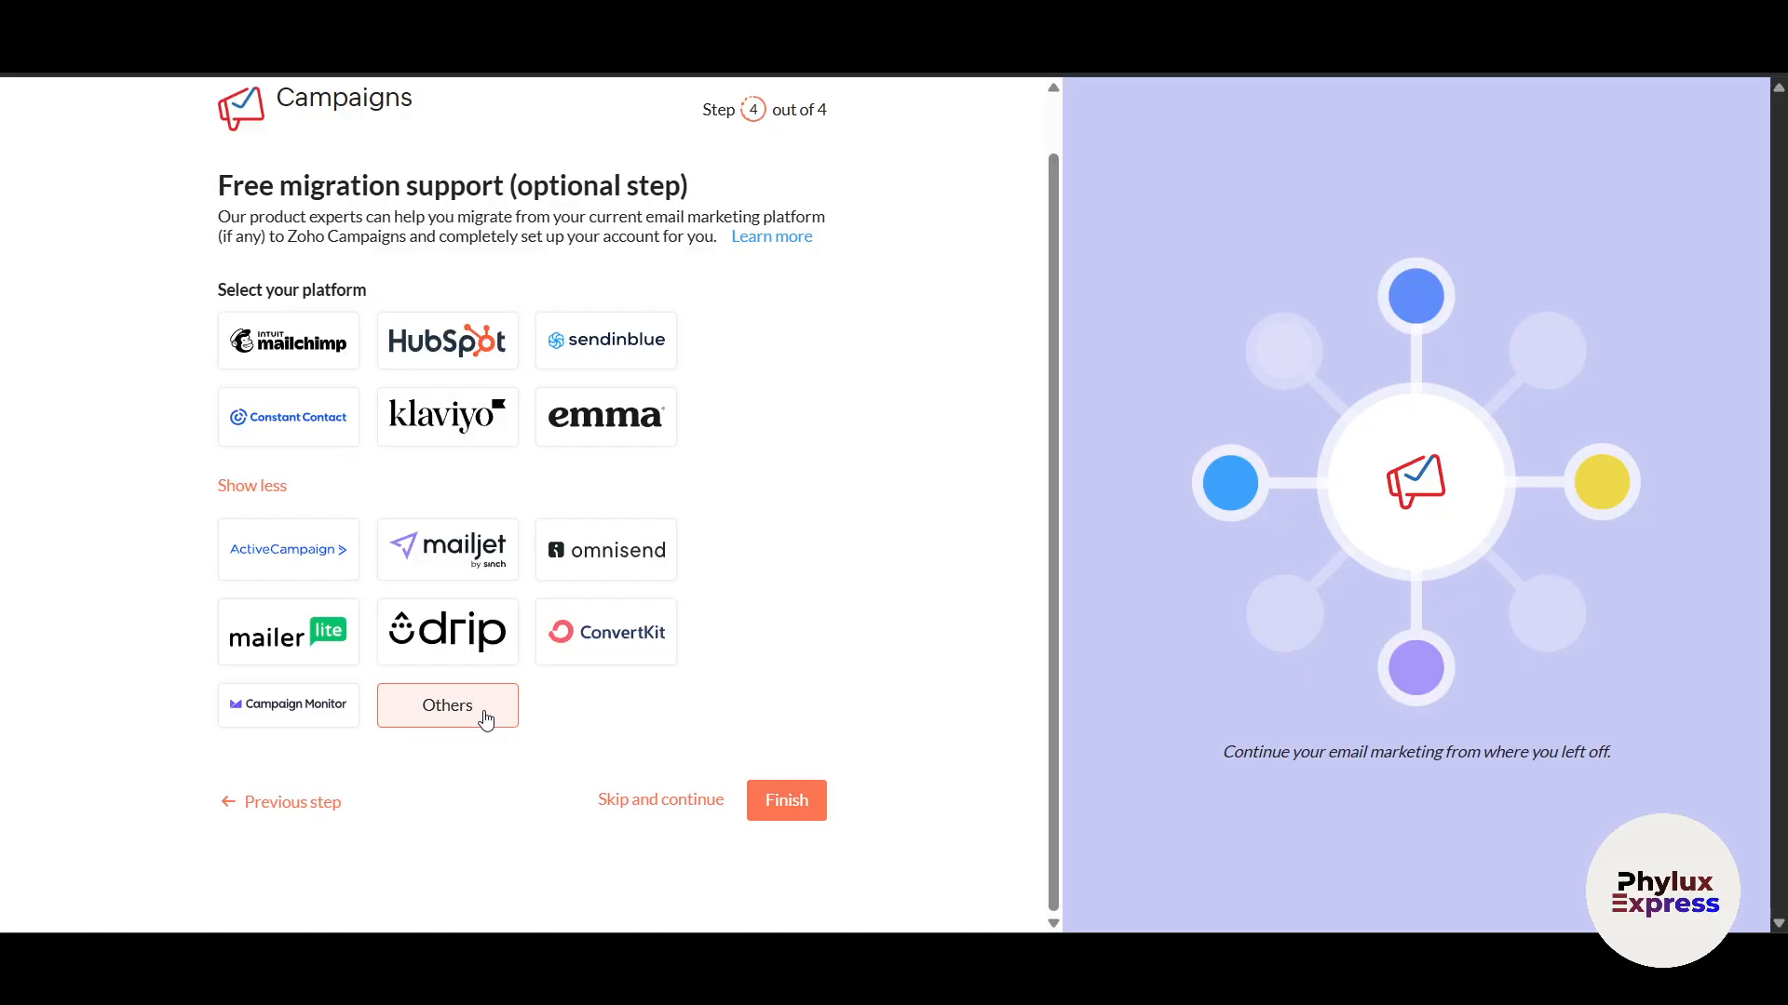
pyautogui.click(687, 810)
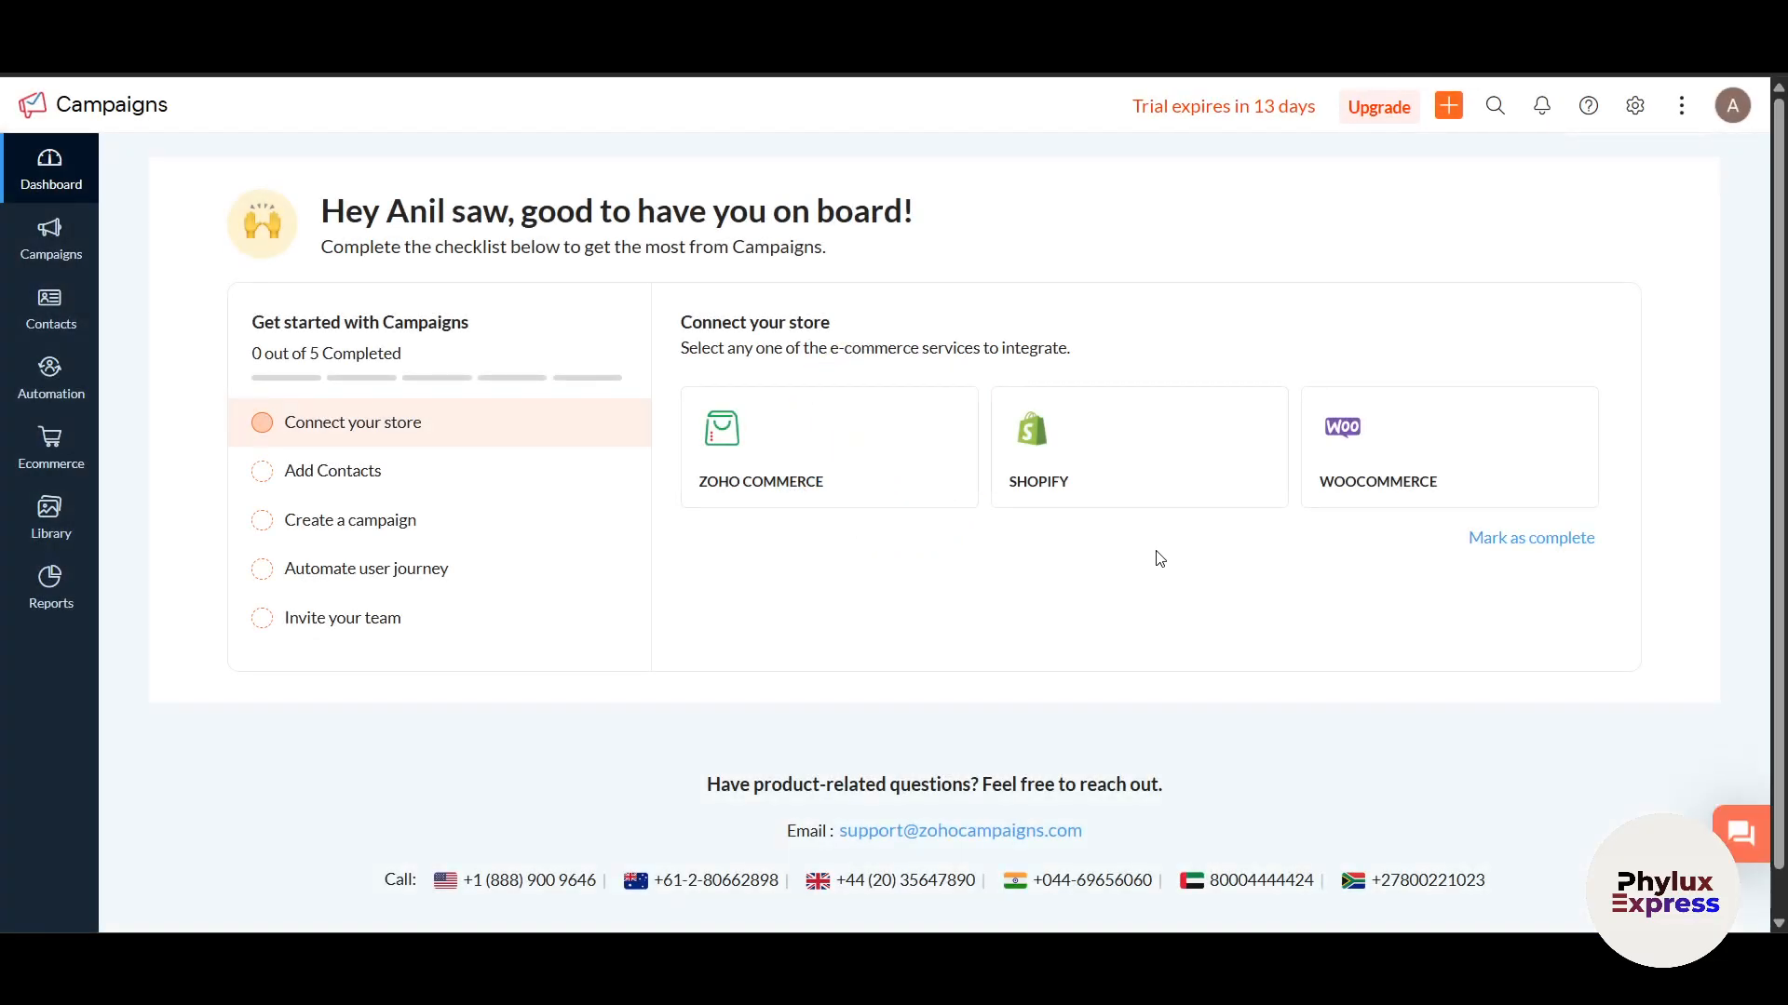
pyautogui.scroll(-1, 1159, 558)
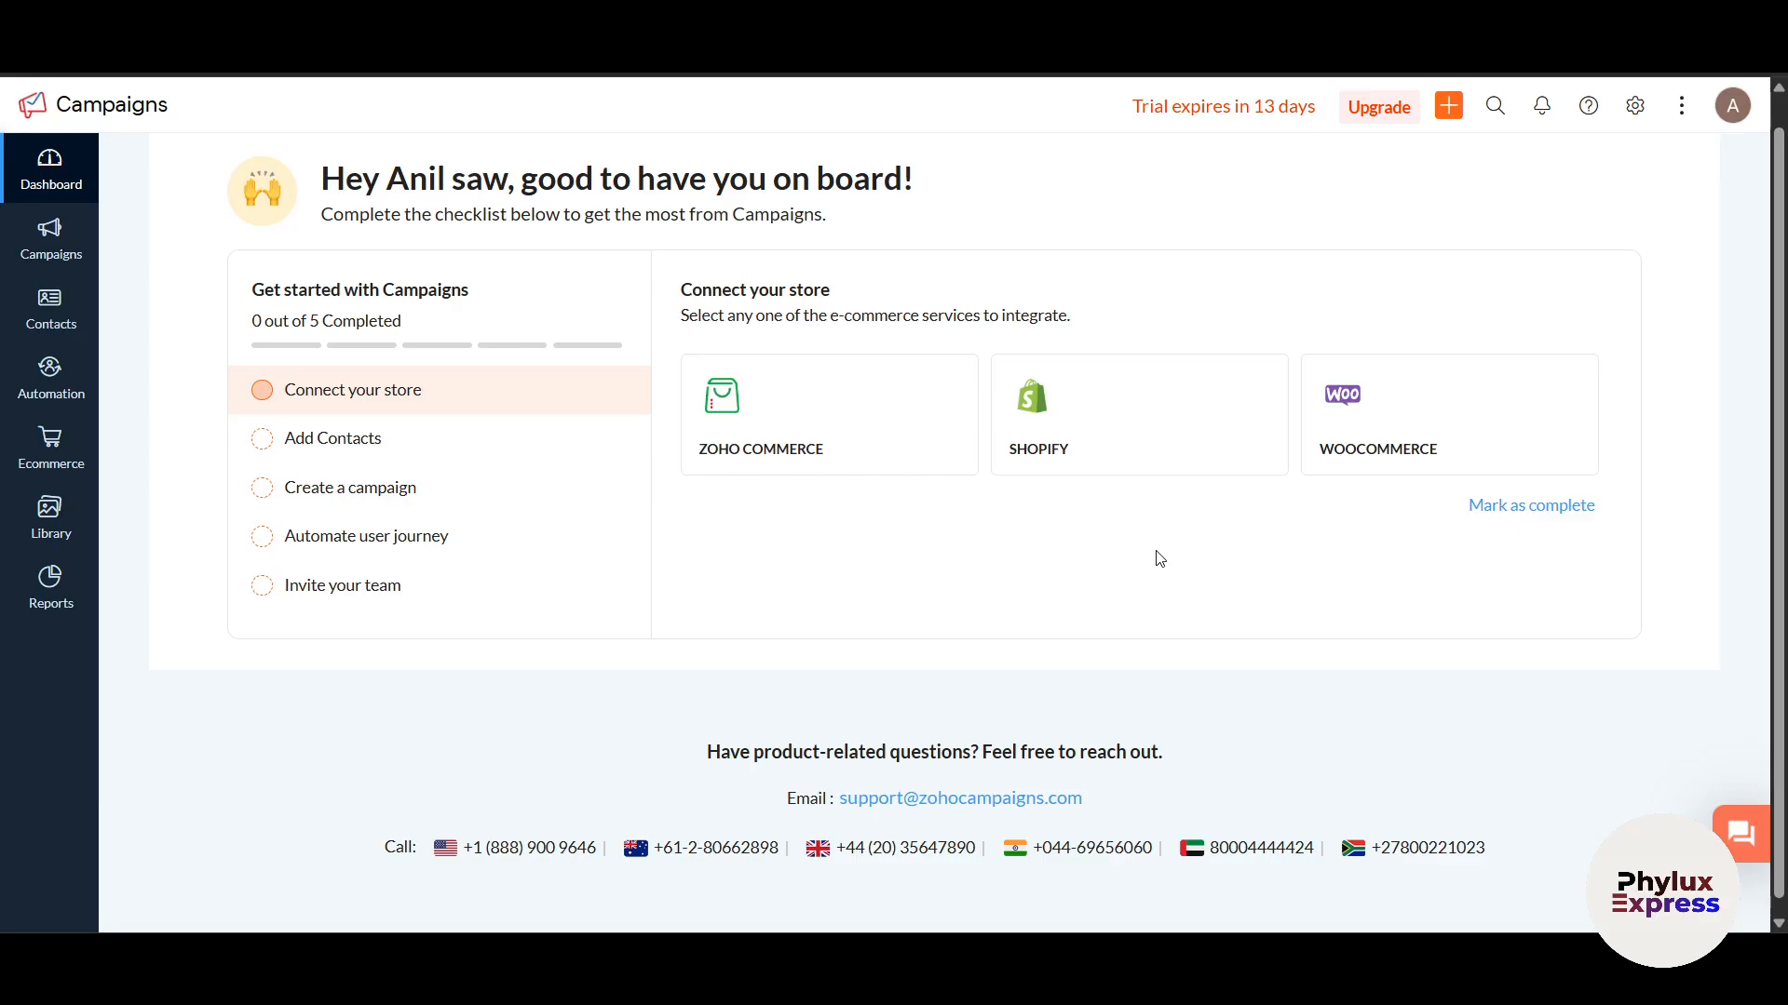
pyautogui.scroll(-1, 1159, 558)
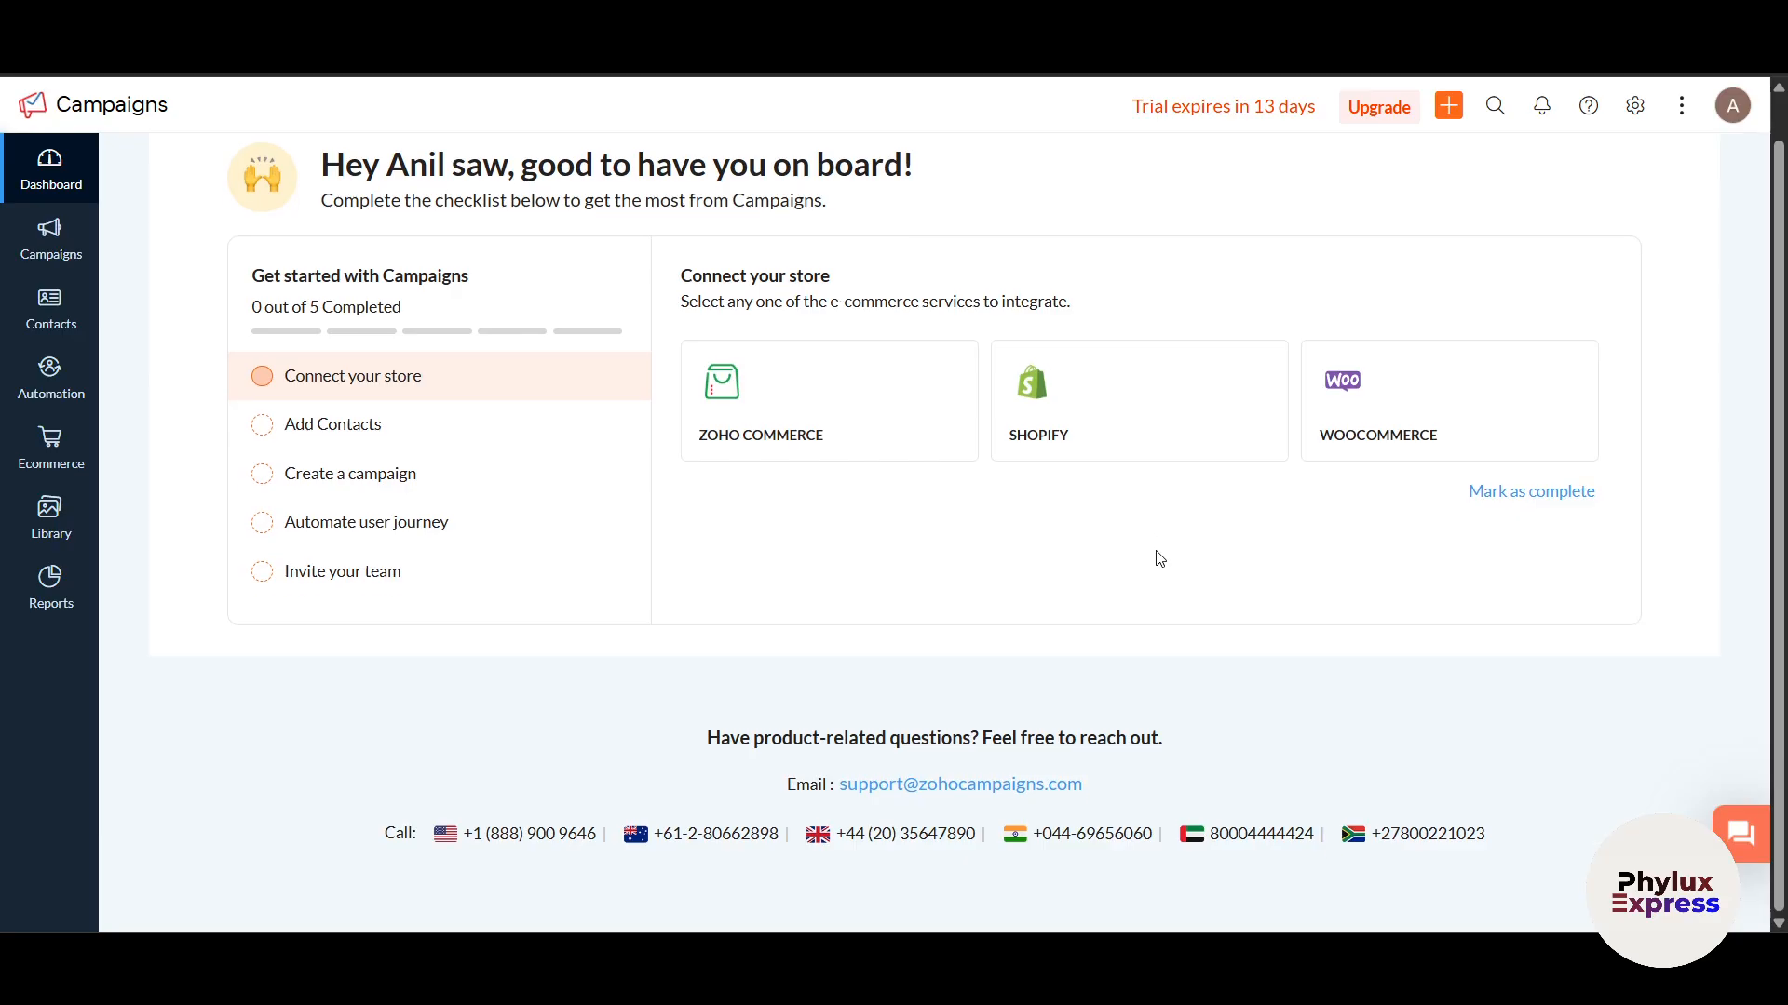
pyautogui.scroll(1, 1159, 559)
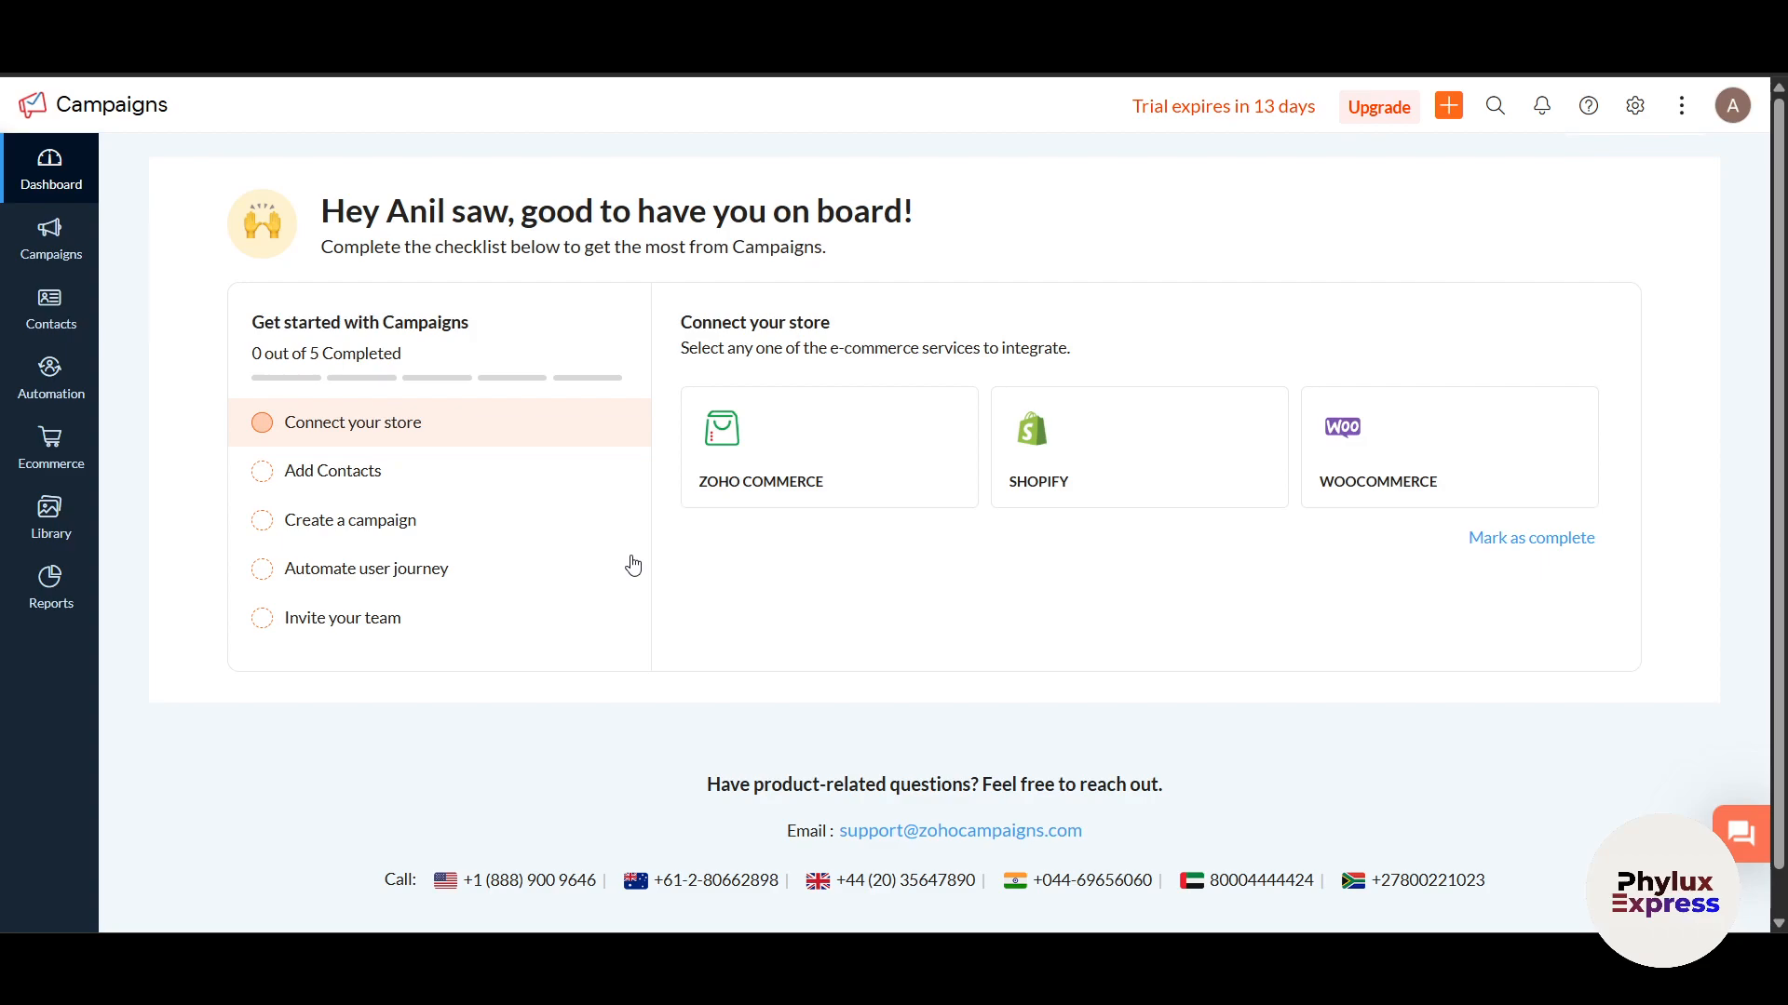
pyautogui.scroll(-1, 633, 566)
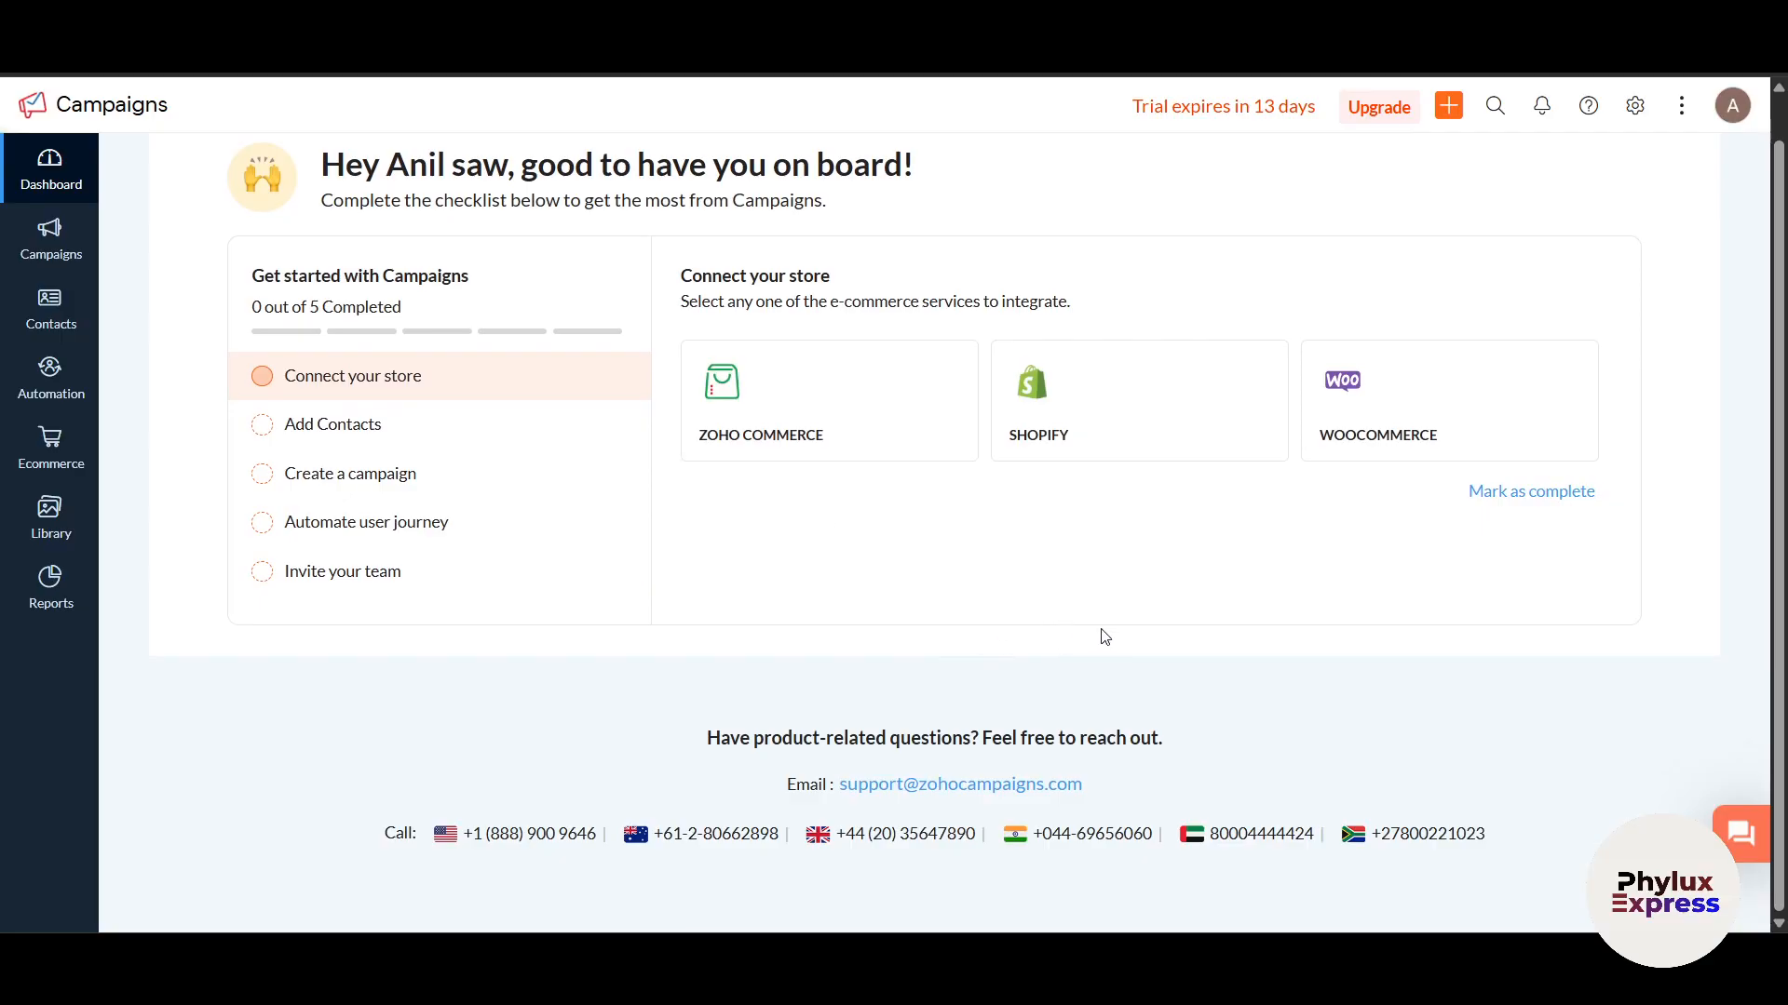
pyautogui.scroll(1, 1104, 637)
pyautogui.scroll(-1, 1104, 637)
pyautogui.scroll(1, 1104, 637)
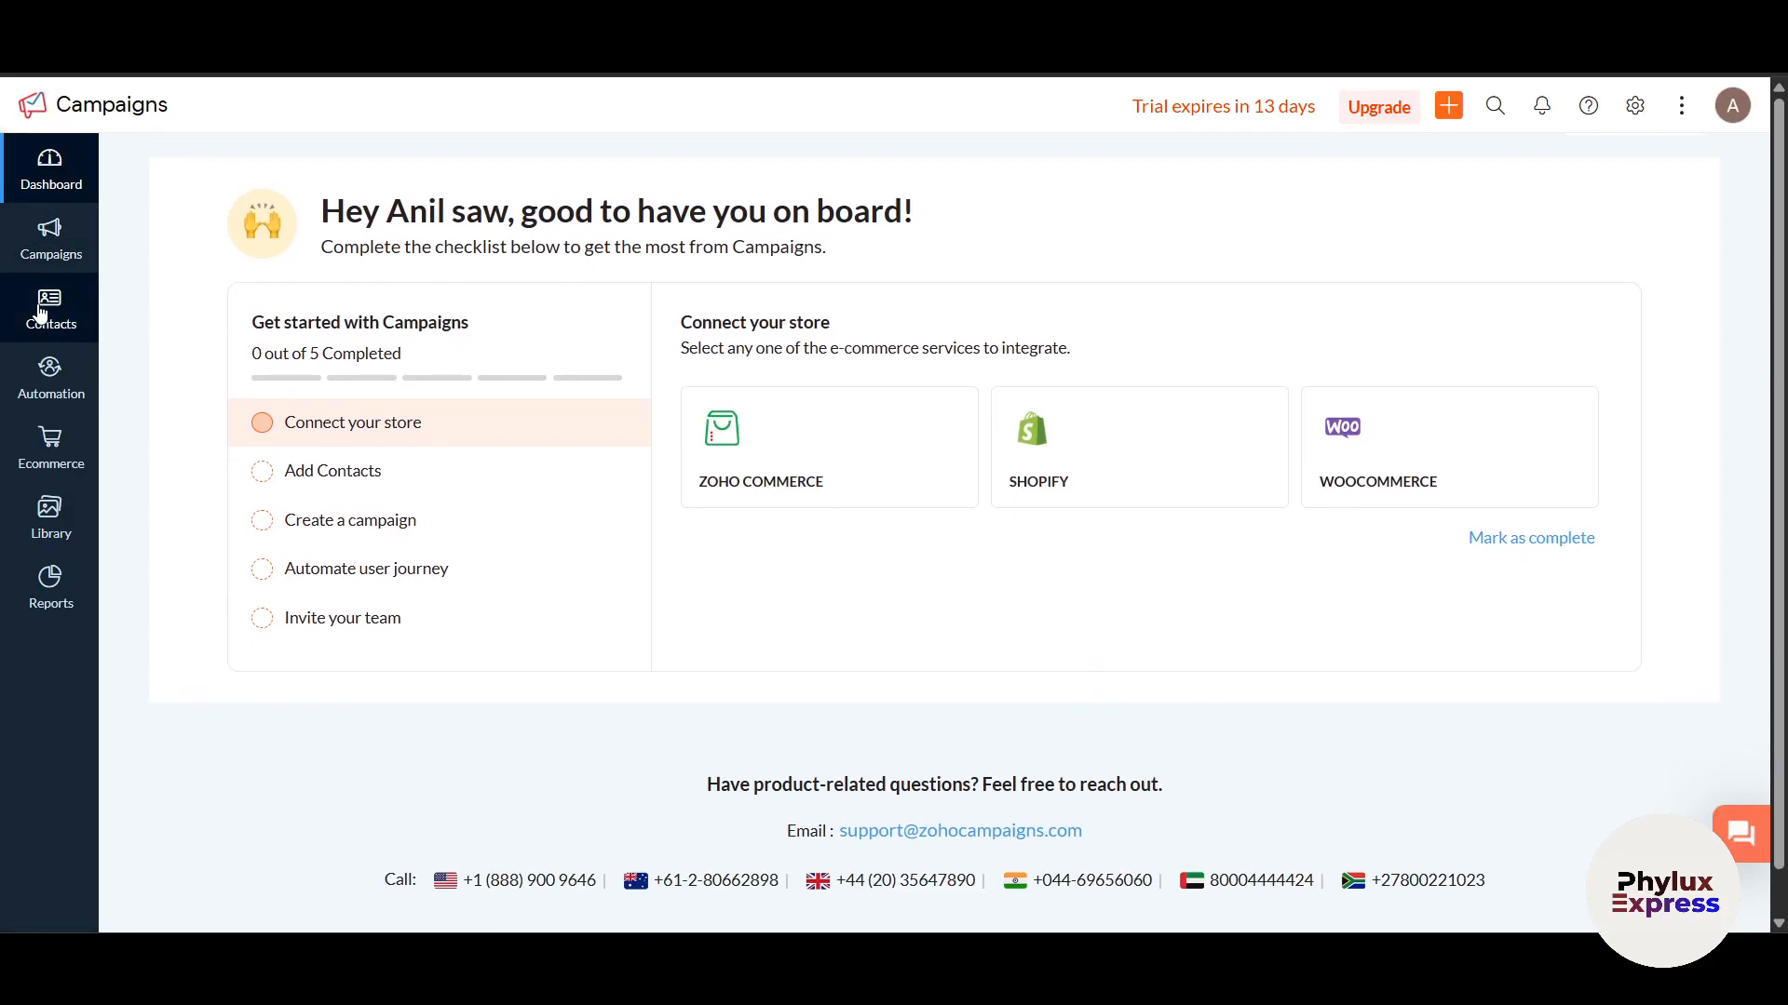
# Step: Start an import of new contacts from the All Contacts page and open its file selection
pyautogui.moveTo(39, 312)
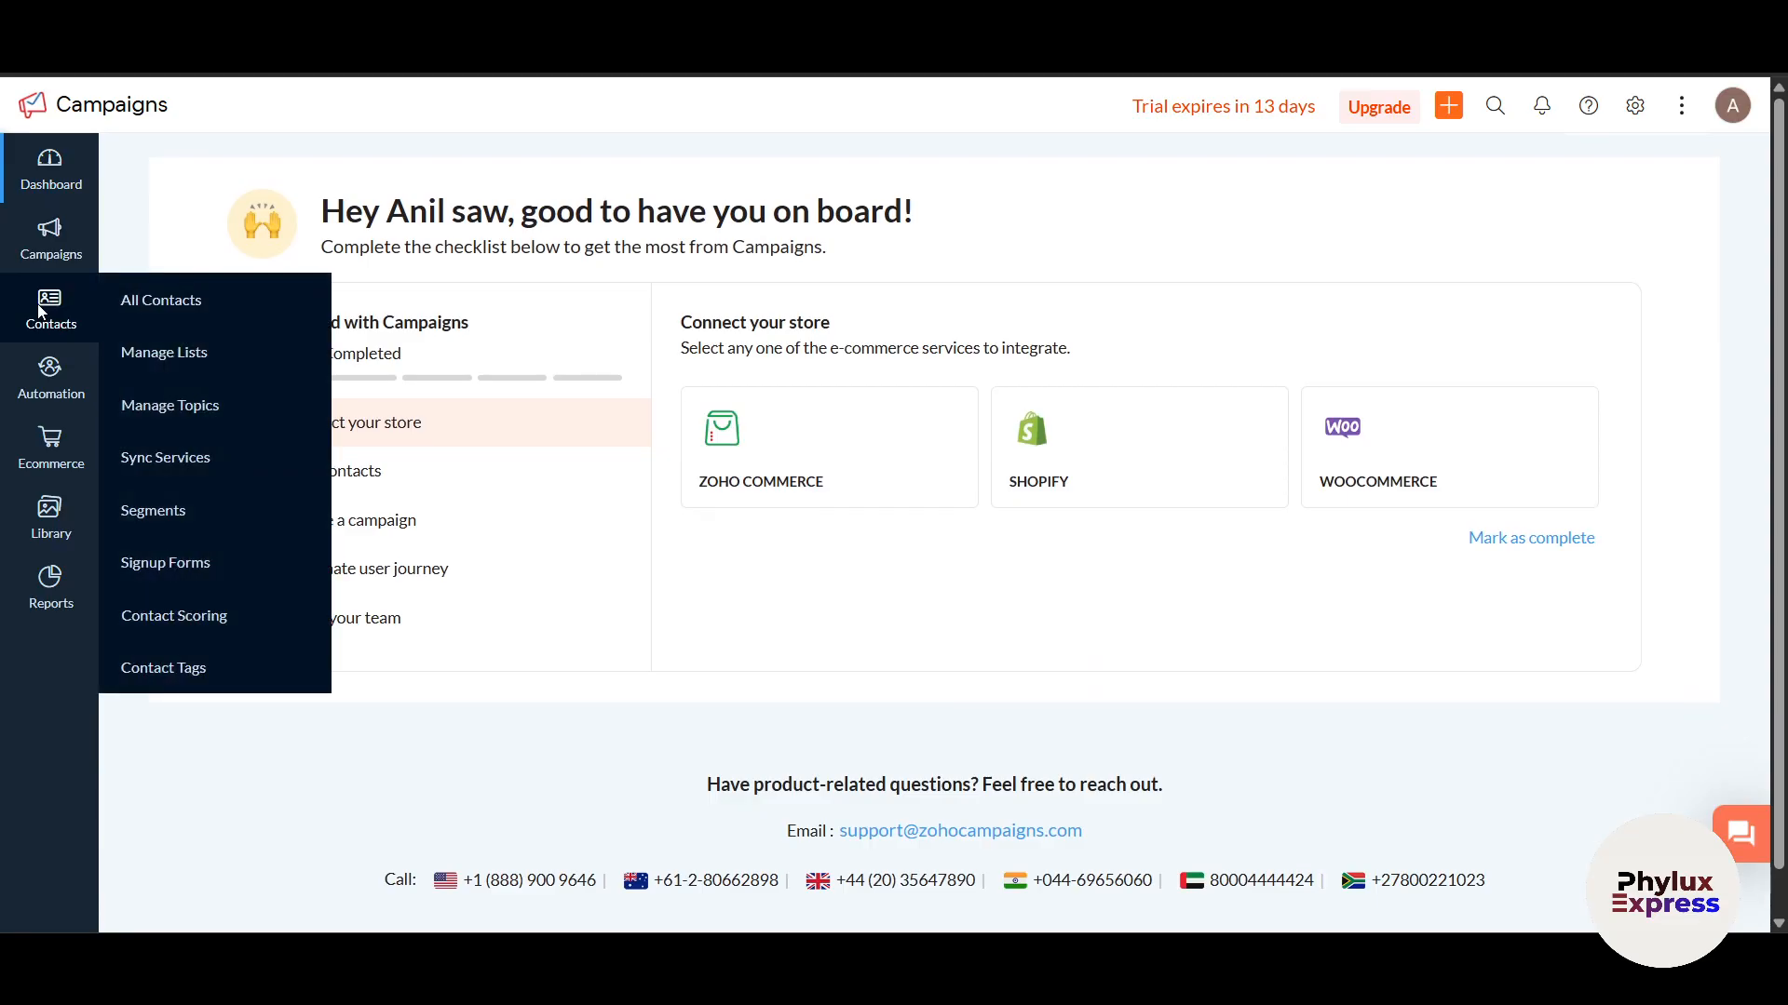
pyautogui.click(216, 307)
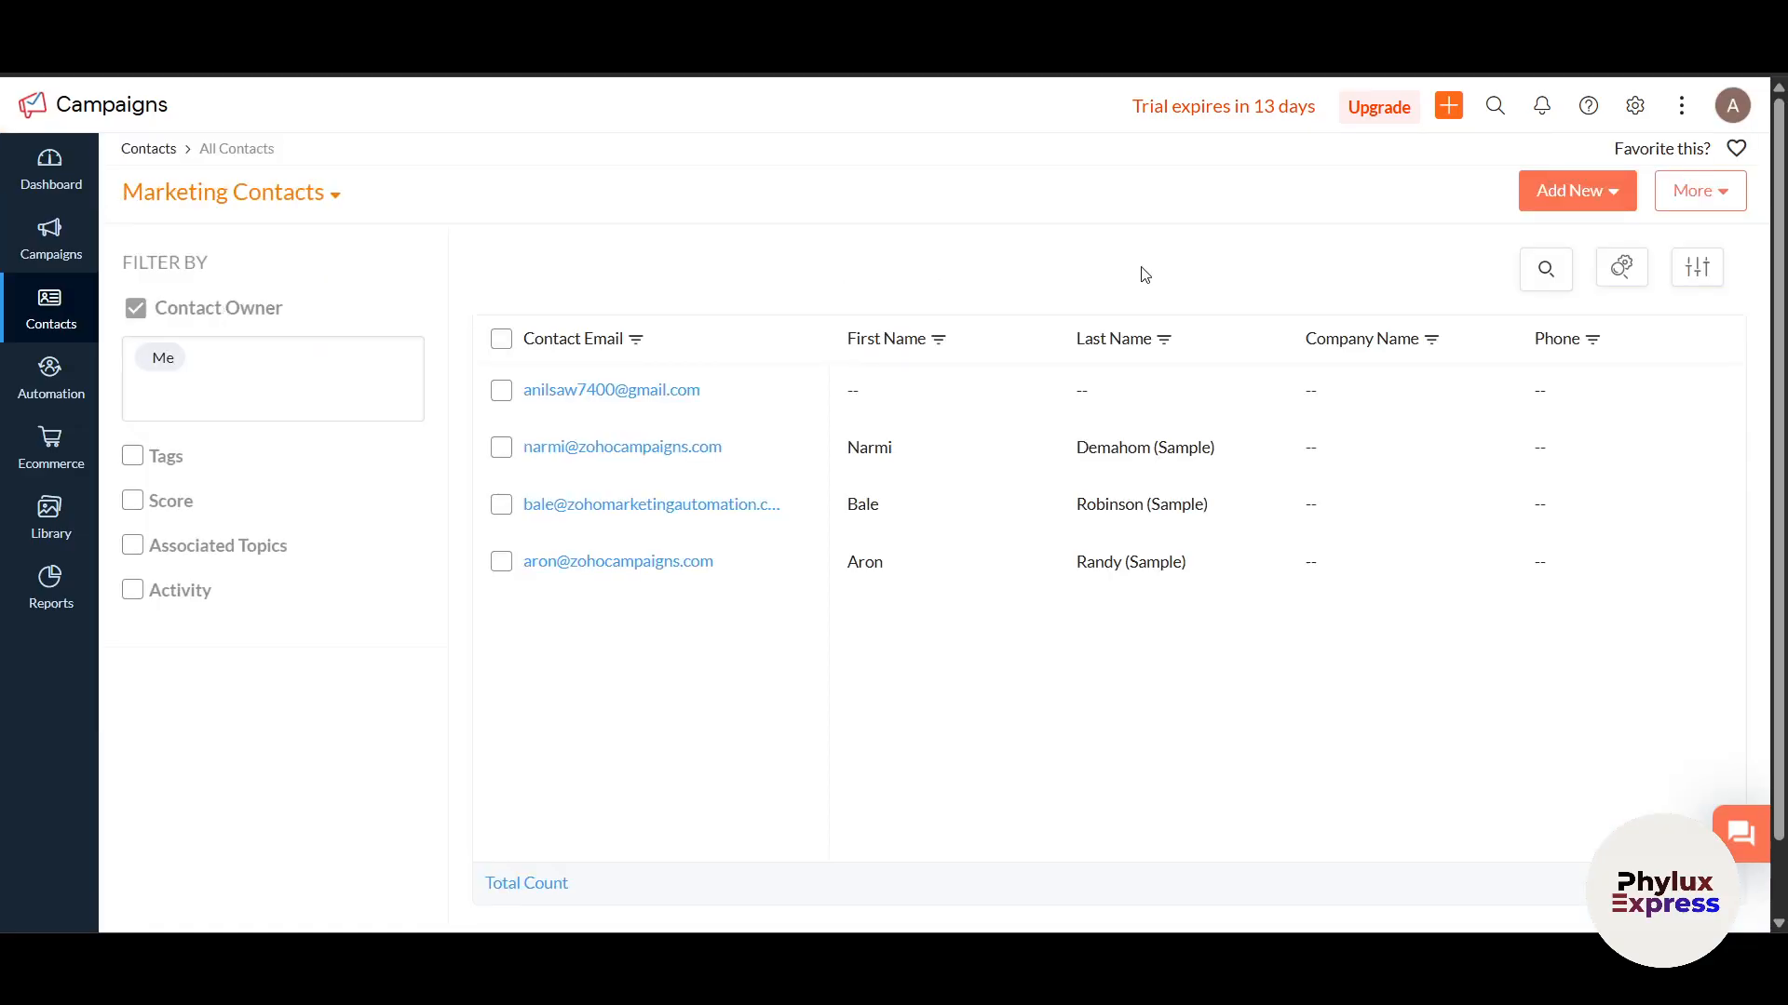
pyautogui.click(1612, 191)
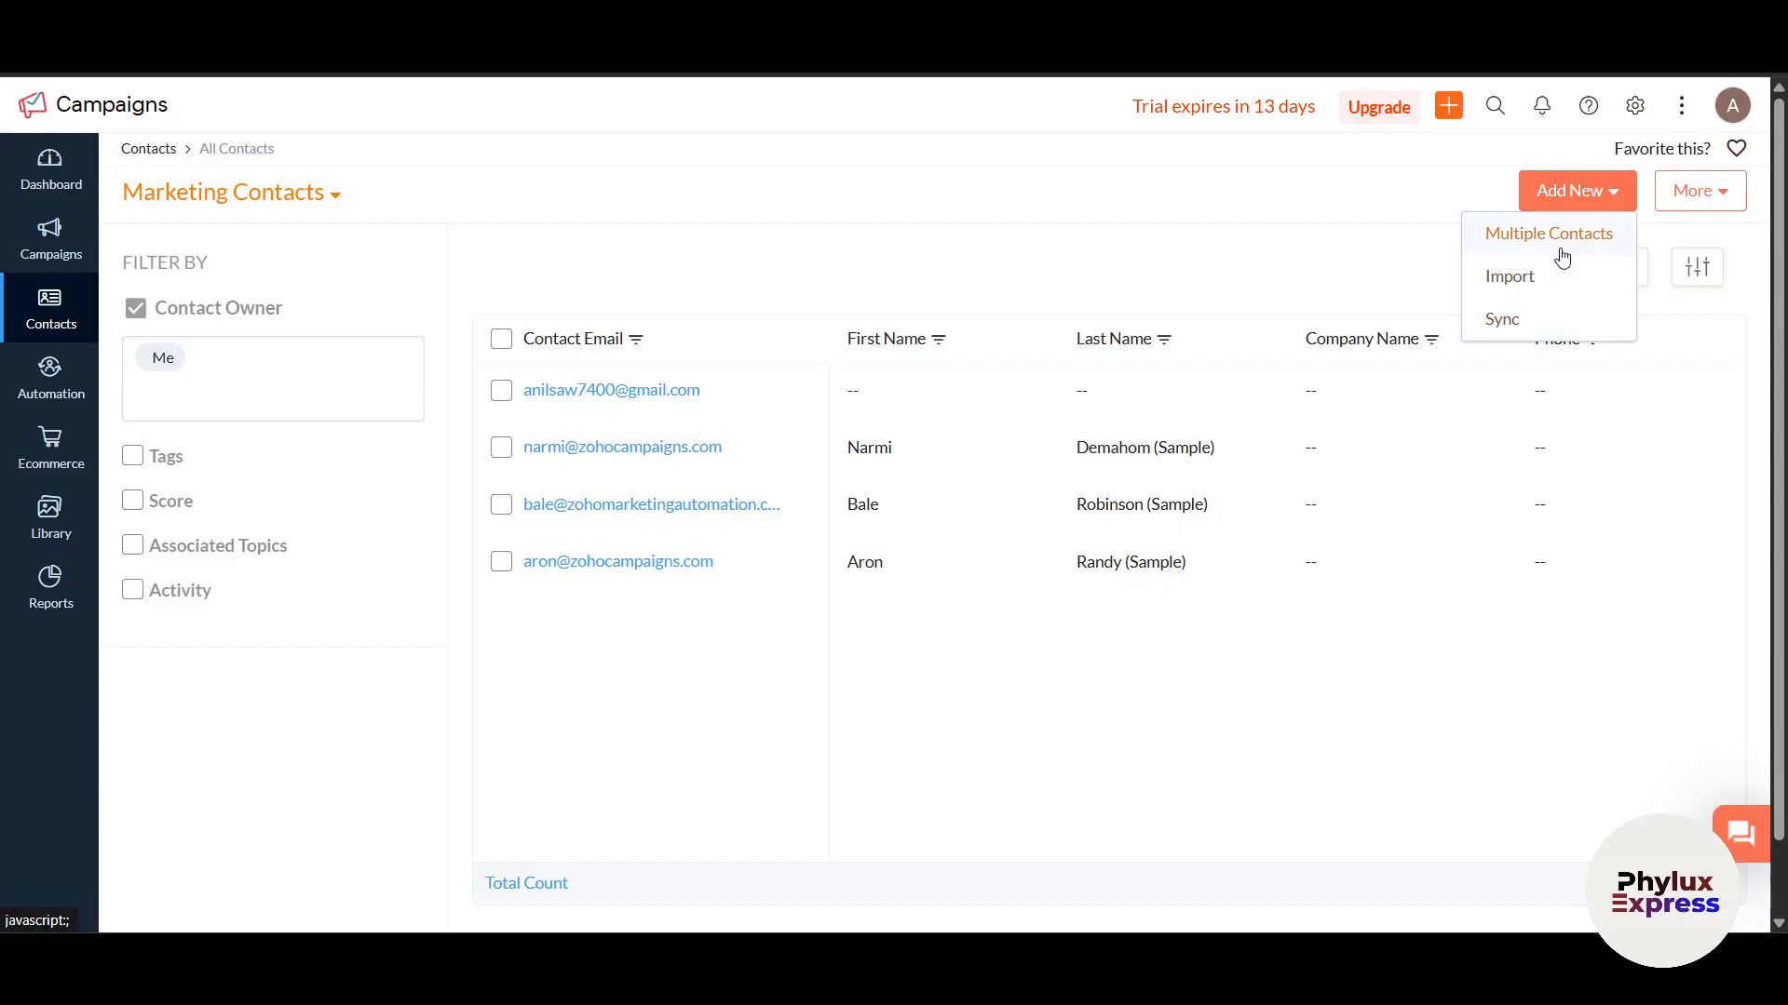
pyautogui.click(1541, 284)
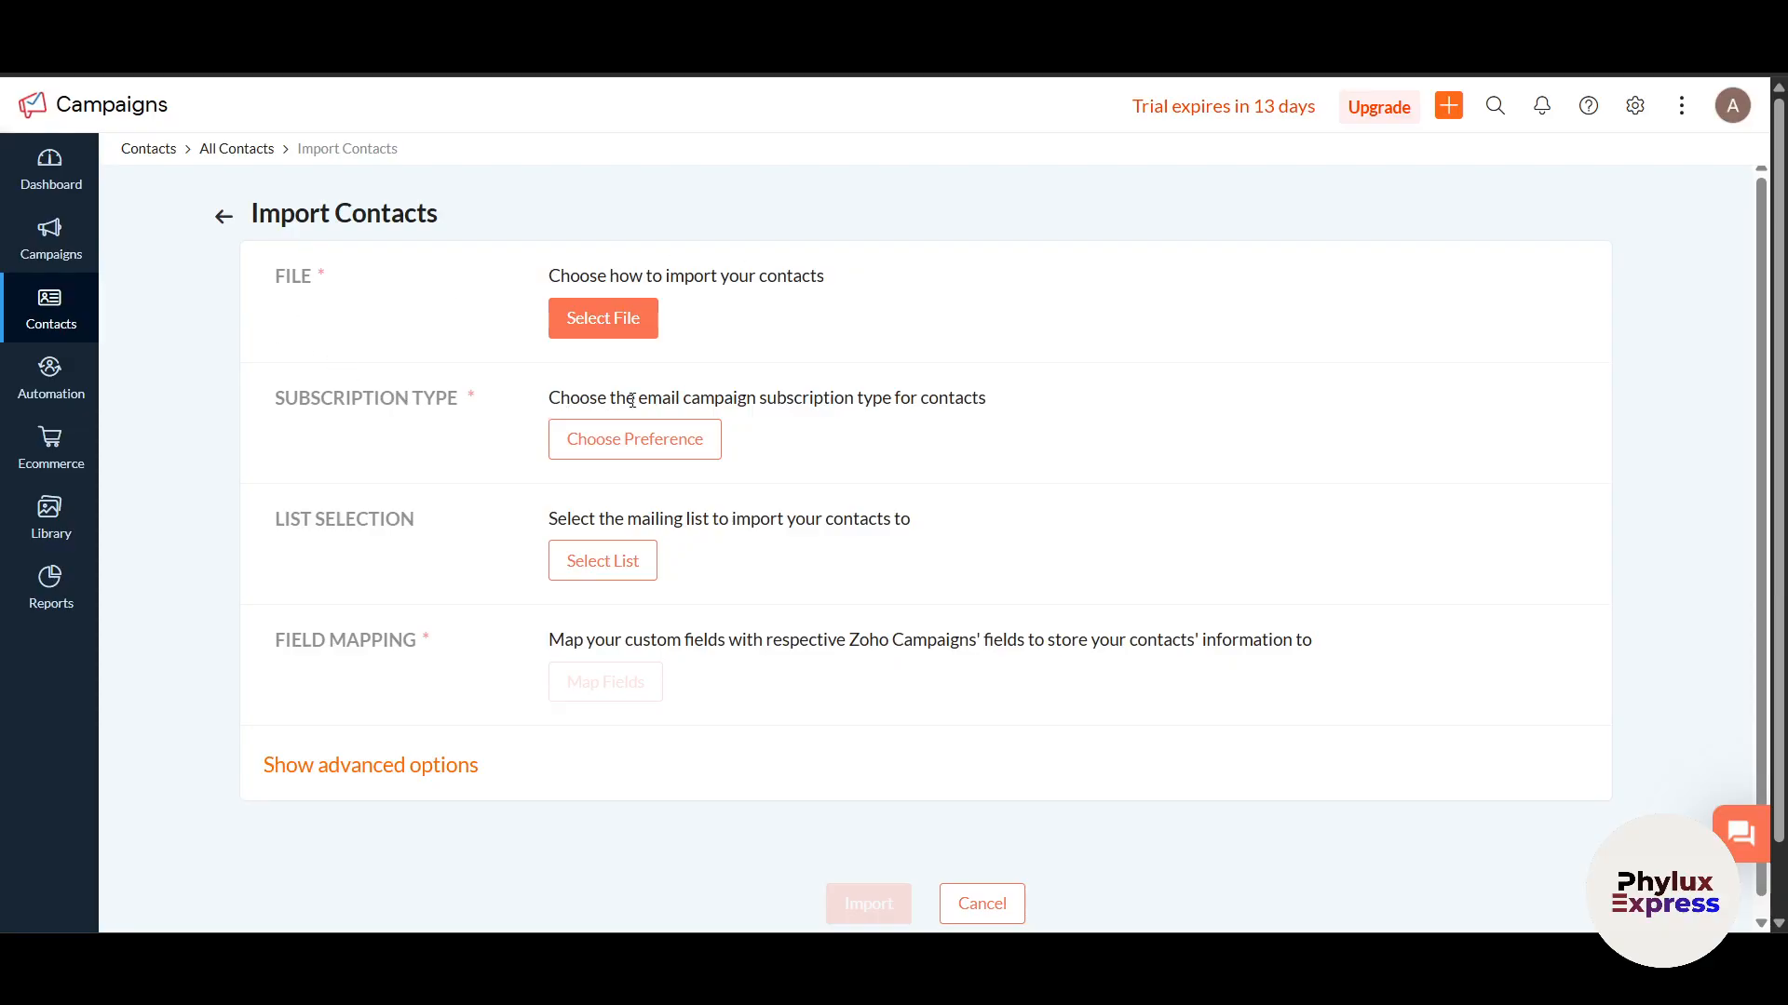
pyautogui.click(607, 326)
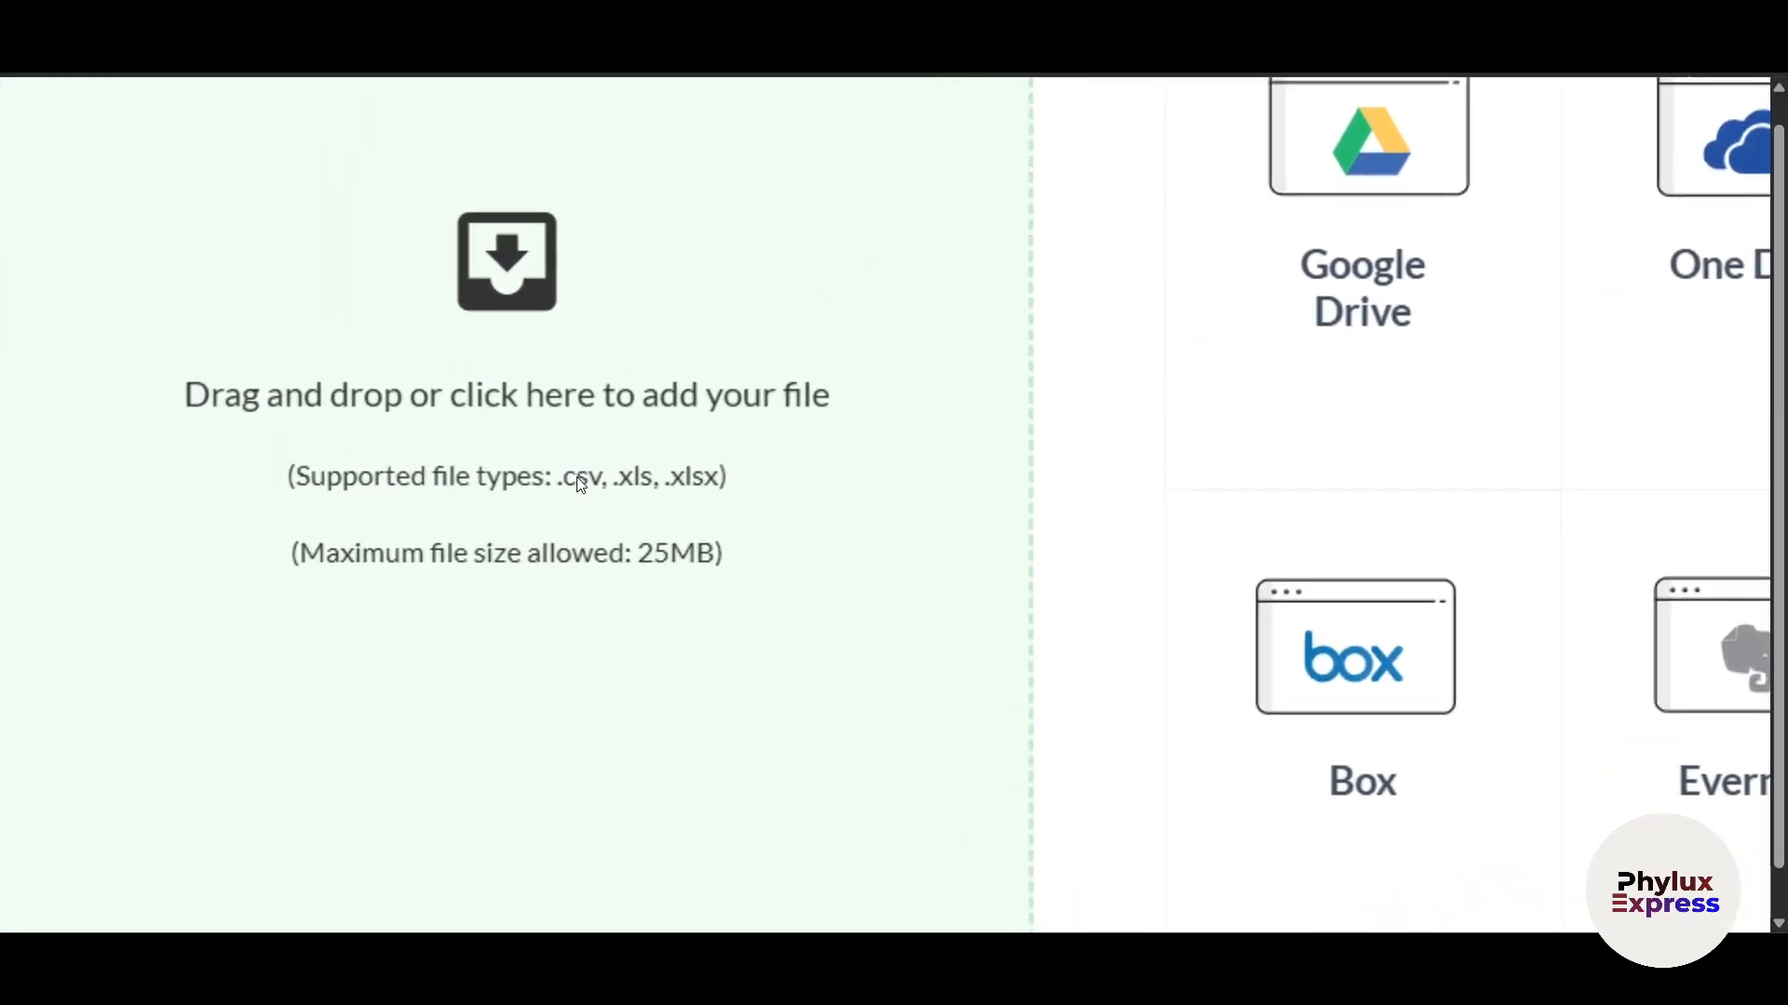
pyautogui.hscroll(-1, 574, 488)
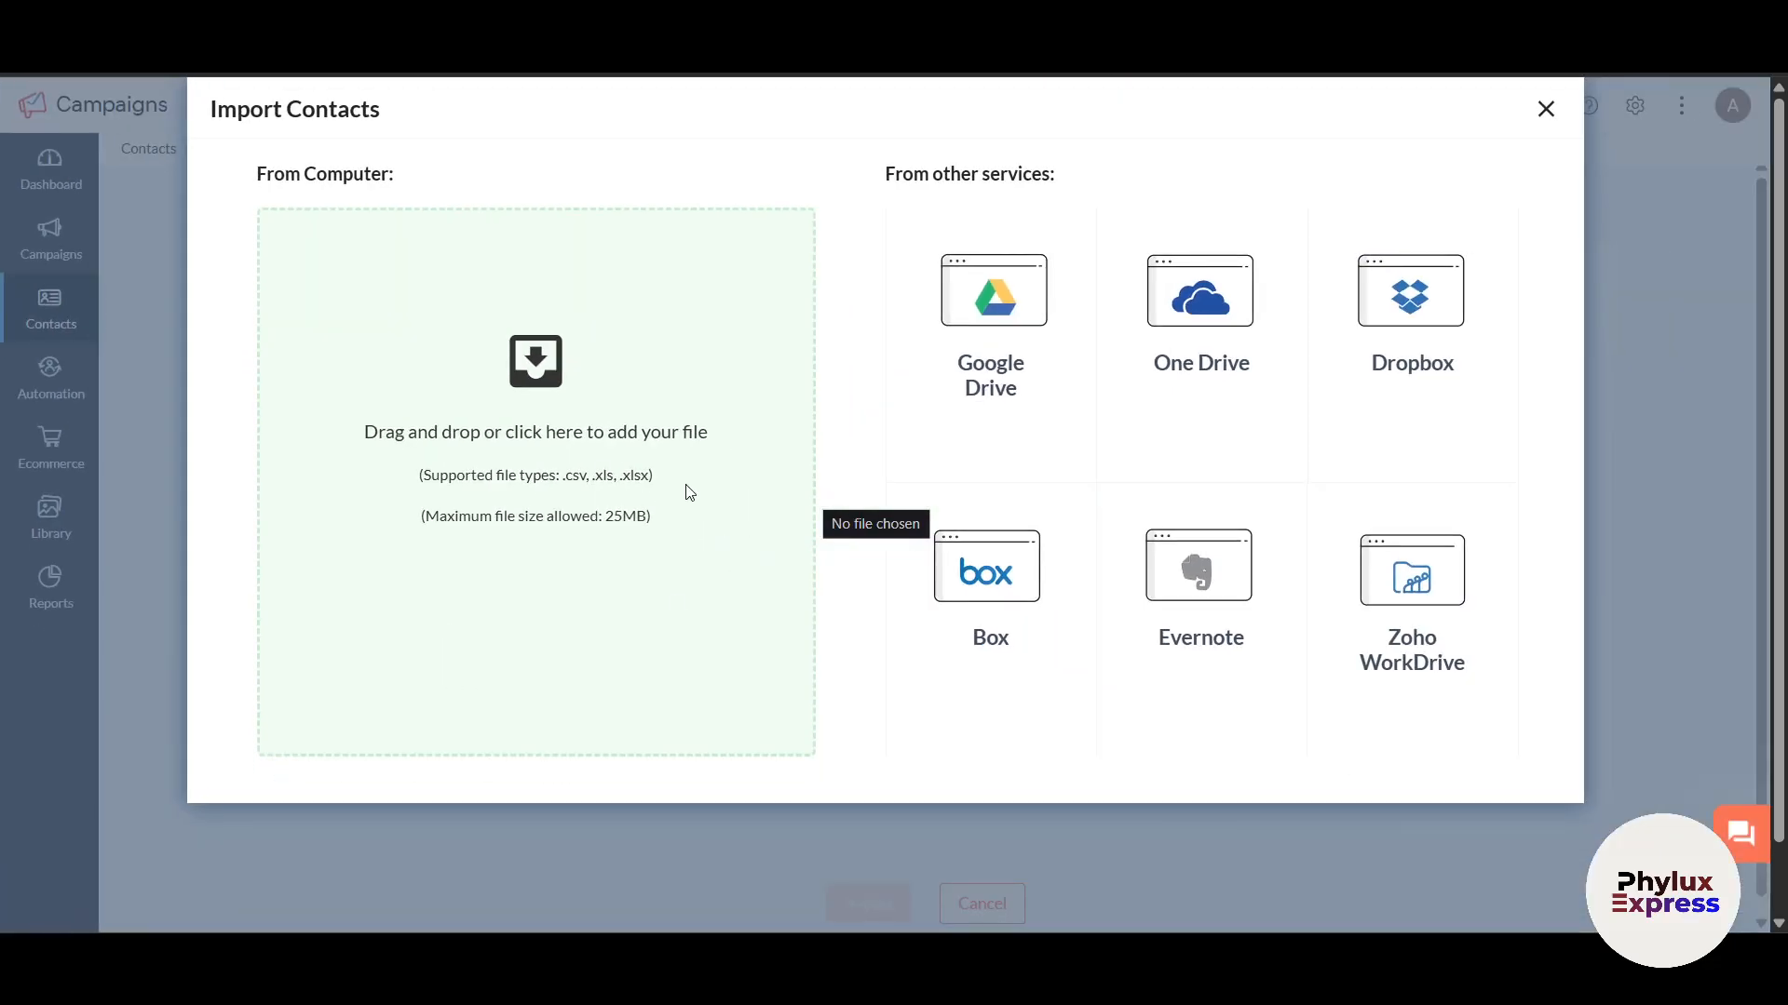
# Step: Switch to Excel, review the name, phone and email columns of random_contacts and close the workbook
pyautogui.hotkey('alt', 'Tab')
pyautogui.scroll(-7, 529, 545)
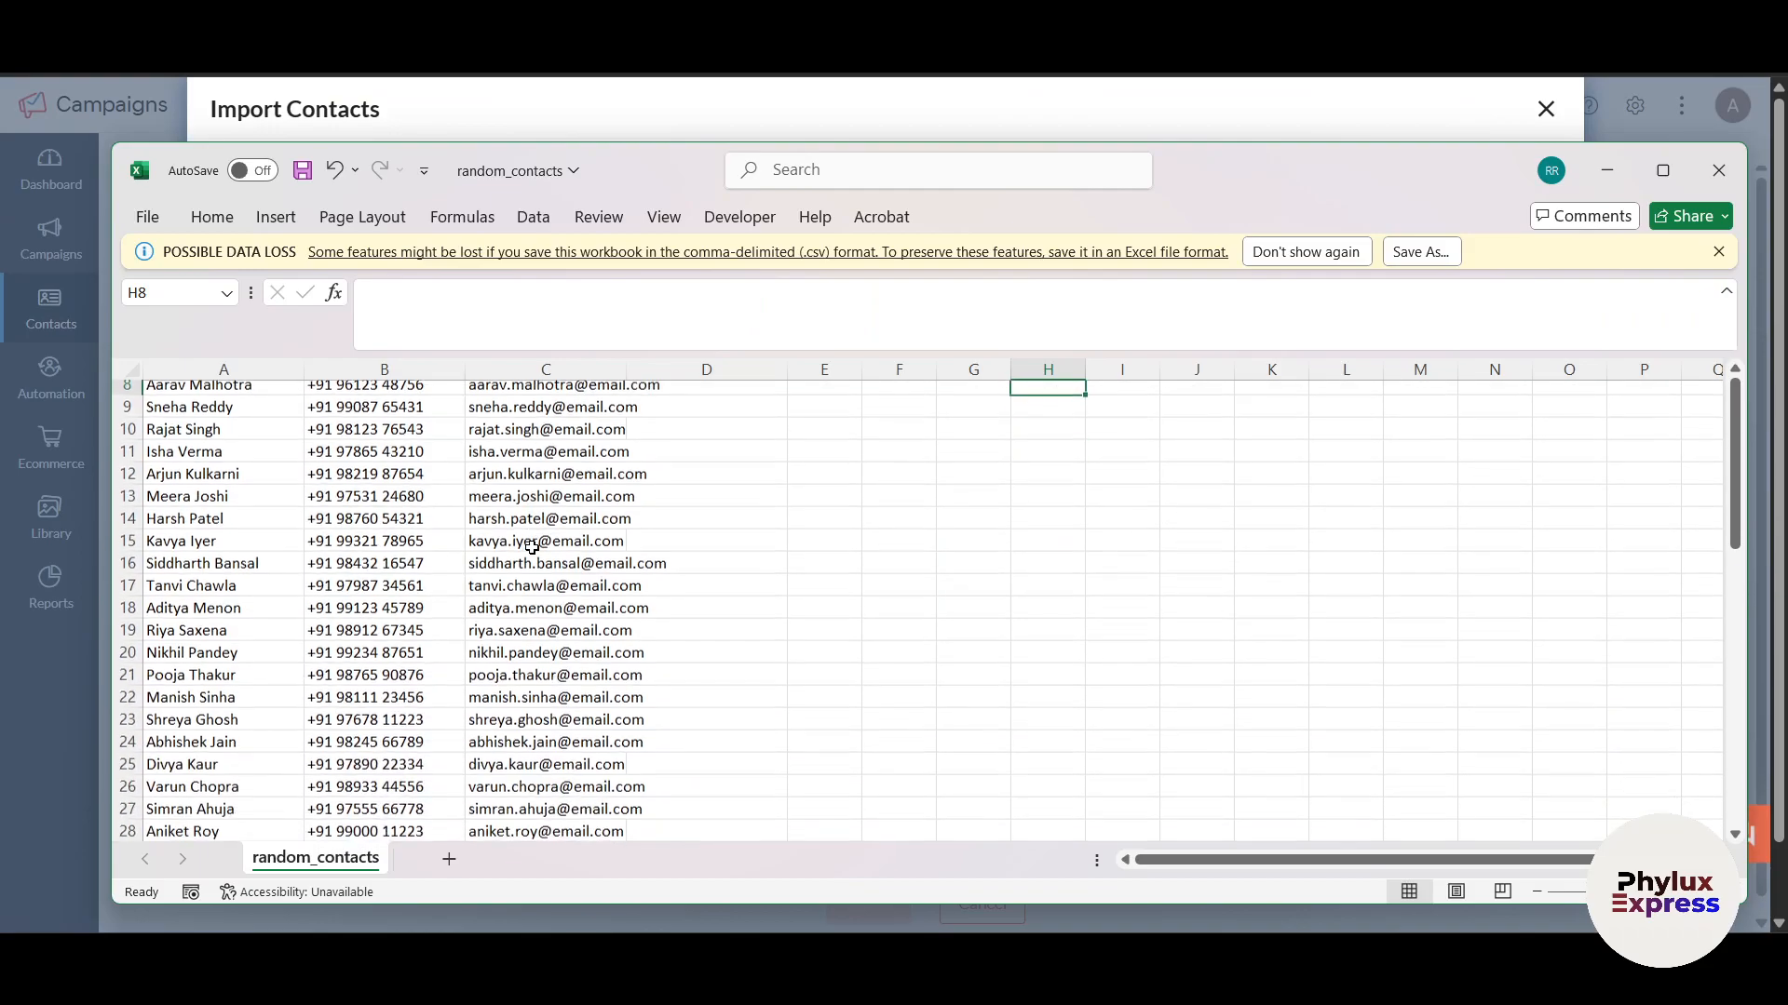
pyautogui.scroll(-5, 496, 561)
pyautogui.scroll(9, 460, 567)
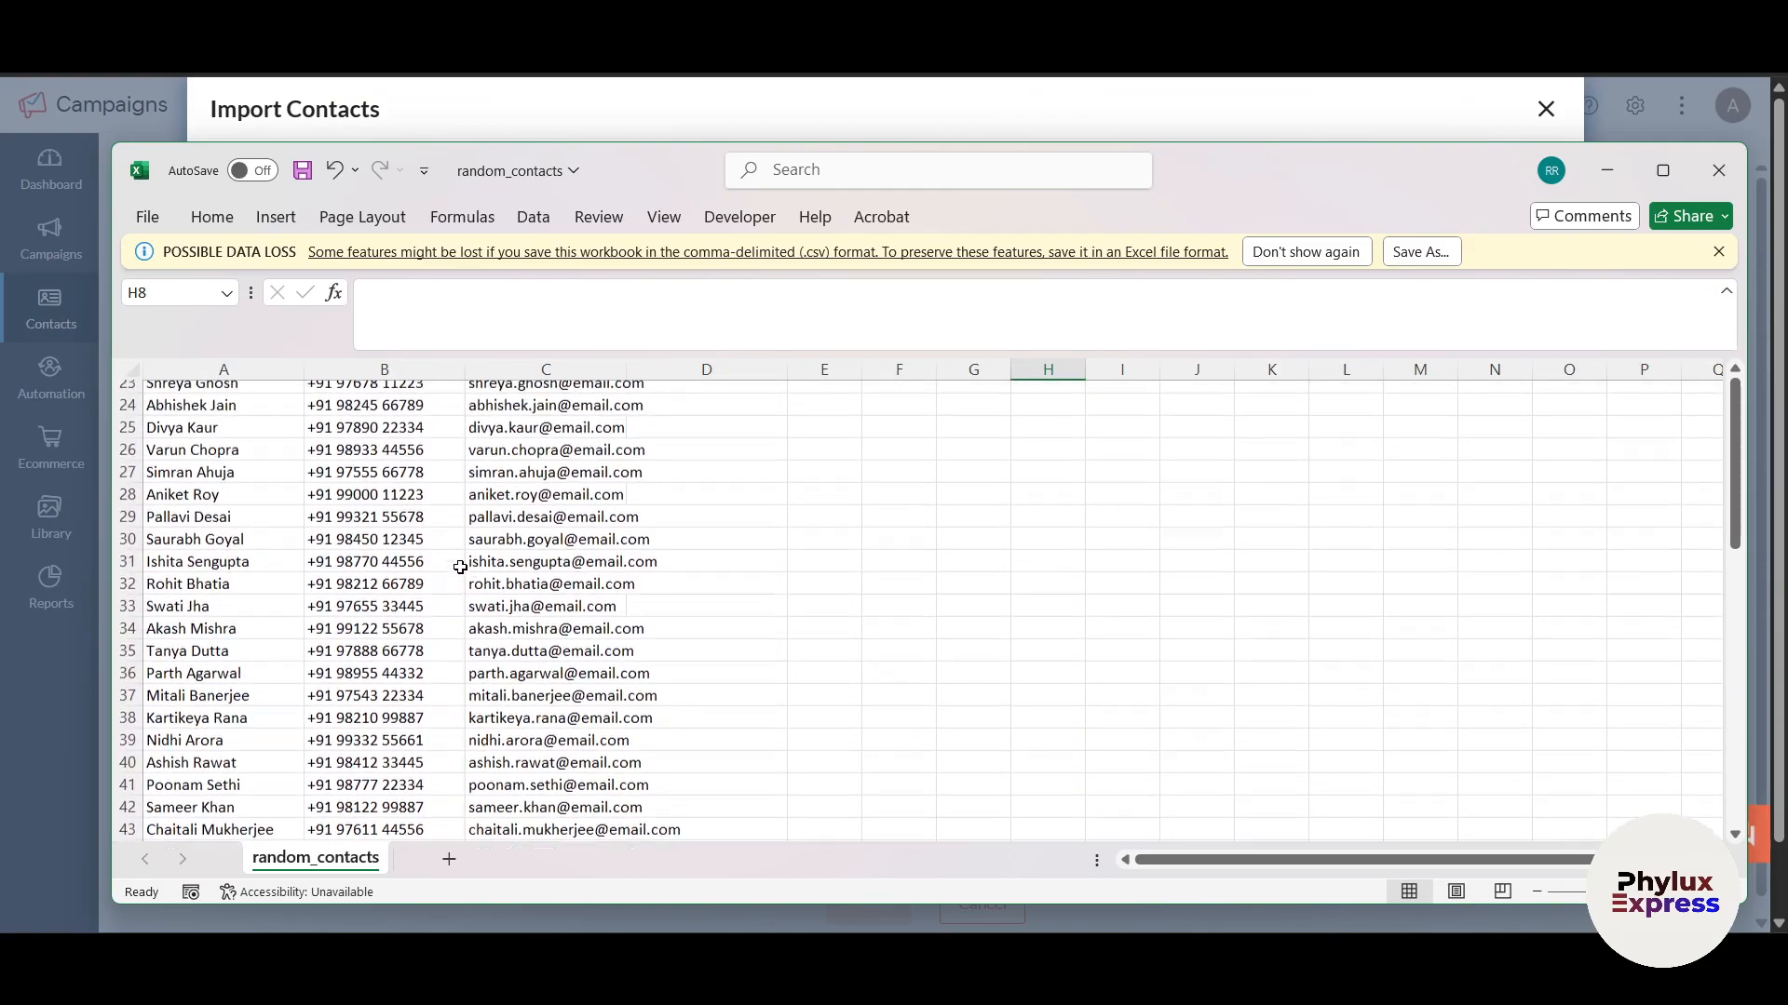
pyautogui.scroll(3, 460, 567)
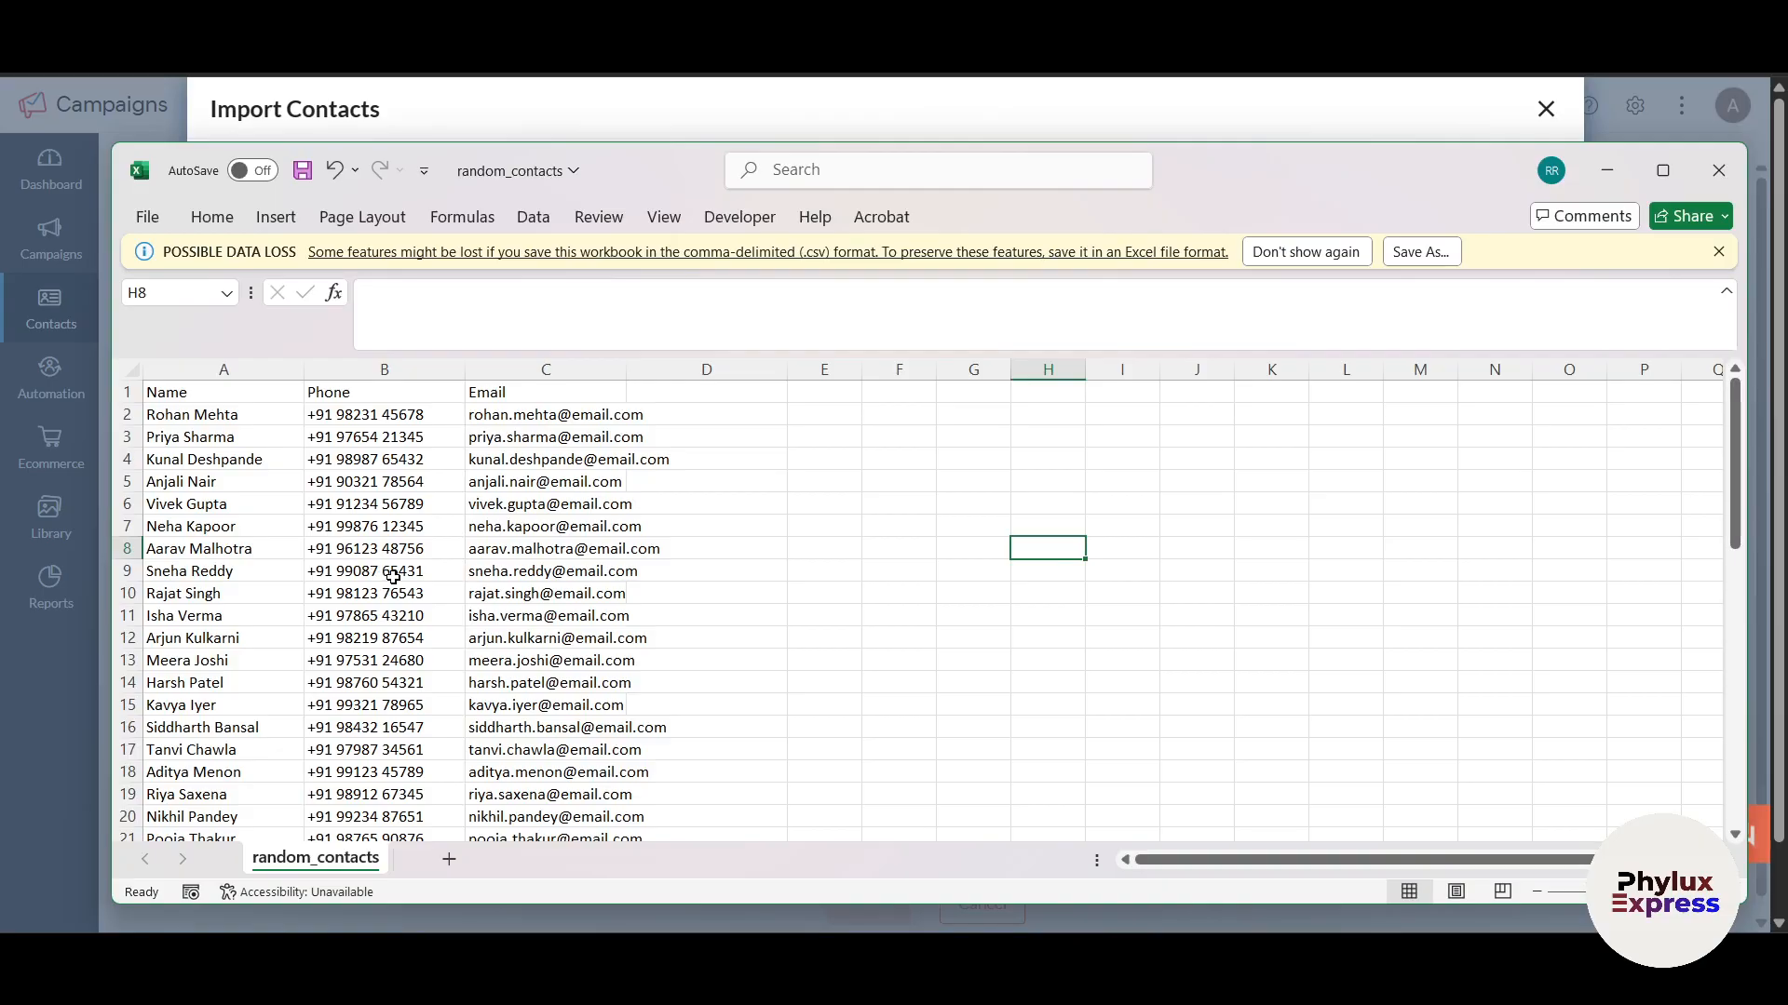
pyautogui.click(1721, 181)
# Step: Upload random_contacts.csv from the computer as the file for the contact import
pyautogui.click(973, 715)
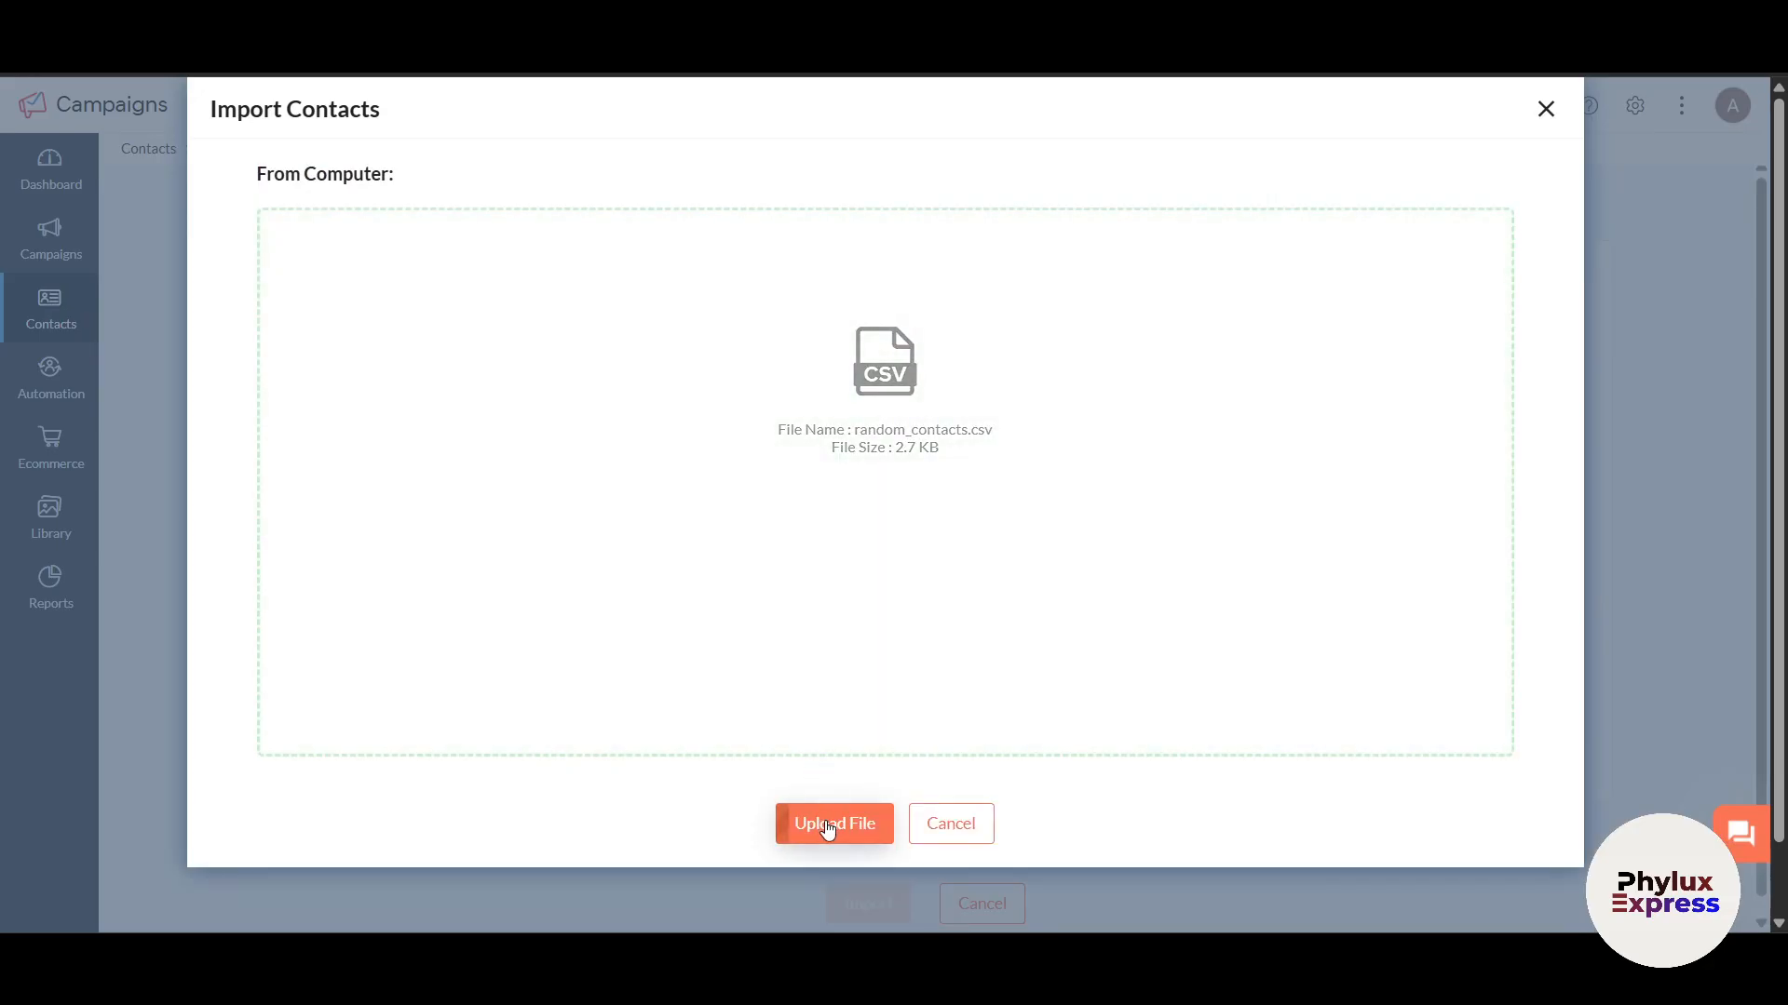
pyautogui.click(827, 830)
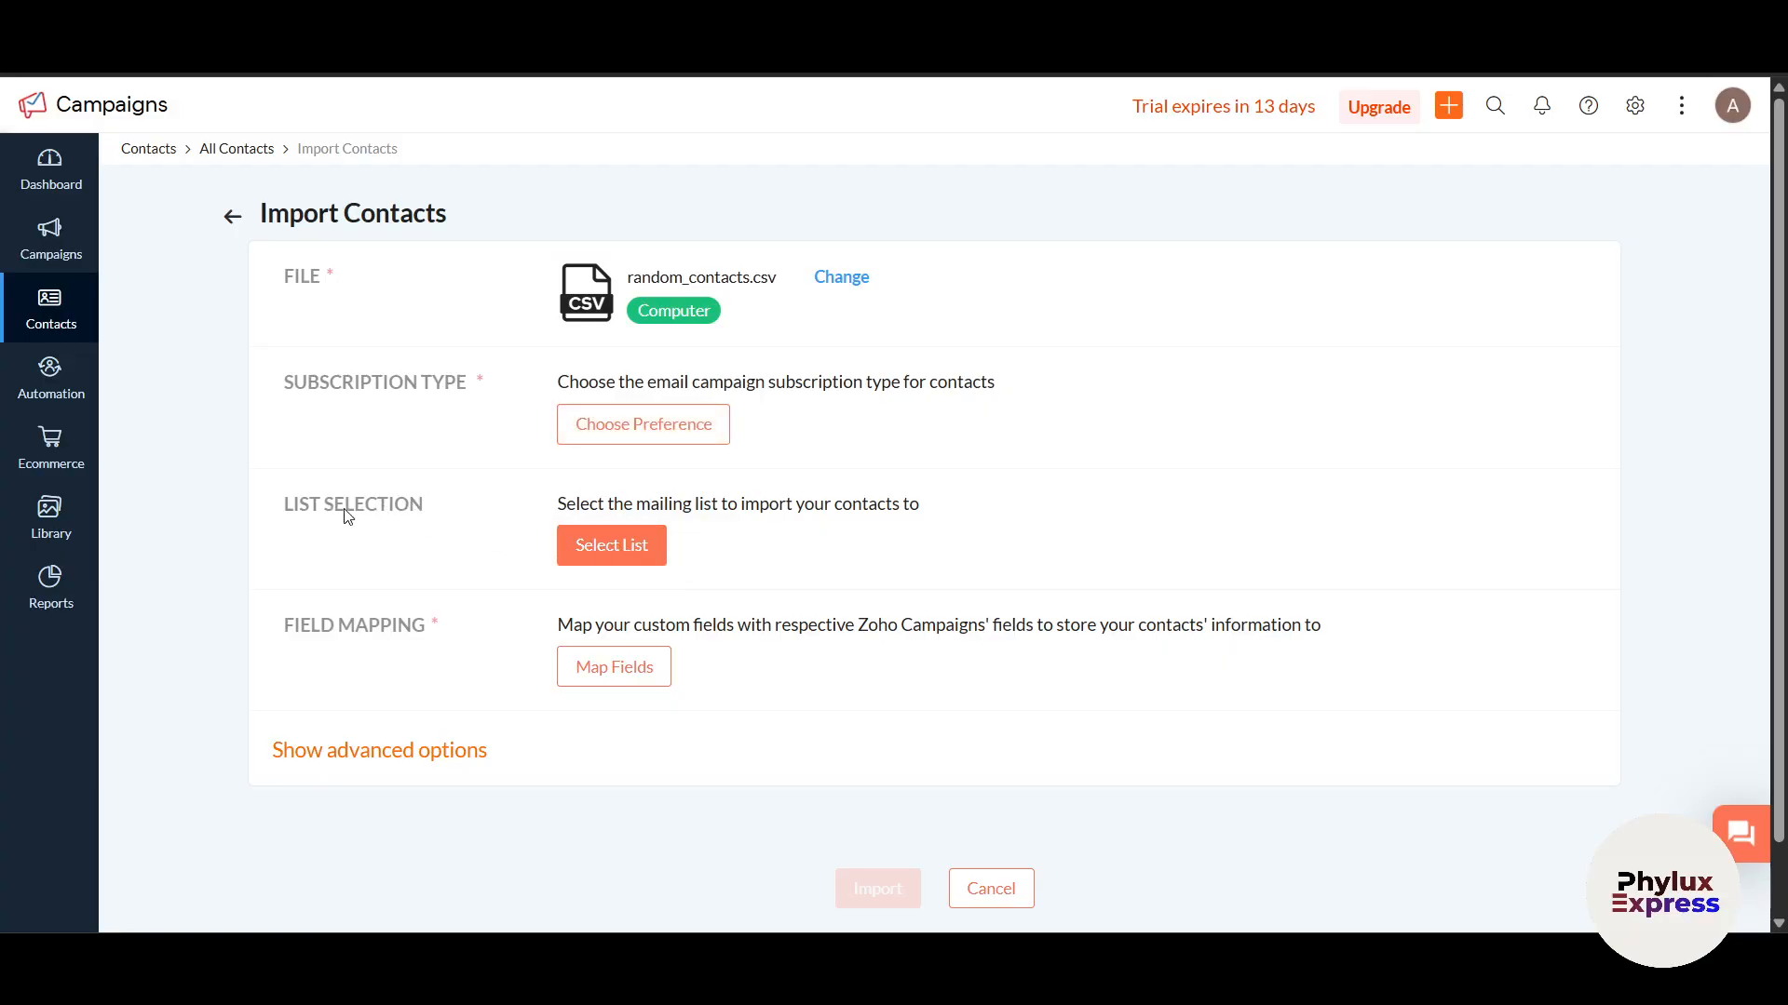
# Step: Set the import's list selection to My Sample List plus a new mailing list named Project 1, and save it
pyautogui.click(614, 547)
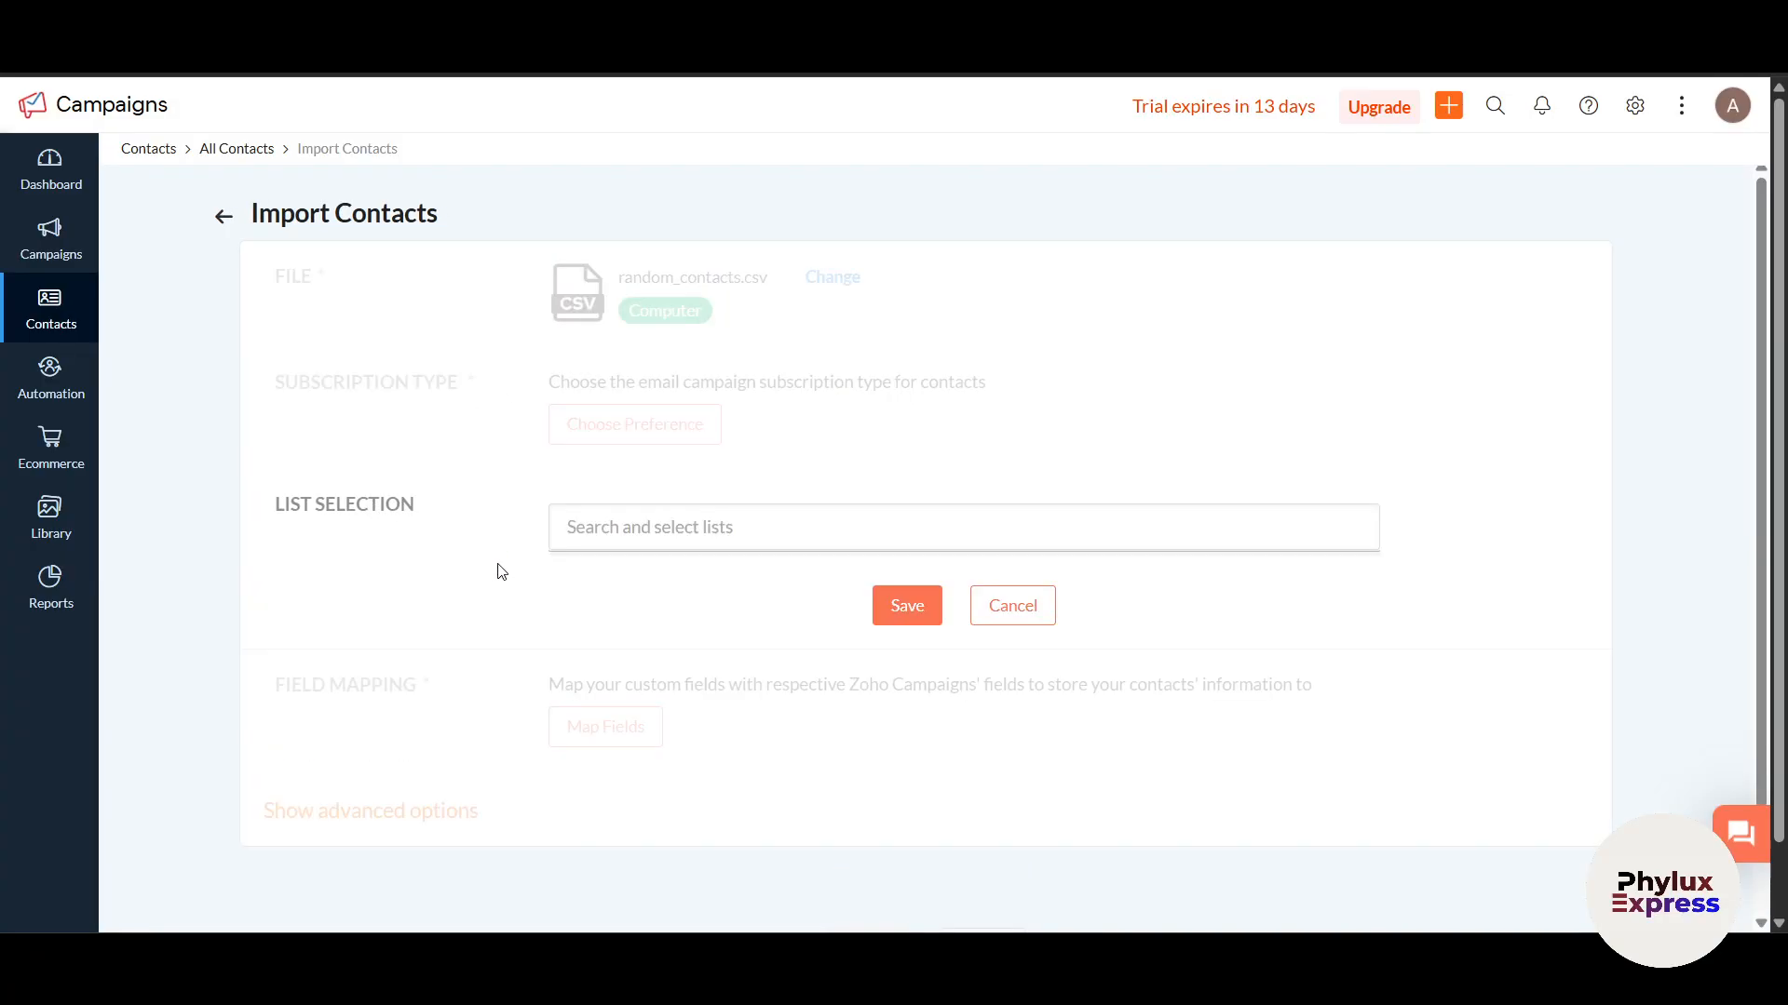
pyautogui.click(676, 577)
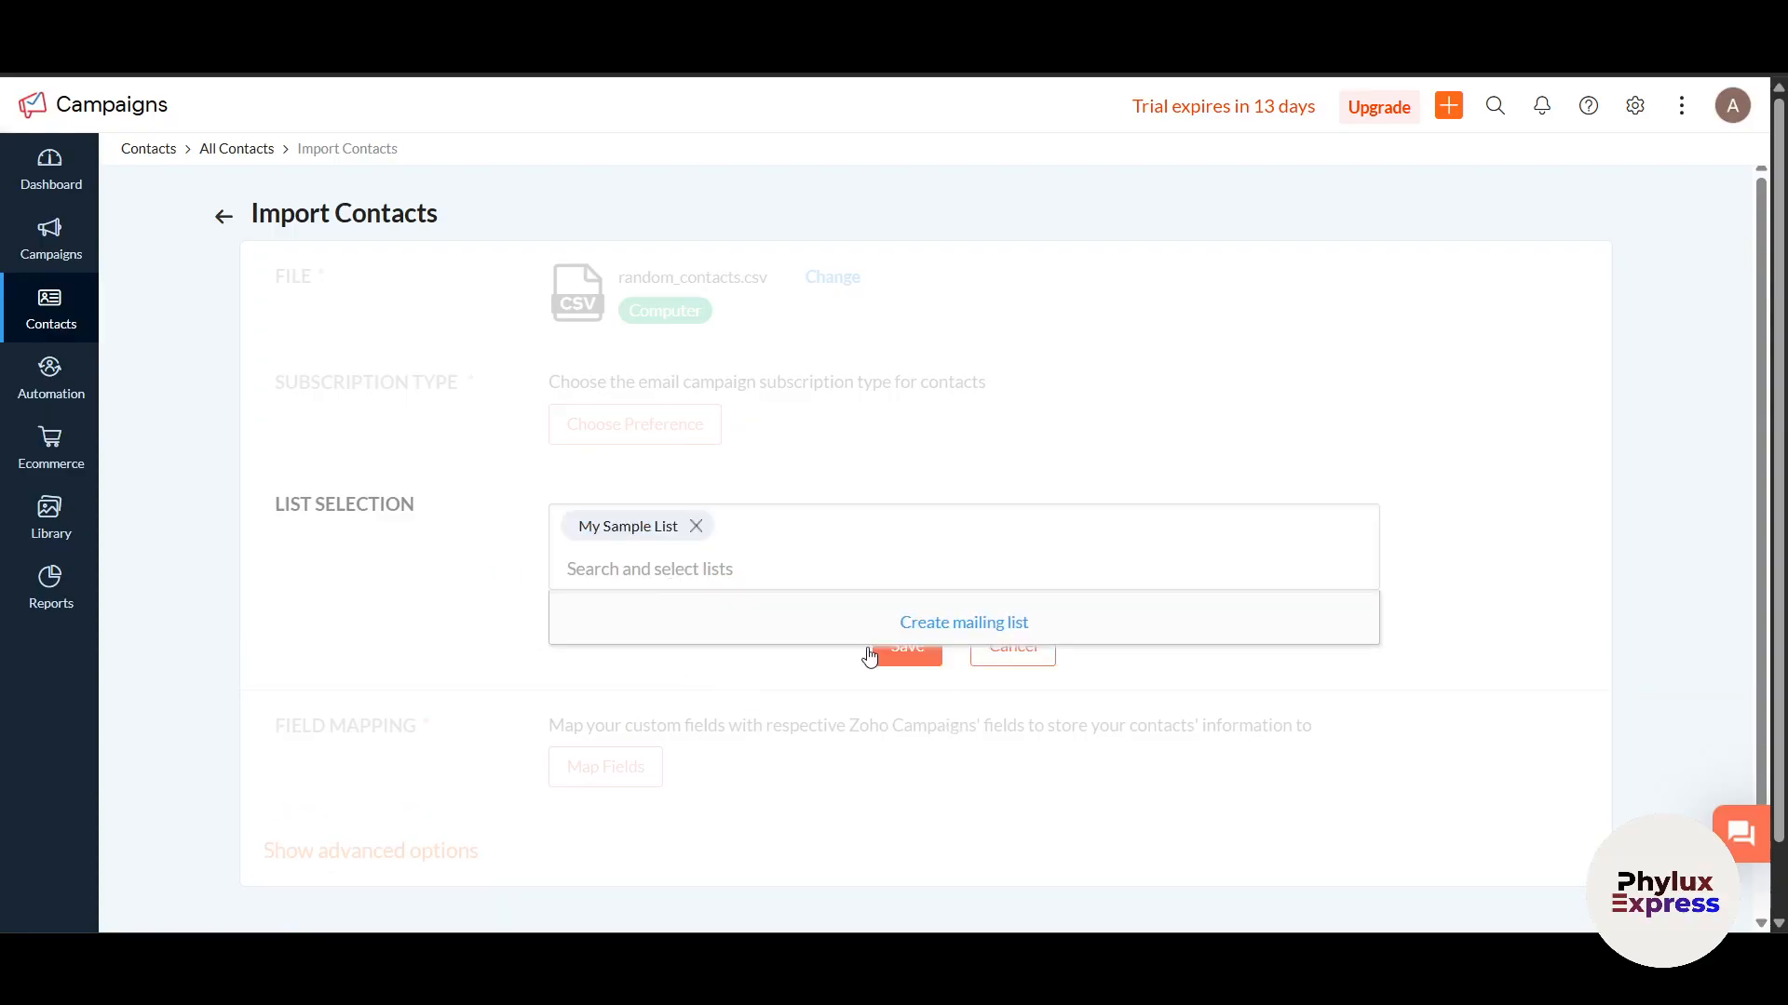
pyautogui.click(987, 632)
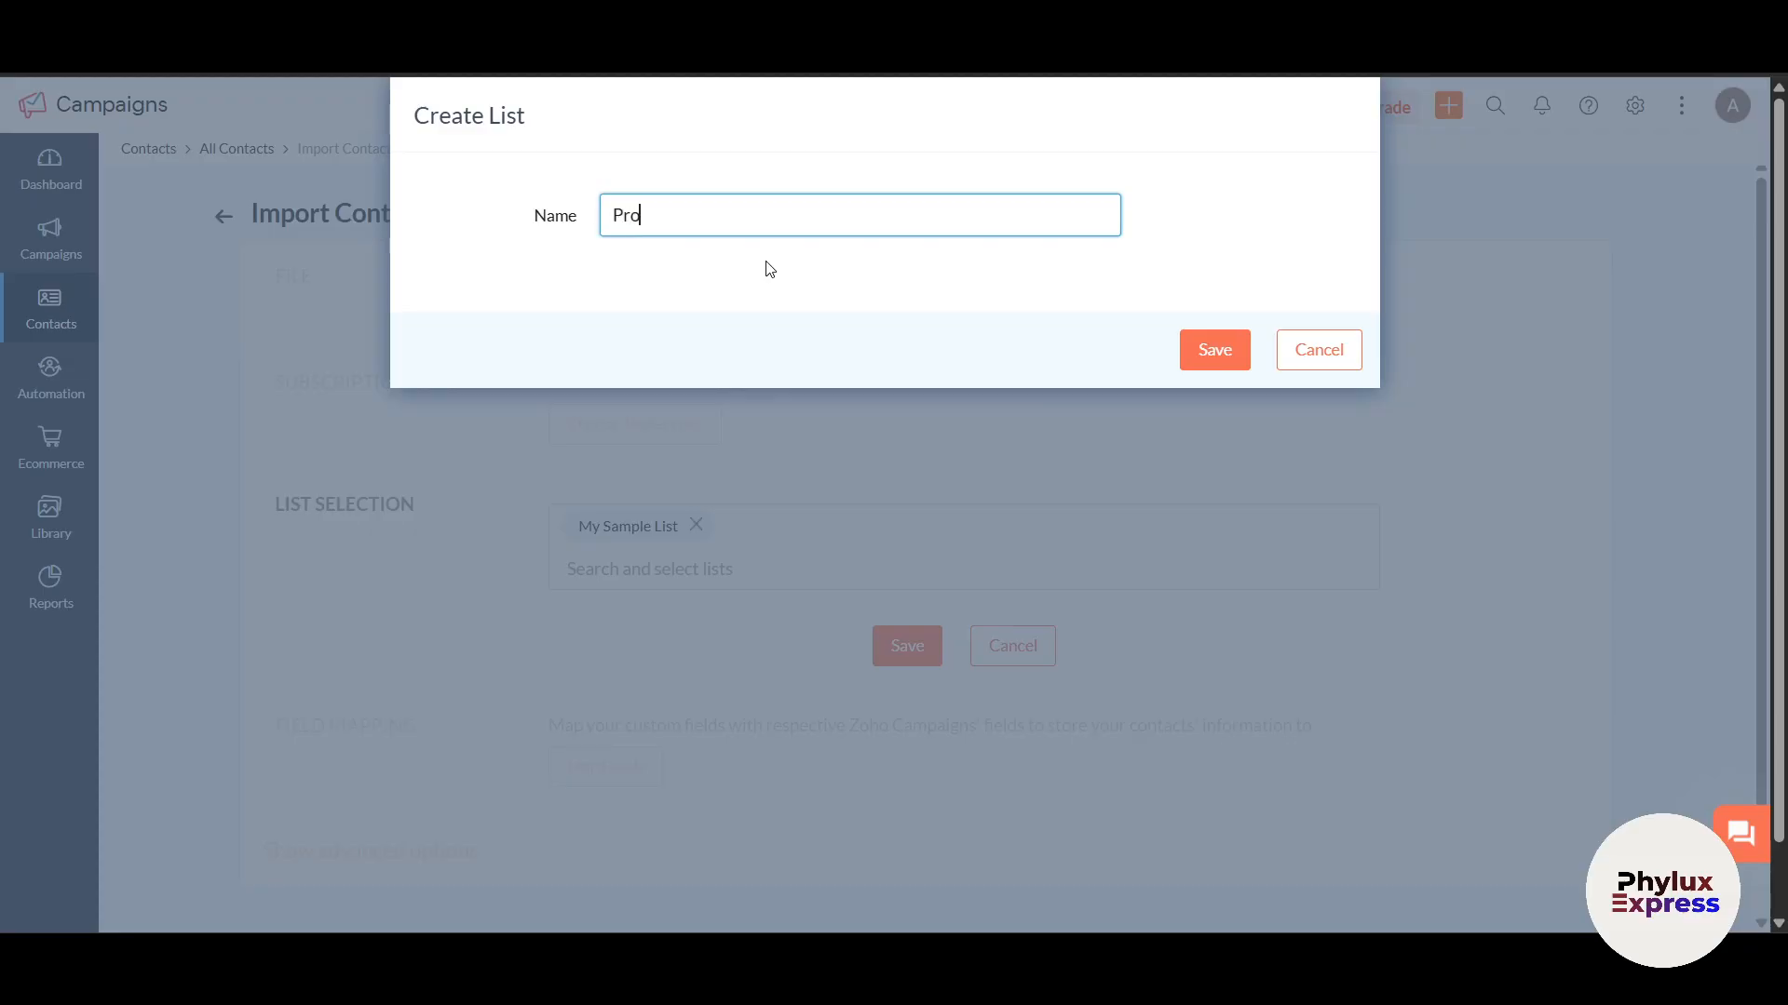
pyautogui.write('1')
pyautogui.click(1201, 351)
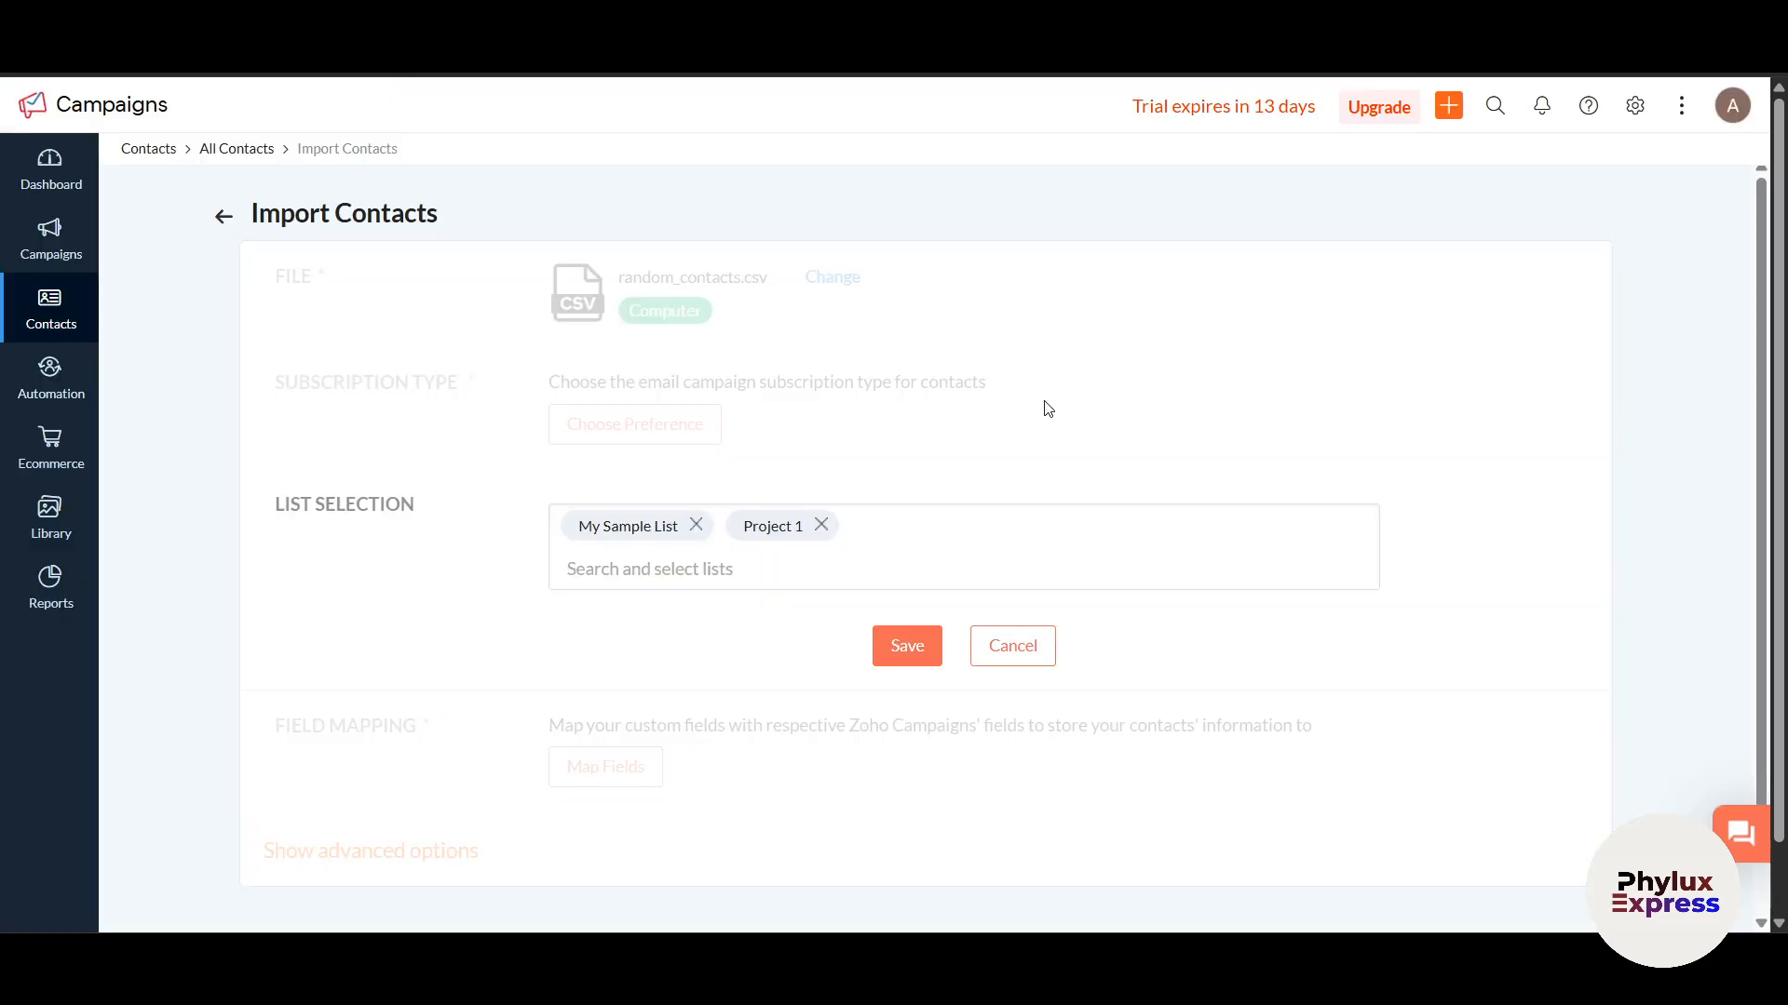
pyautogui.click(904, 536)
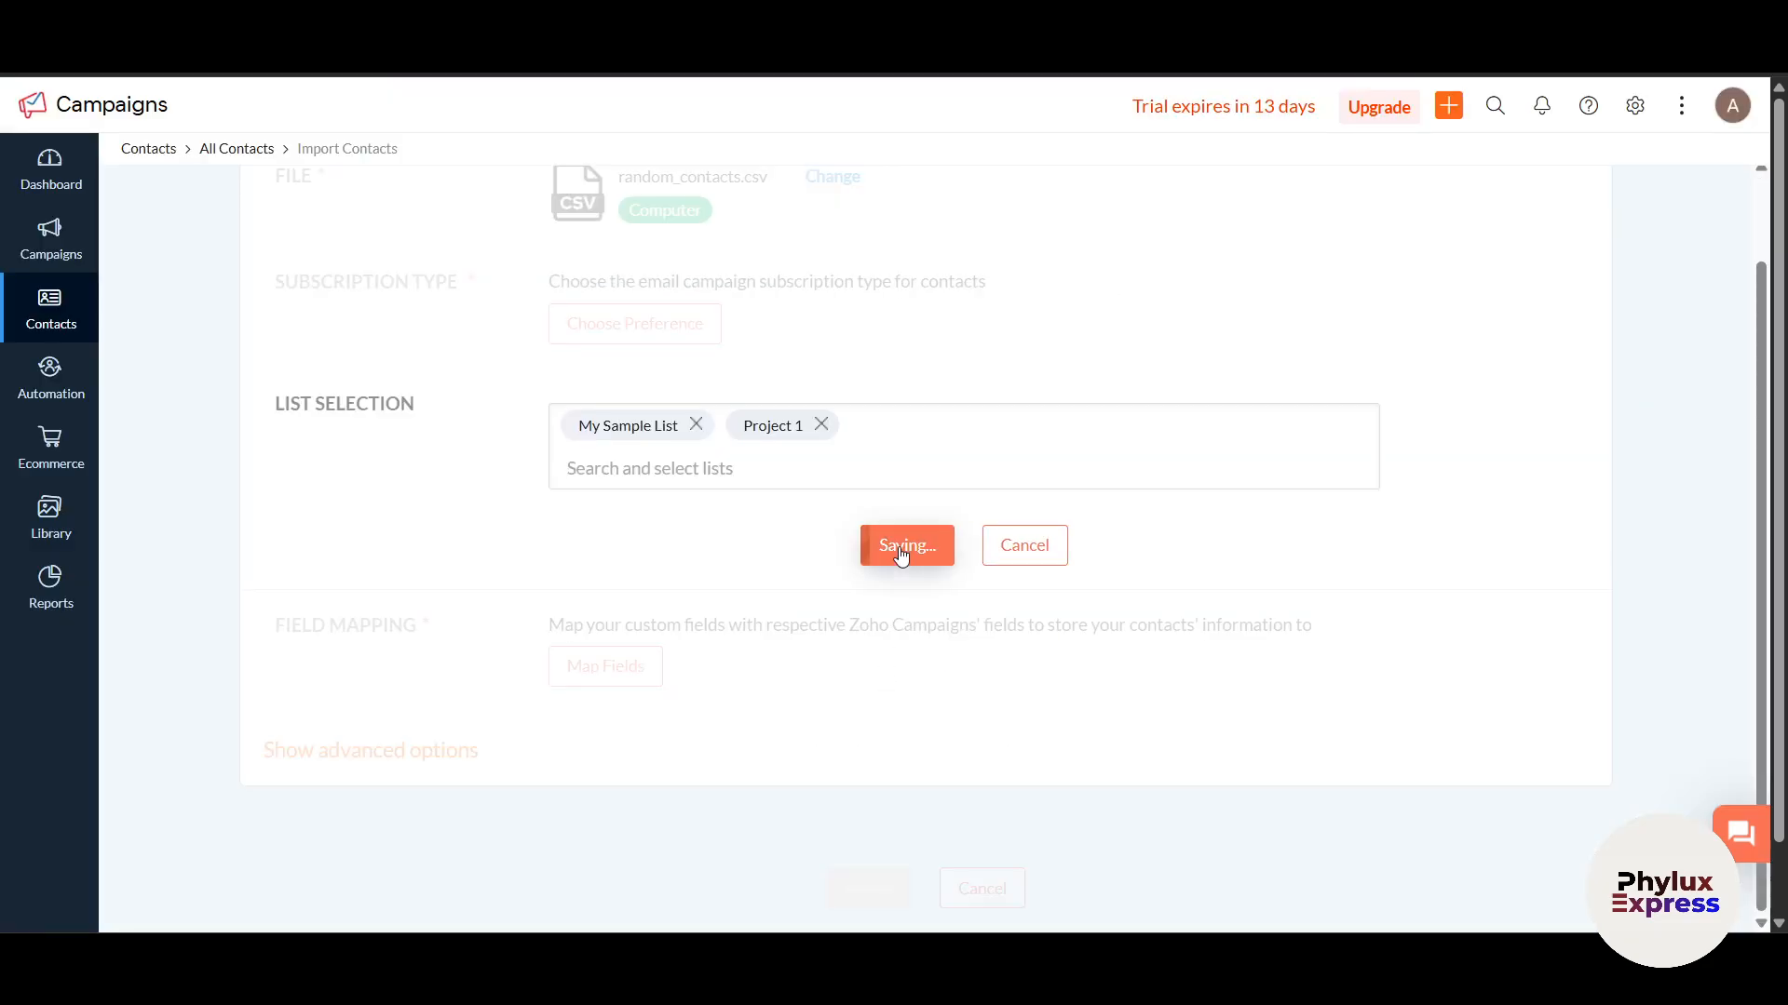
# Step: Choose Marketing as the email campaign subscription type for the imported contacts
pyautogui.click(667, 432)
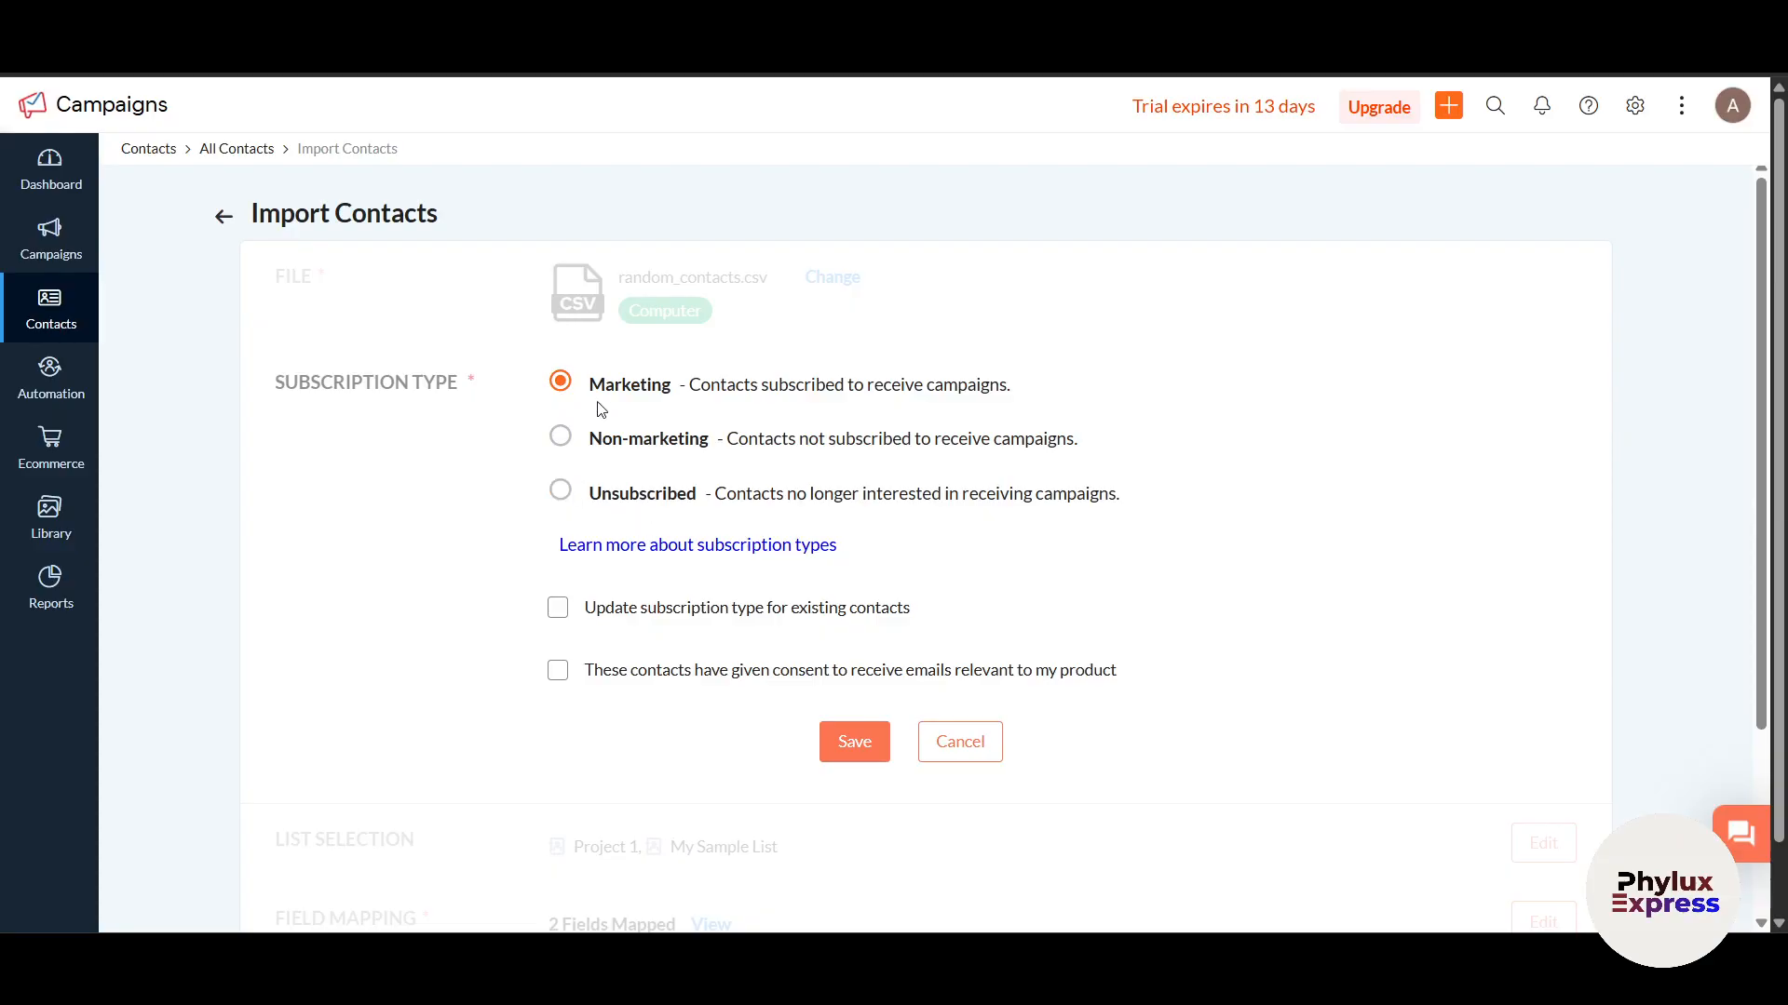
pyautogui.moveTo(689, 389); pyautogui.dragTo(938, 400)
pyautogui.click(1073, 400)
pyautogui.scroll(-1, 745, 395)
pyautogui.scroll(1, 987, 429)
pyautogui.scroll(-1, 1383, 536)
pyautogui.click(845, 635)
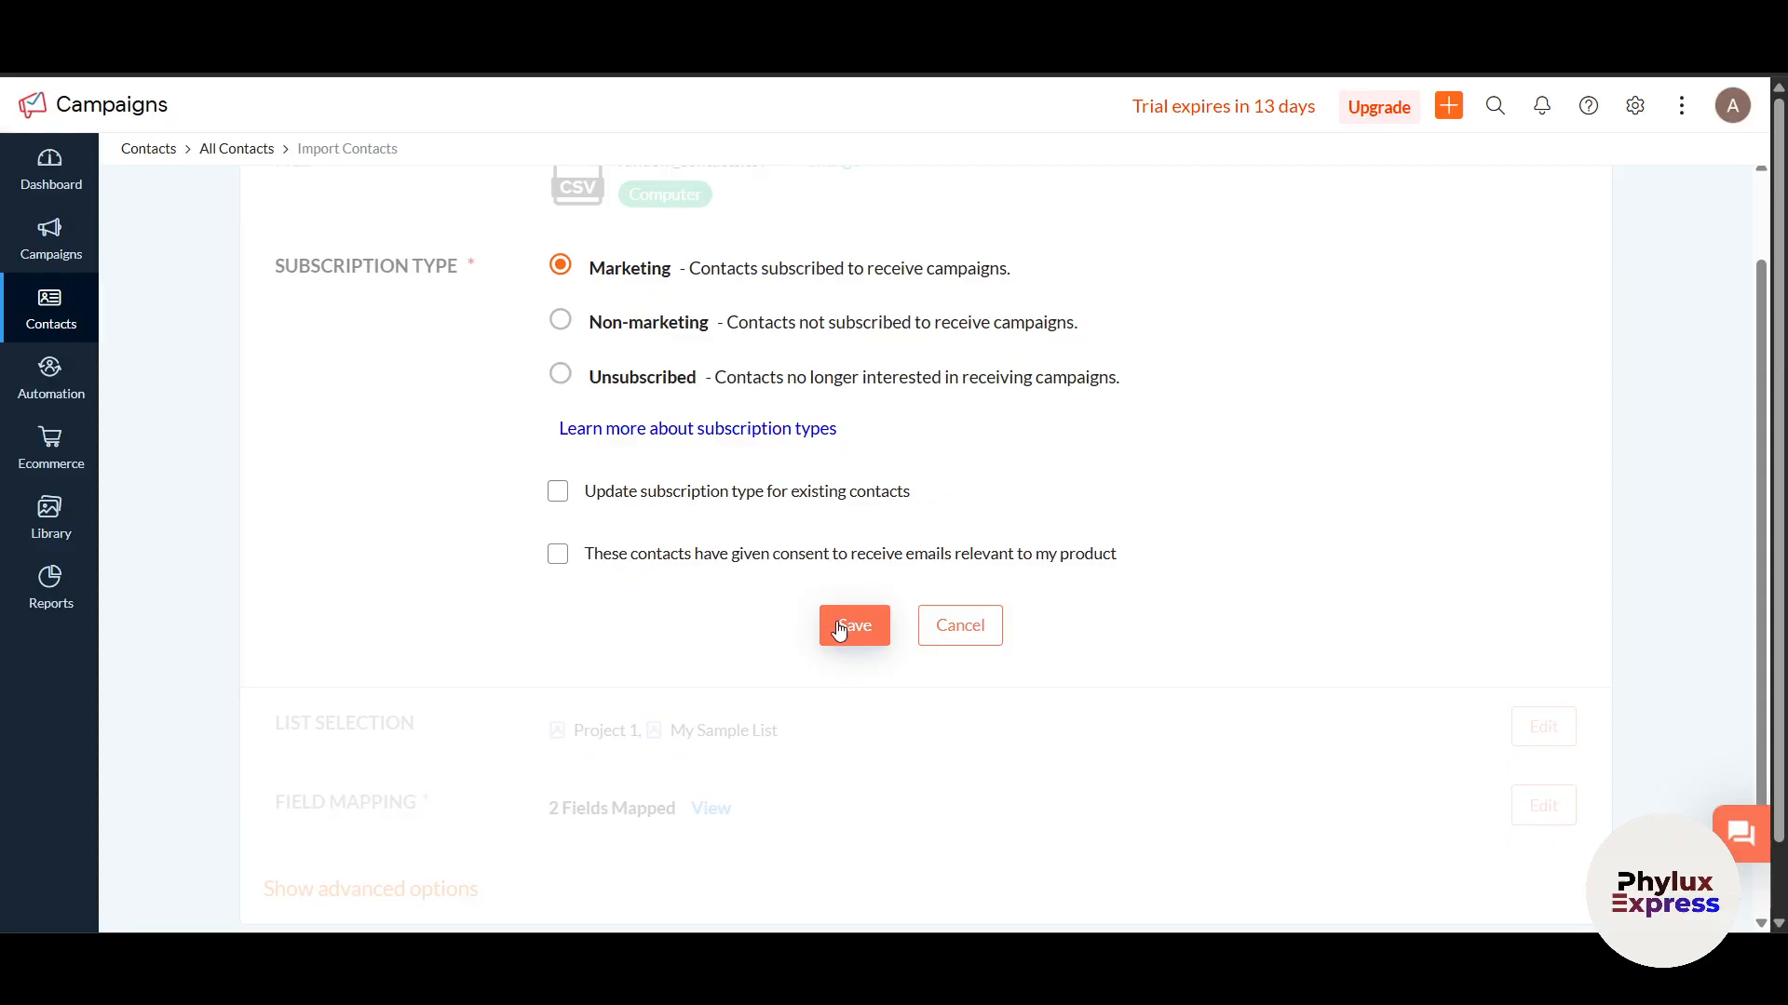
# Step: Mark the contacts as having given consent to receive relevant emails, save the subscription preference and run the import
pyautogui.click(558, 556)
pyautogui.moveTo(588, 558); pyautogui.dragTo(818, 563)
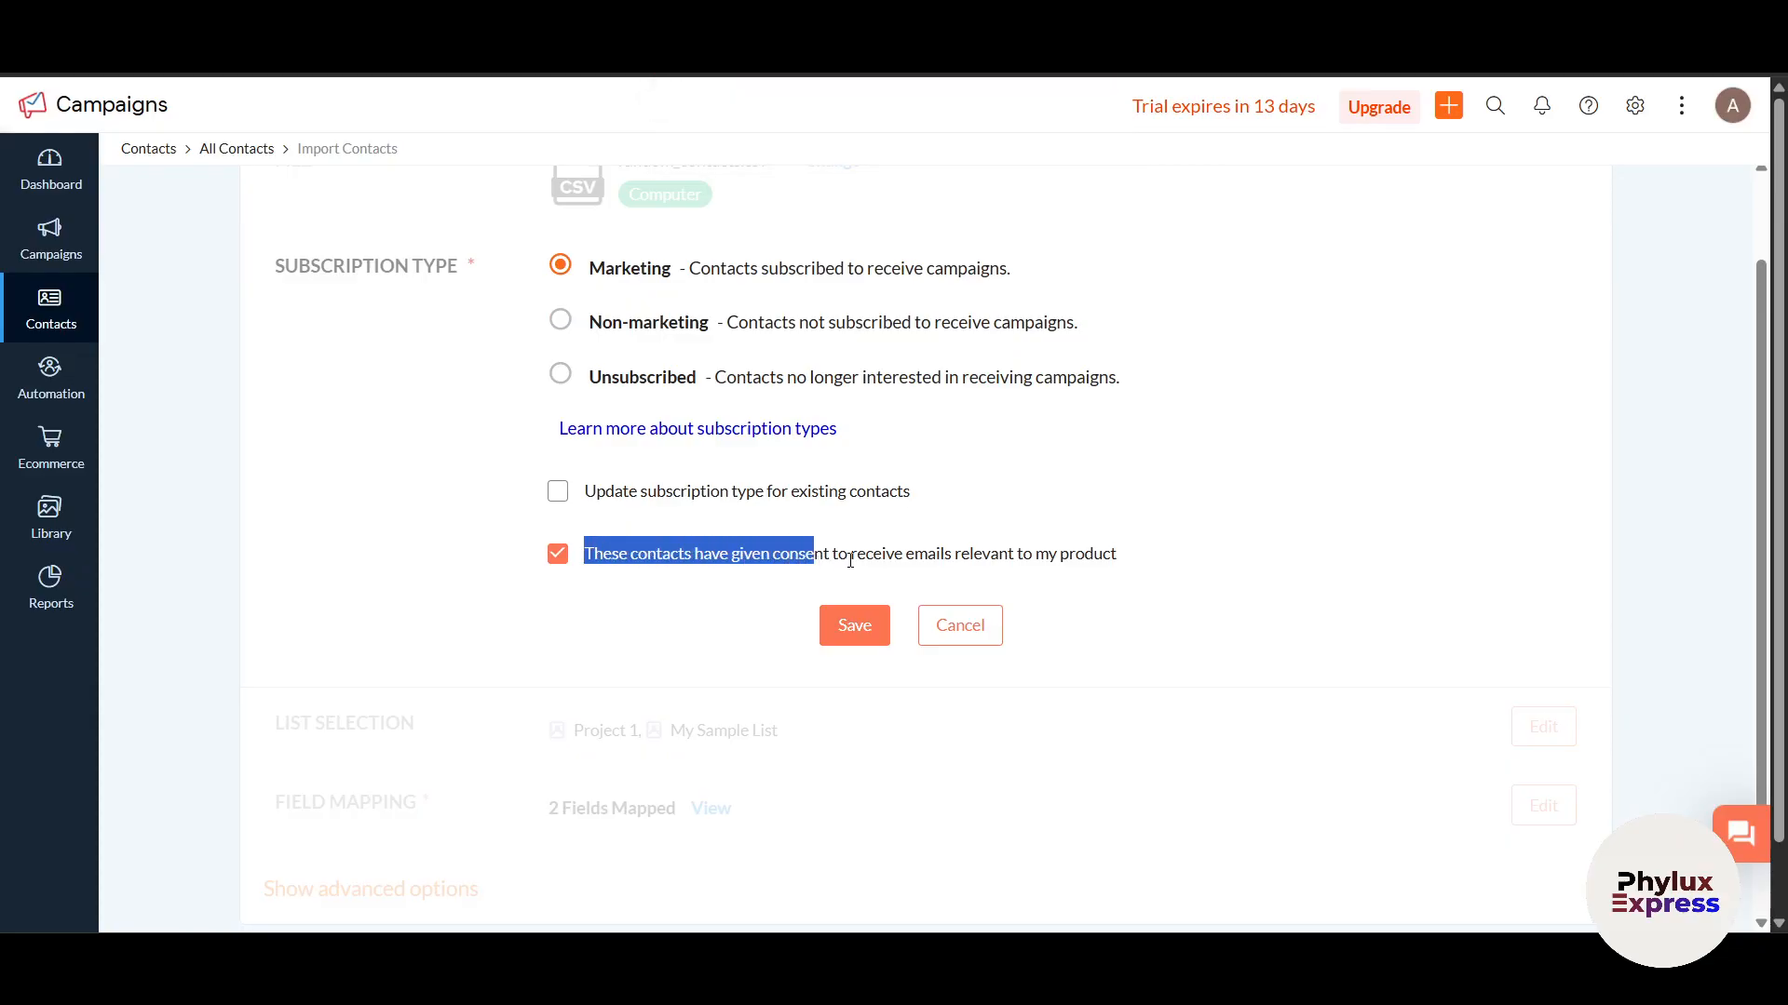
pyautogui.click(850, 561)
pyautogui.scroll(2, 1166, 623)
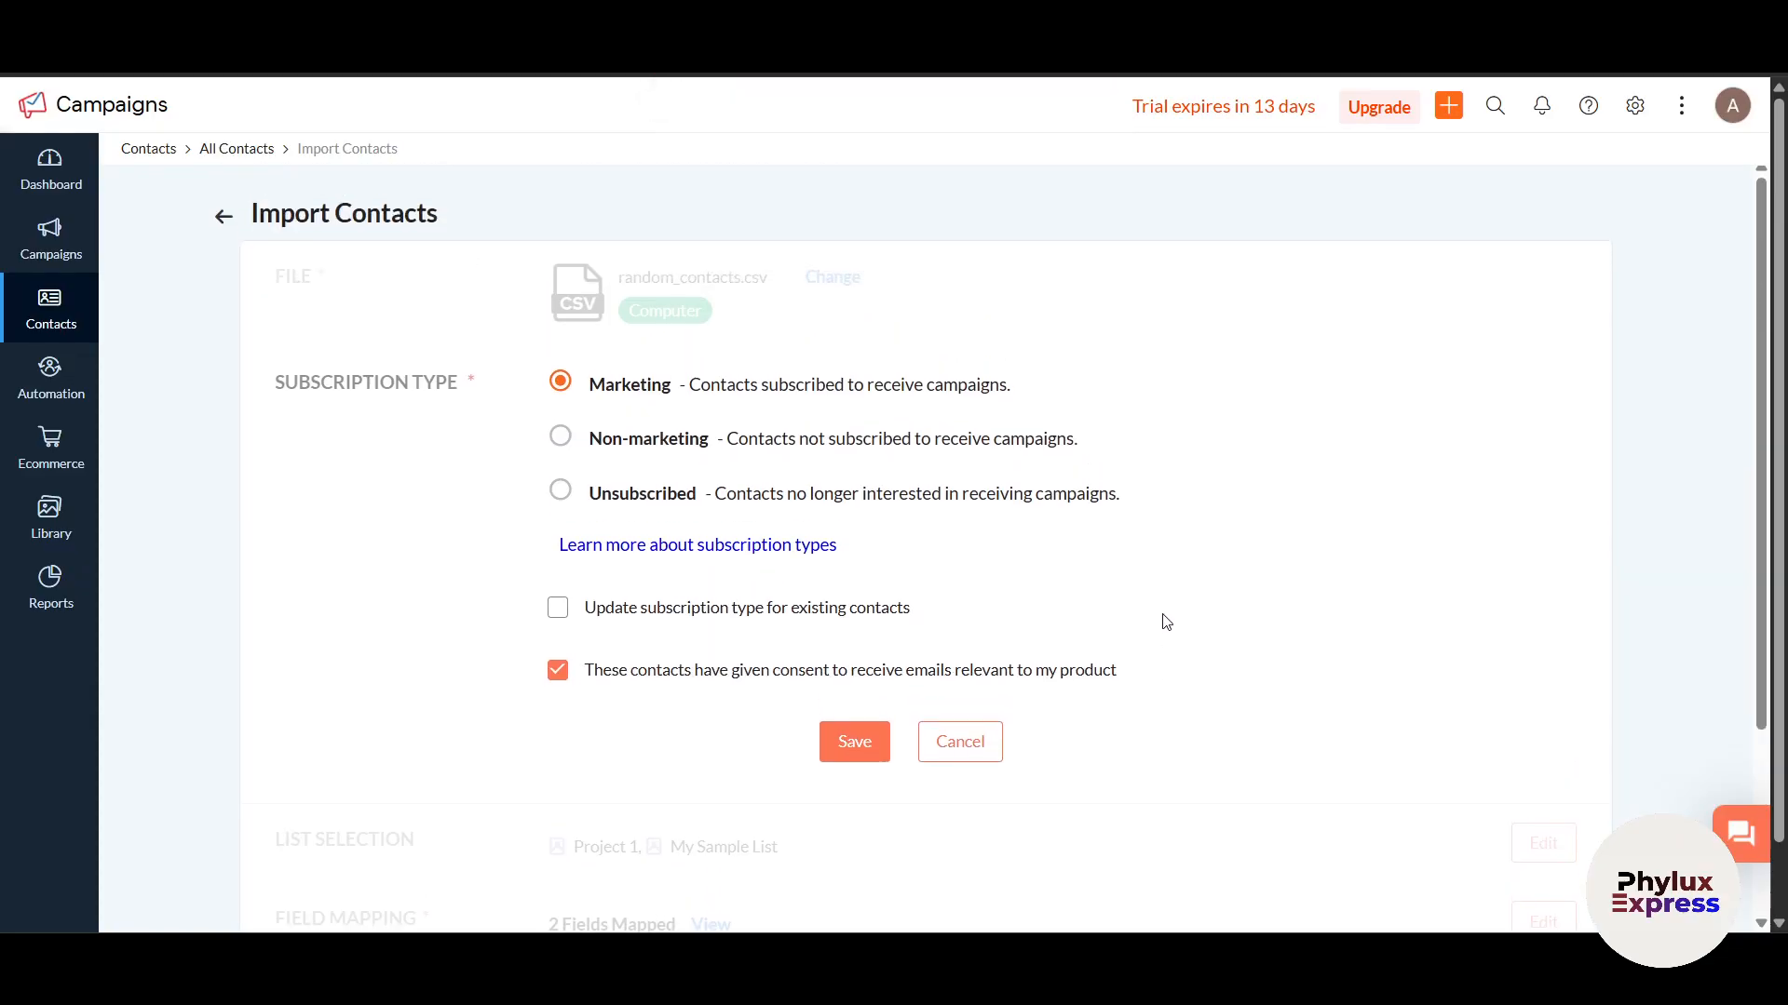
pyautogui.scroll(-2, 1167, 623)
pyautogui.scroll(2, 1166, 623)
pyautogui.click(850, 740)
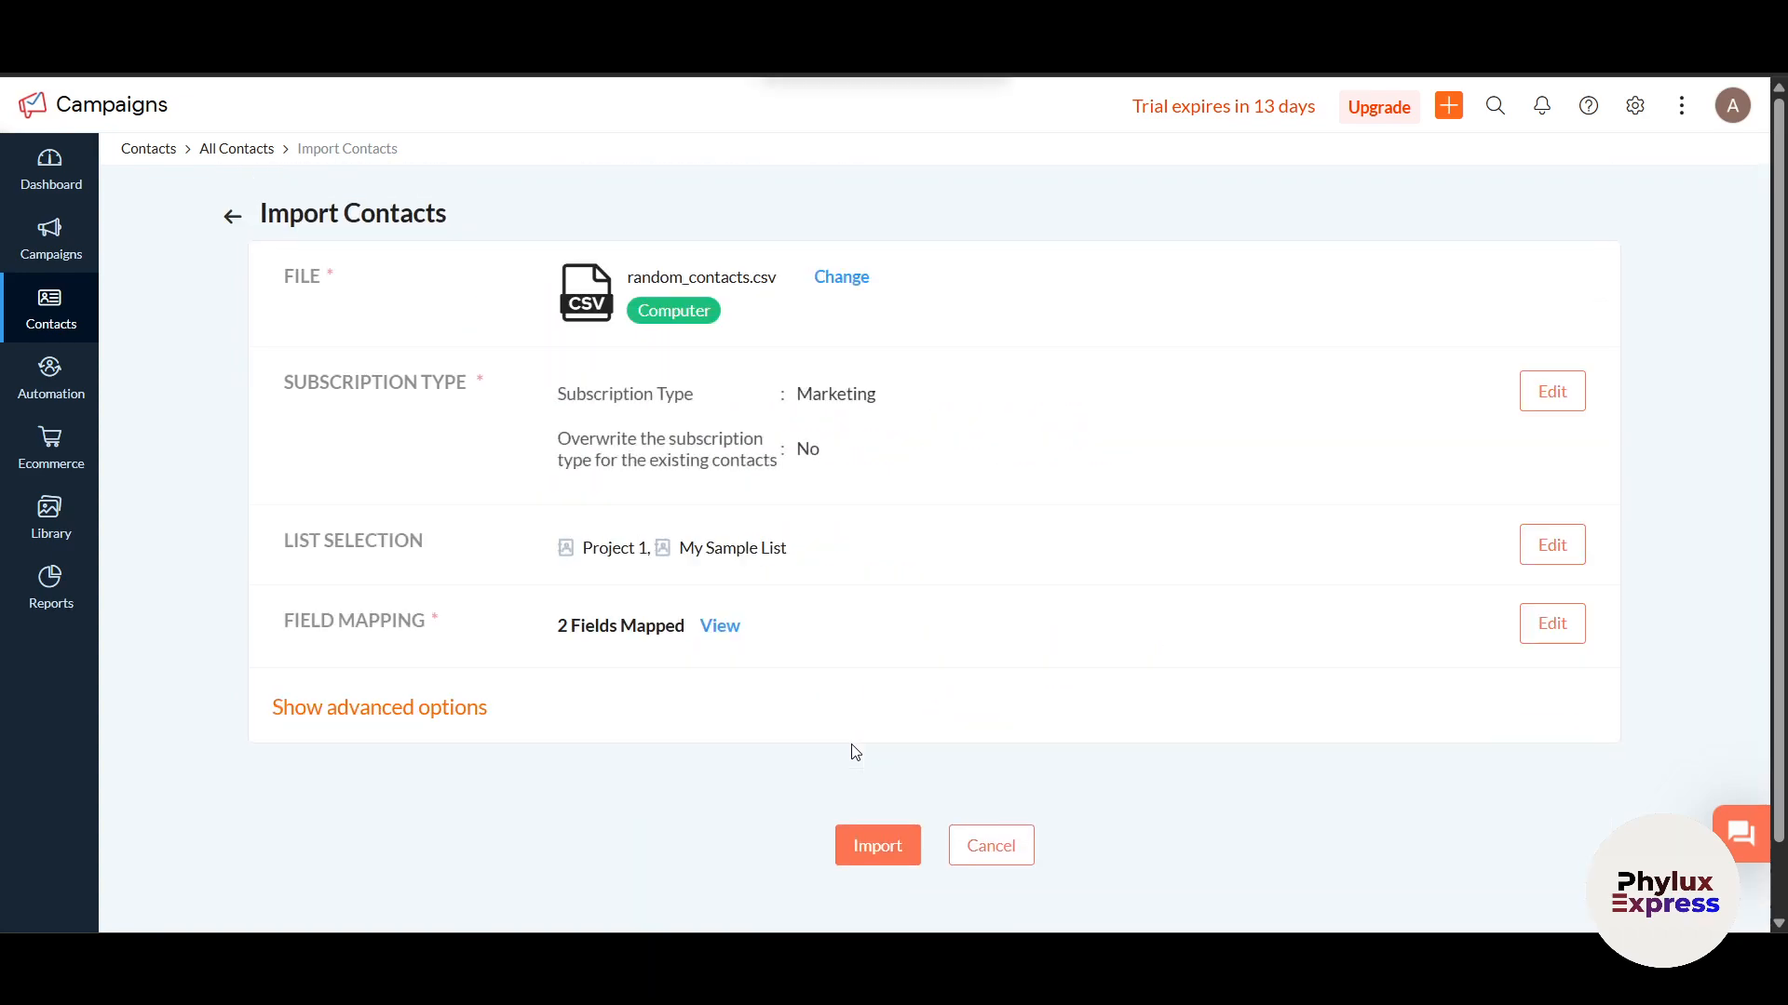
pyautogui.scroll(-1, 1131, 663)
pyautogui.click(890, 782)
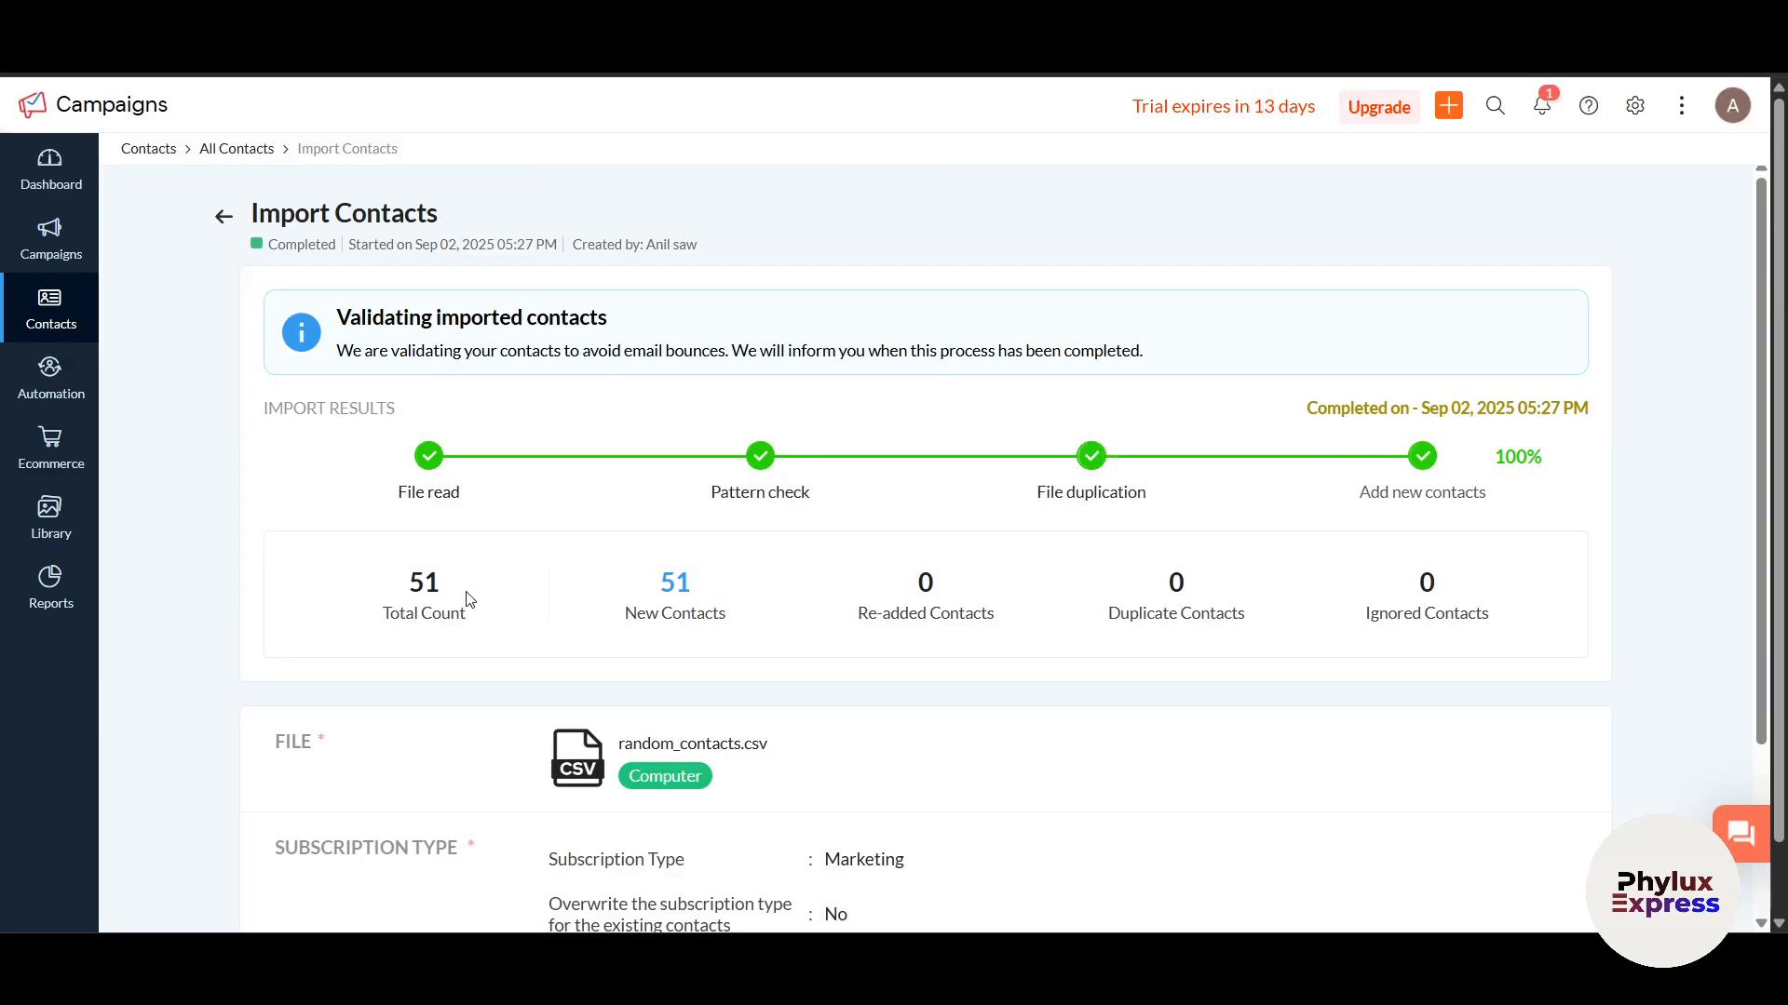
# Step: Examine the import results, including the total and new contact counts, and check the notifications
pyautogui.moveTo(468, 599); pyautogui.dragTo(360, 586)
pyautogui.click(461, 601)
pyautogui.moveTo(412, 577); pyautogui.dragTo(447, 584)
pyautogui.moveTo(653, 582); pyautogui.dragTo(769, 586)
pyautogui.scroll(-3, 1328, 628)
pyautogui.scroll(3, 1324, 634)
pyautogui.click(1540, 105)
pyautogui.click(1759, 108)
pyautogui.scroll(-1, 977, 656)
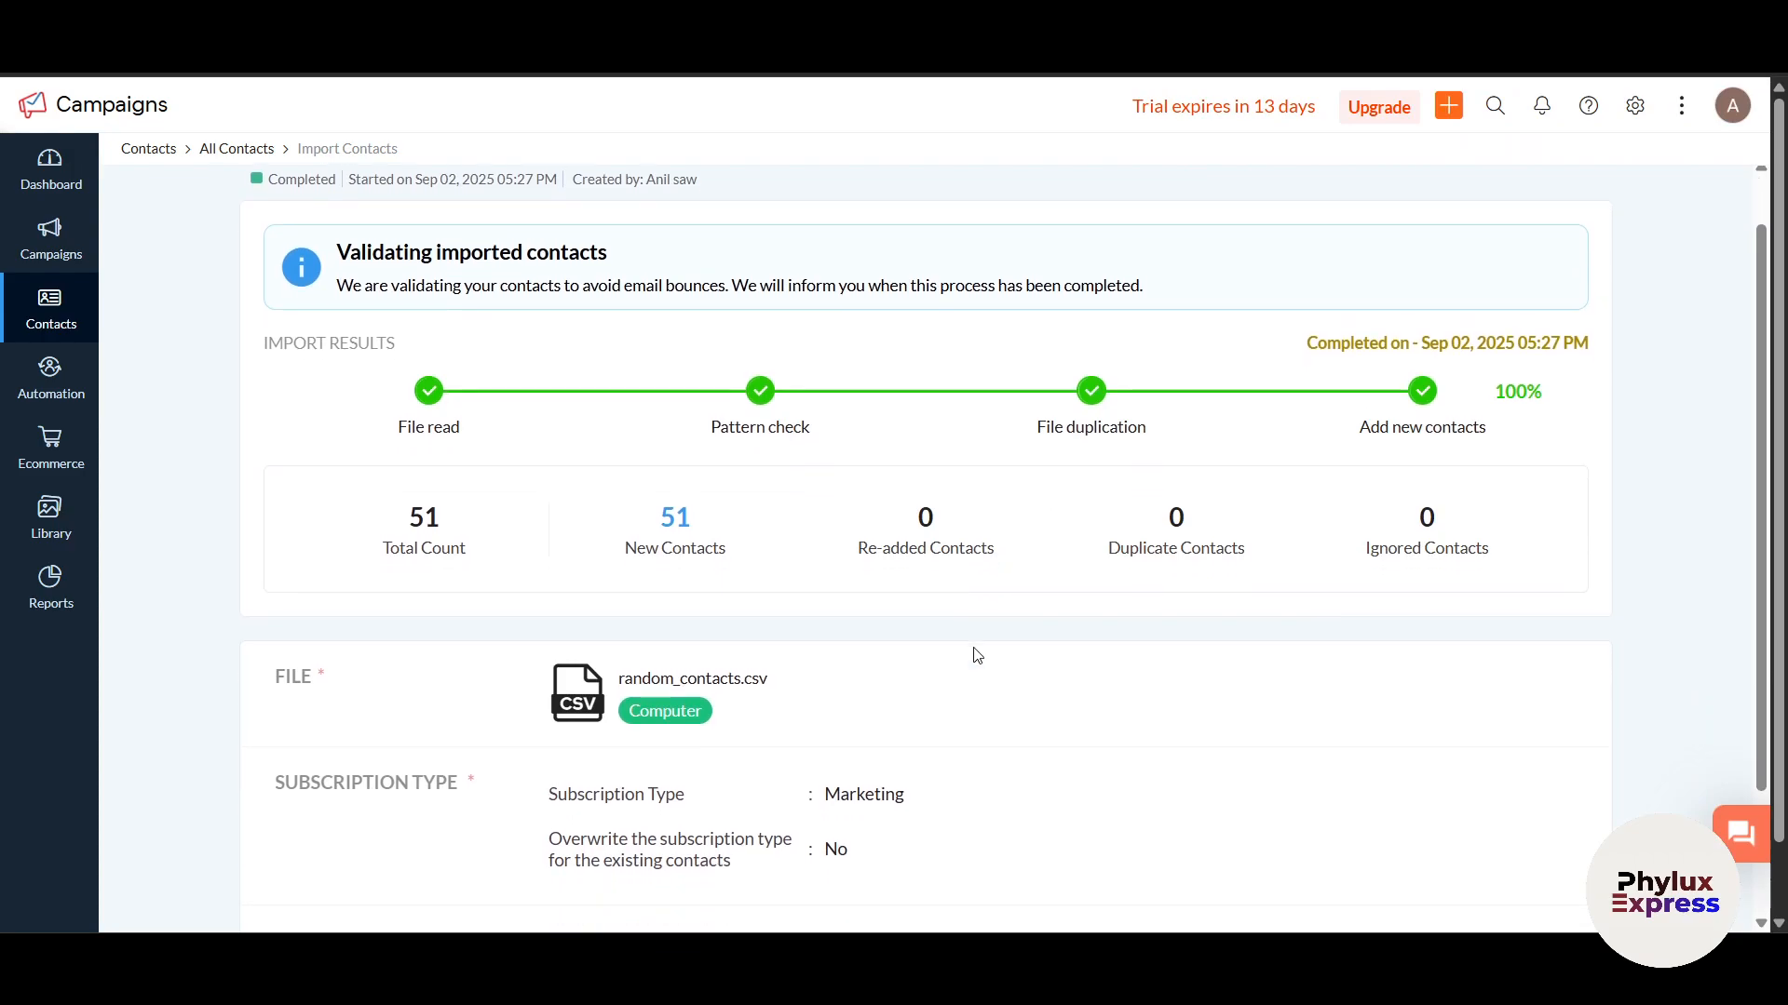
pyautogui.scroll(1, 977, 656)
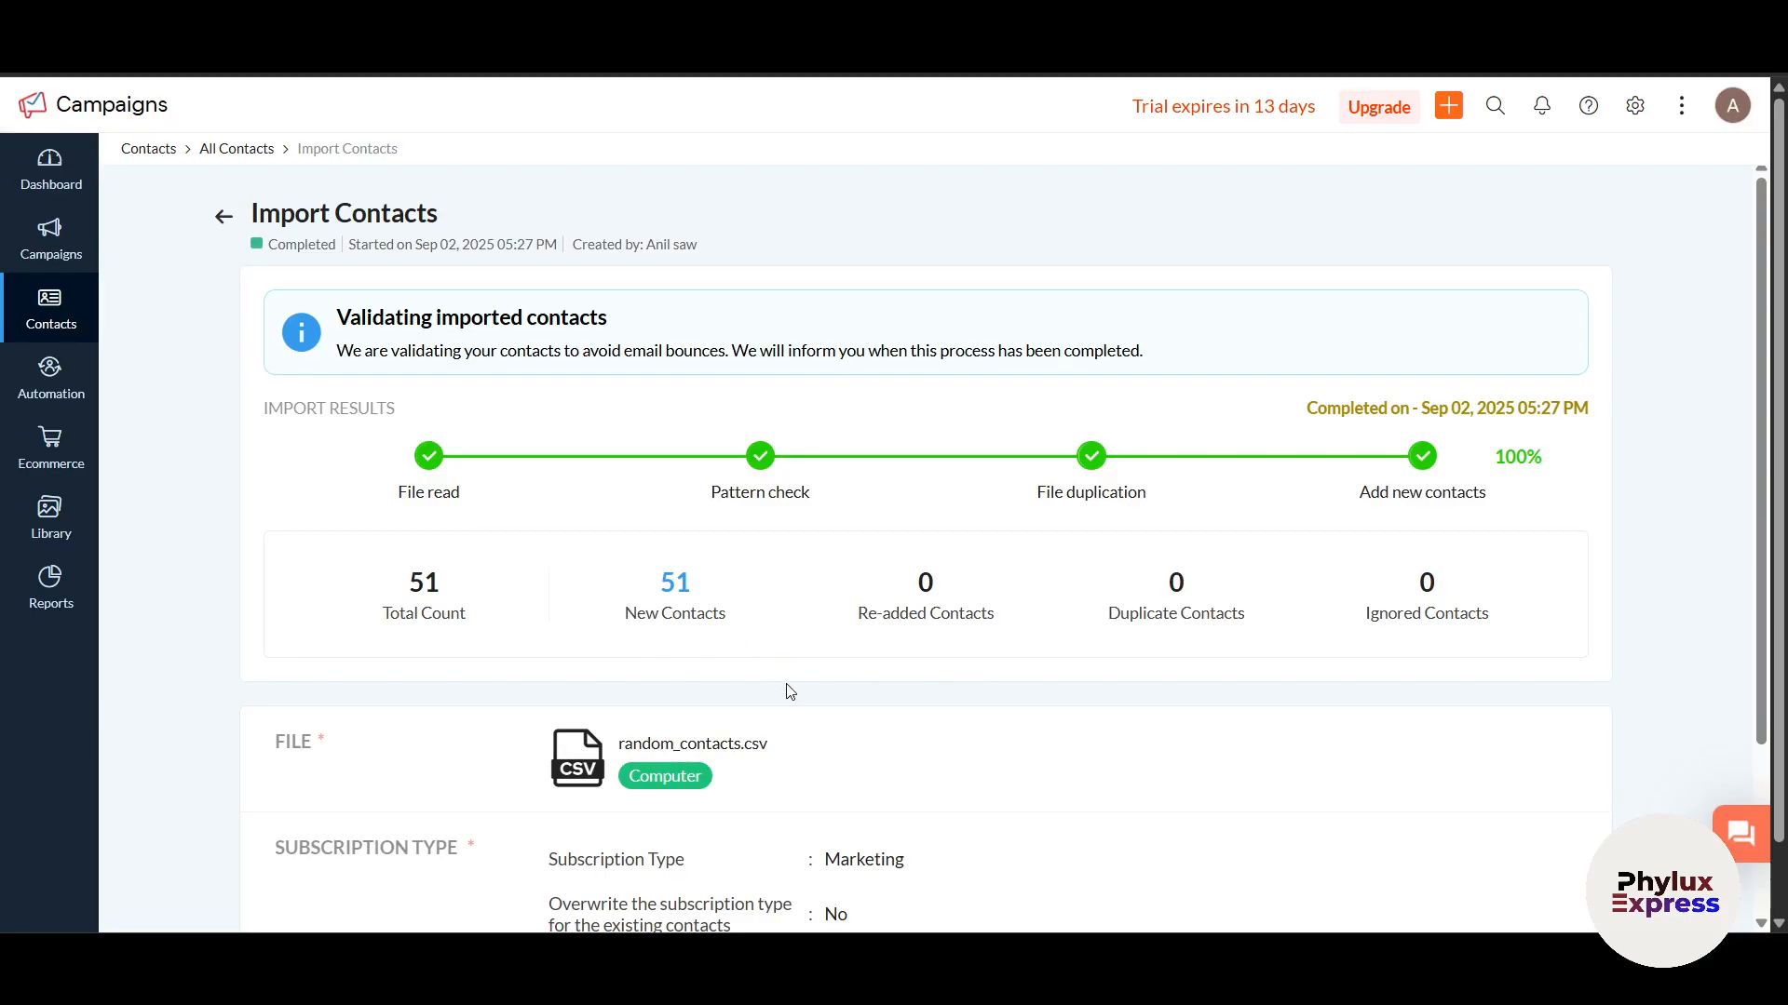
pyautogui.scroll(-2, 790, 690)
pyautogui.scroll(2, 790, 691)
# Step: Return to the dashboard and review the Get started with Campaigns checklist
pyautogui.click(56, 187)
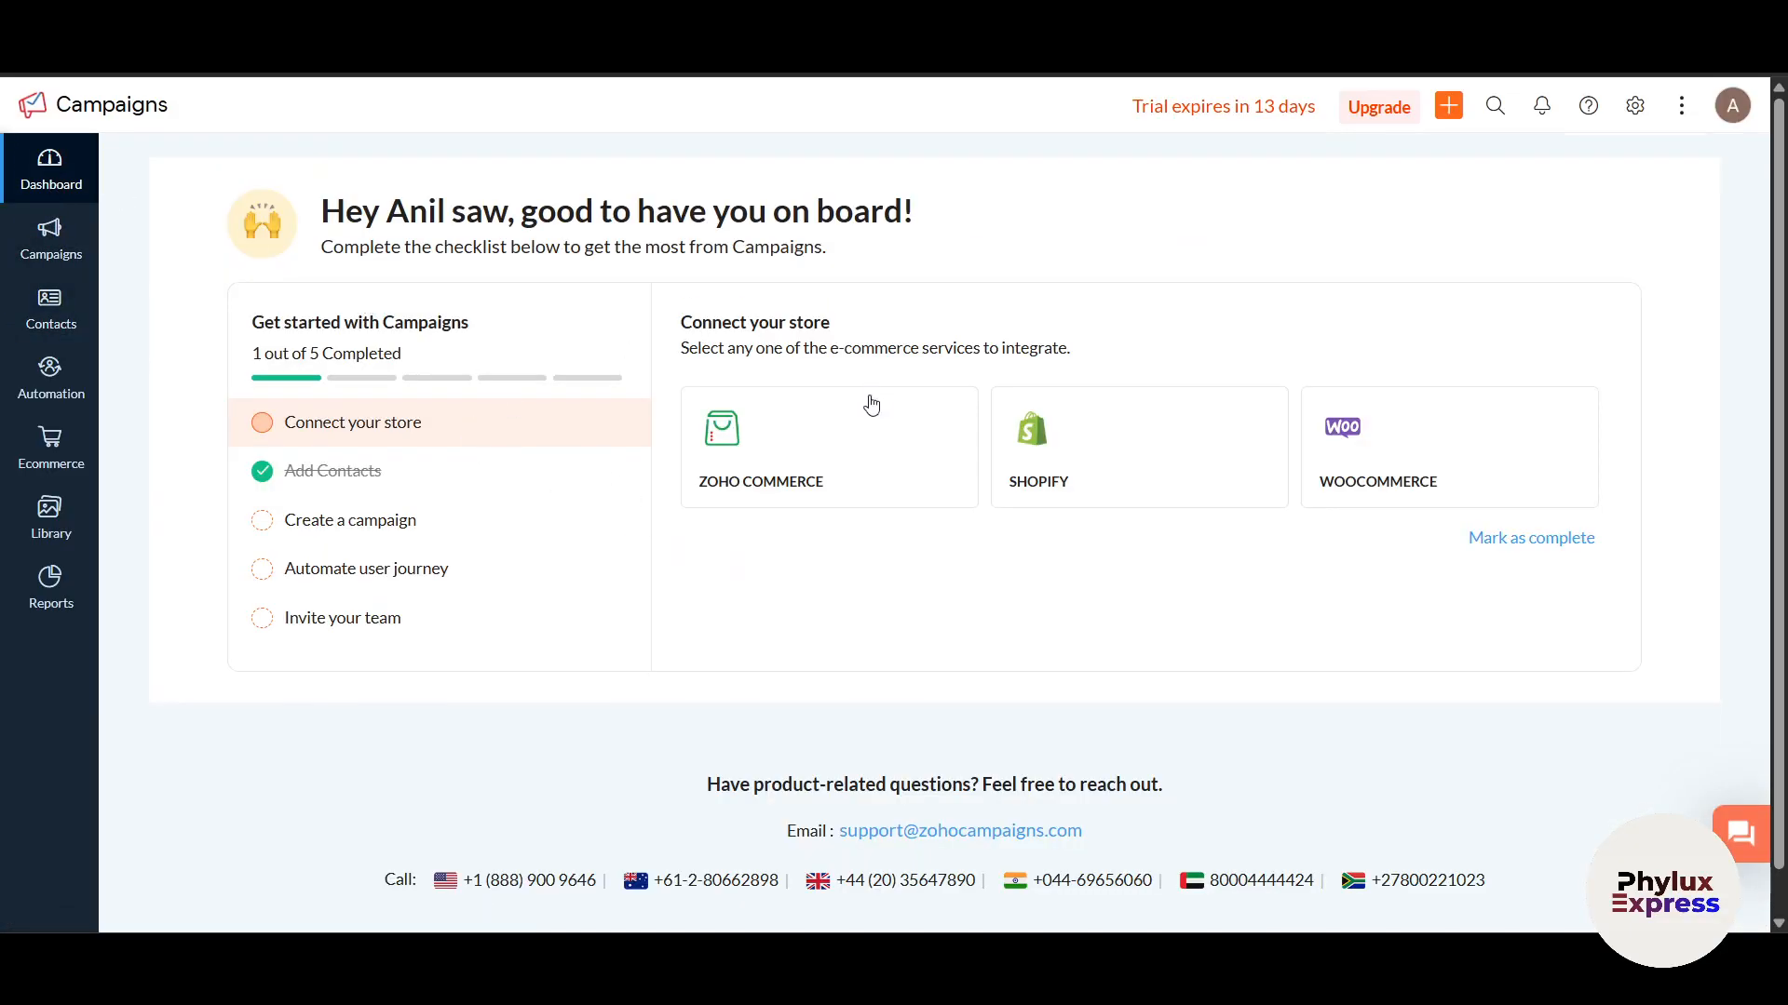
pyautogui.scroll(-1, 1378, 470)
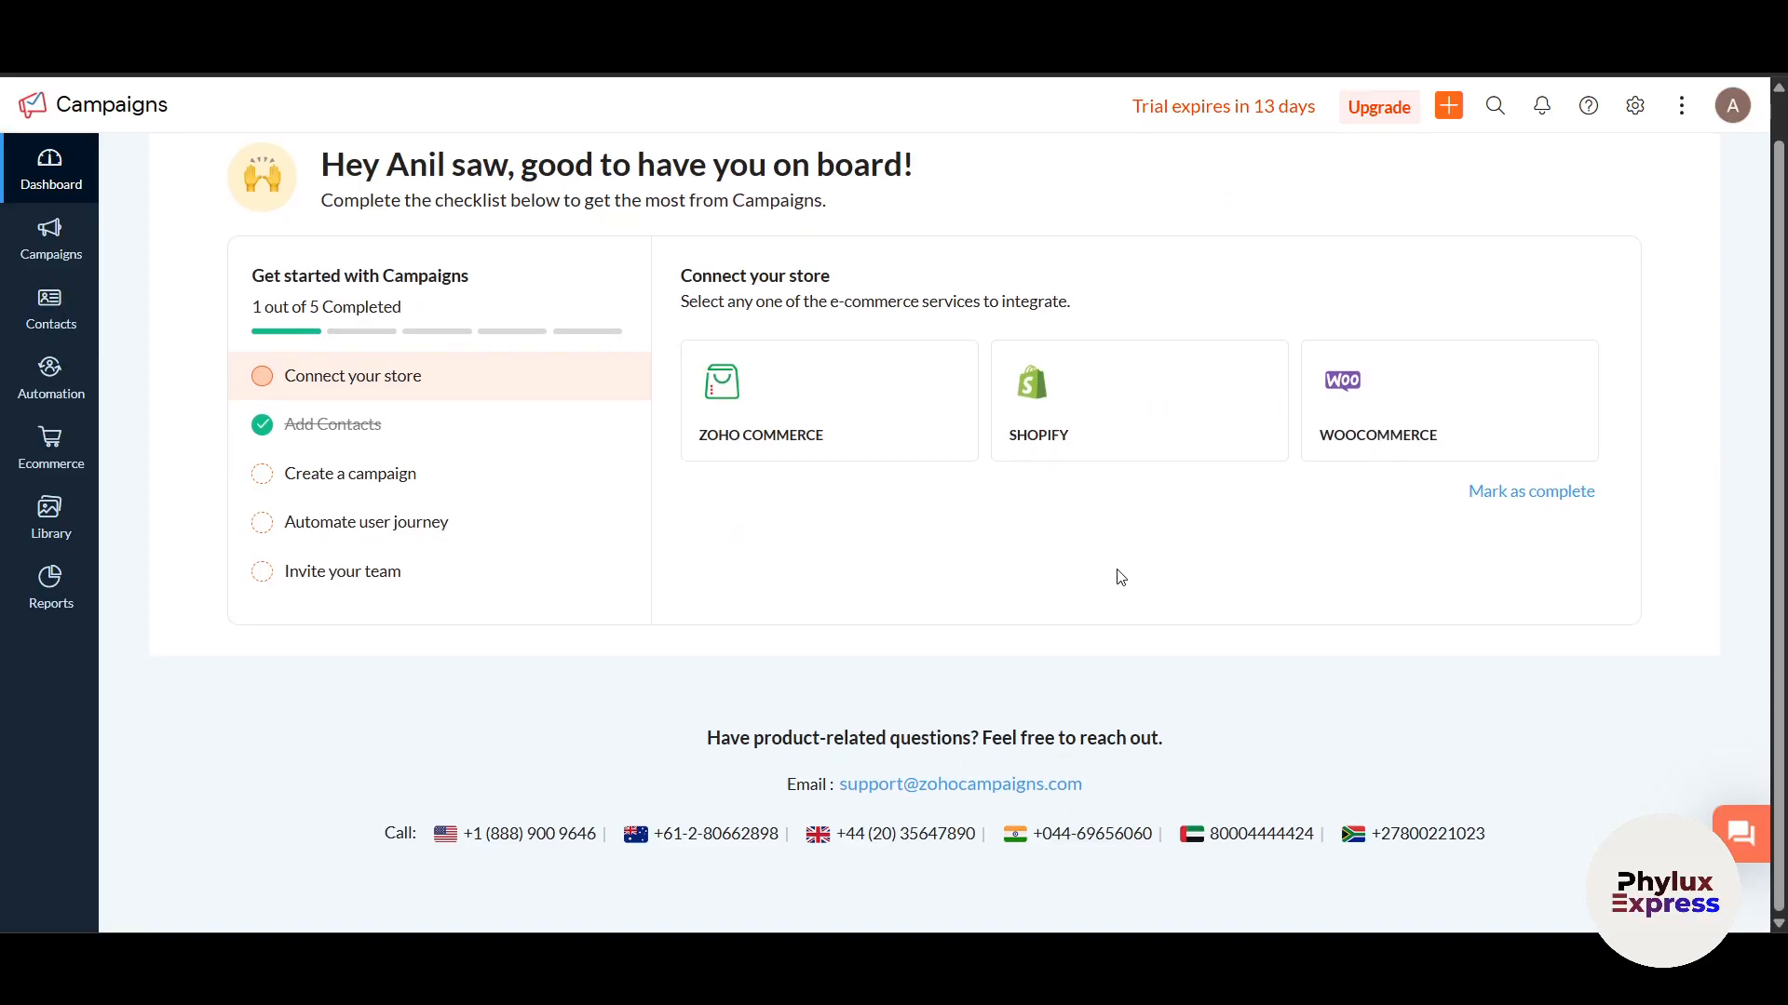
pyautogui.scroll(1, 1052, 577)
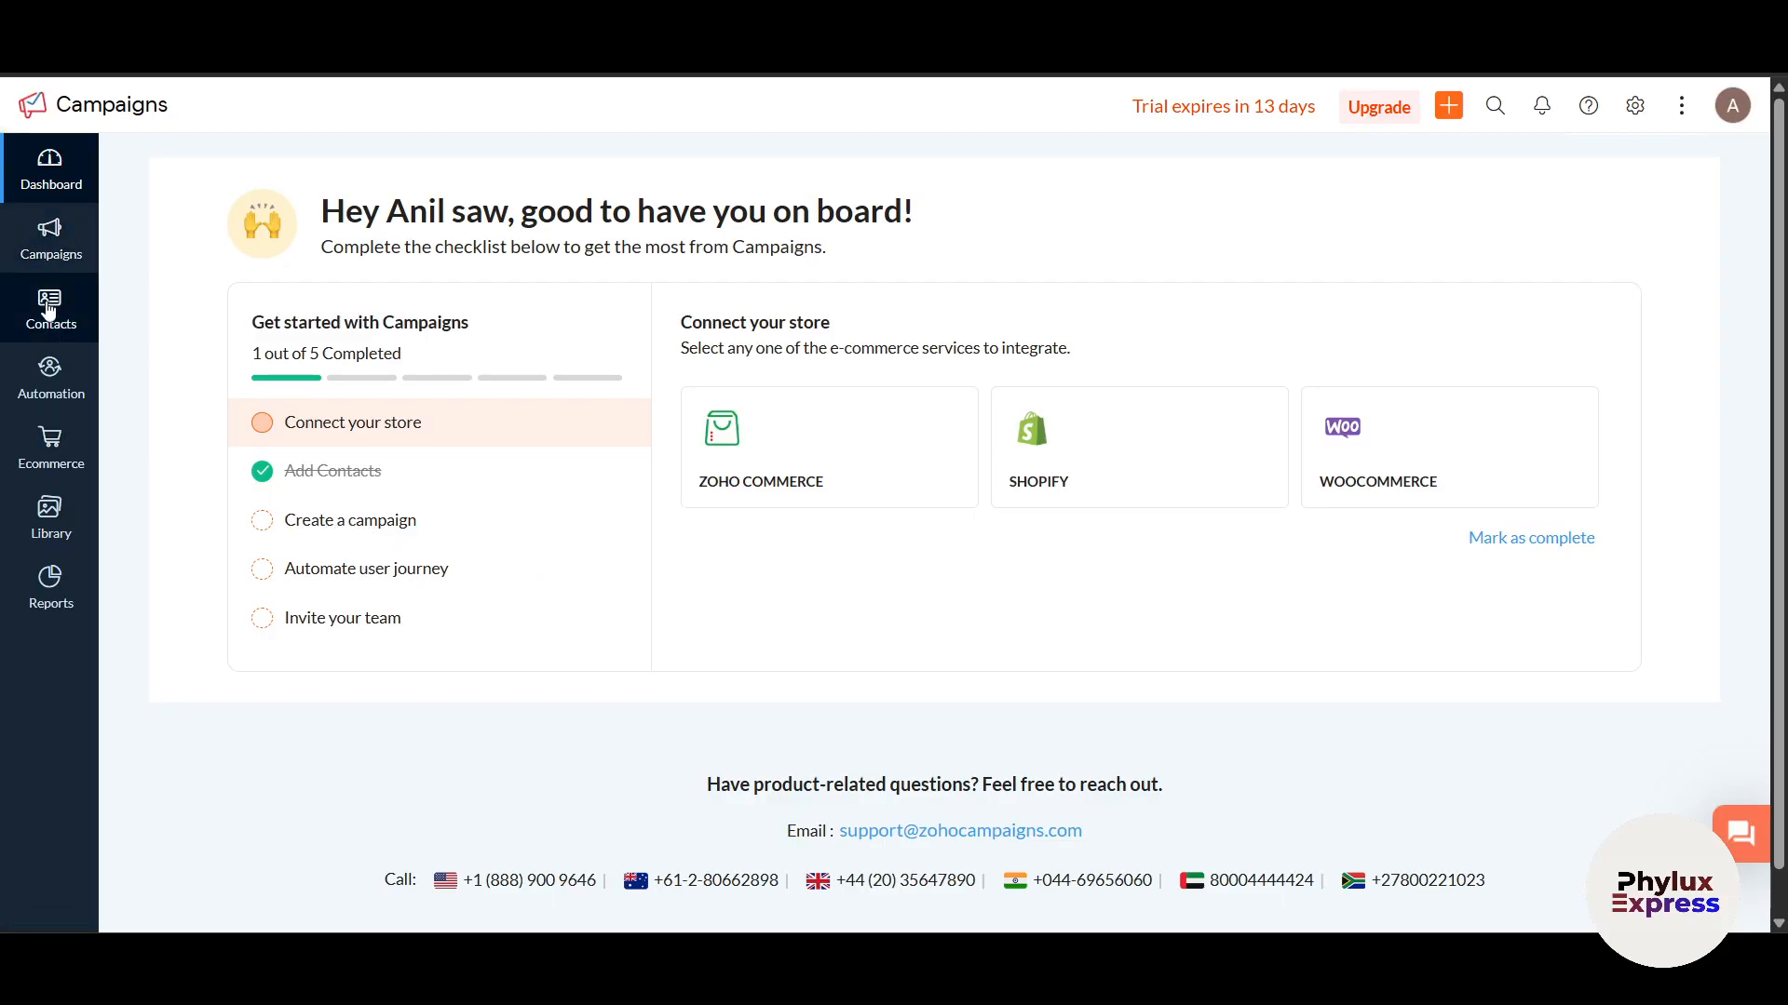
# Step: Look through the imported entries in All Contacts and view the first contact's edit form without changing it
pyautogui.moveTo(48, 307)
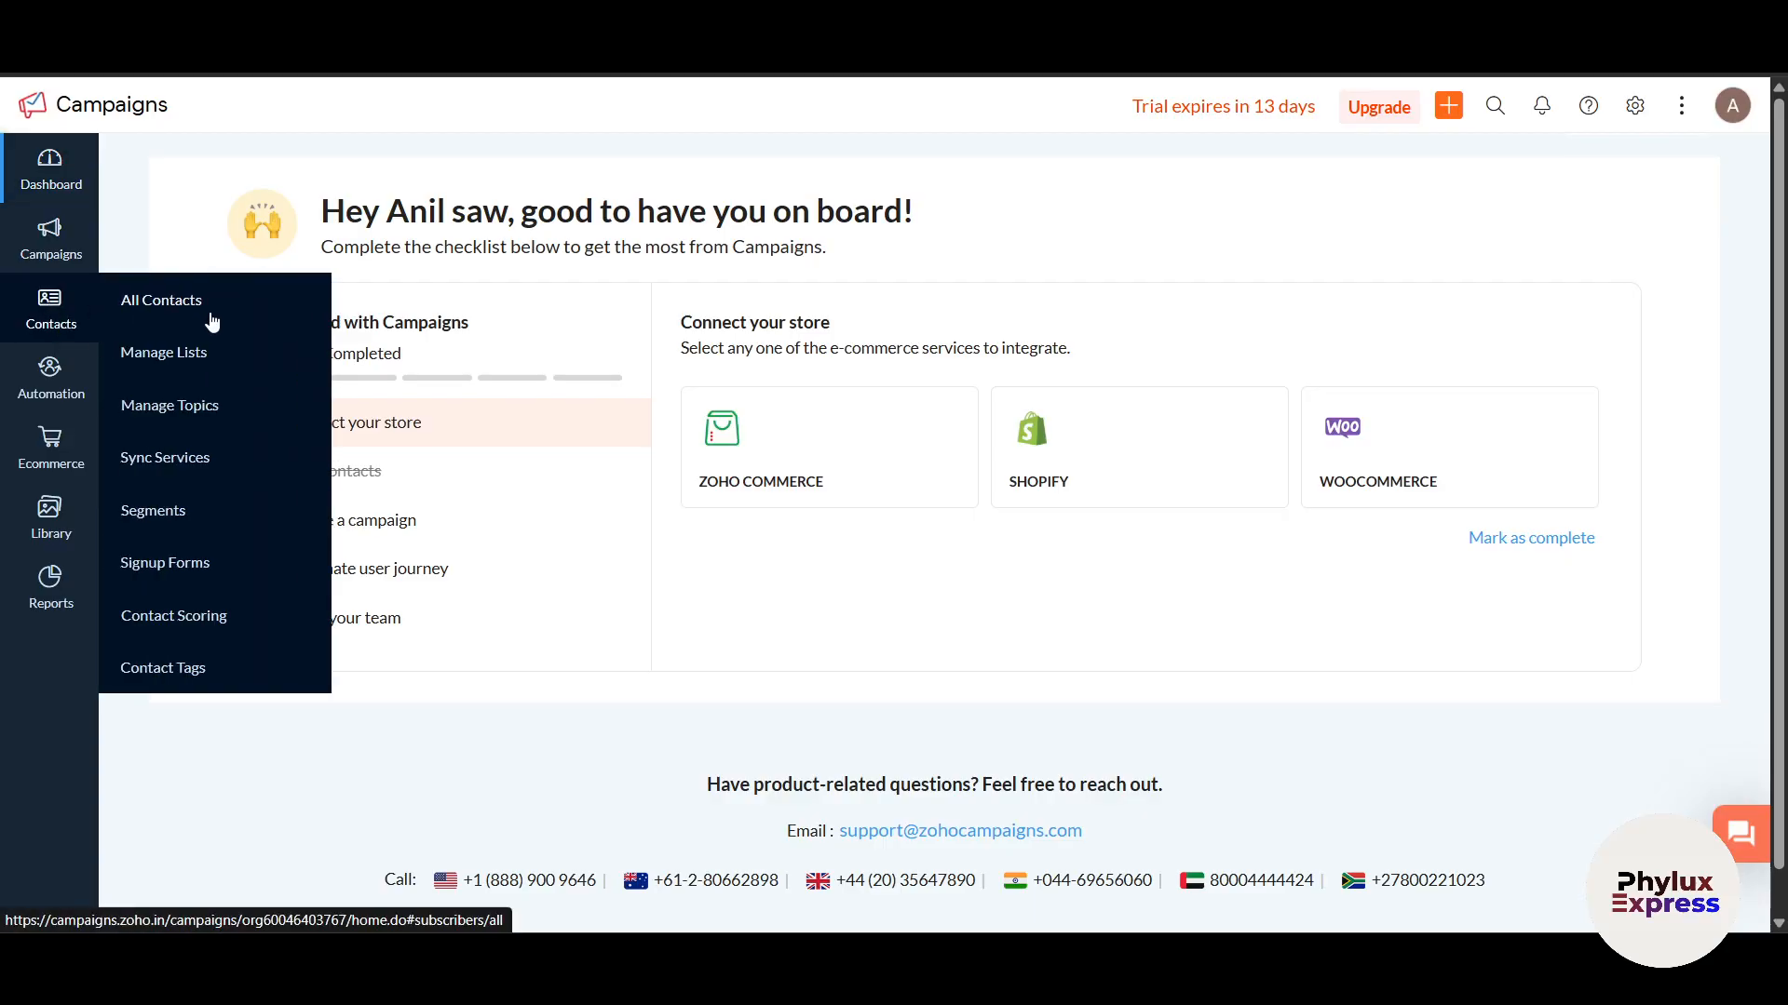
pyautogui.click(213, 318)
pyautogui.scroll(-2, 947, 577)
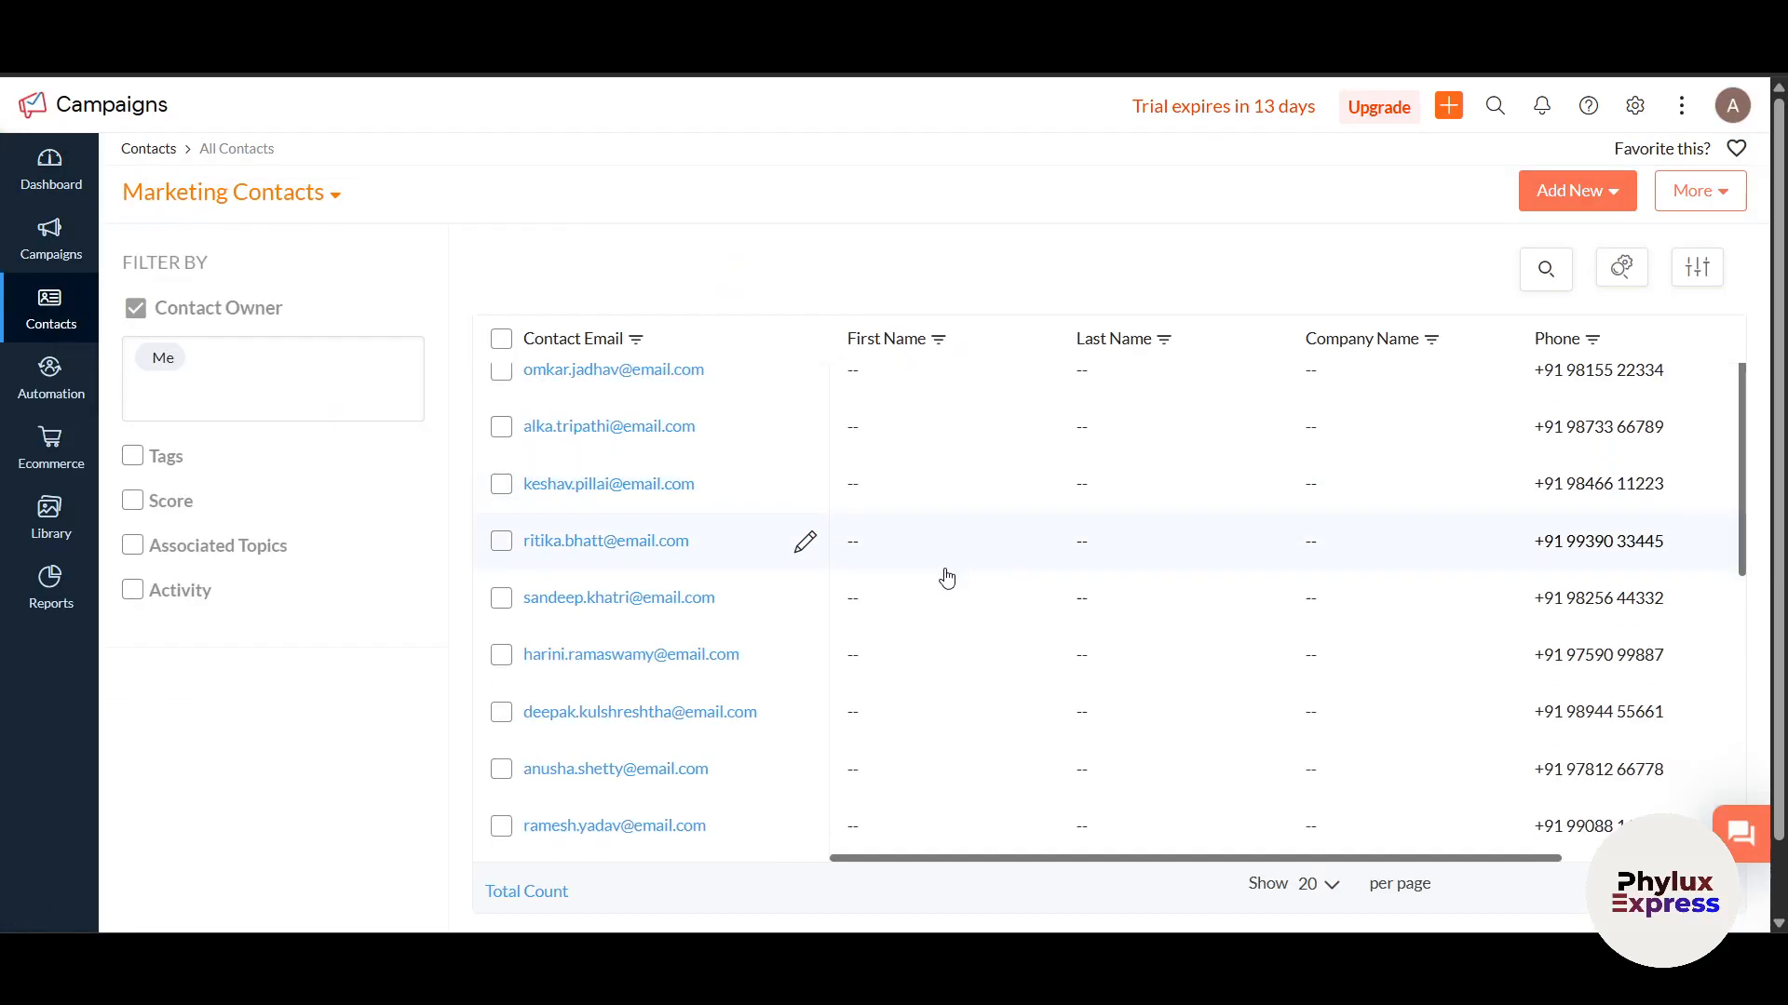
pyautogui.scroll(-6, 947, 577)
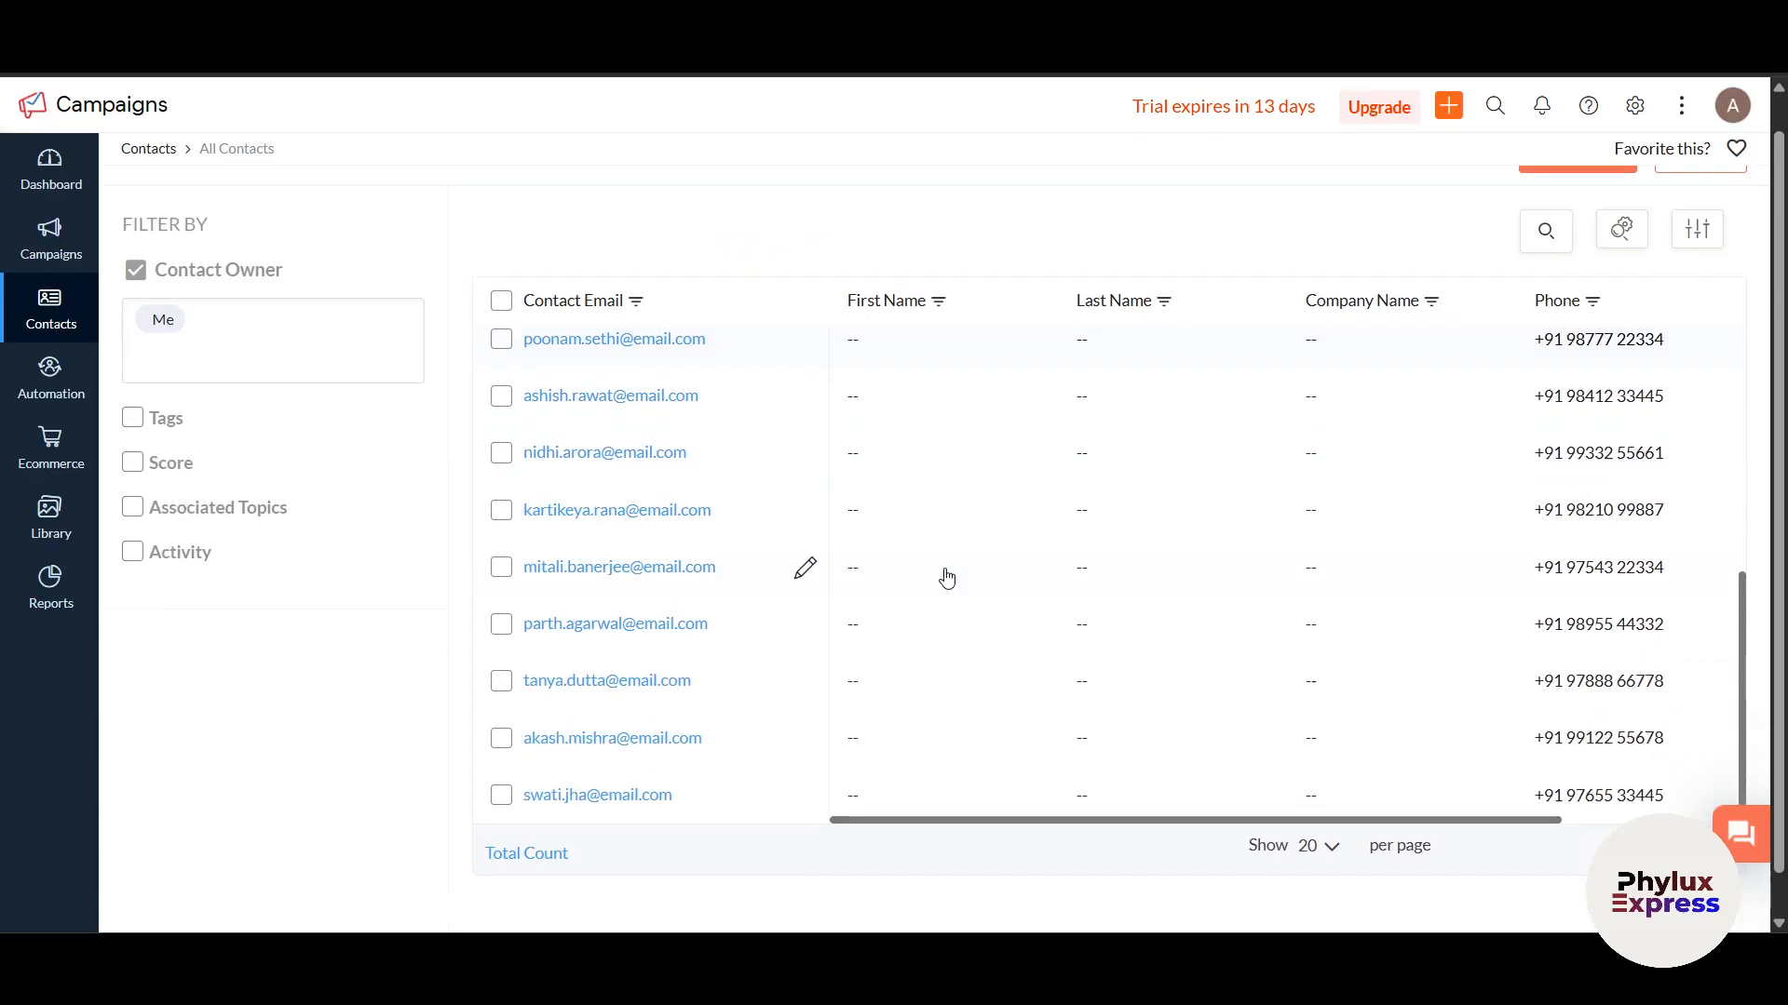
pyautogui.scroll(8, 946, 578)
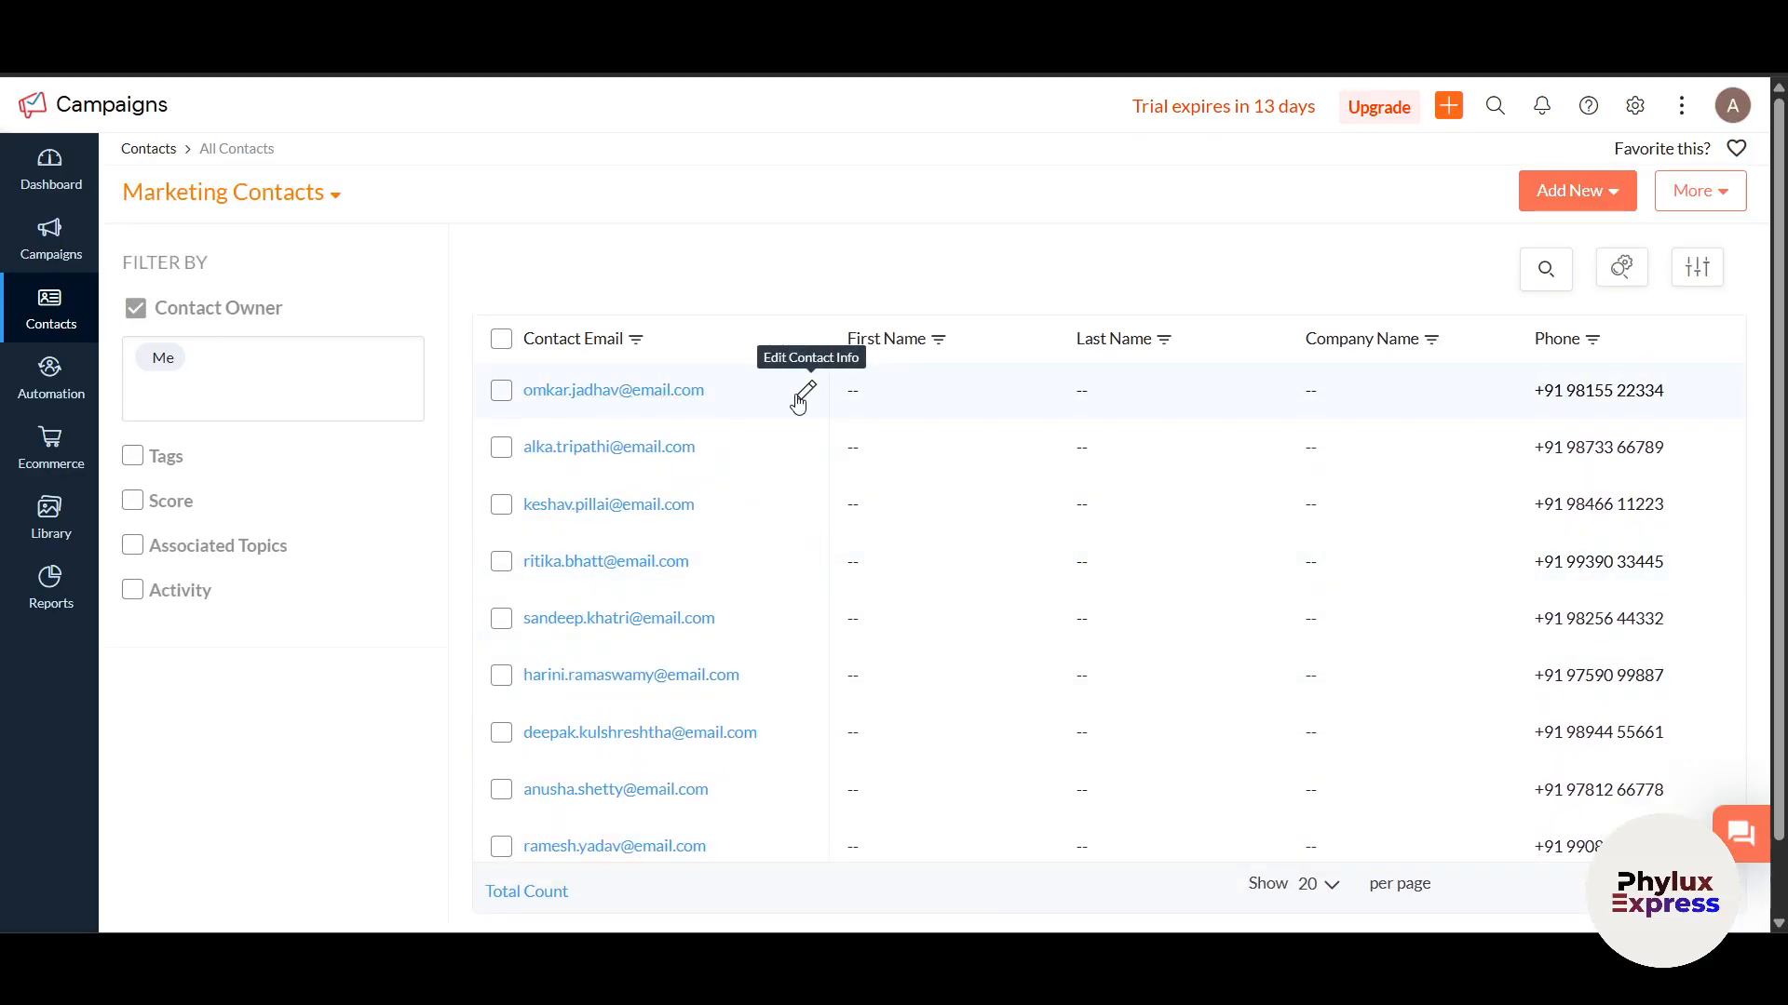
pyautogui.click(801, 396)
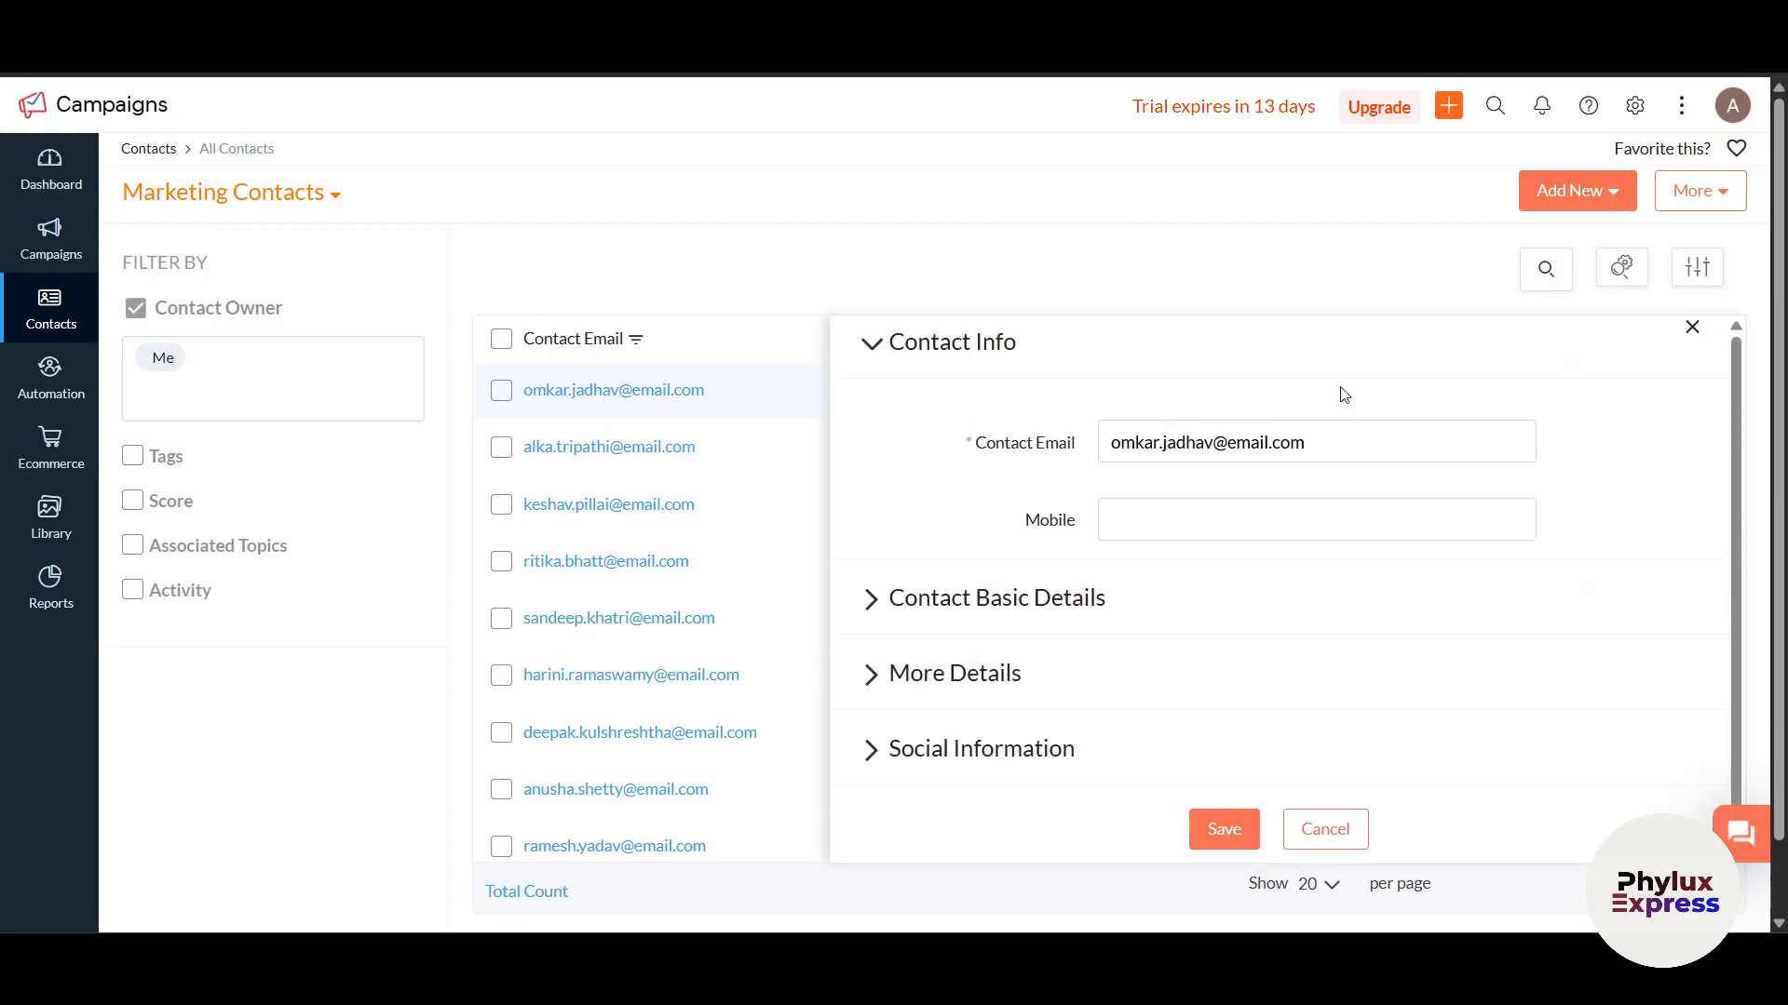
pyautogui.click(1691, 329)
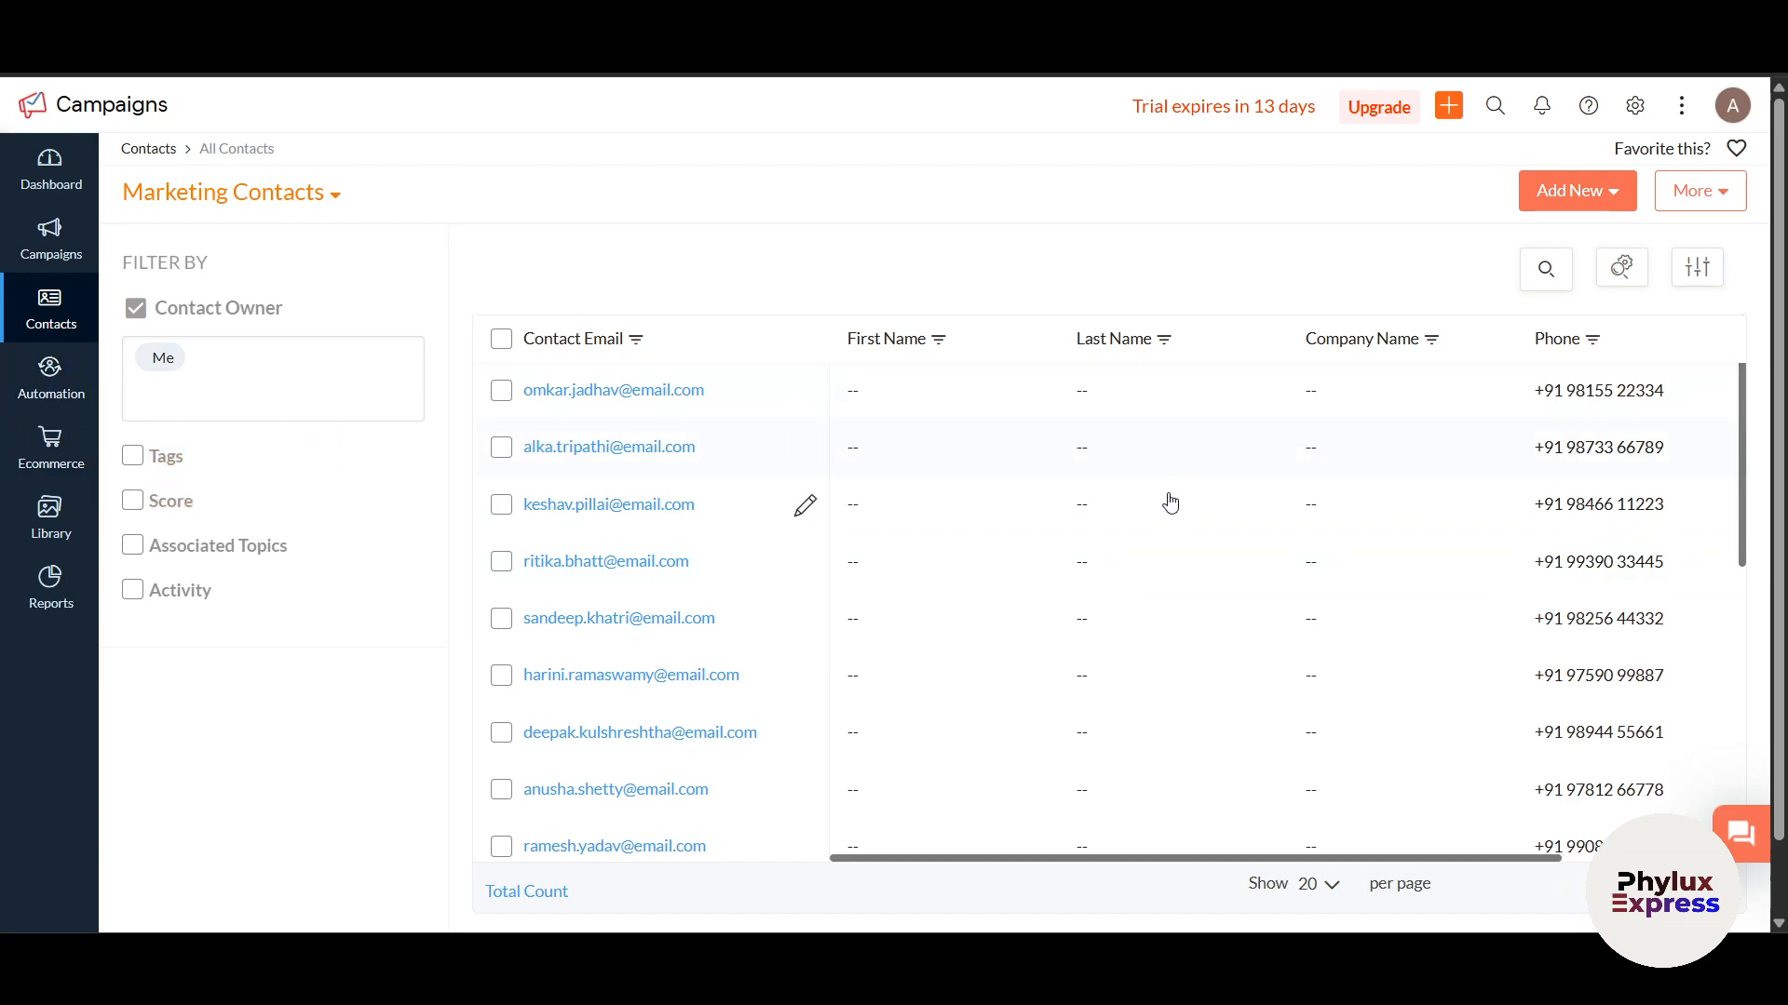
pyautogui.scroll(-3, 1163, 583)
pyautogui.scroll(3, 1164, 583)
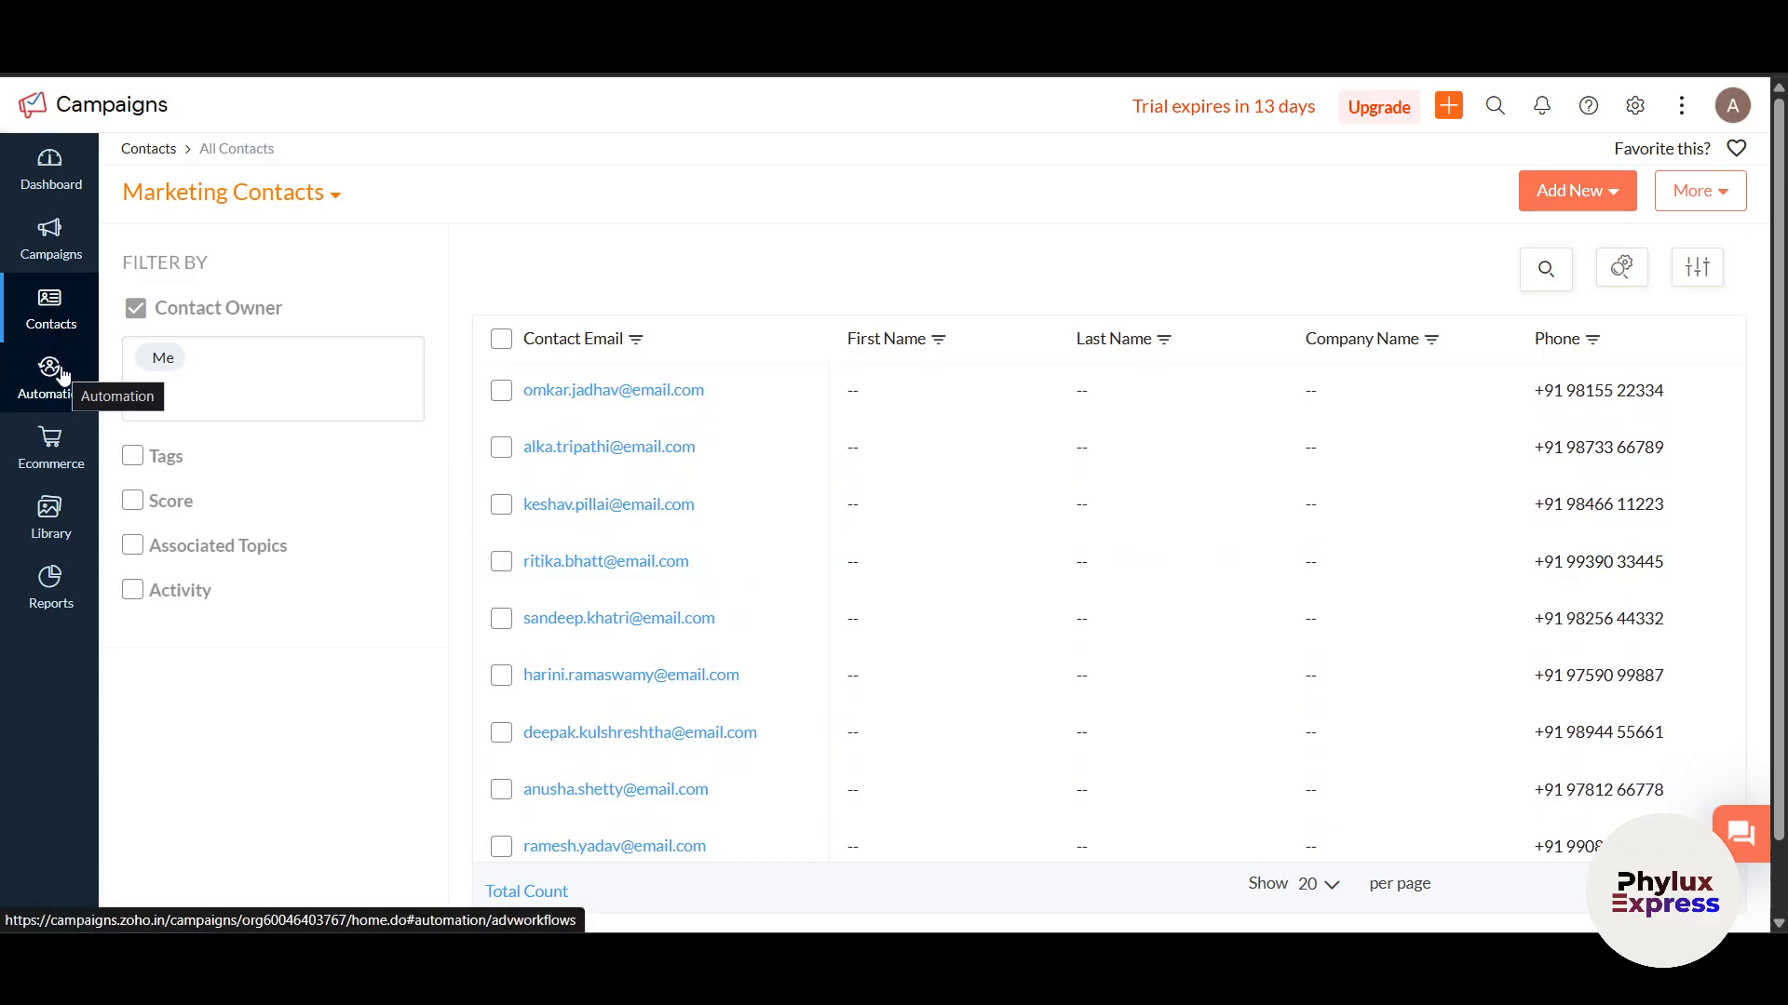
# Step: Start creating the first automation workflow and browse the available workflow templates
pyautogui.click(59, 372)
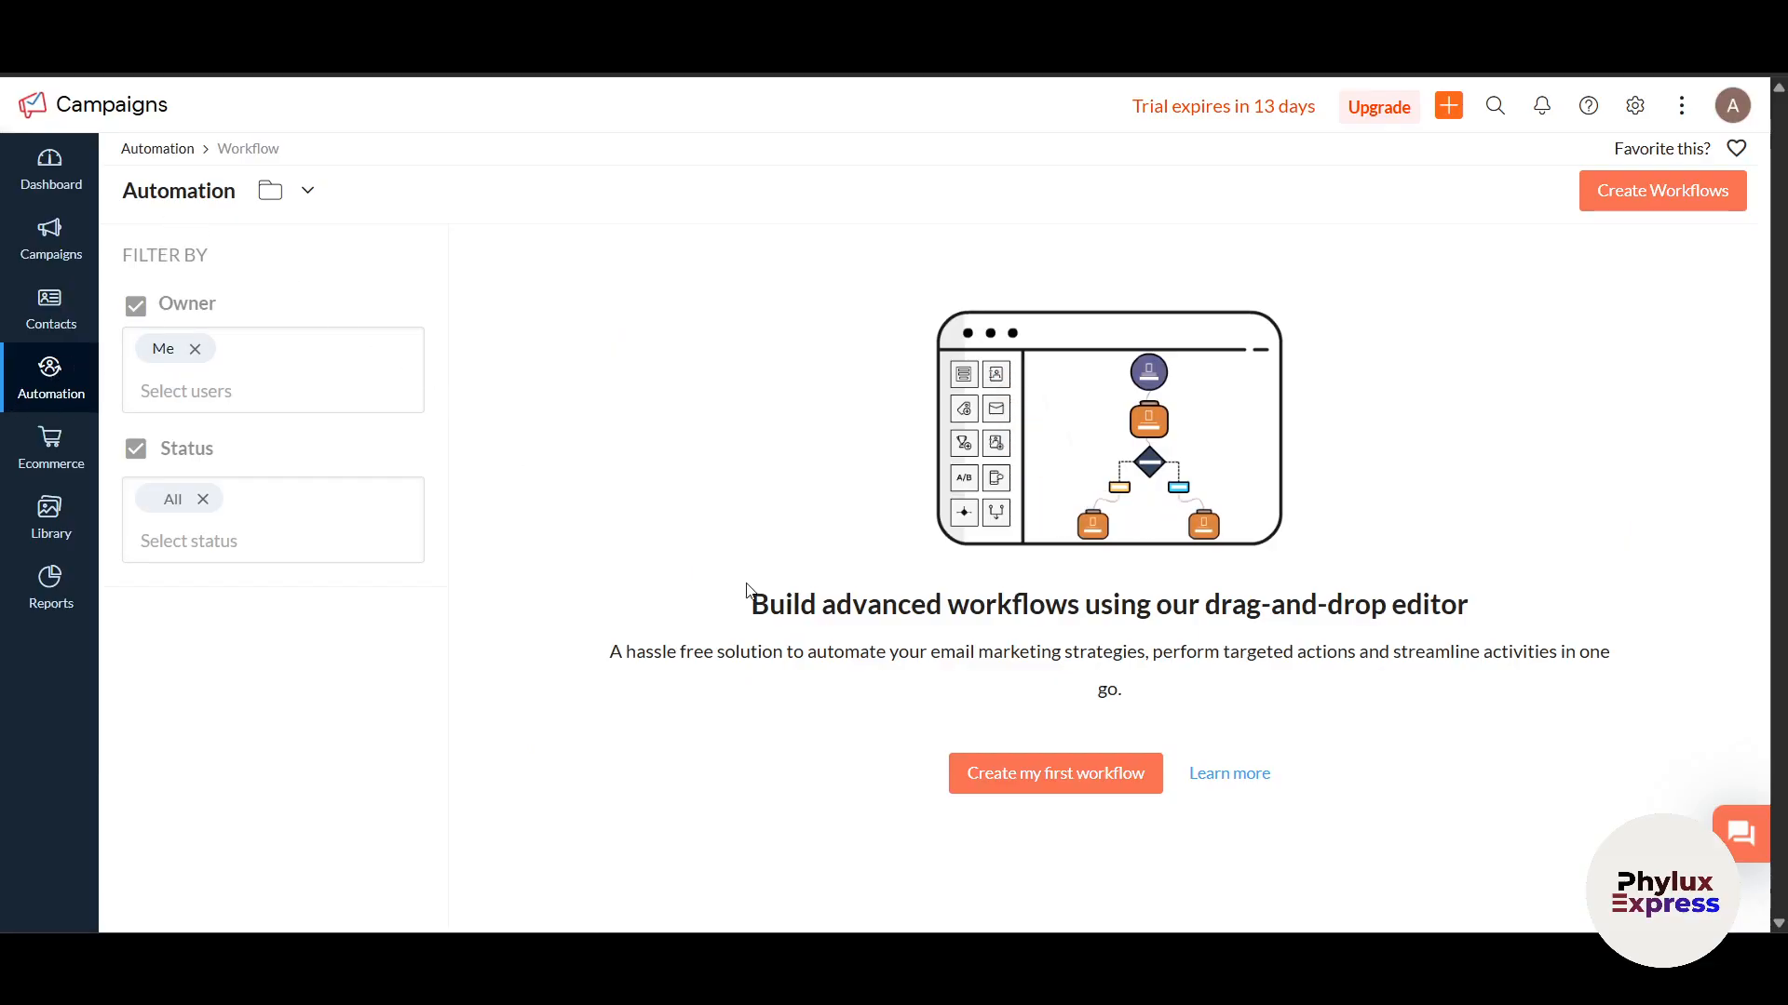
pyautogui.click(1034, 776)
pyautogui.scroll(-2, 1030, 779)
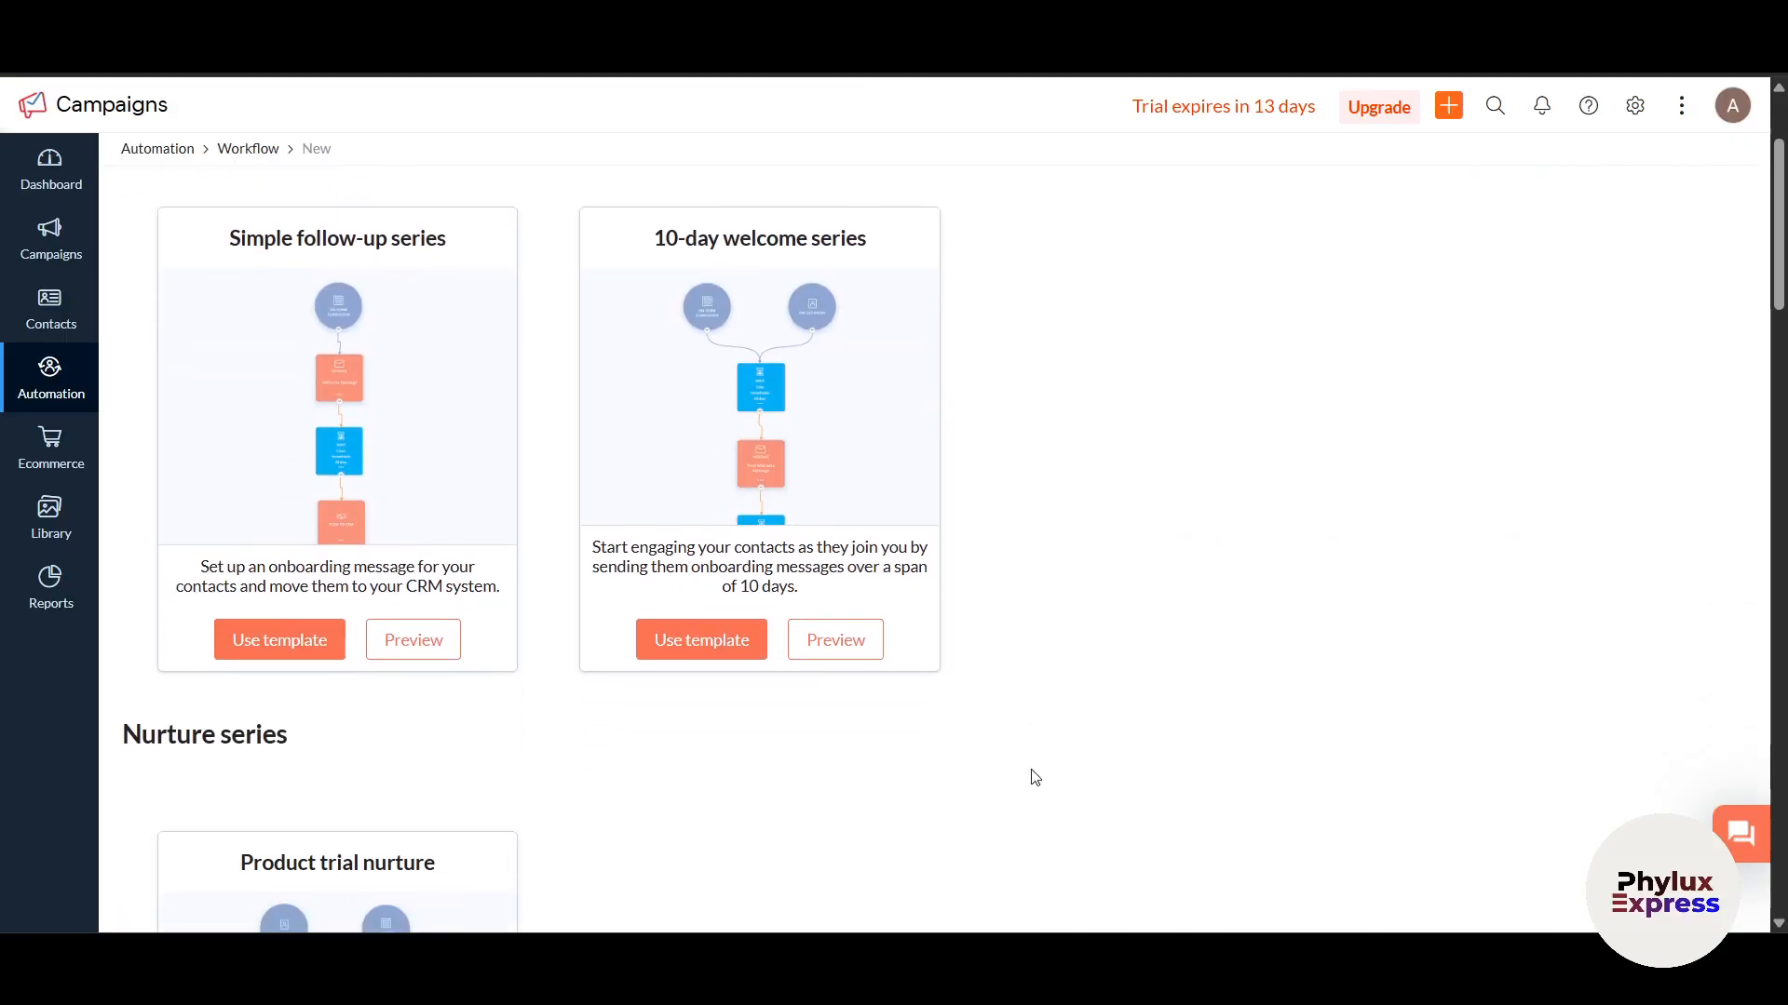
pyautogui.scroll(-4, 502, 683)
pyautogui.scroll(5, 503, 682)
pyautogui.scroll(1, 504, 685)
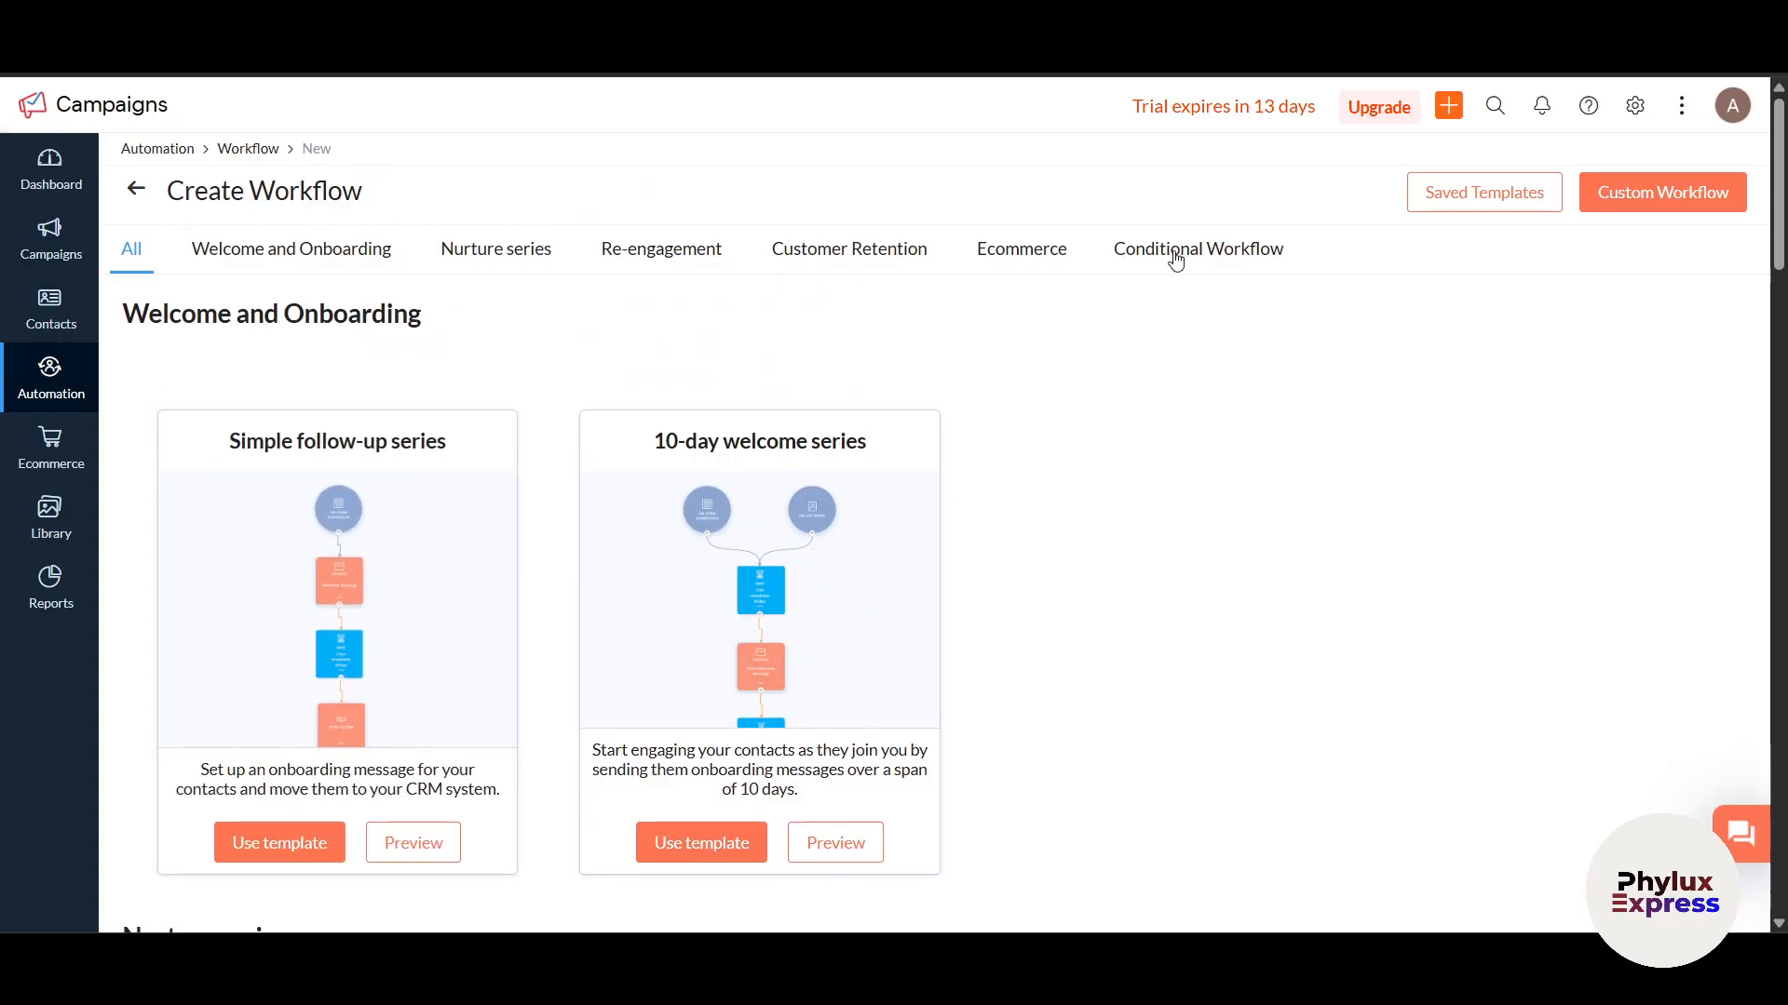
pyautogui.scroll(-1, 1049, 562)
pyautogui.scroll(1, 1049, 562)
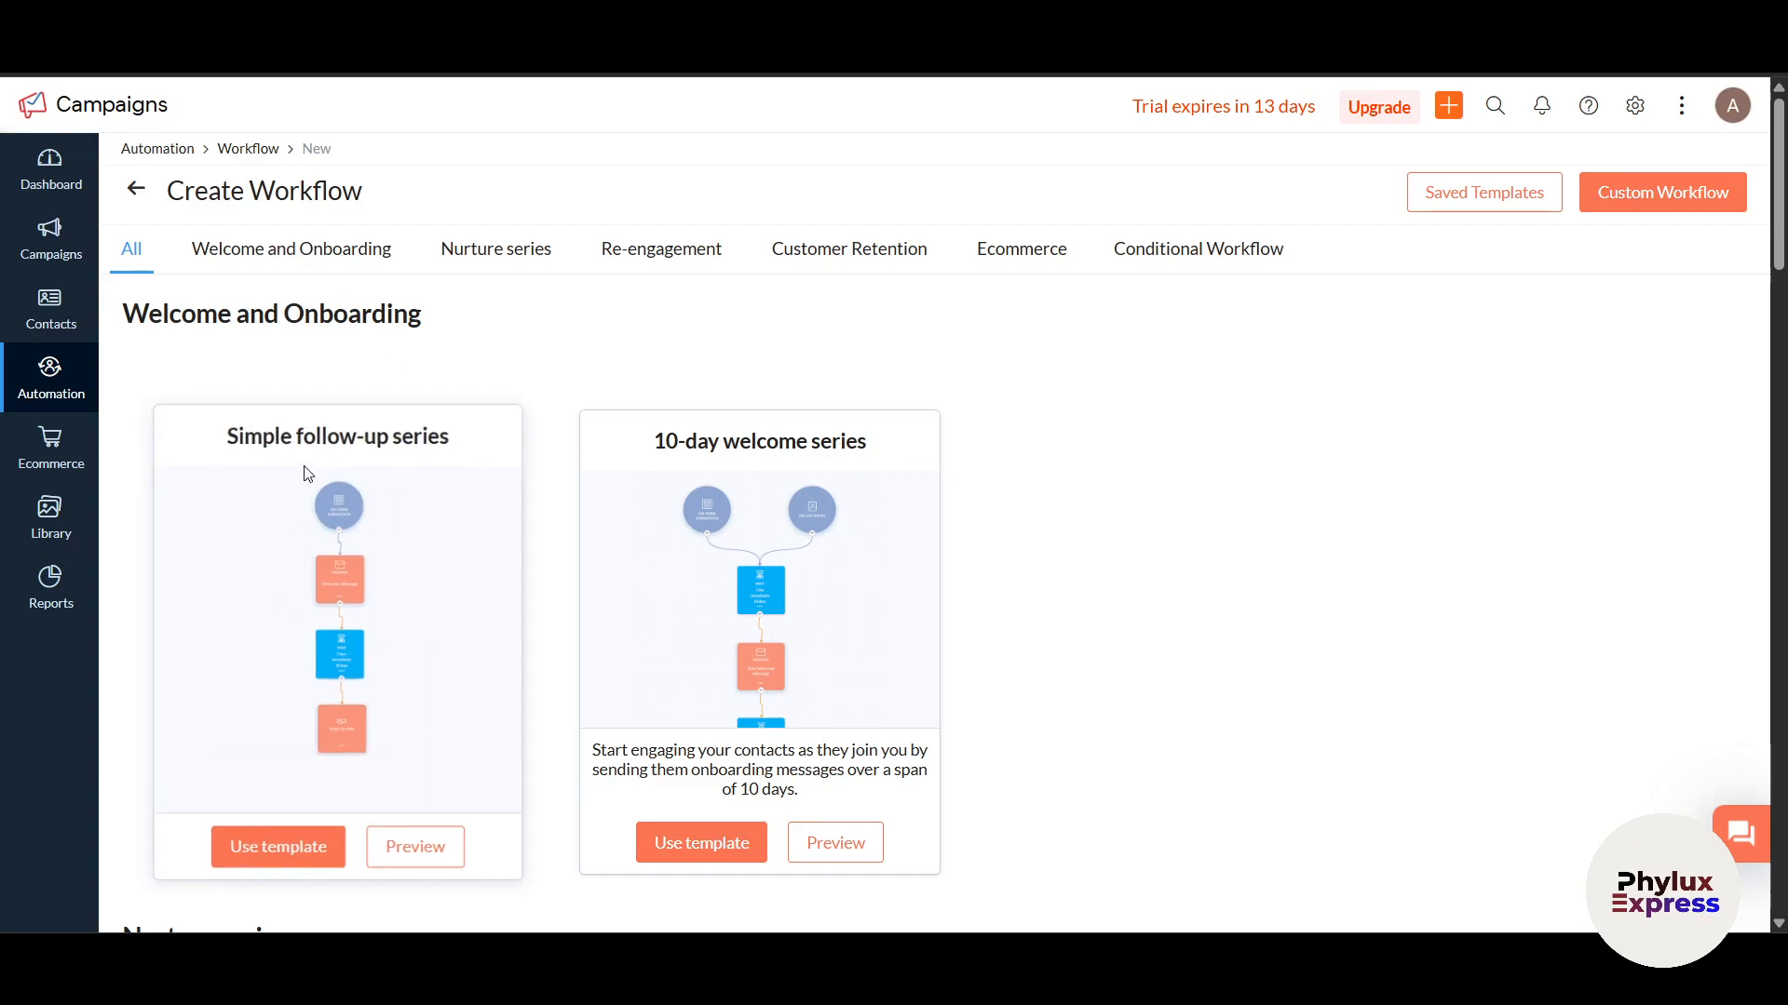
# Step: Filter the templates to Welcome and Onboarding and preview every stage of the Simple follow-up series
pyautogui.click(294, 256)
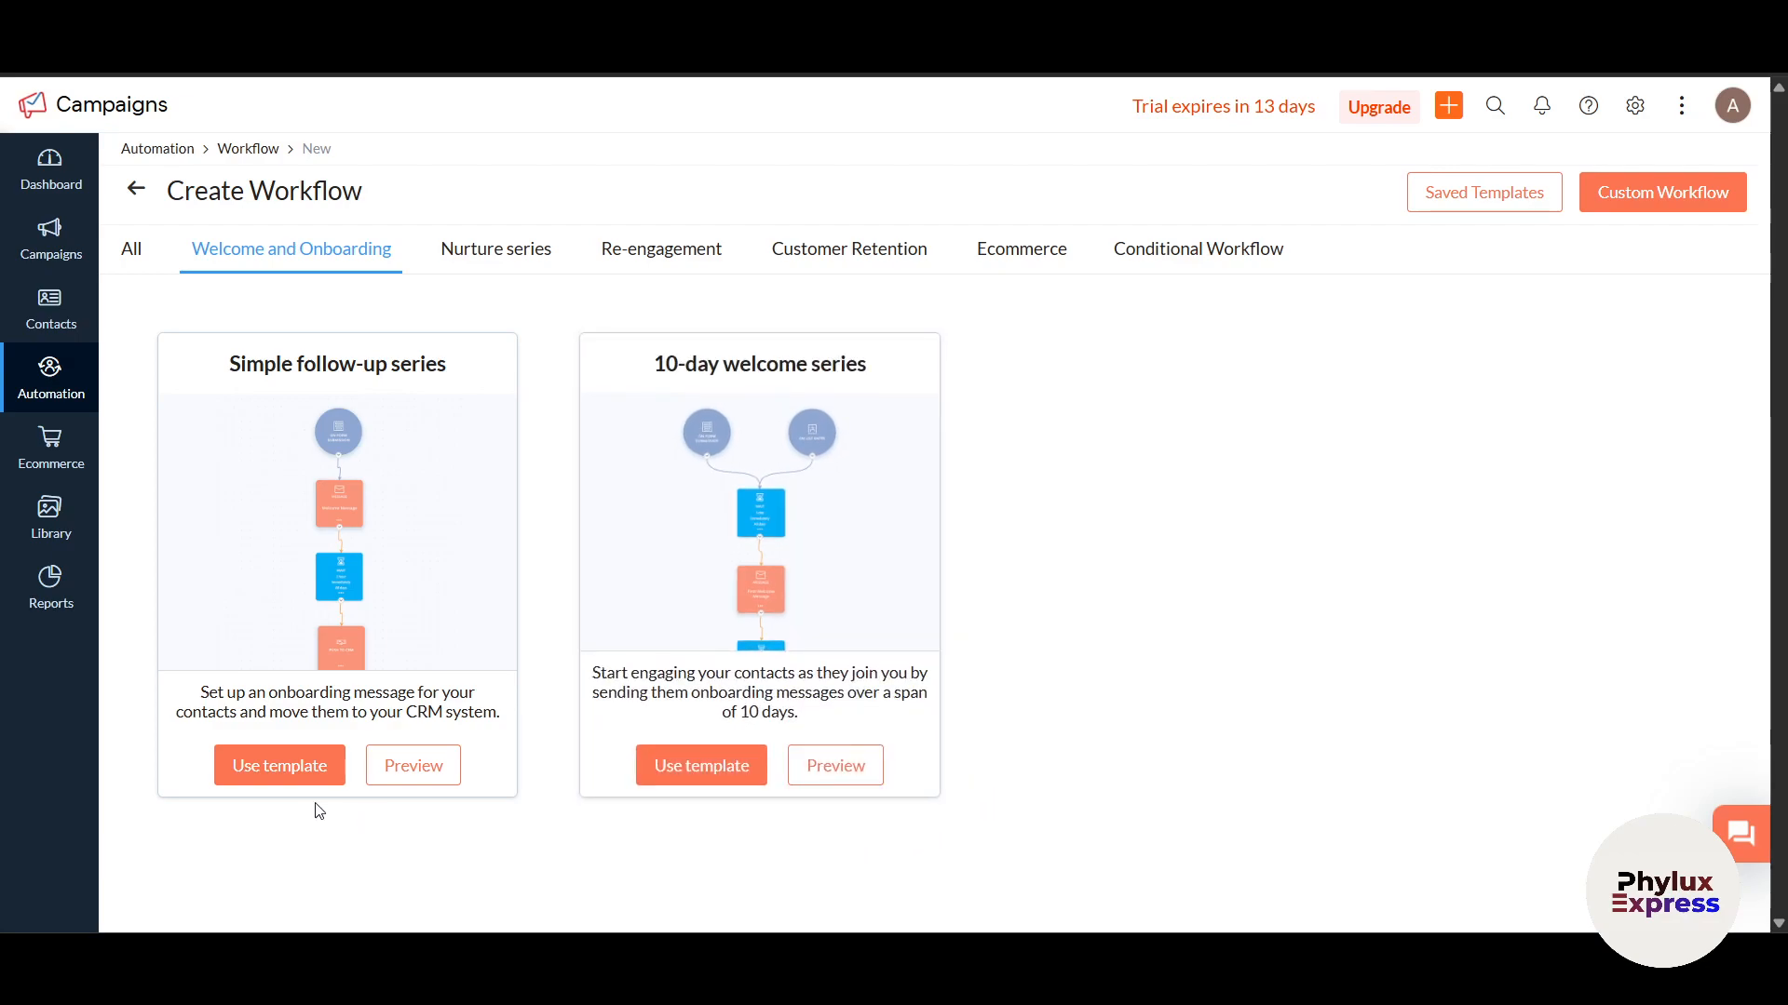
pyautogui.click(410, 785)
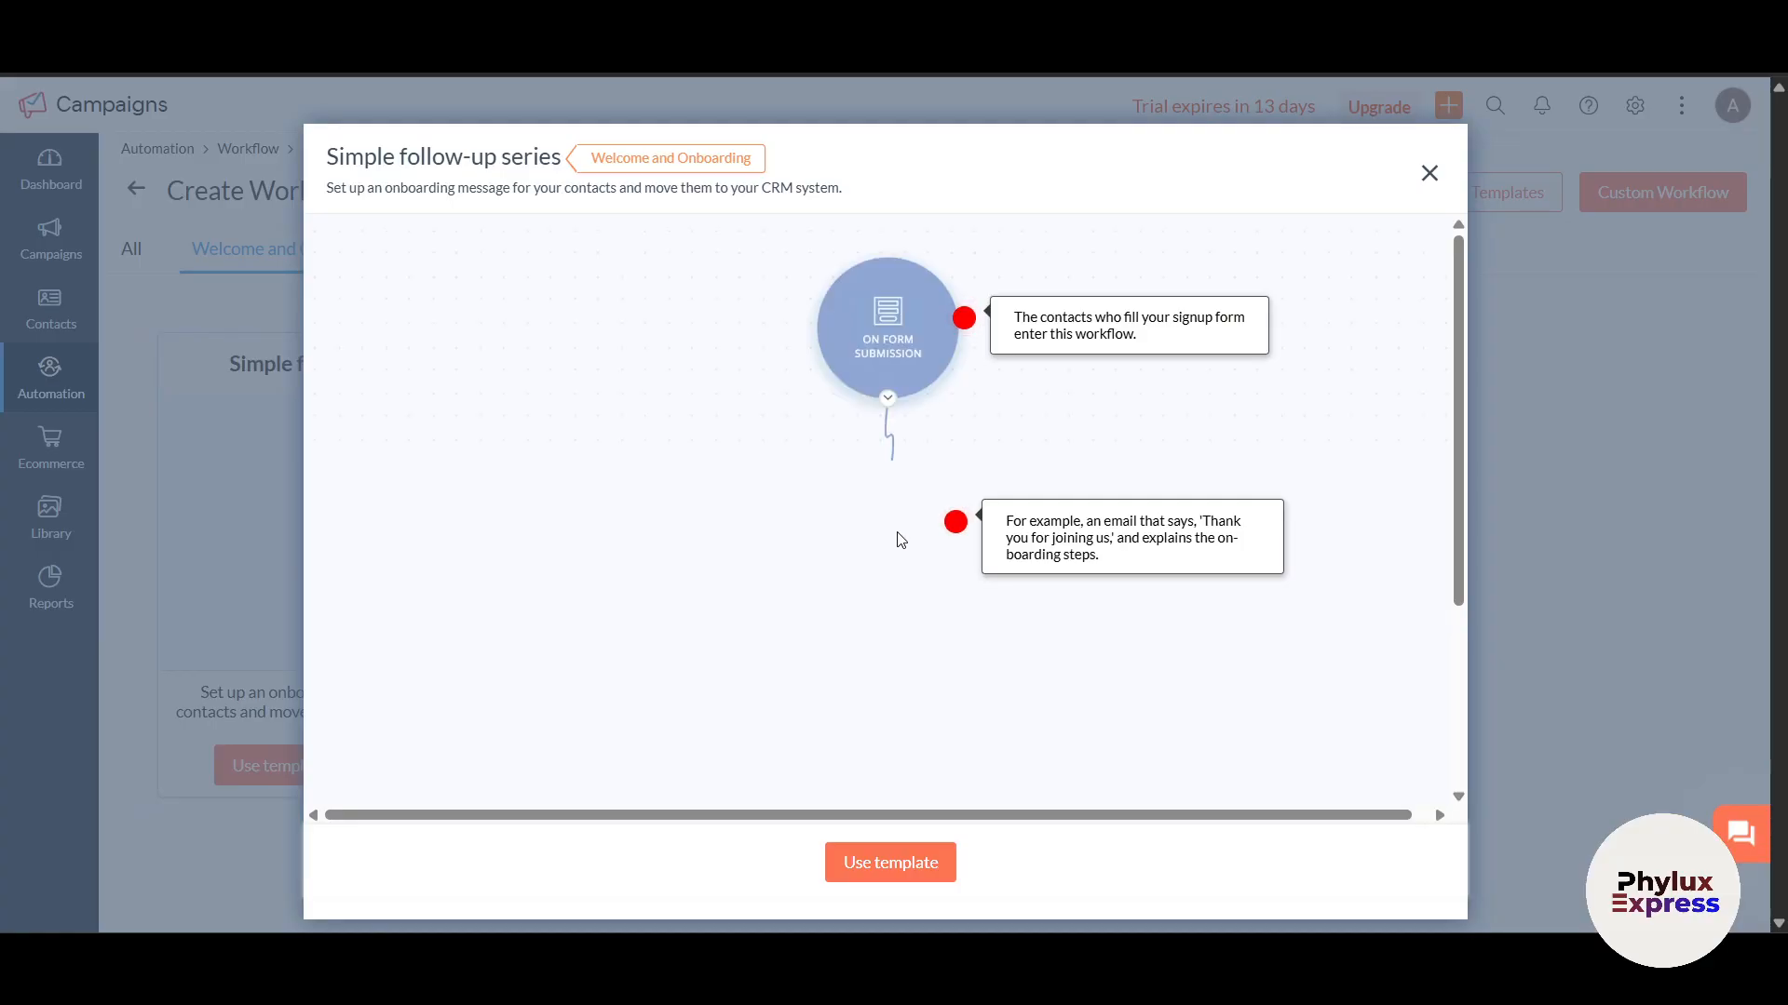
pyautogui.scroll(-3, 933, 650)
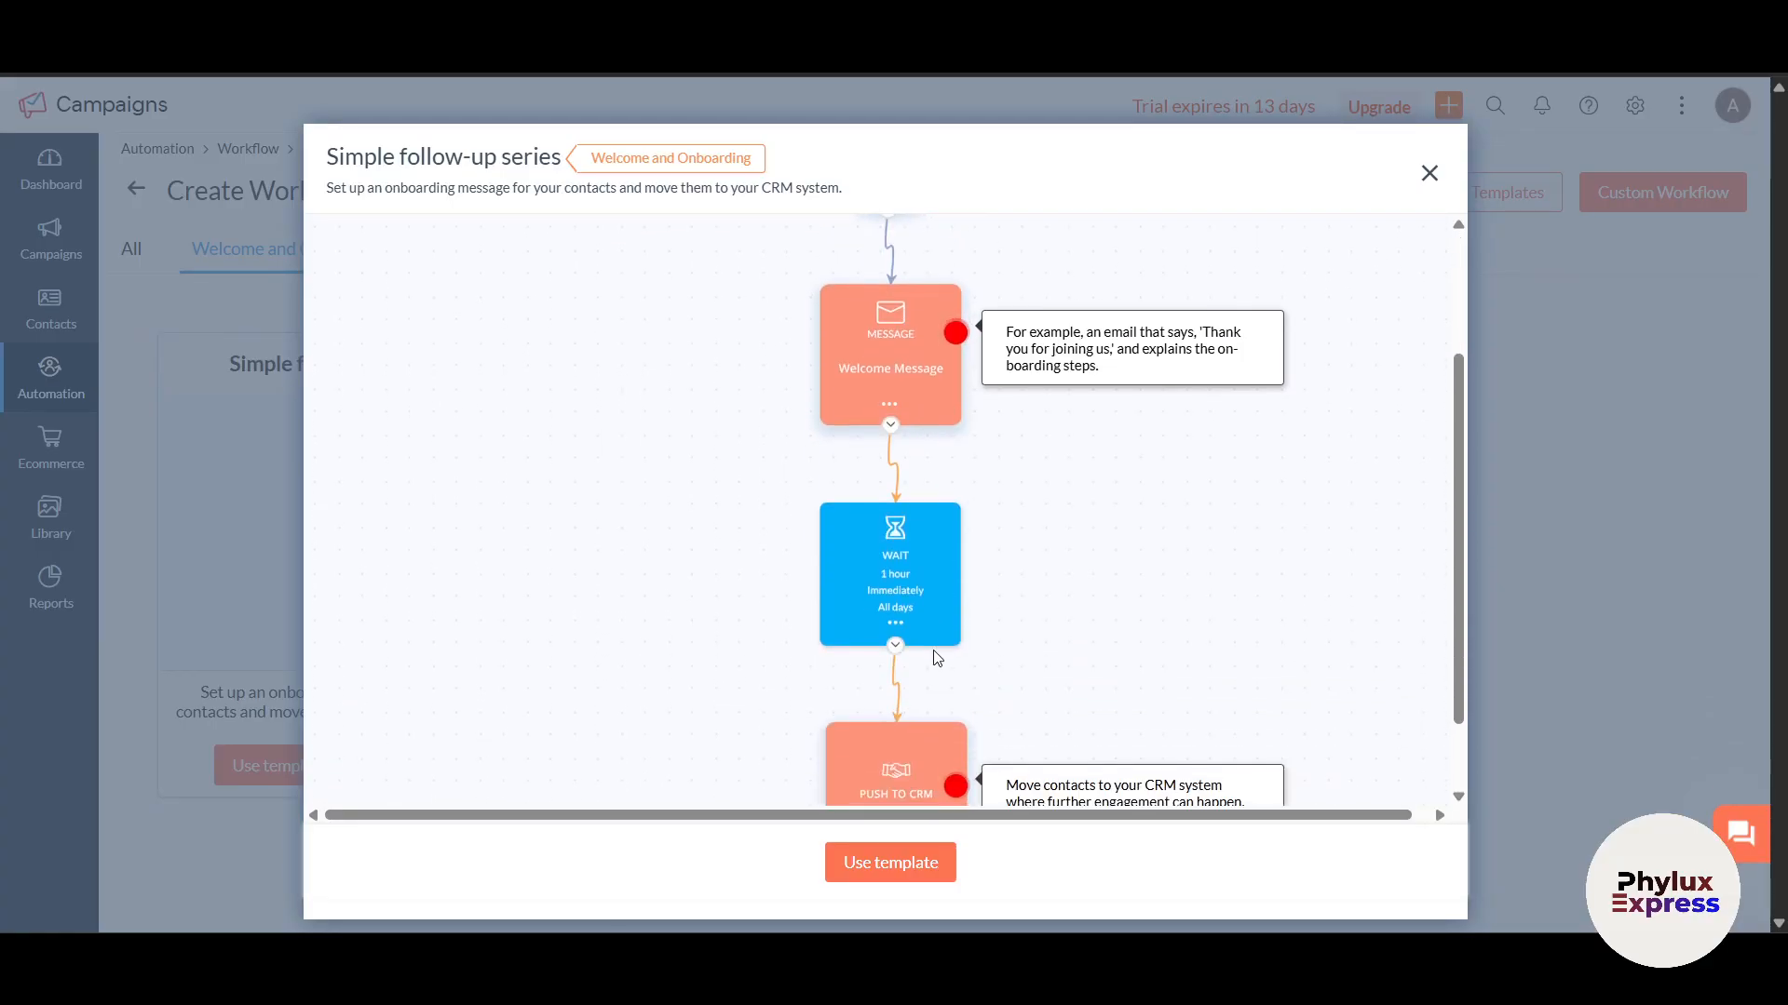
pyautogui.scroll(3, 955, 330)
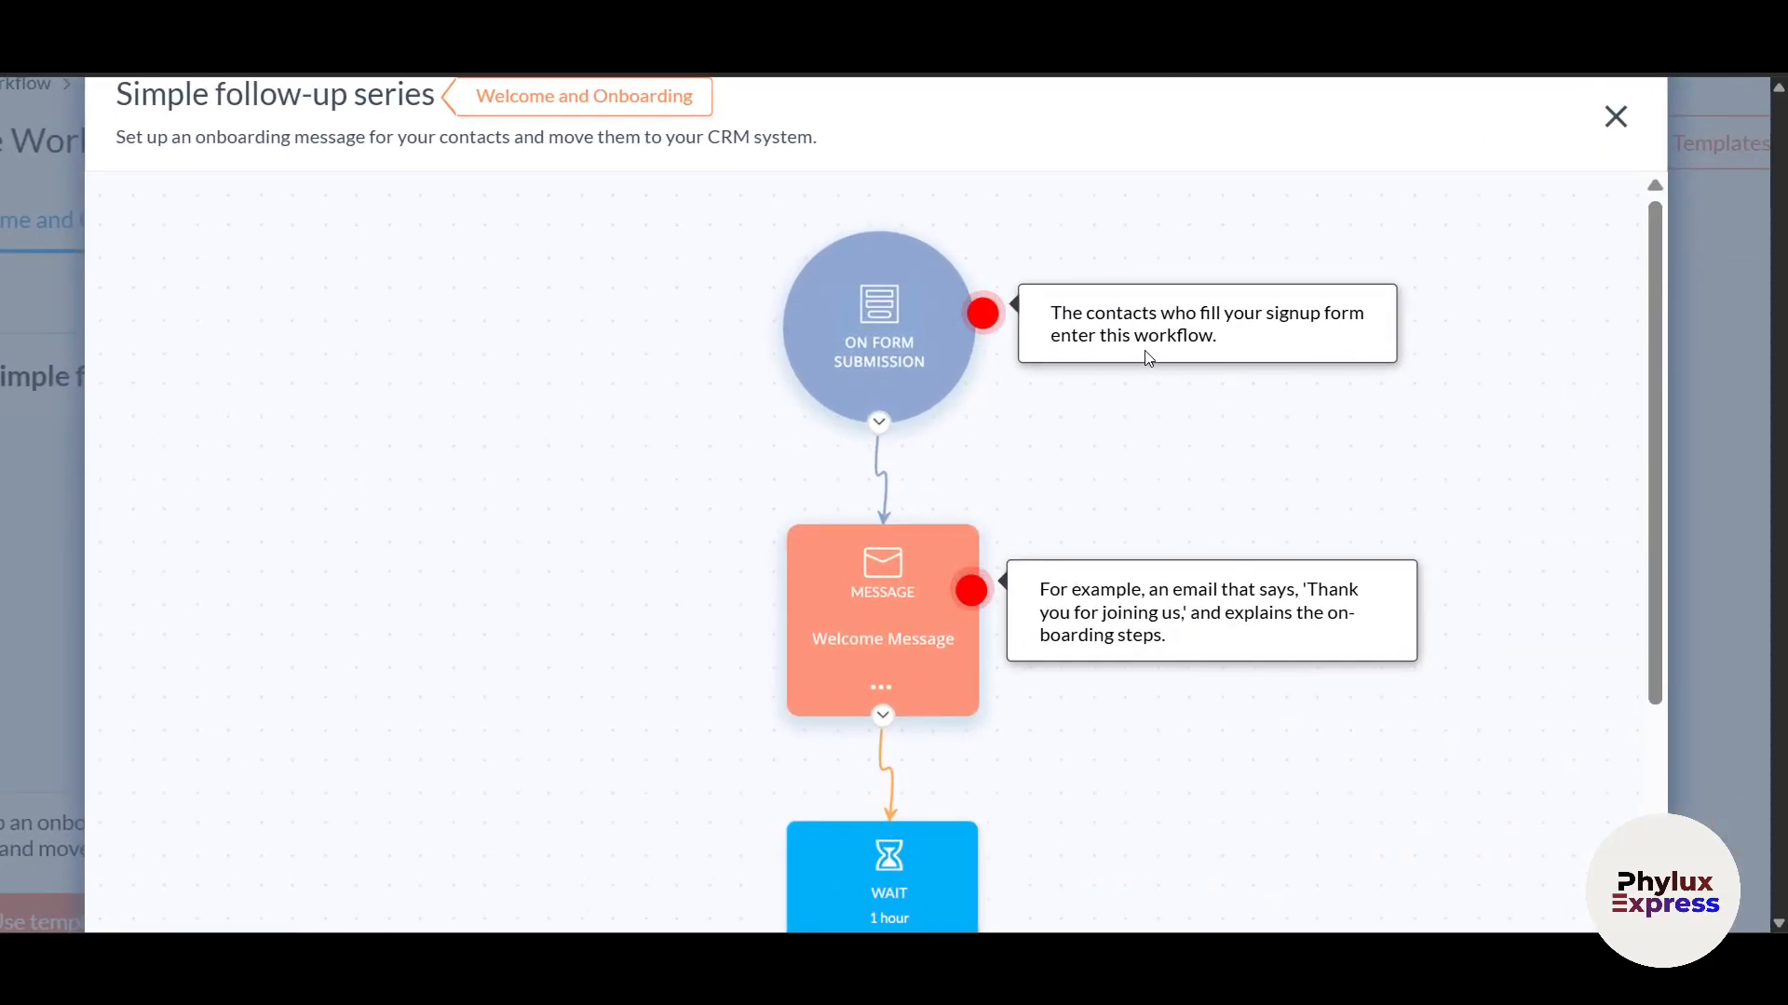
pyautogui.scroll(-1, 1095, 370)
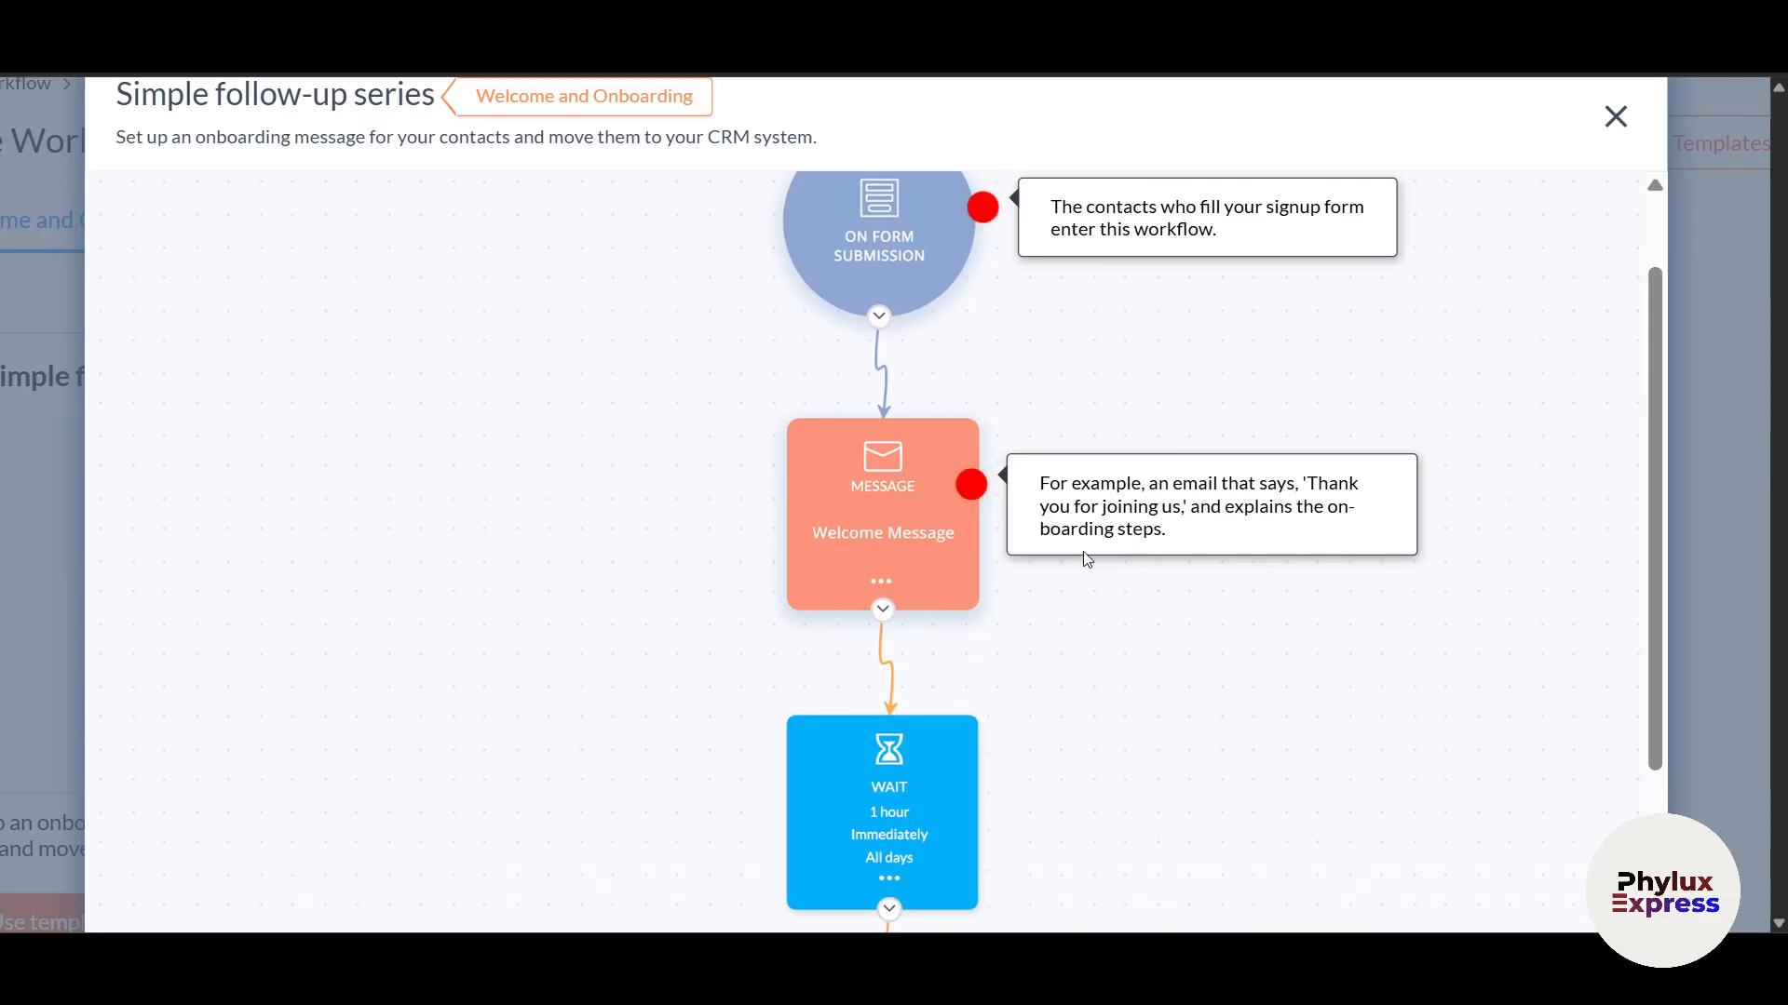
pyautogui.scroll(1, 940, 382)
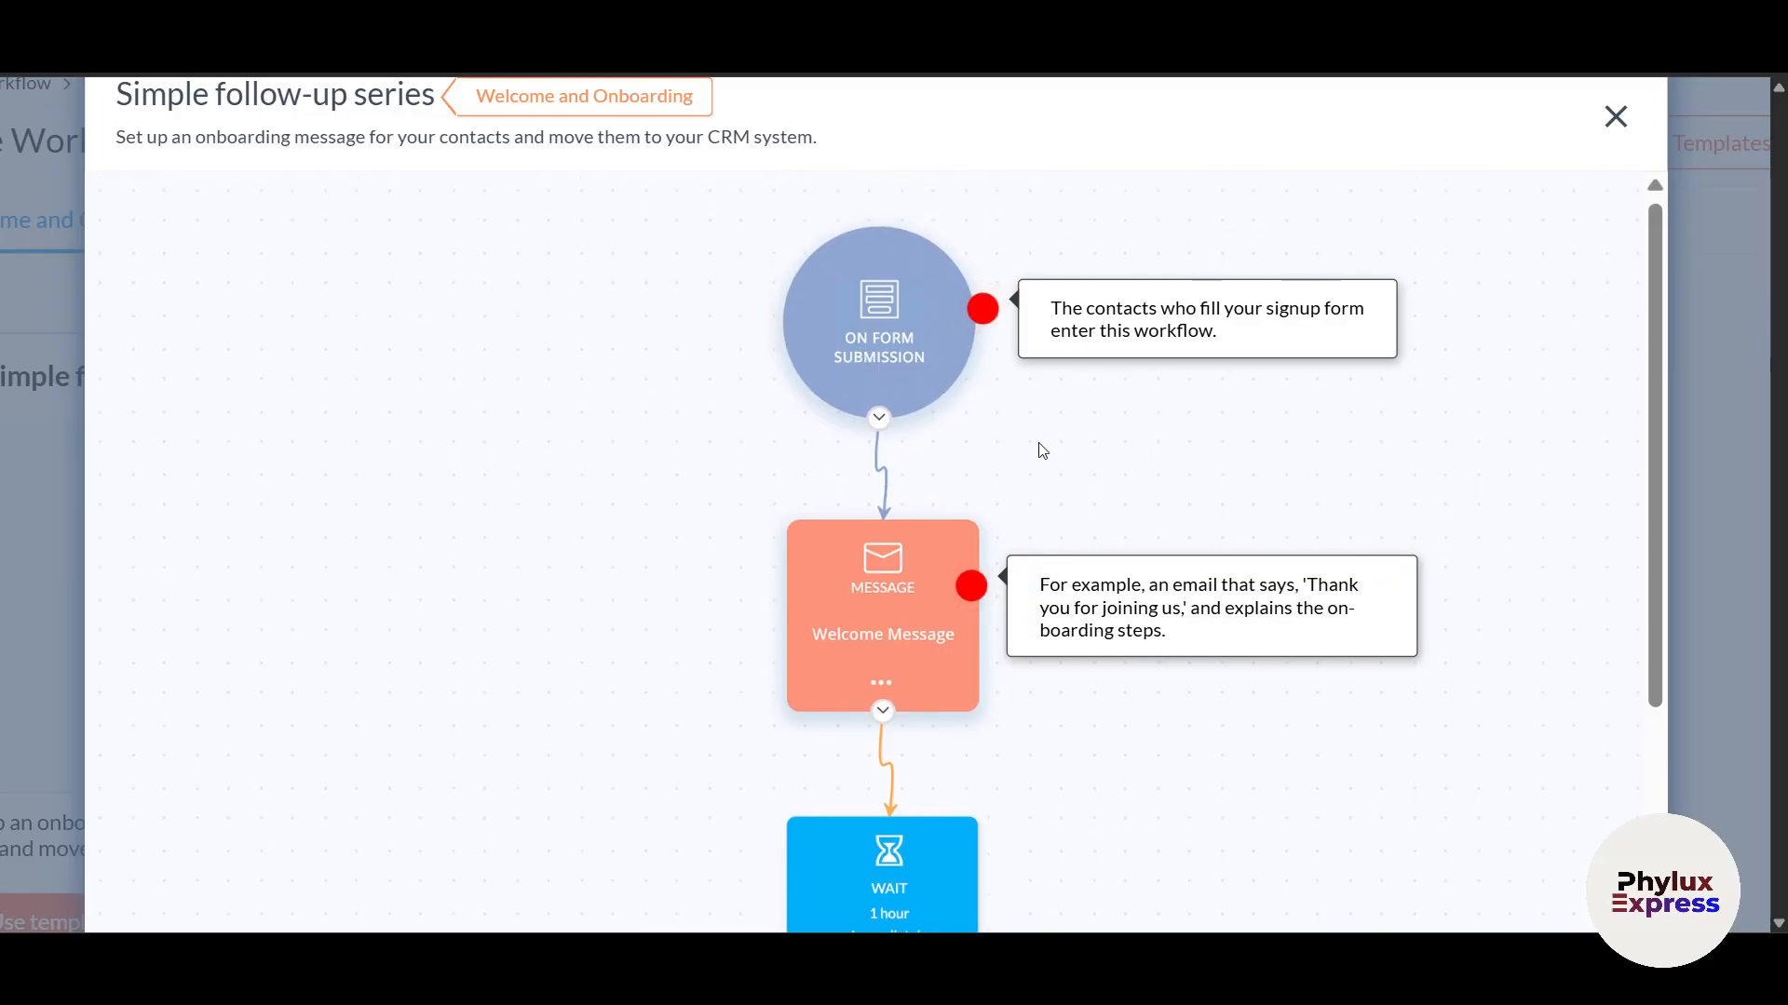
pyautogui.scroll(-2, 1021, 471)
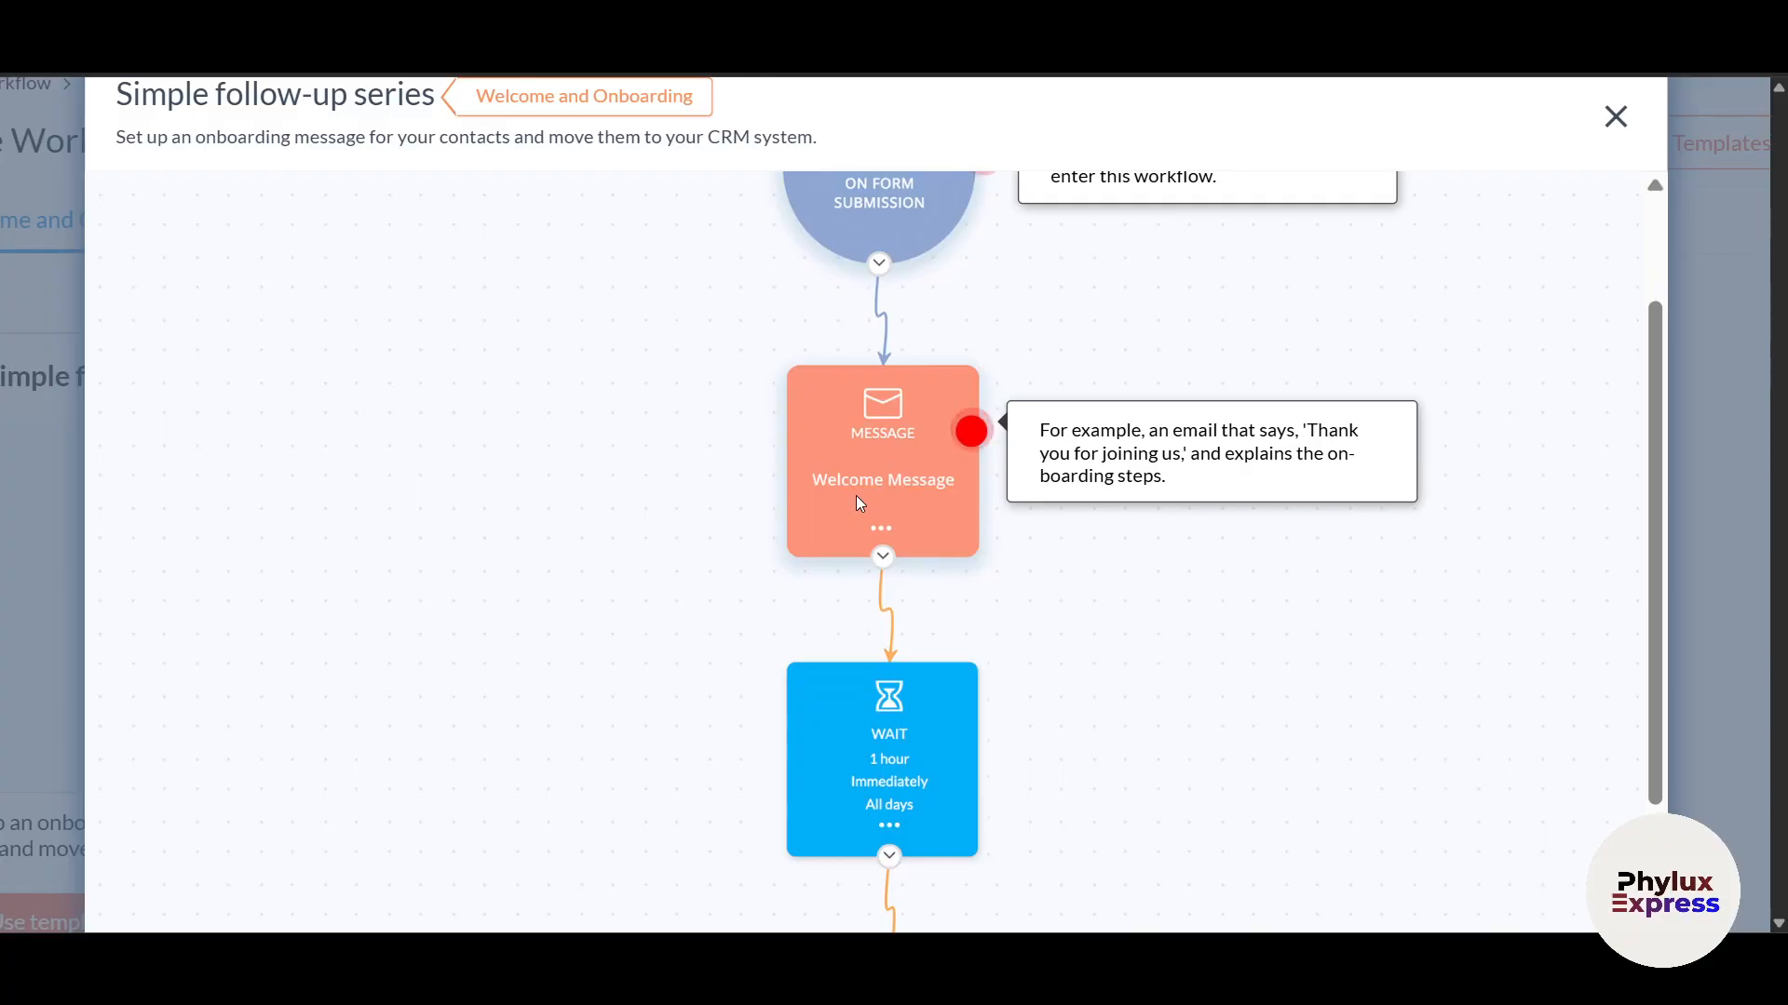
pyautogui.scroll(-3, 857, 495)
pyautogui.scroll(-1, 931, 521)
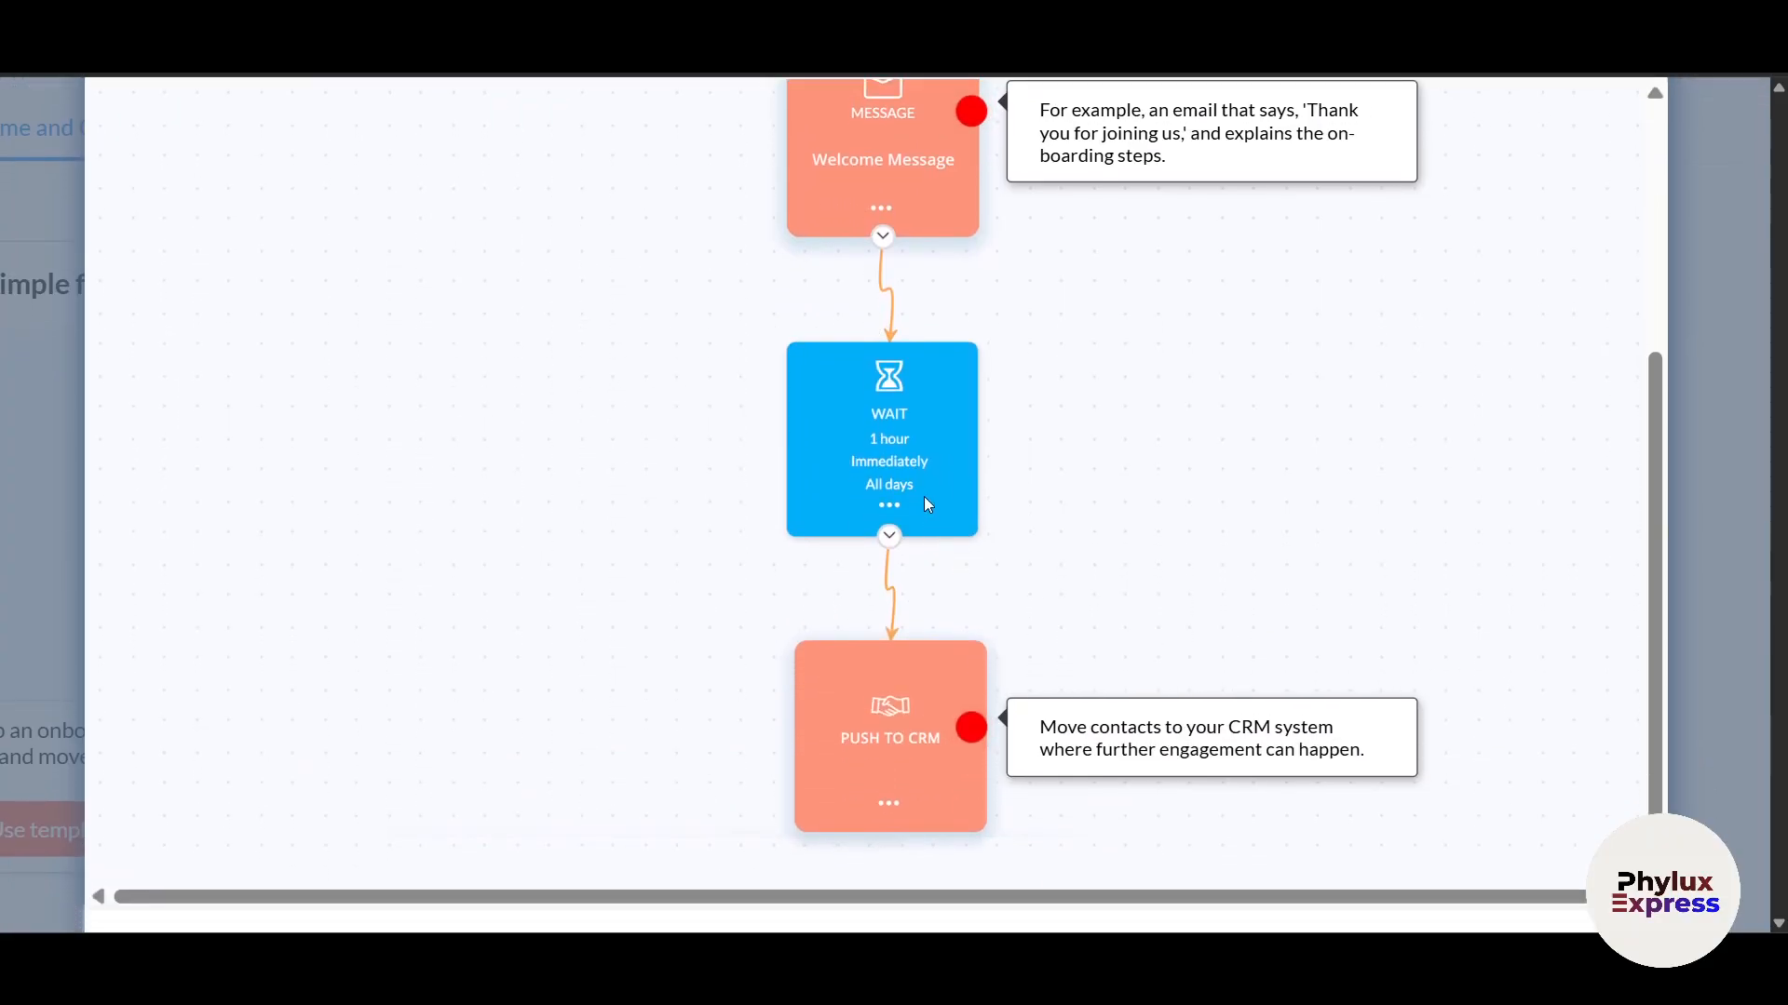
# Step: Review the final stages of the Simple follow-up series preview, including Push to CRM, and close the preview
pyautogui.scroll(-2, 954, 586)
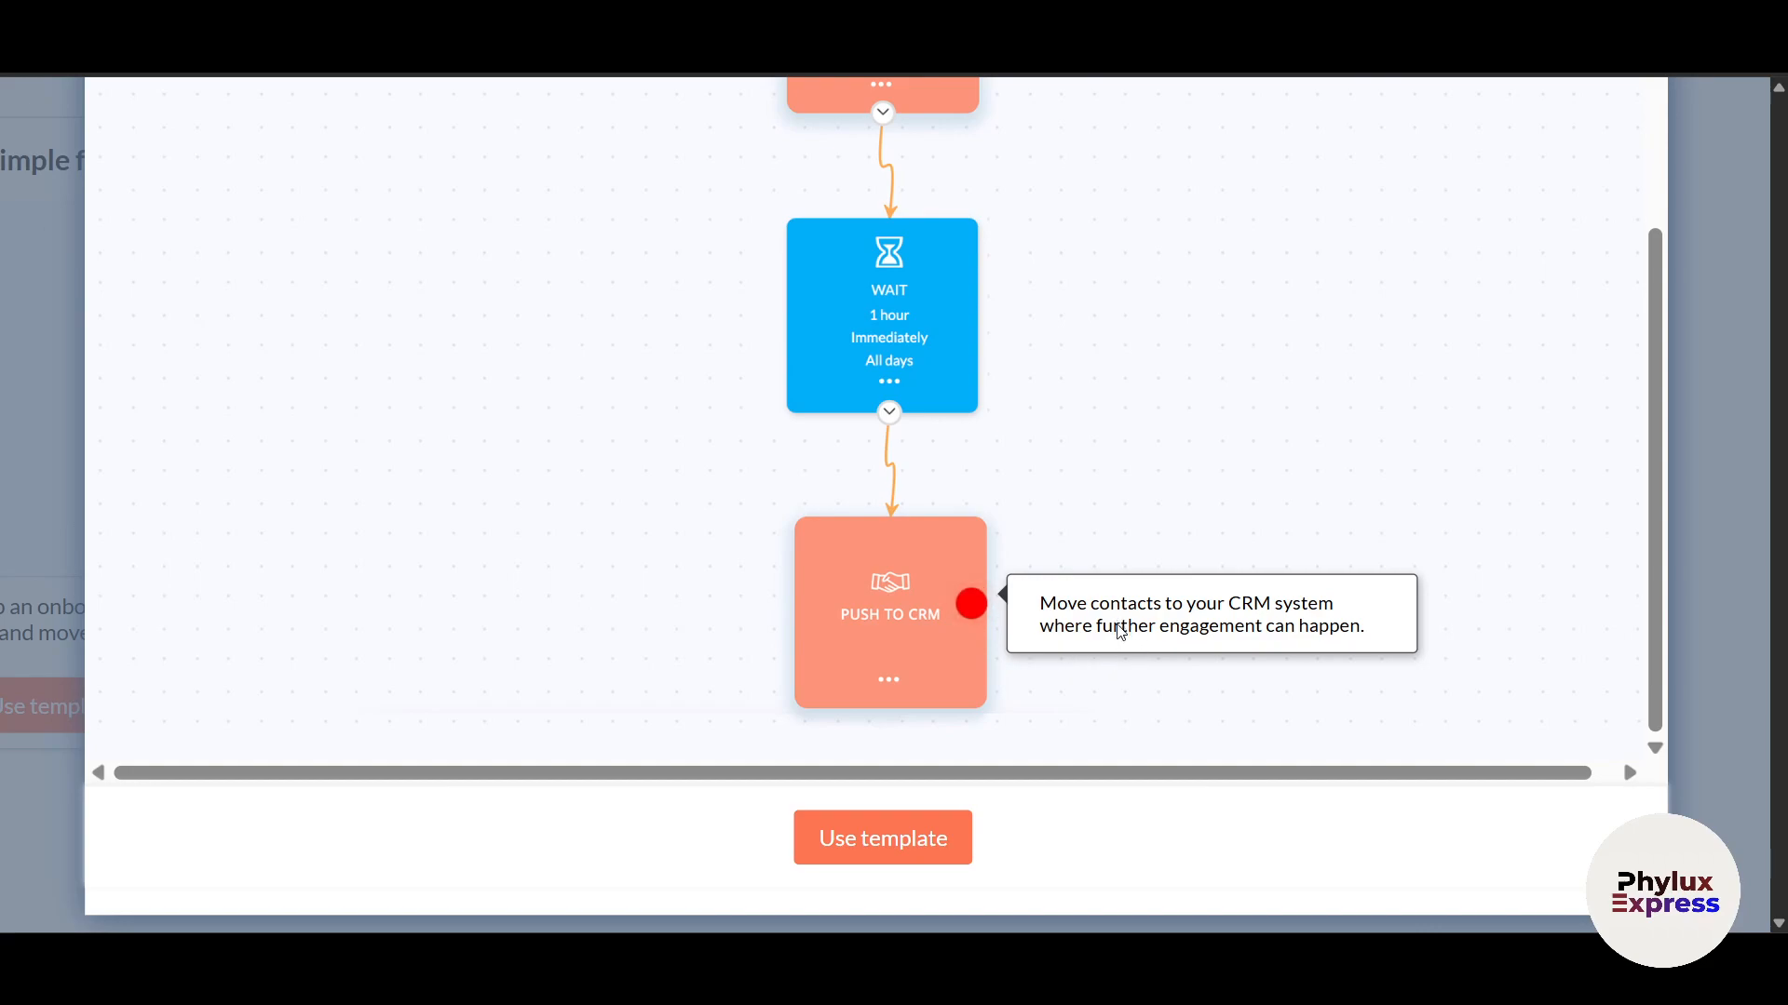
pyautogui.hotkey('ctrl', '-')
pyautogui.hotkey('ctrl', '-')
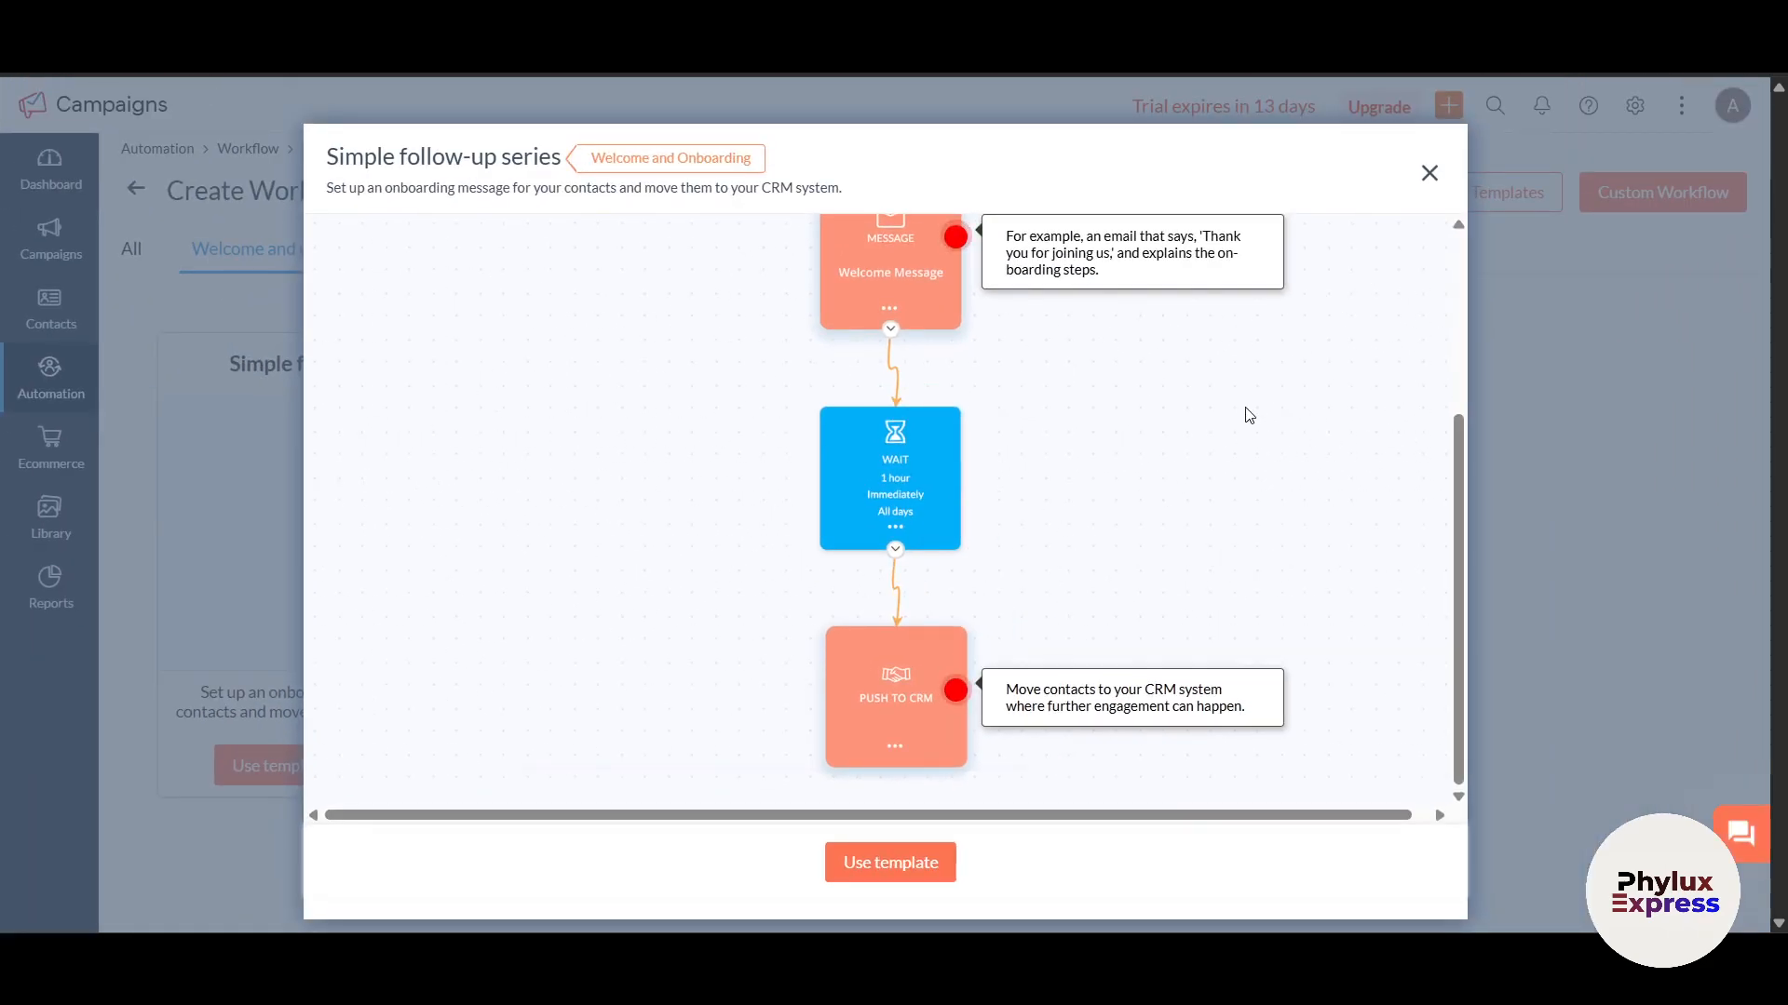
pyautogui.scroll(3, 1137, 599)
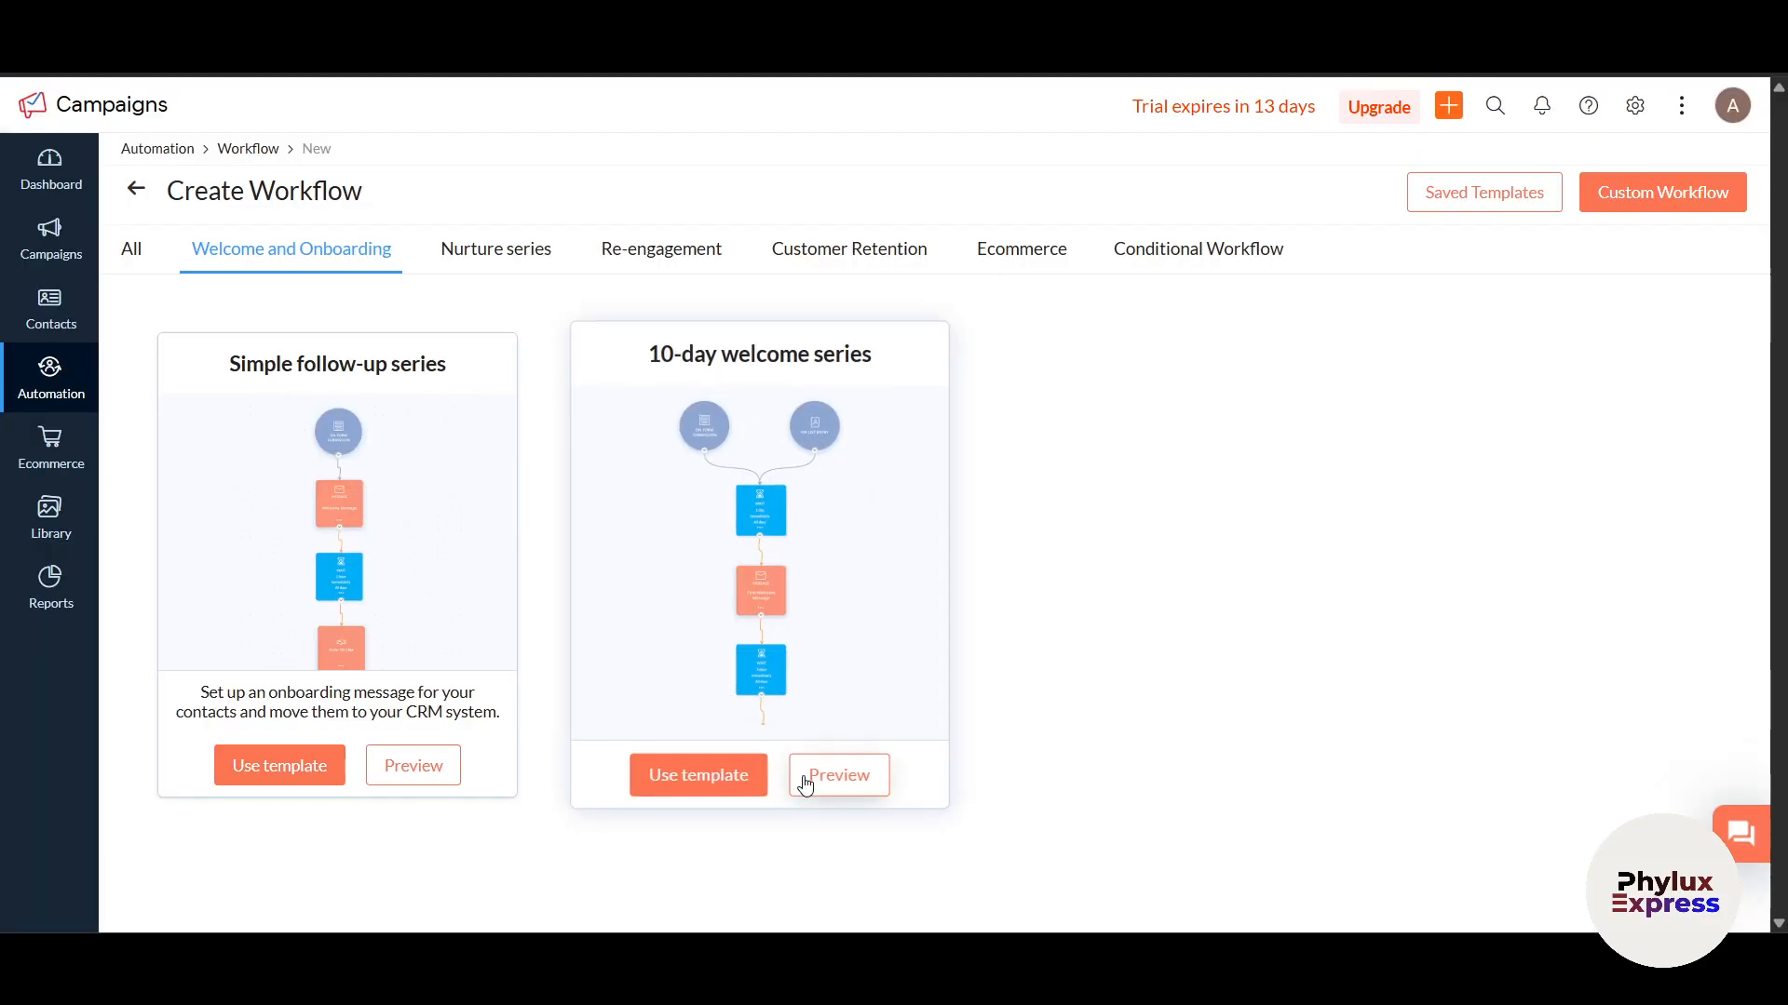
# Step: Preview the 10-day welcome series template through all its wait, message and update stages, and close the preview
pyautogui.click(829, 771)
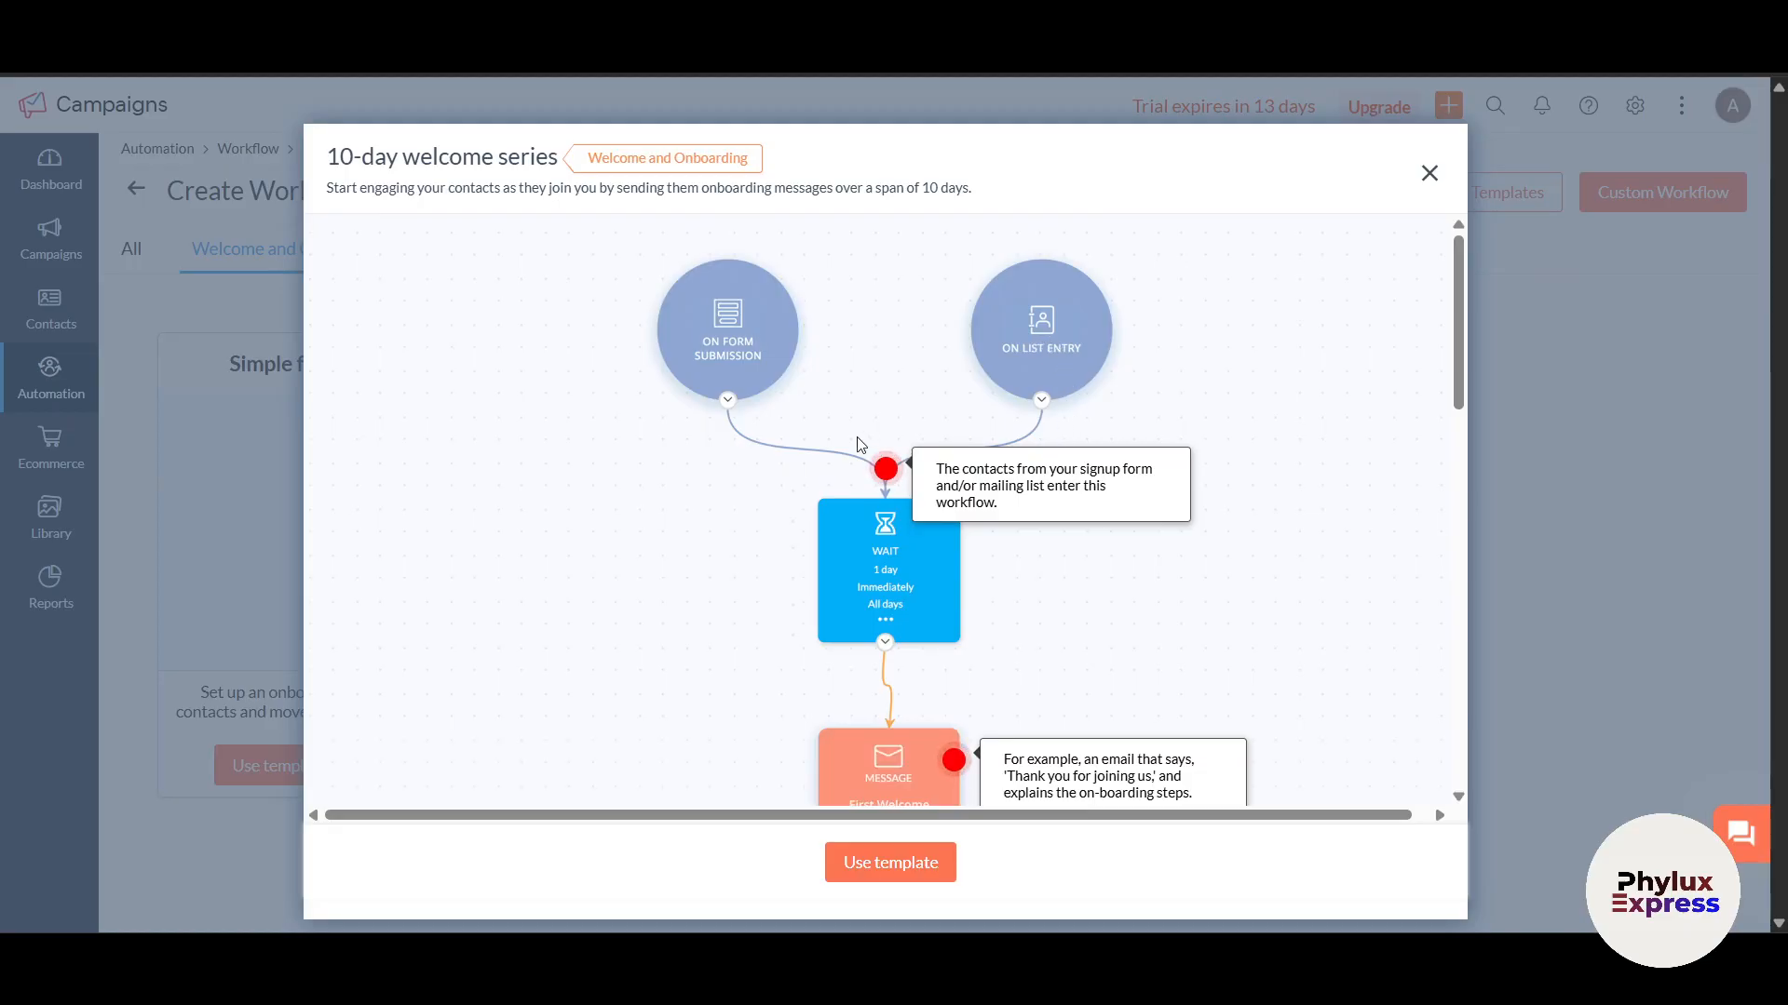
pyautogui.scroll(-1, 894, 518)
pyautogui.scroll(-1, 1071, 545)
pyautogui.scroll(-2, 1171, 555)
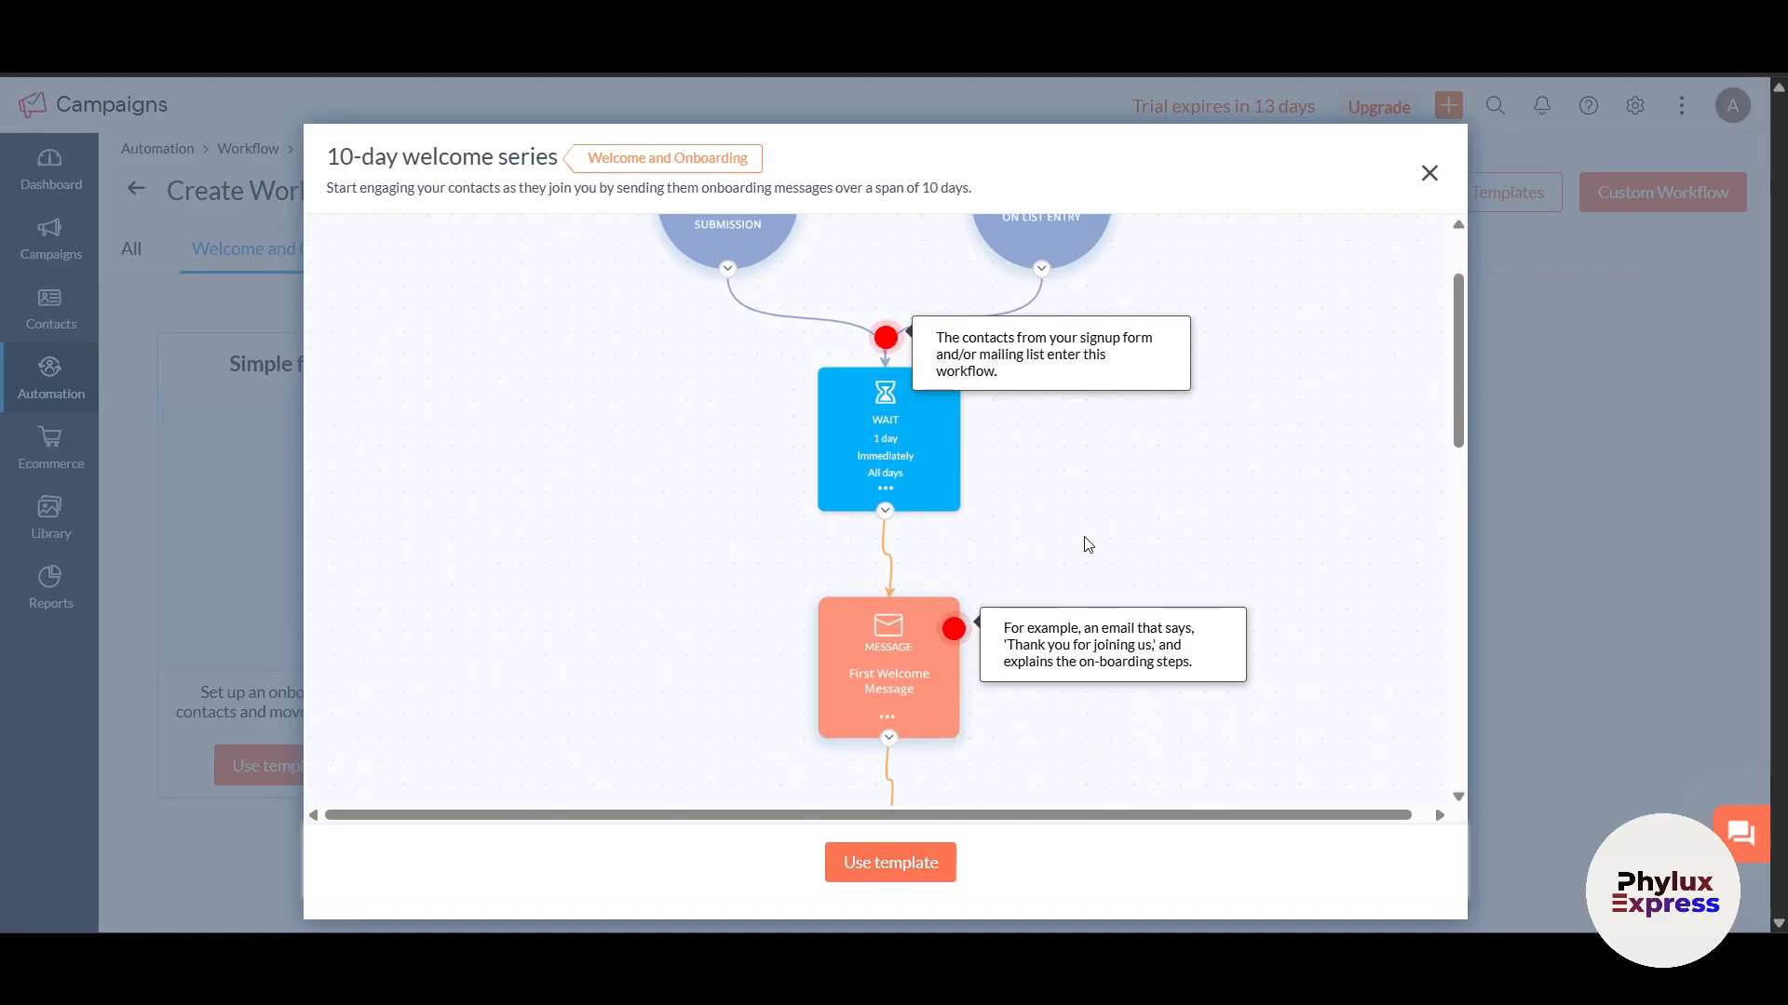
pyautogui.scroll(2, 1109, 527)
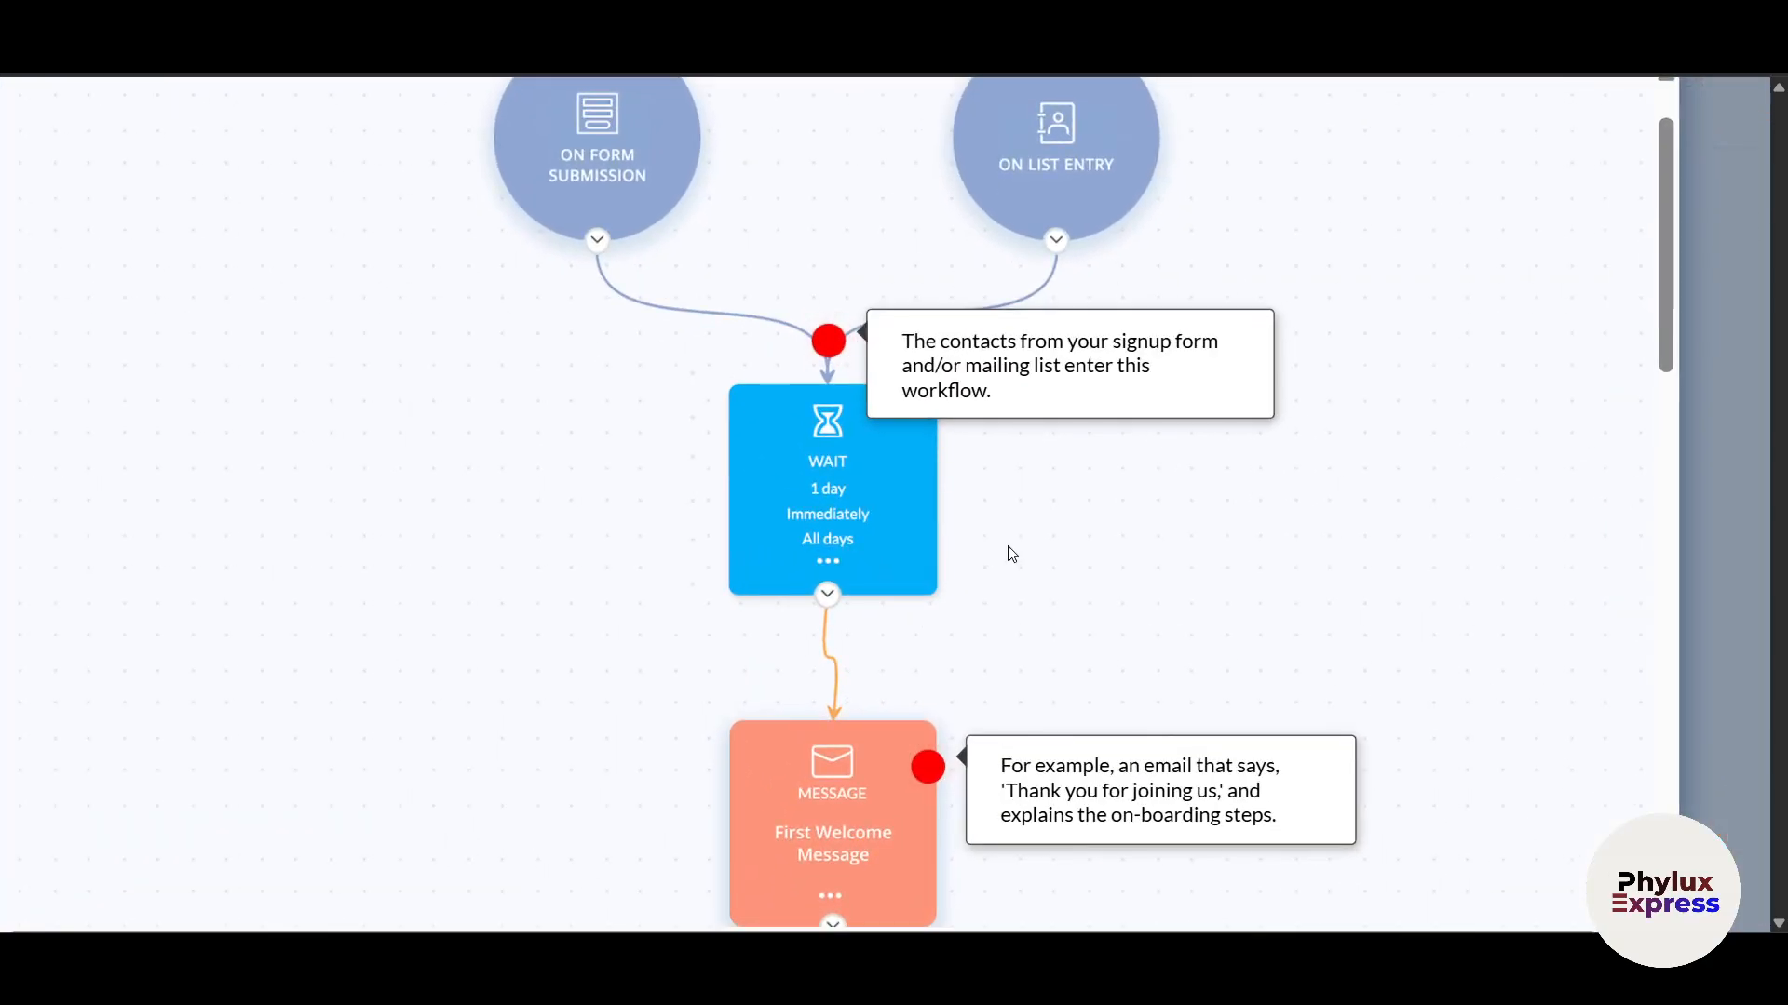
pyautogui.scroll(1, 1012, 554)
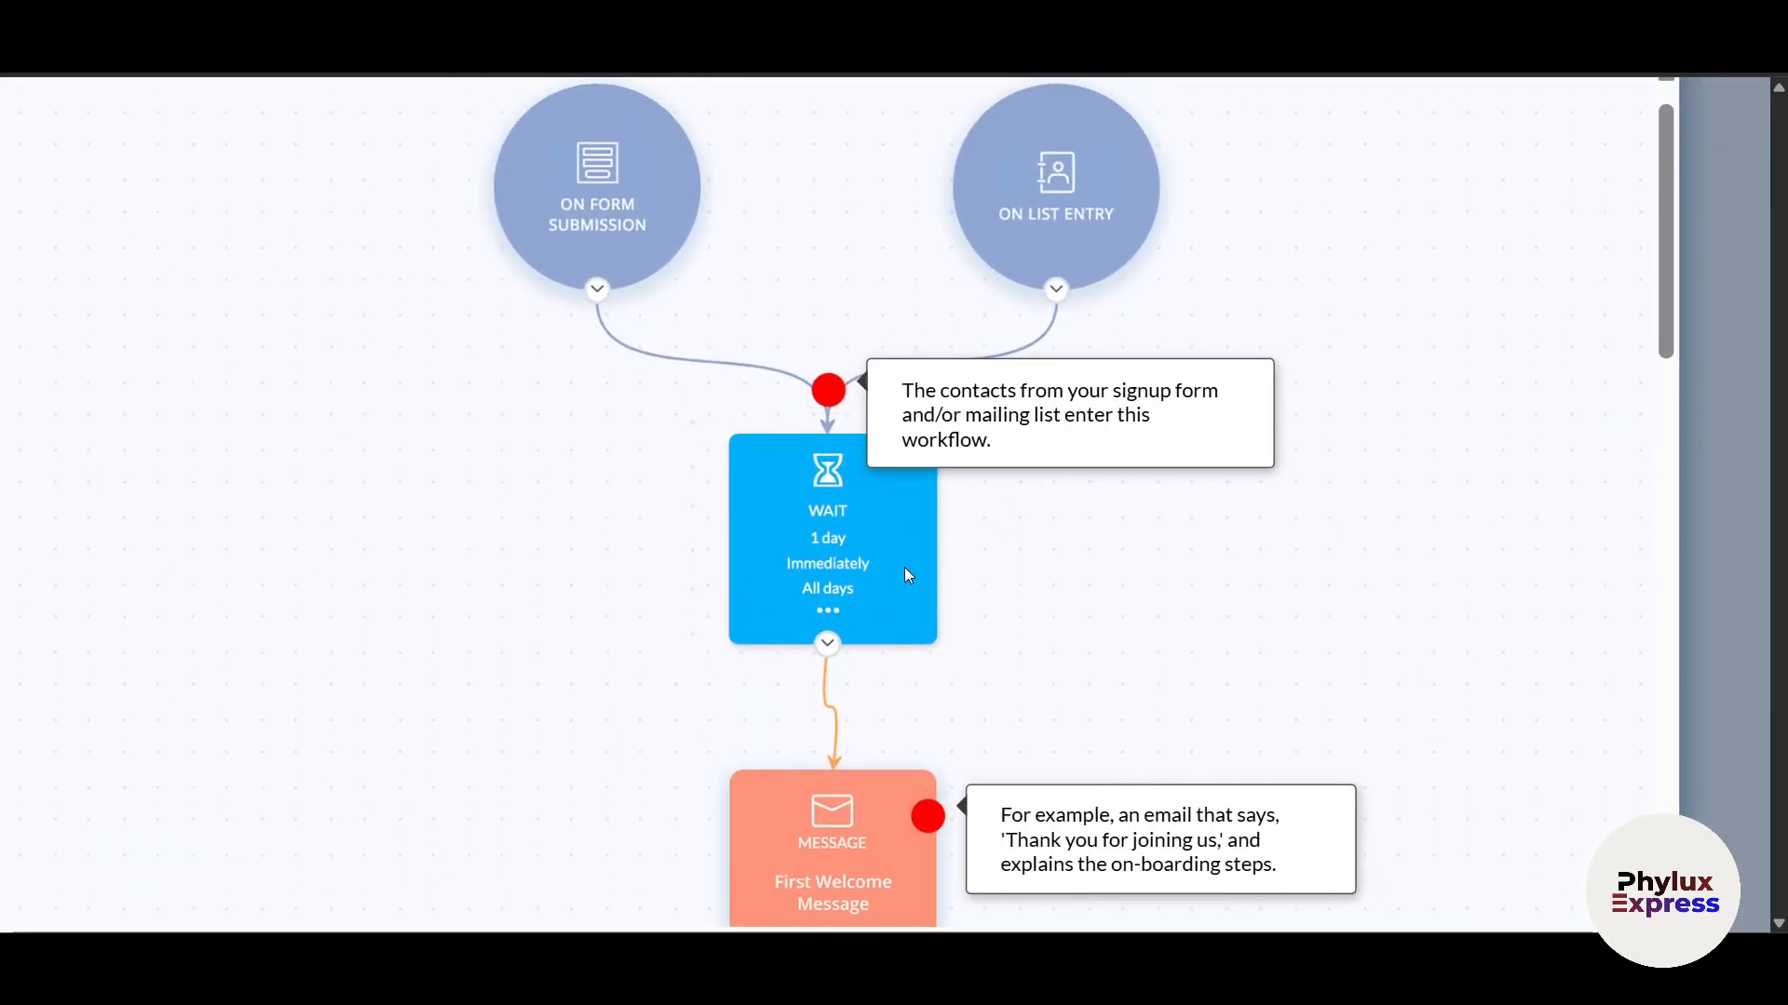
pyautogui.scroll(-7, 908, 575)
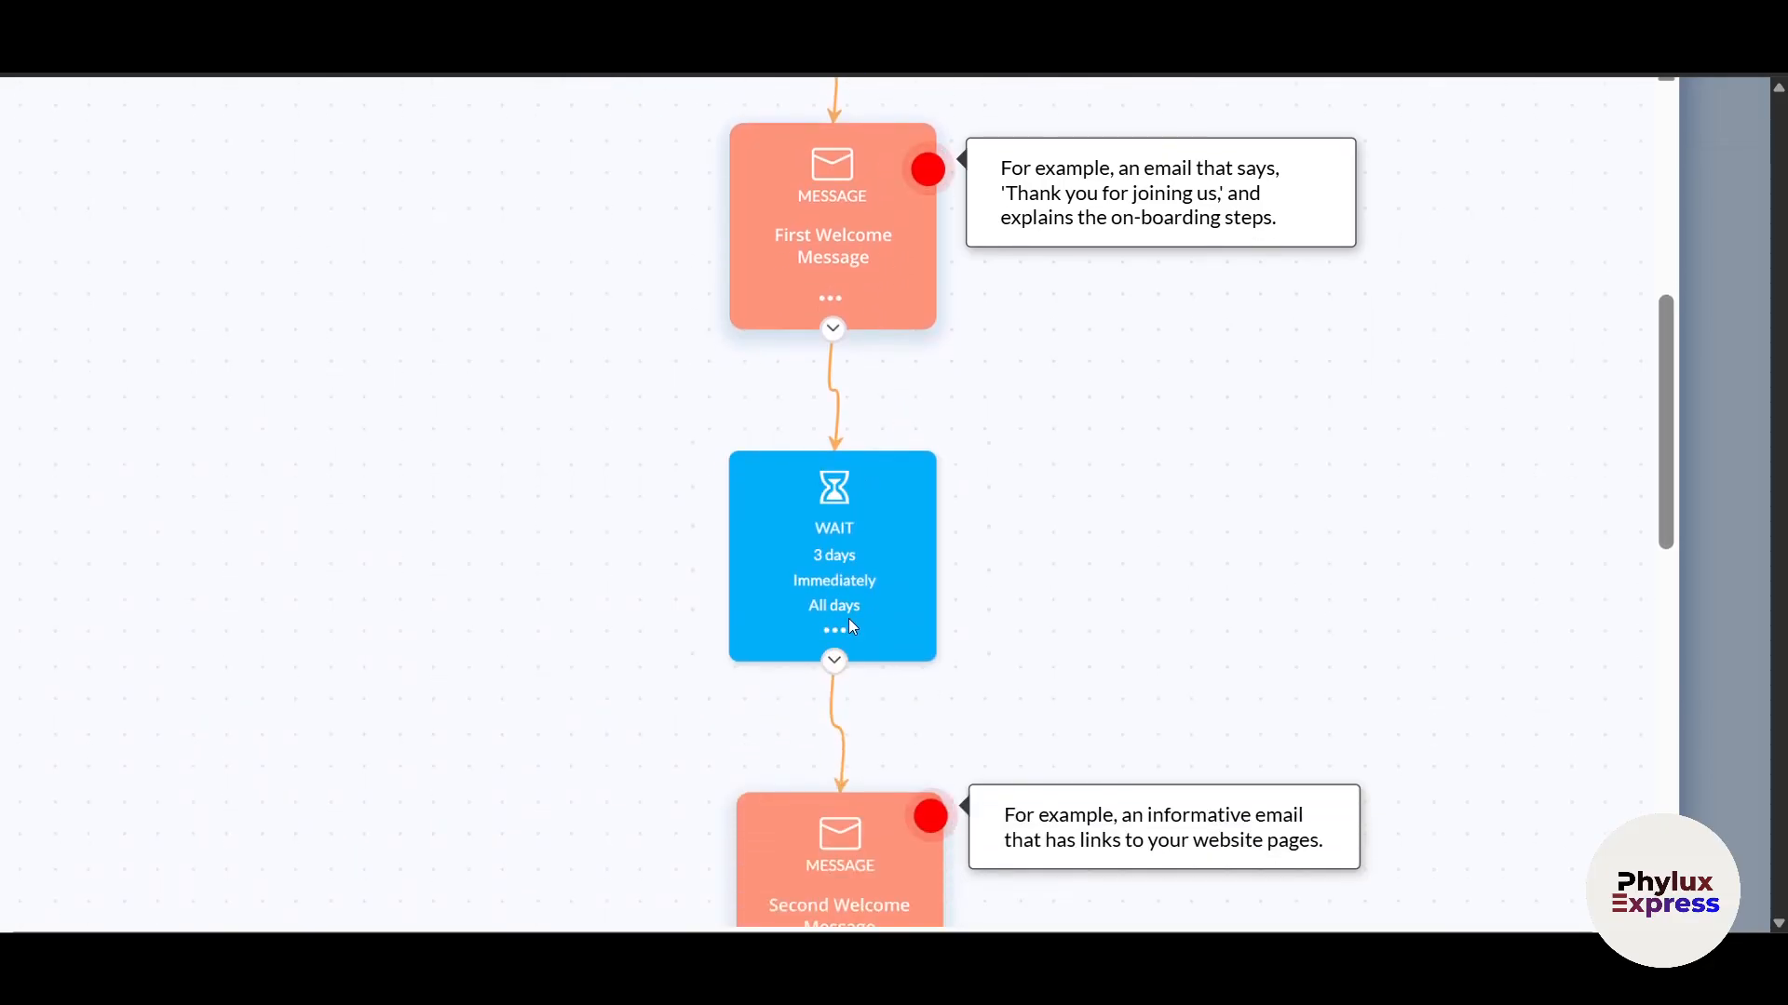
pyautogui.scroll(-4, 869, 573)
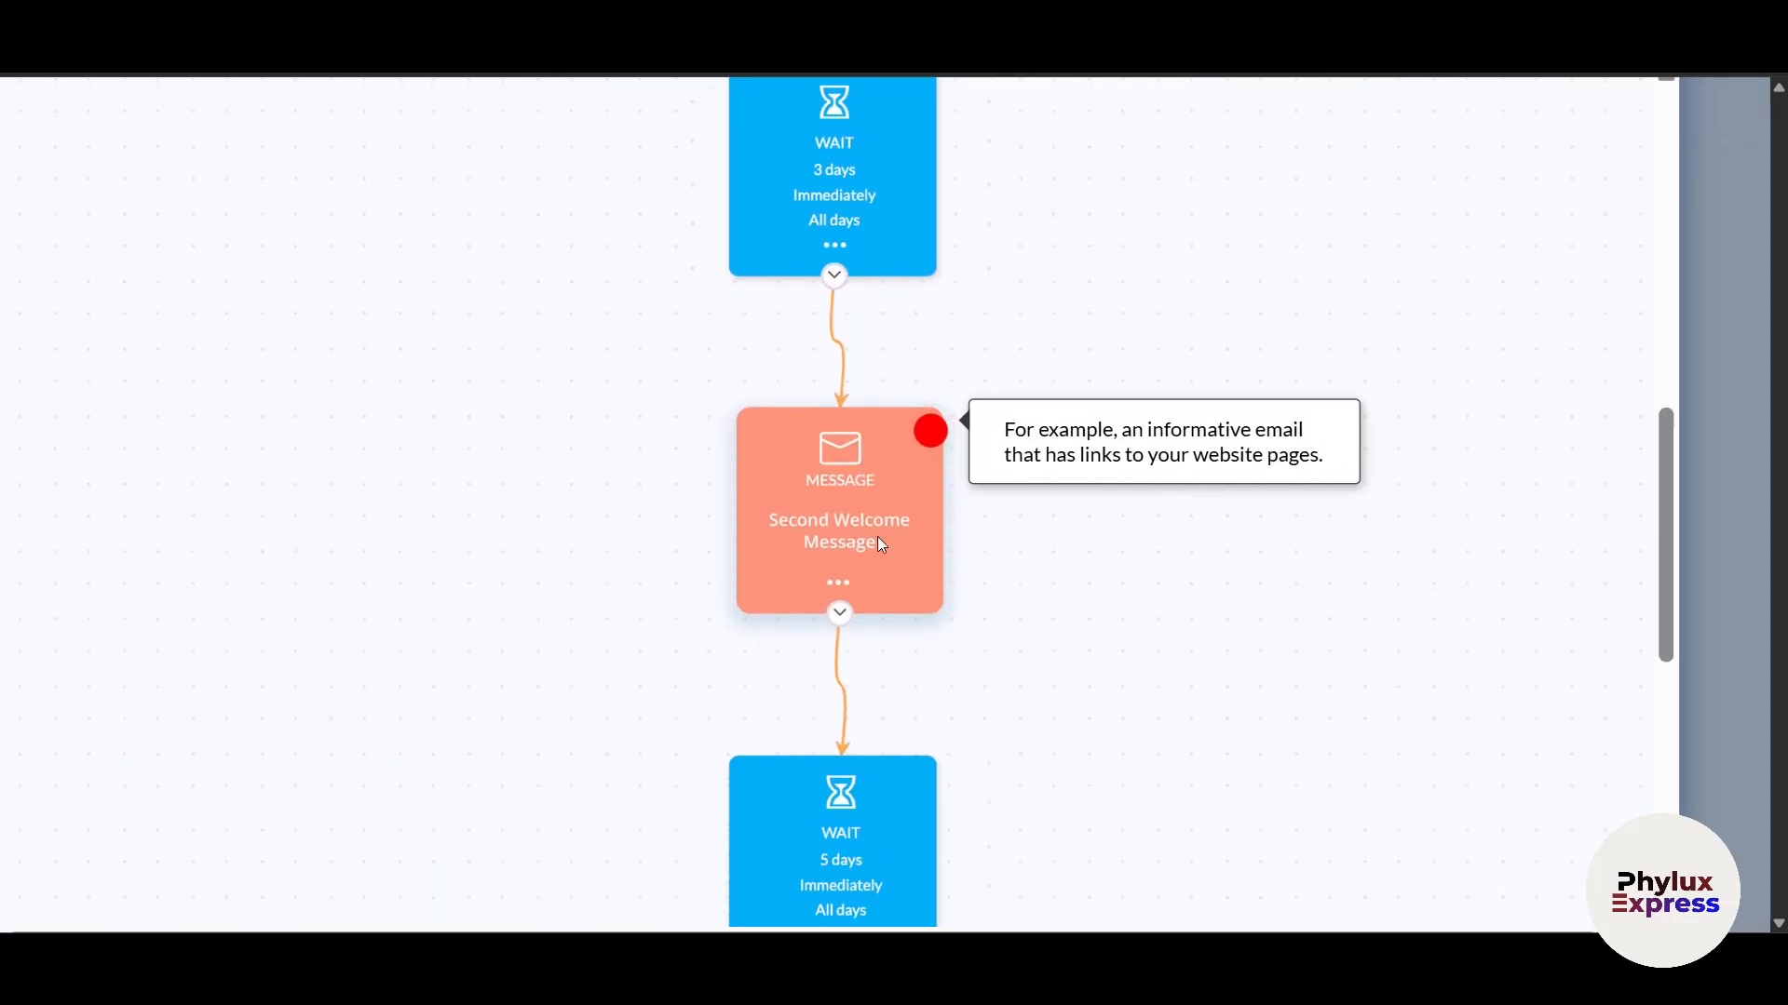
pyautogui.scroll(-4, 881, 551)
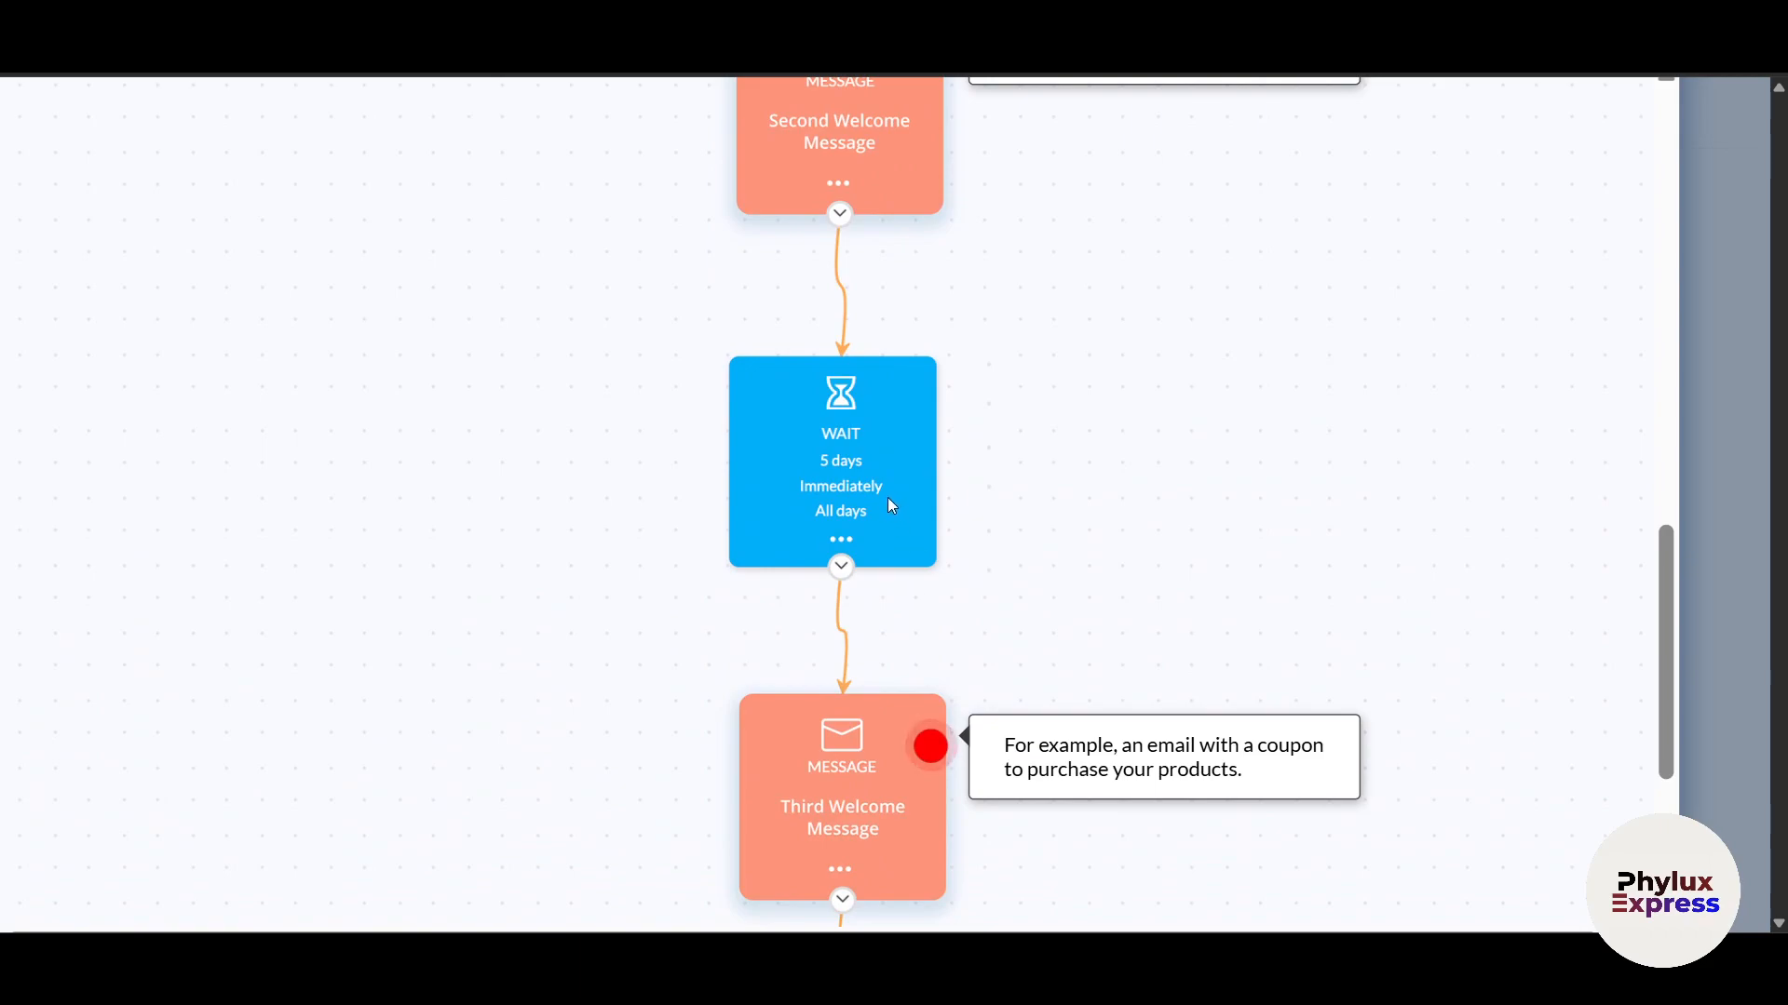
pyautogui.scroll(-1, 866, 466)
pyautogui.scroll(-3, 854, 454)
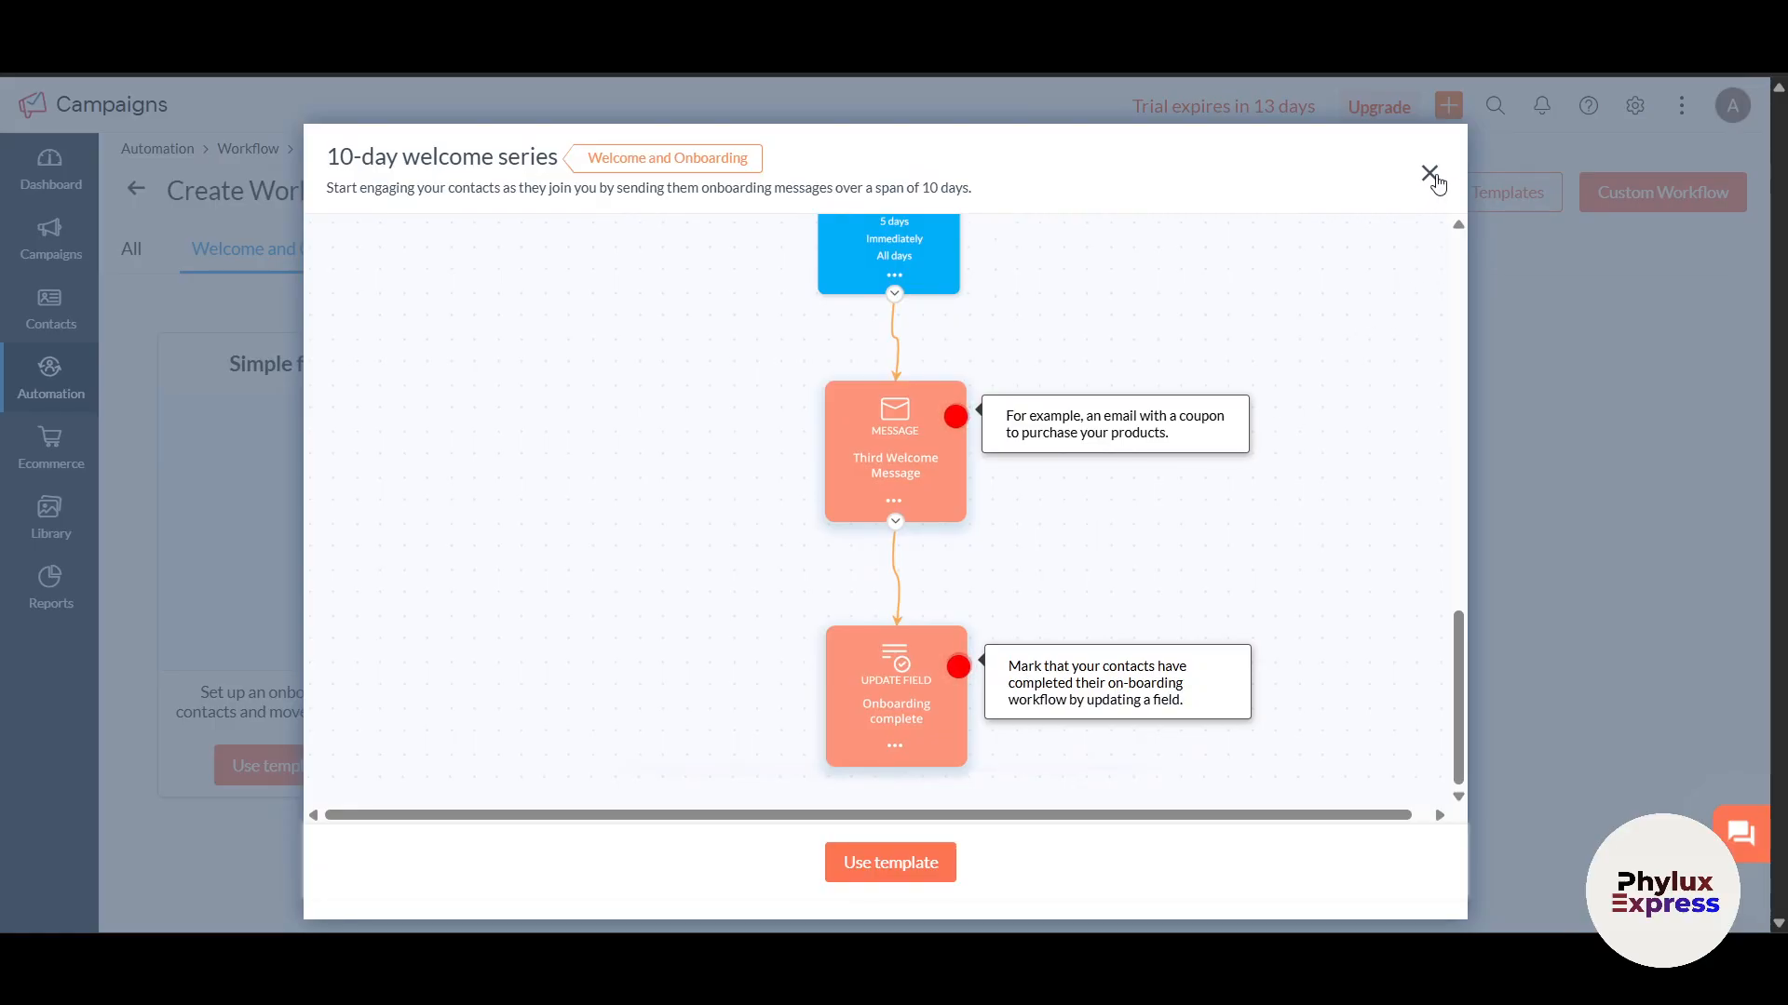
pyautogui.click(1513, 104)
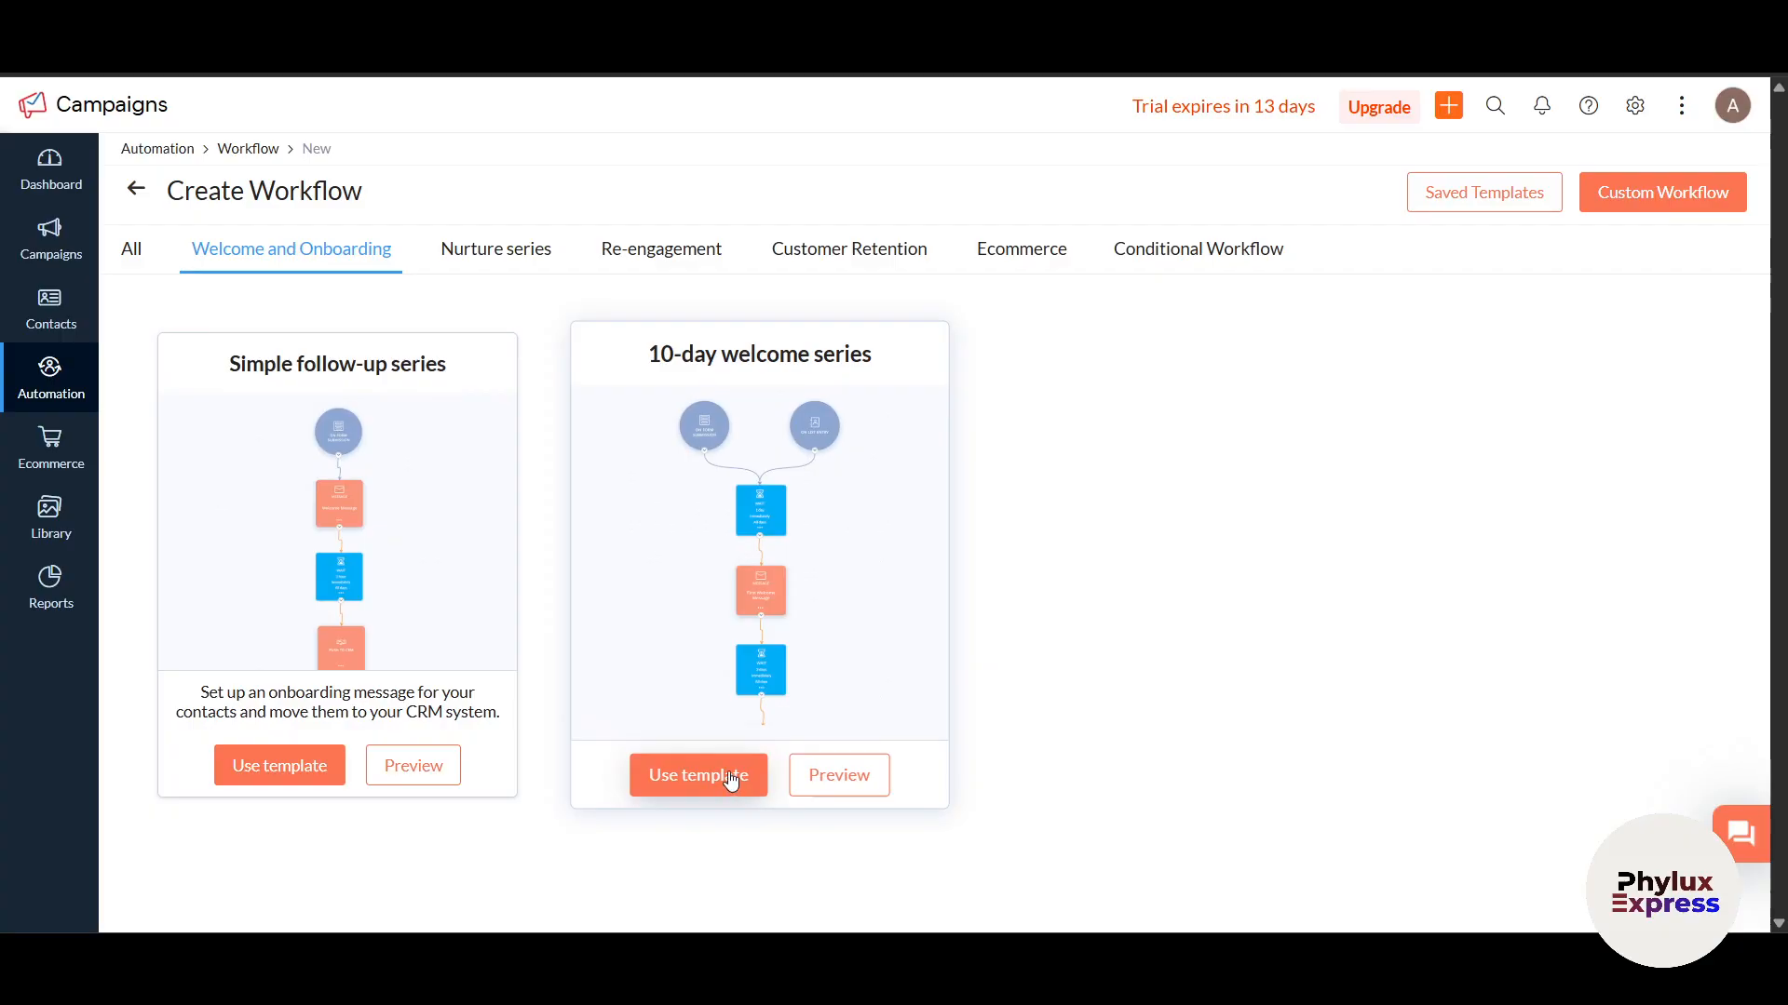
# Step: Create a workflow from the Simple follow-up series template and move the On Form Submission trigger more directly above the message node
pyautogui.click(250, 779)
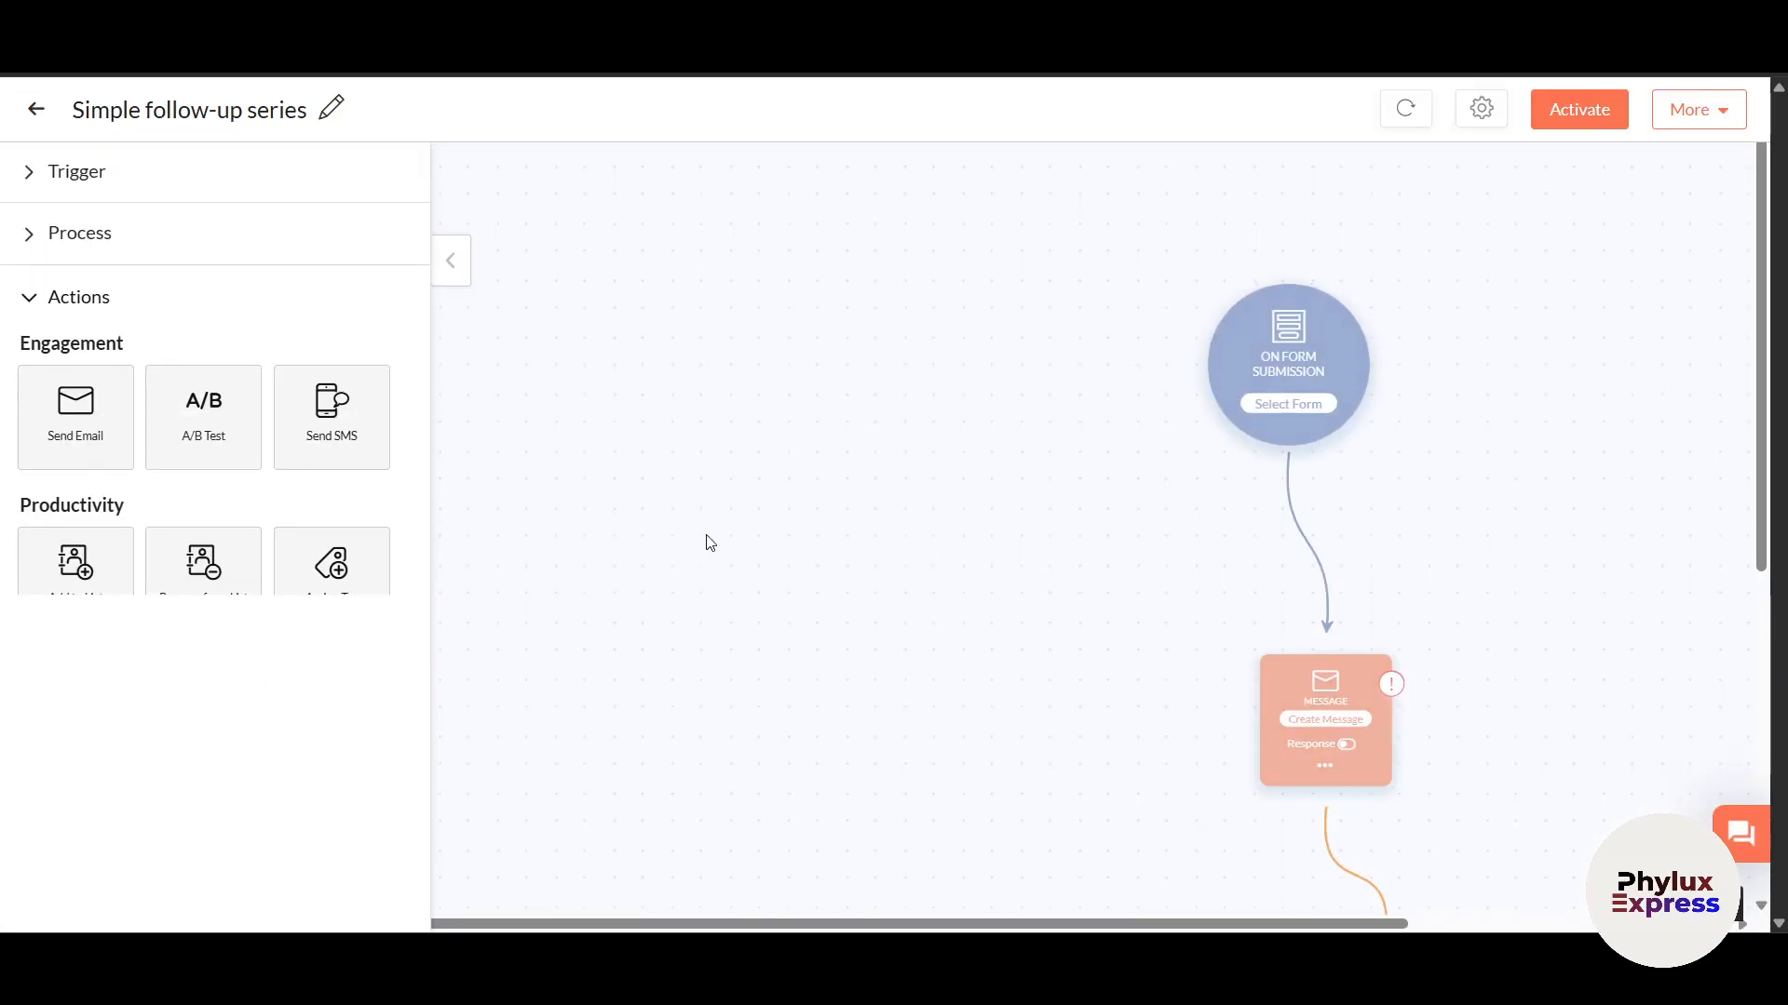
pyautogui.scroll(-6, 1123, 512)
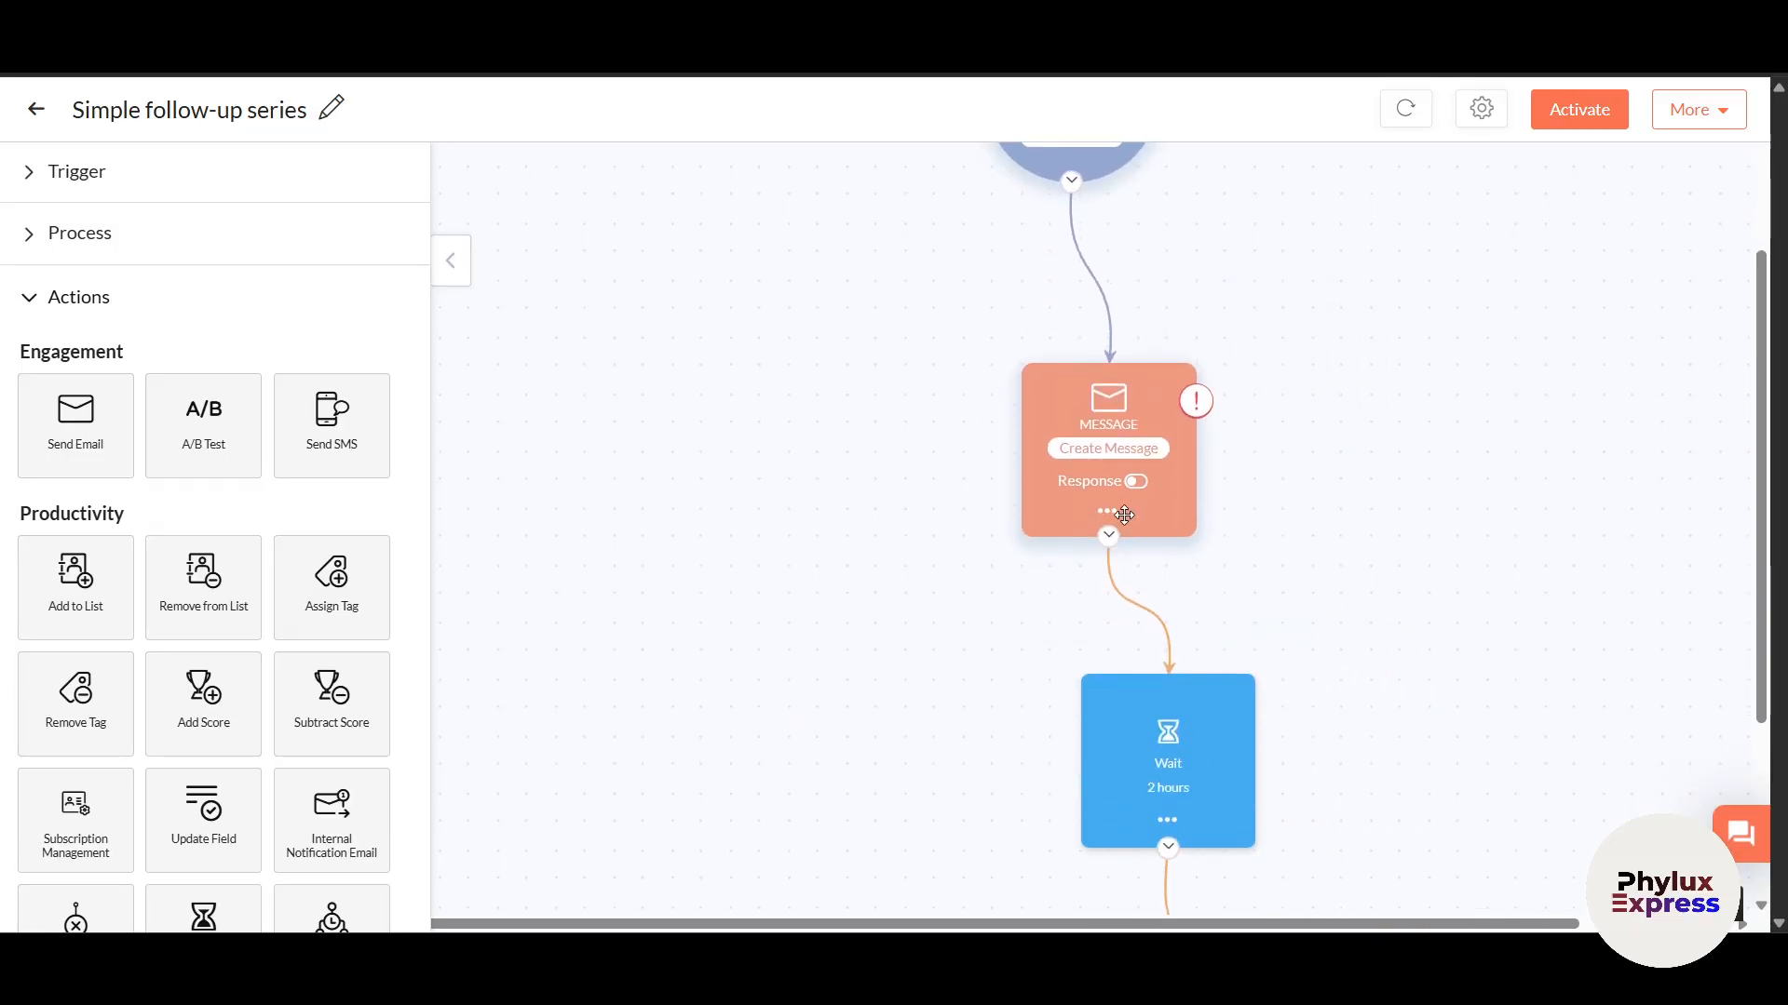
pyautogui.scroll(6, 1108, 524)
pyautogui.moveTo(1096, 526); pyautogui.dragTo(905, 514)
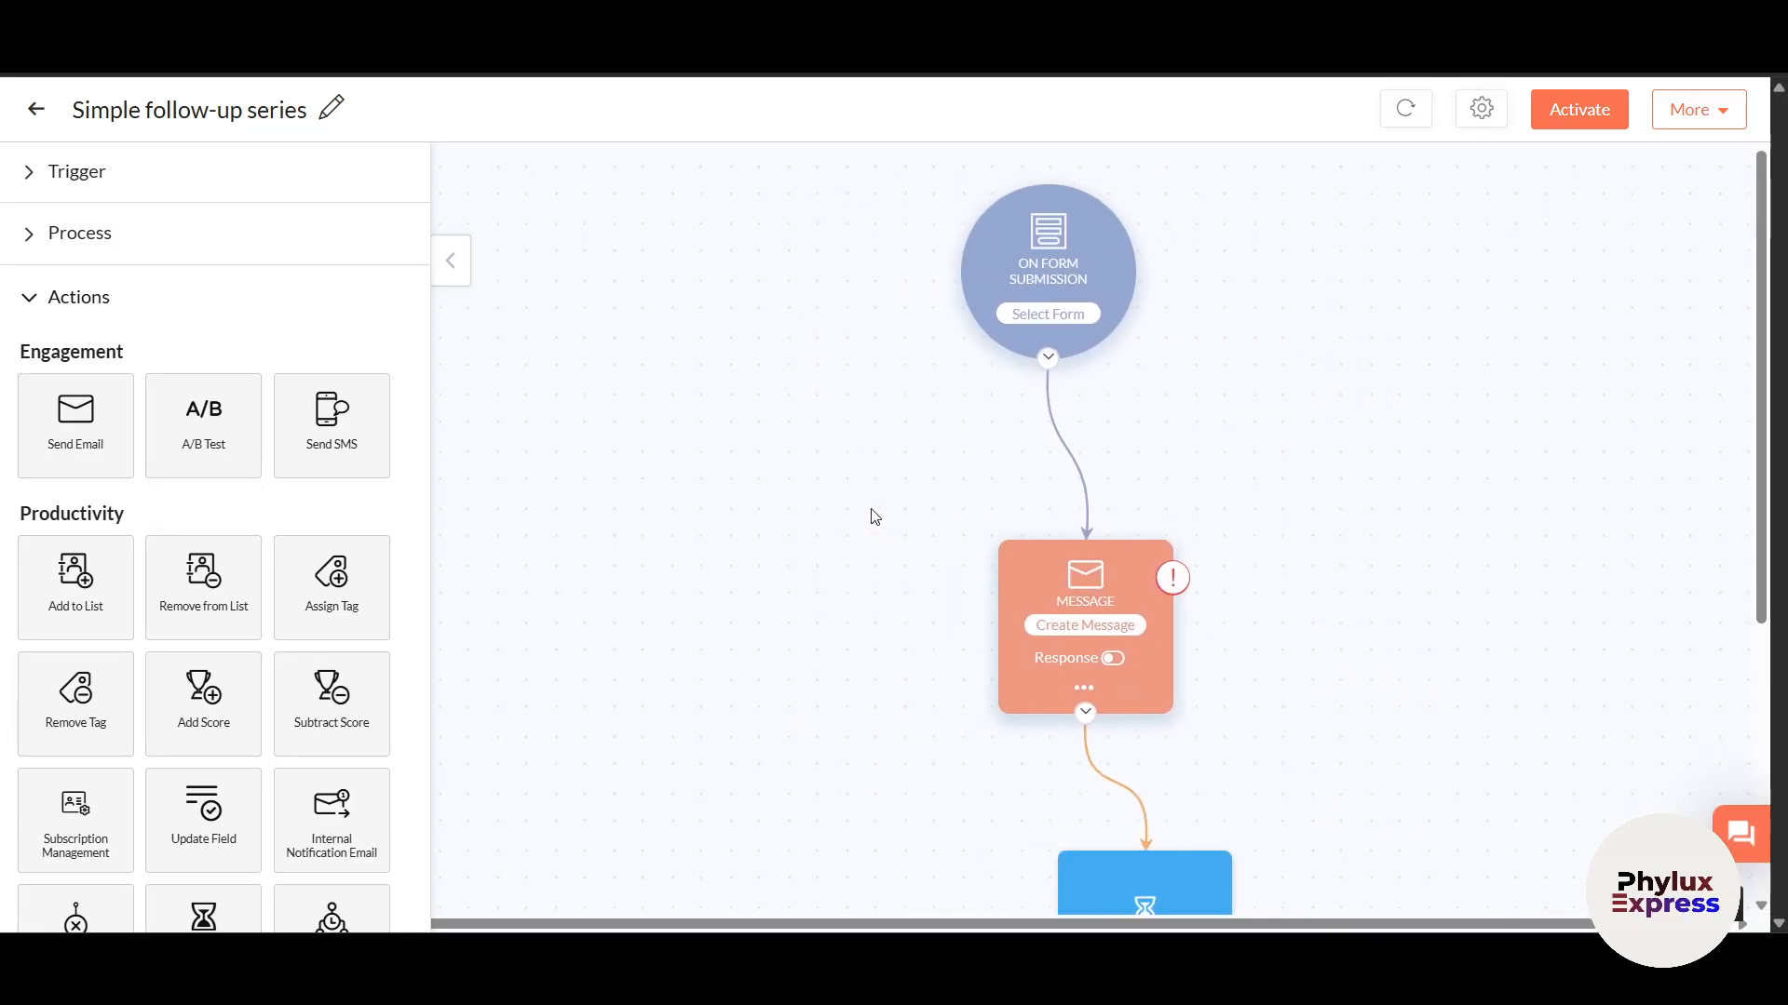
pyautogui.moveTo(1030, 339); pyautogui.dragTo(1080, 298)
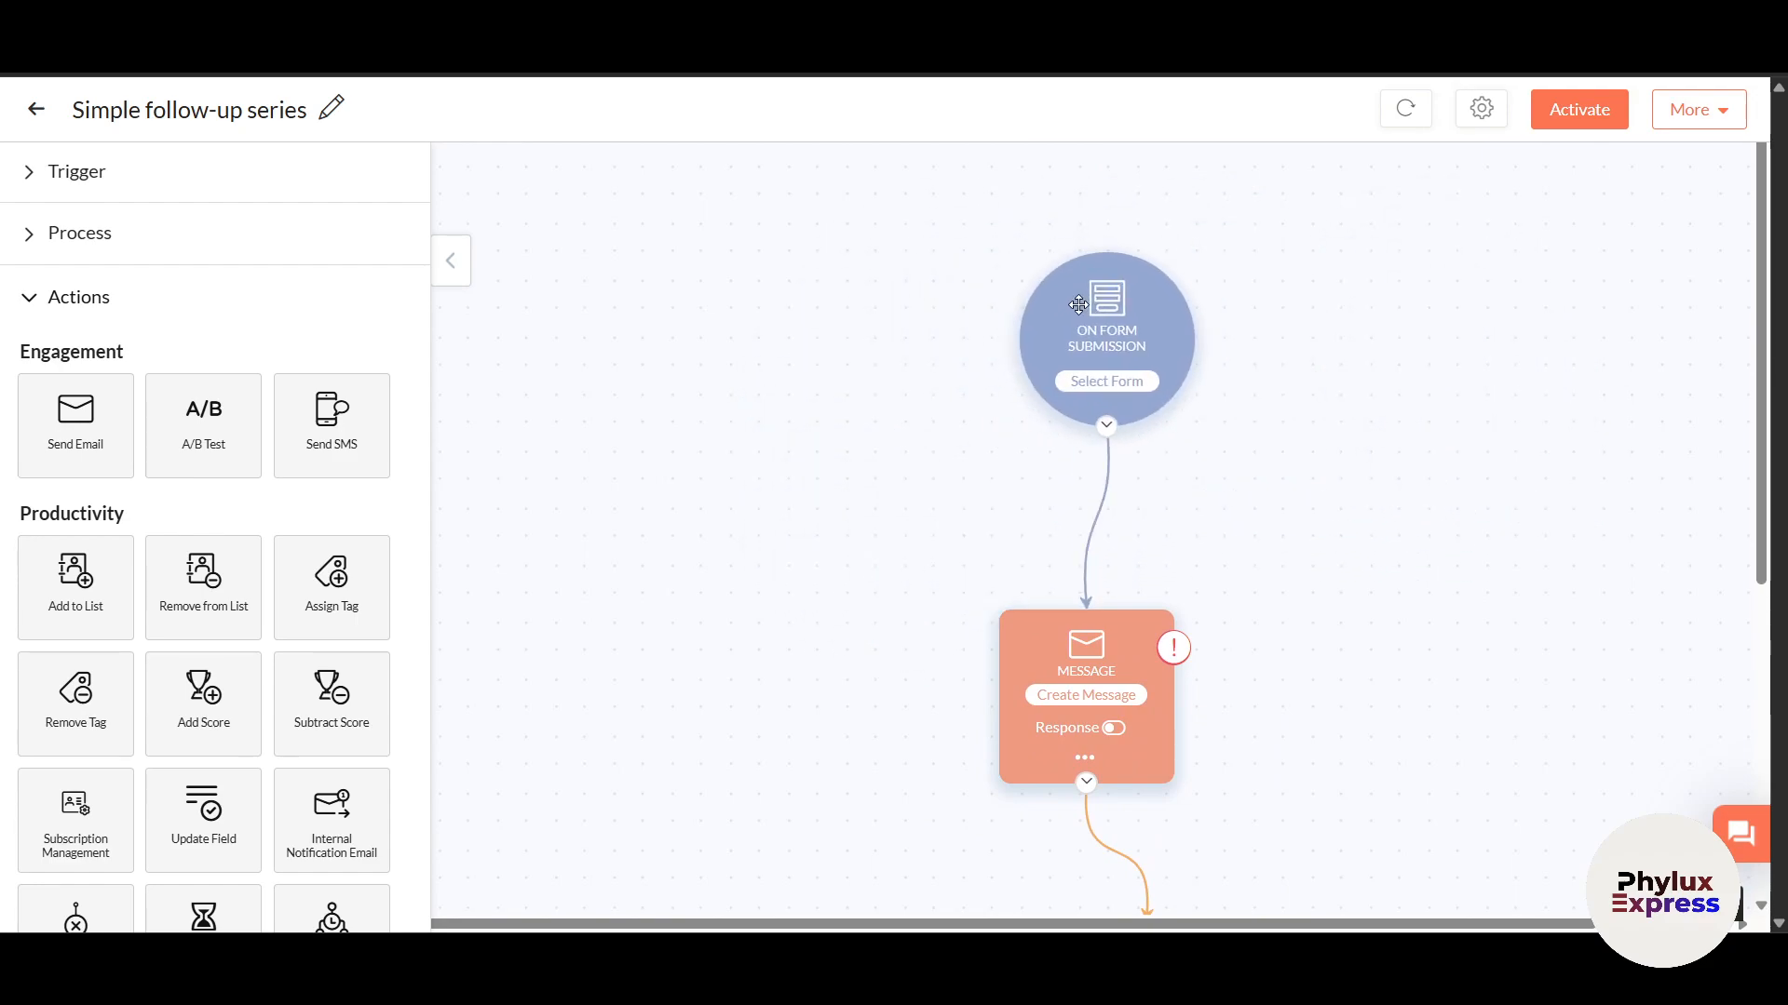
# Step: Configure the On Form Submission trigger to fire for any signup form and save it
pyautogui.click(1126, 382)
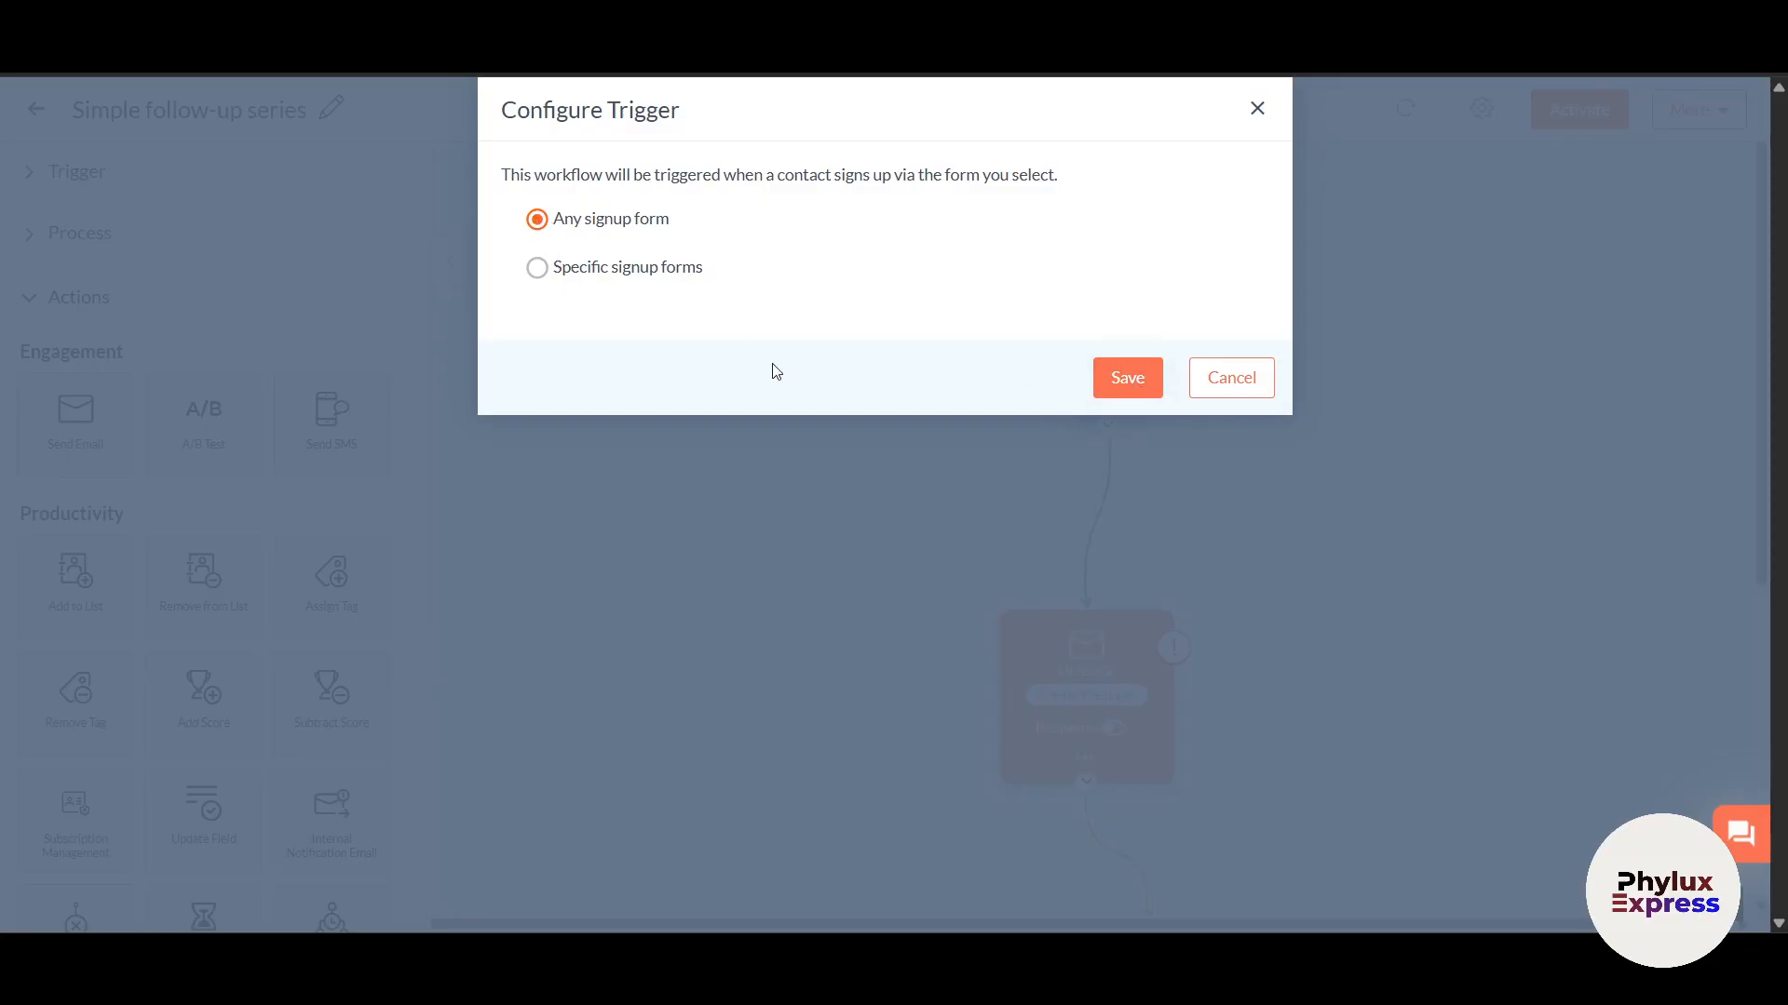
pyautogui.click(540, 270)
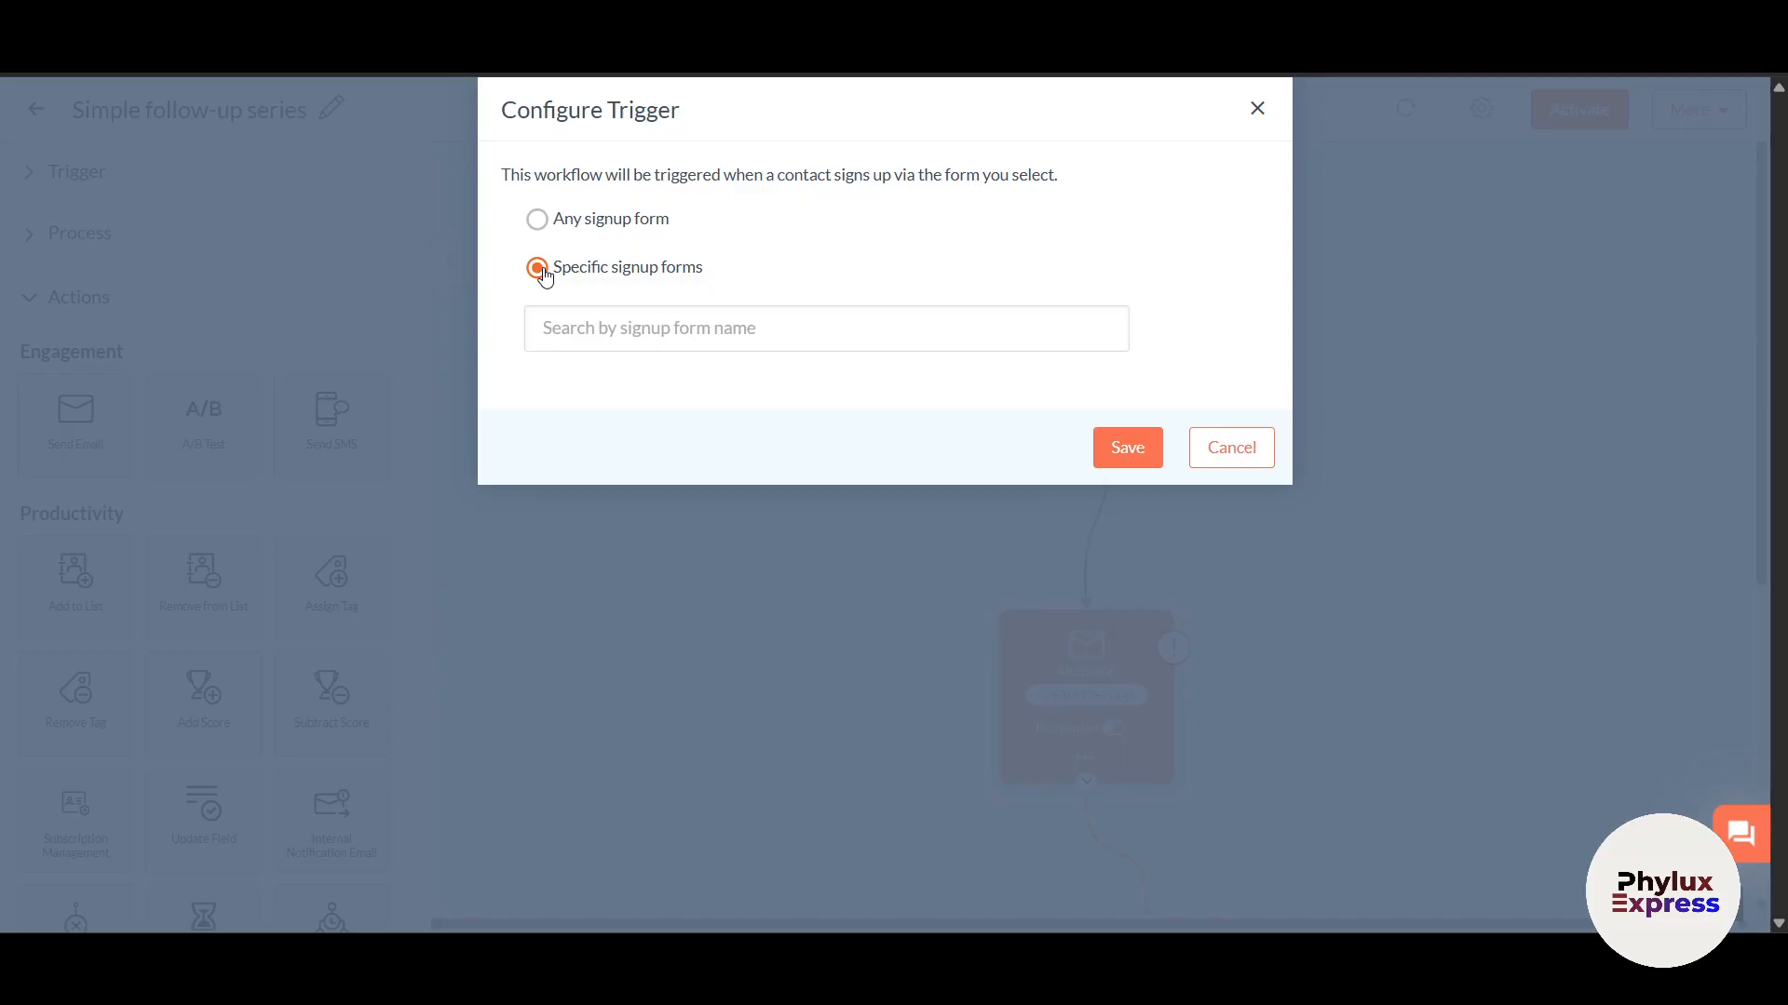
pyautogui.click(538, 222)
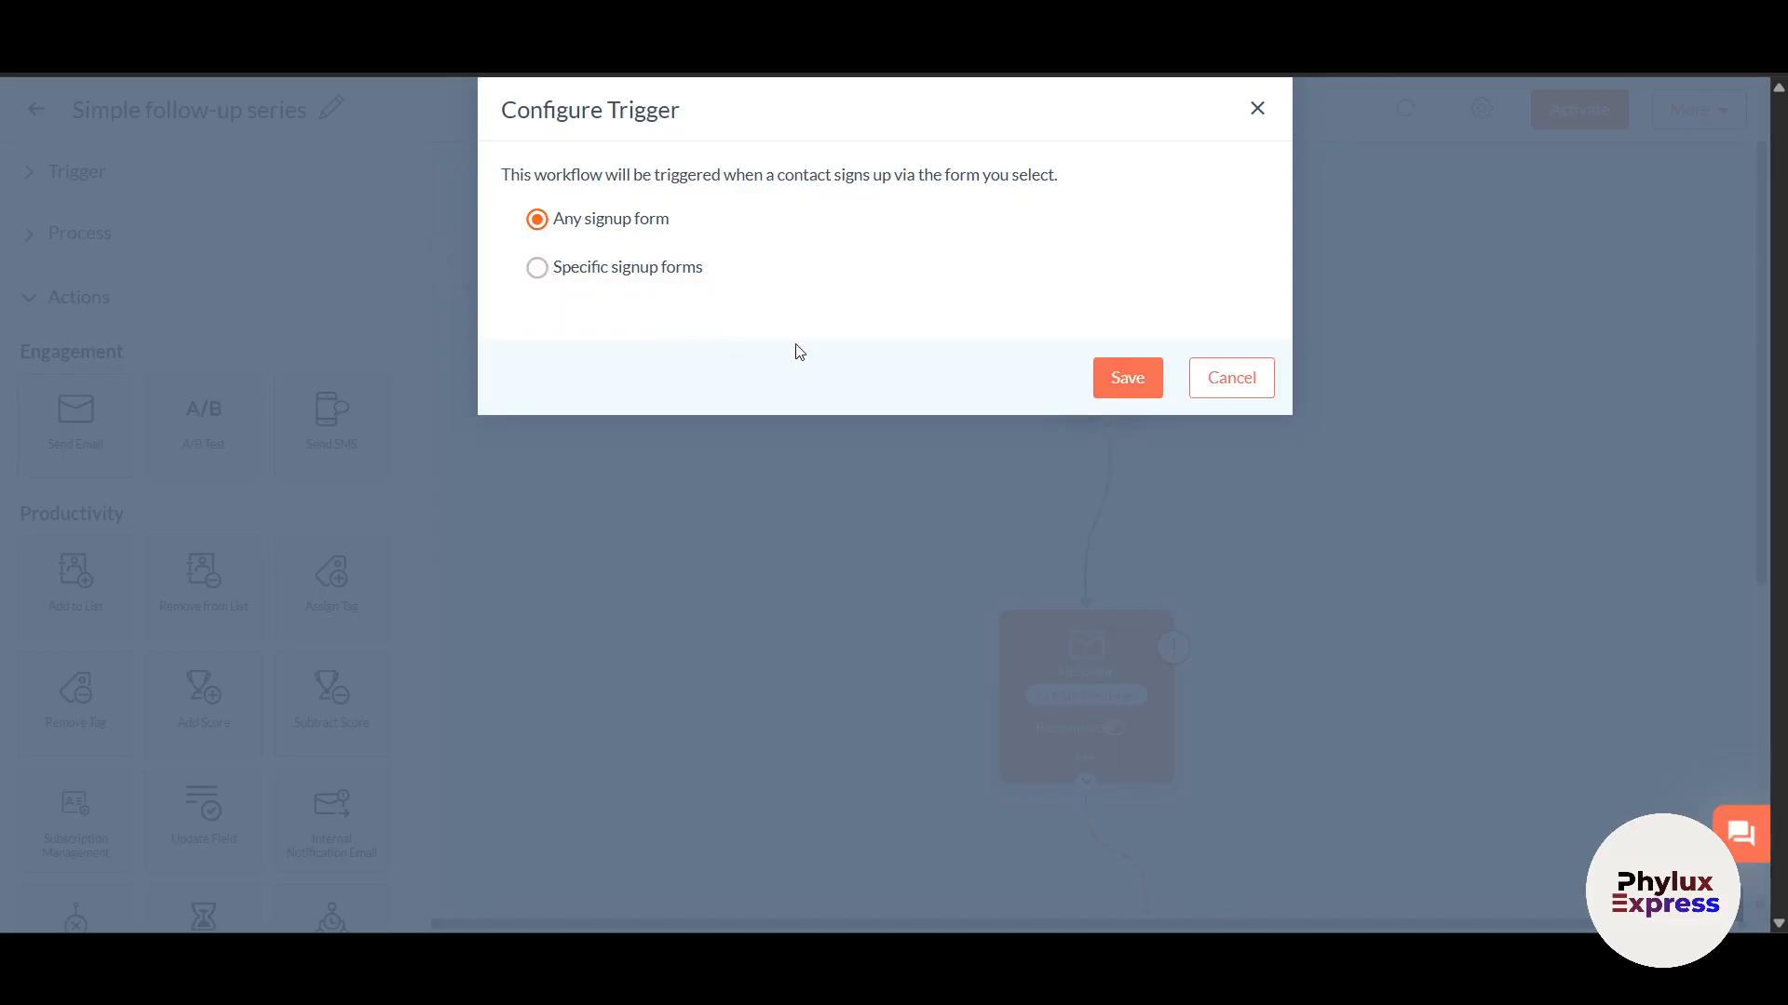
pyautogui.click(1108, 379)
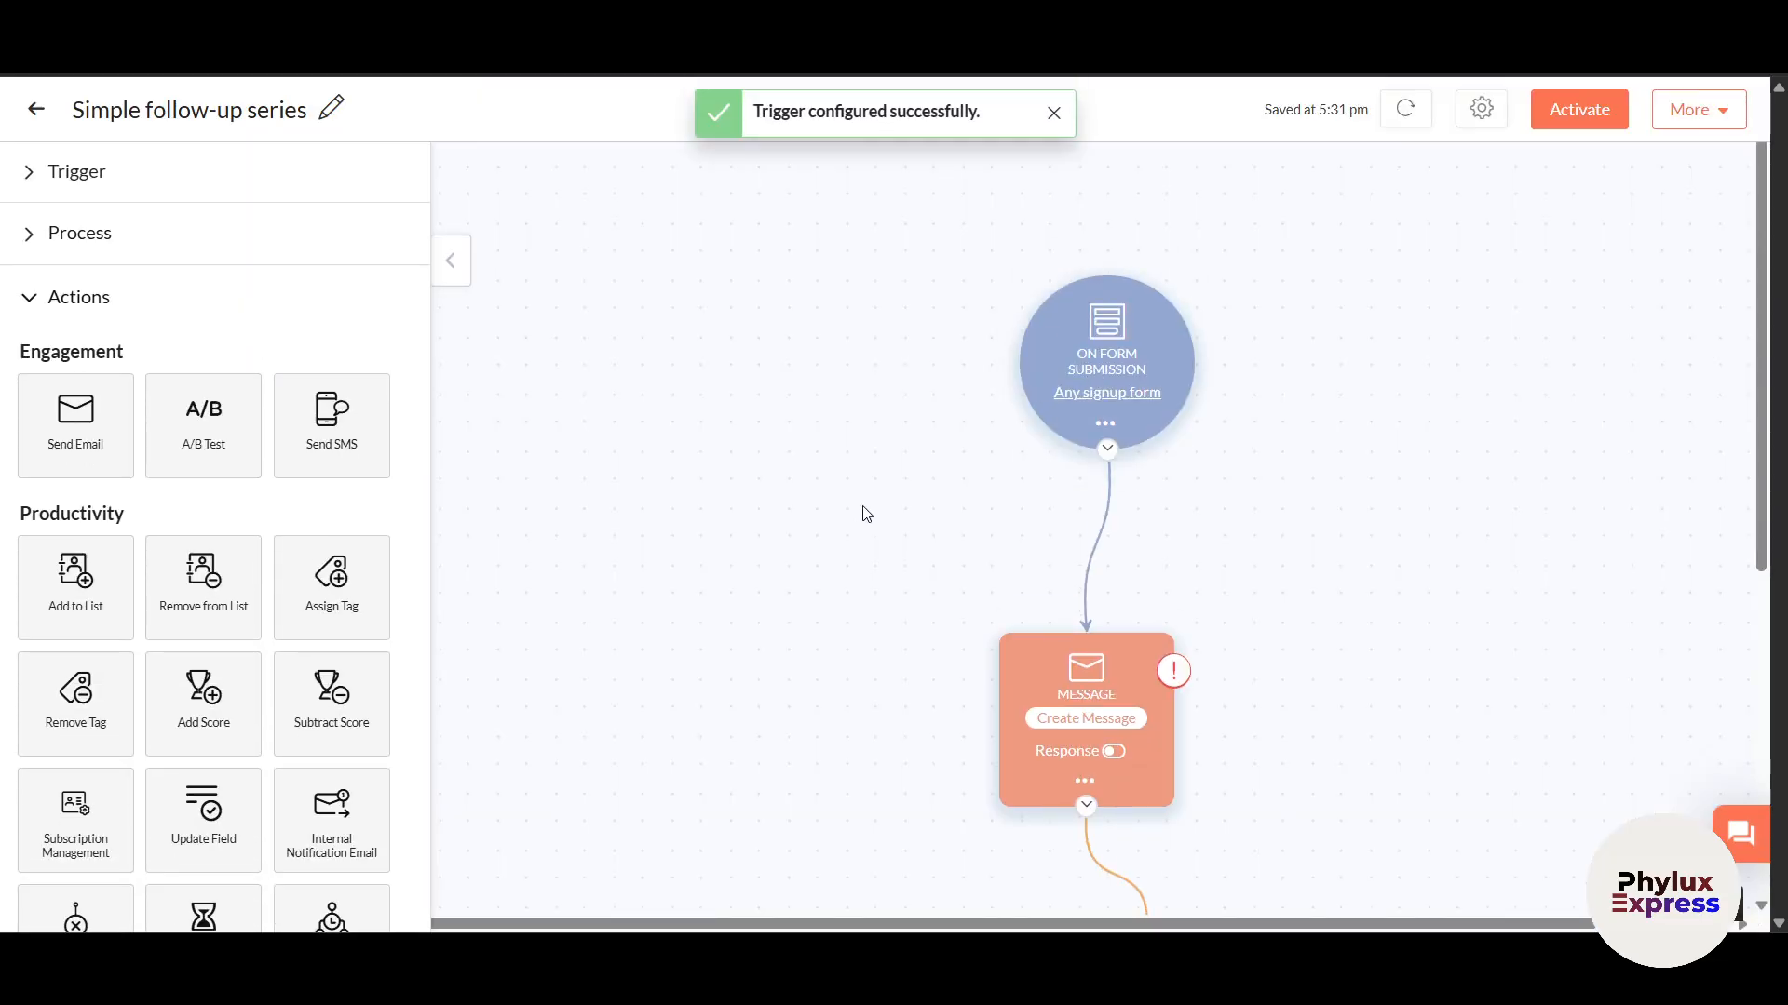
# Step: Create the workflow's message and insert the contact's first name merge tag as the start of its subject
pyautogui.scroll(-1, 94, 445)
pyautogui.scroll(-3, 1121, 669)
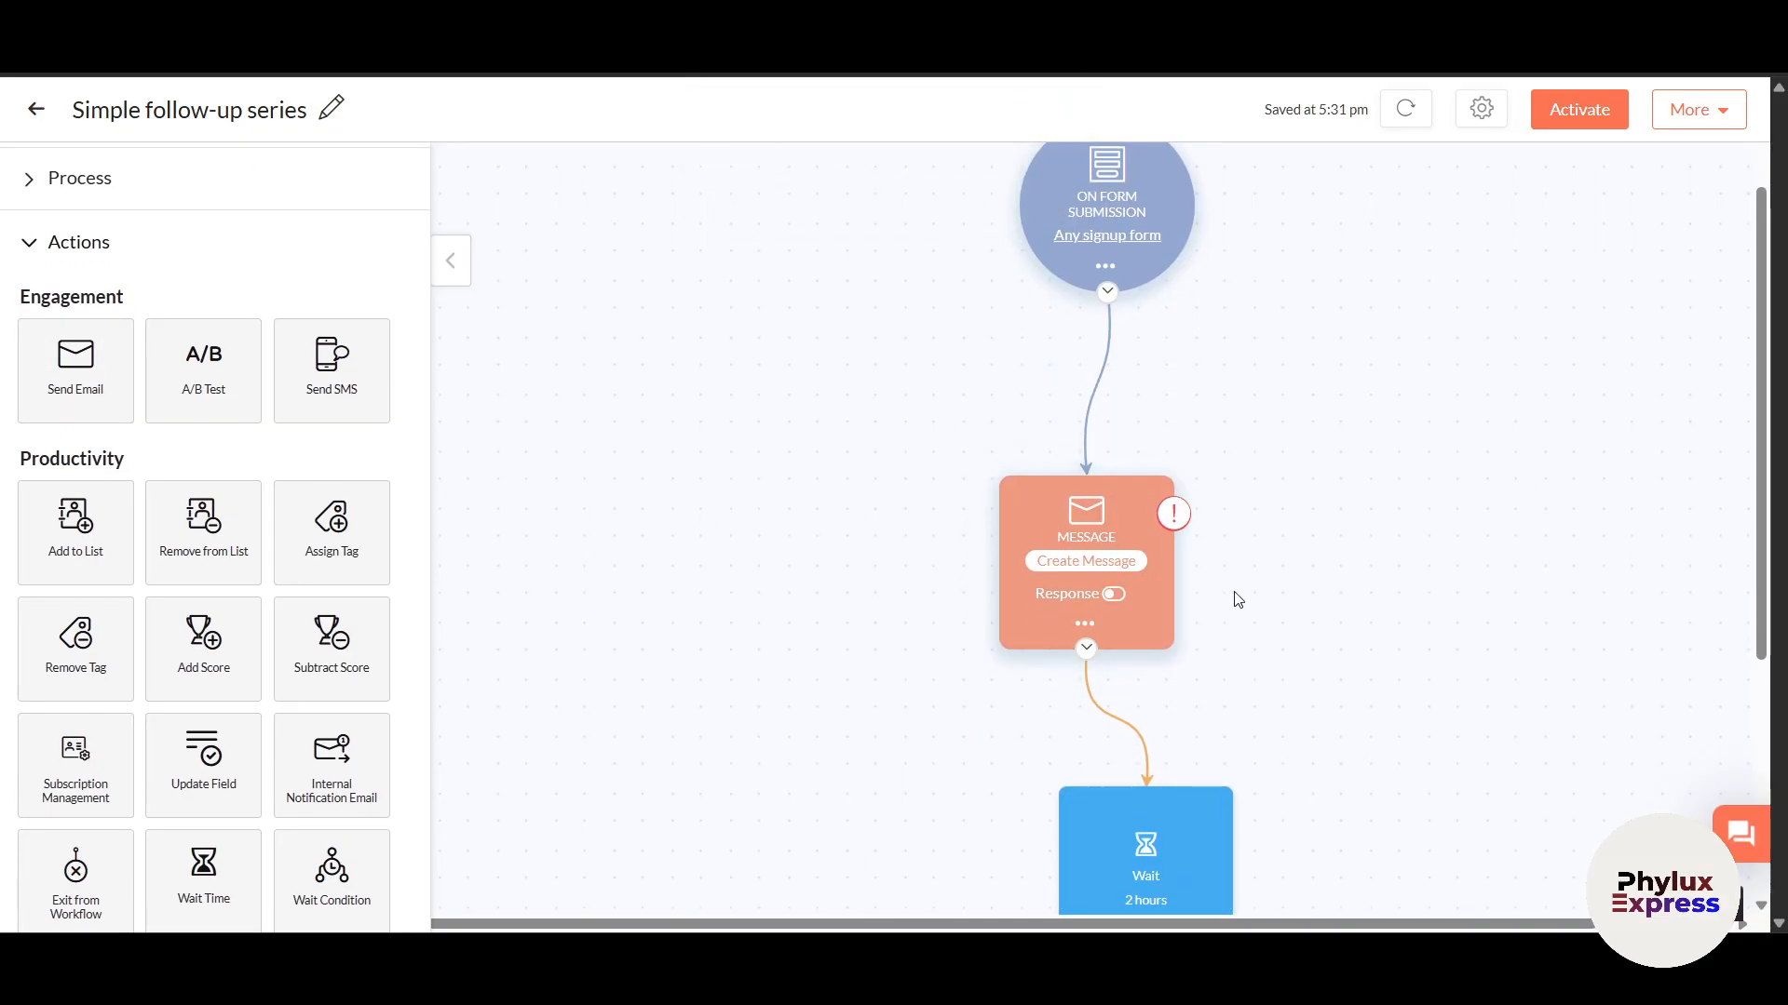
pyautogui.click(1082, 564)
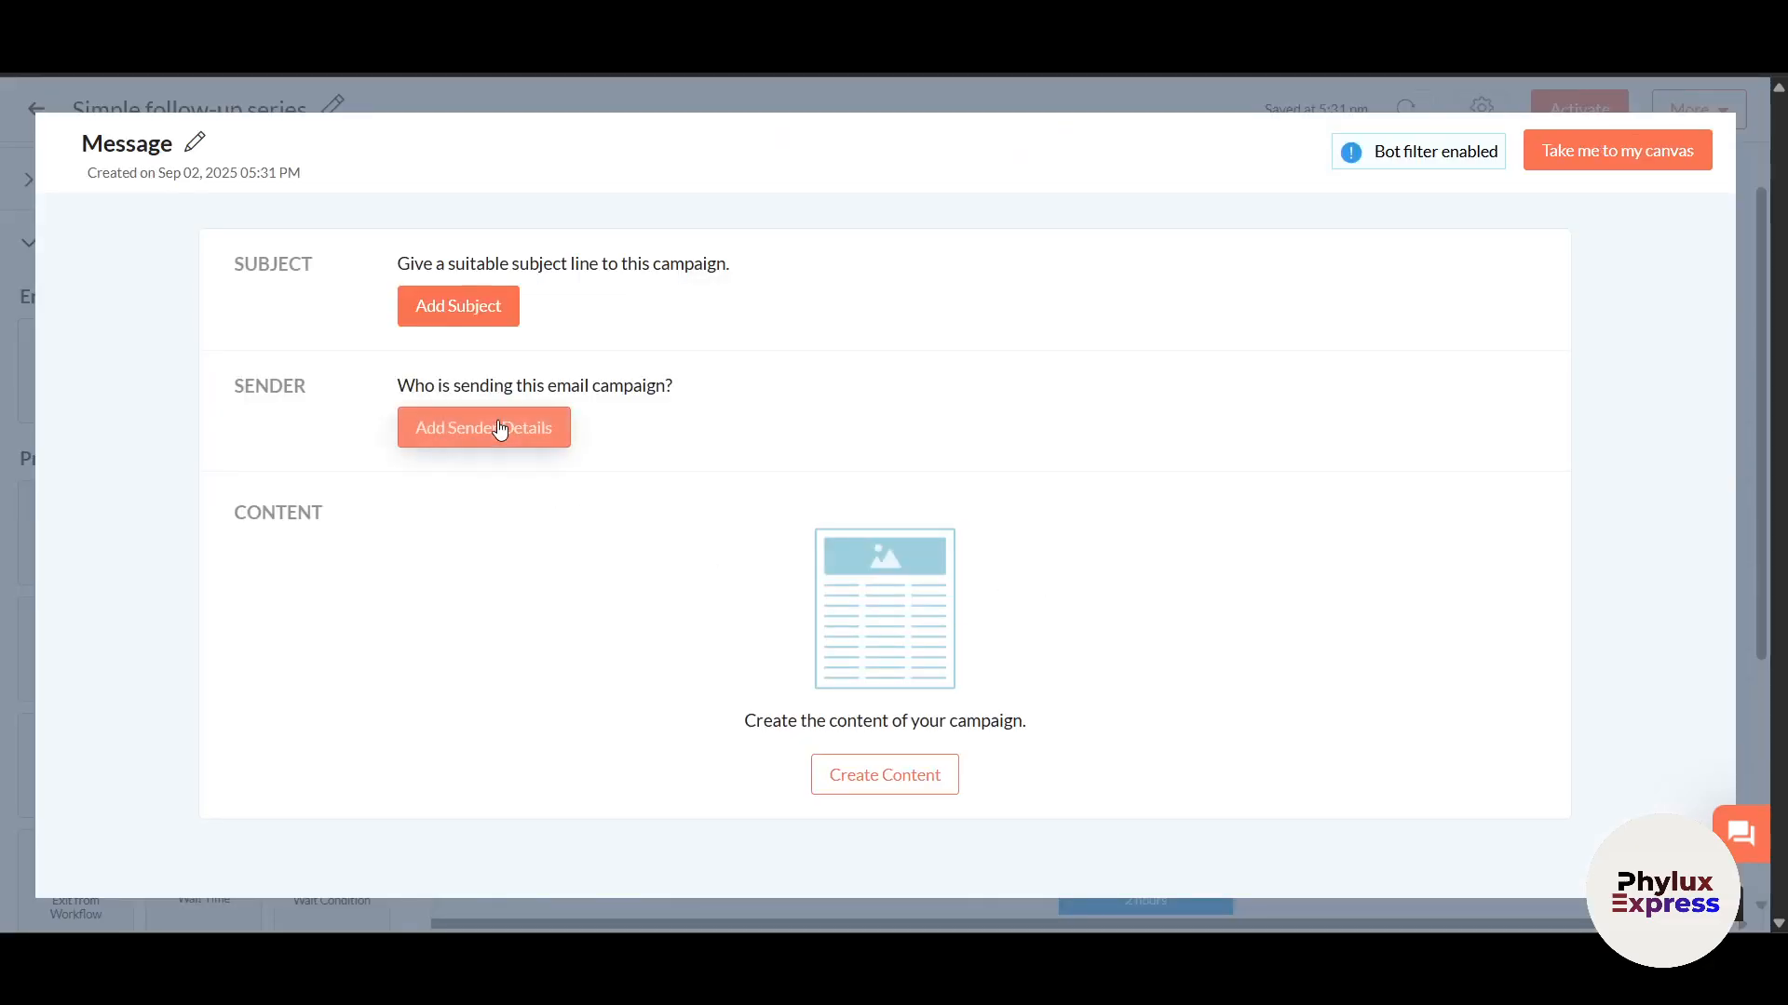
pyautogui.click(445, 319)
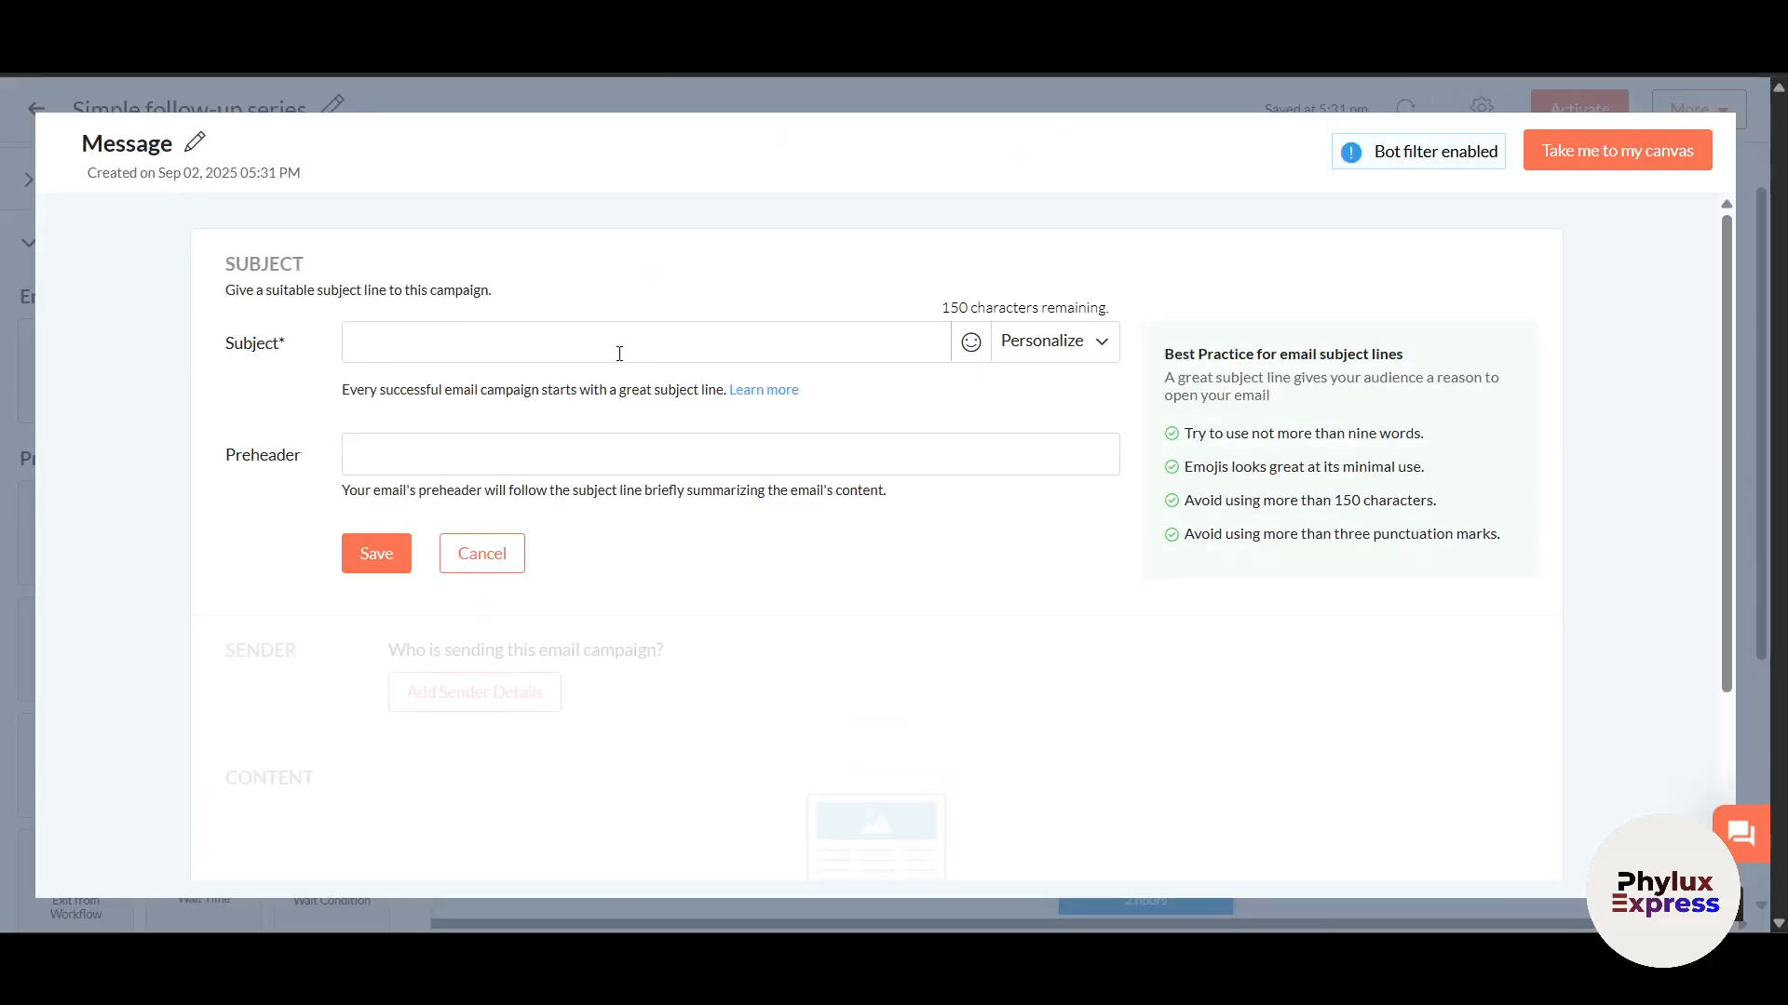
pyautogui.click(1031, 361)
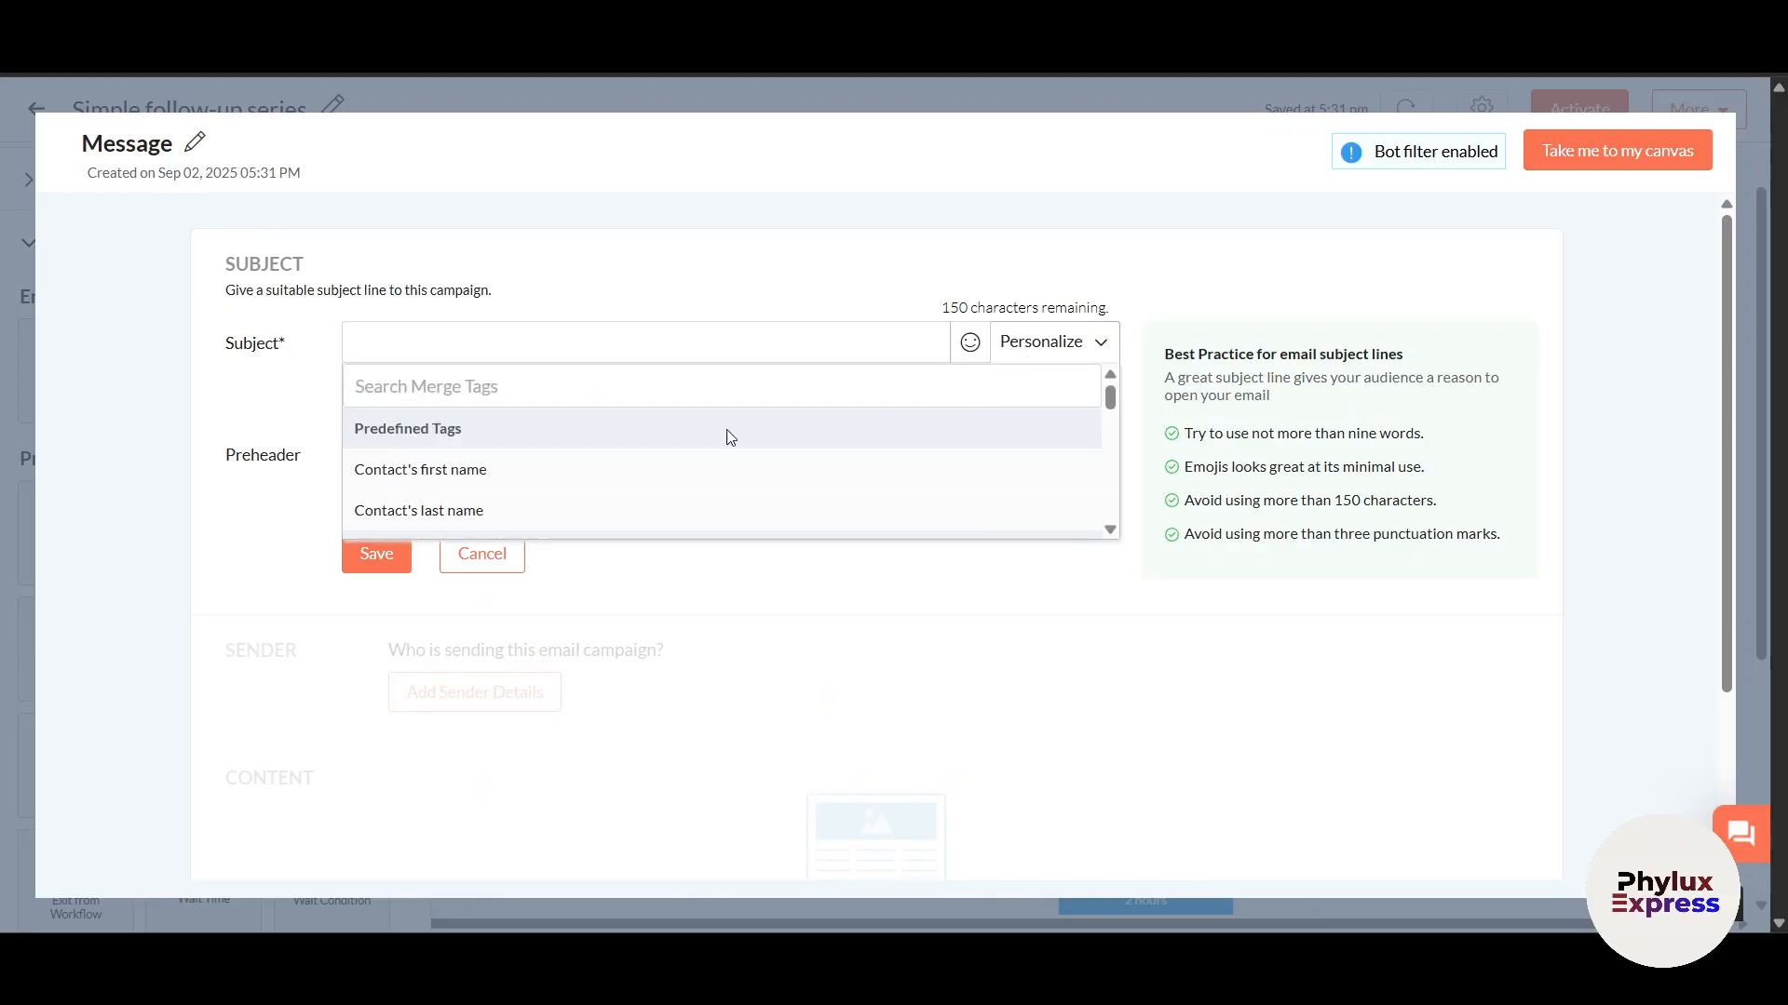
pyautogui.click(475, 470)
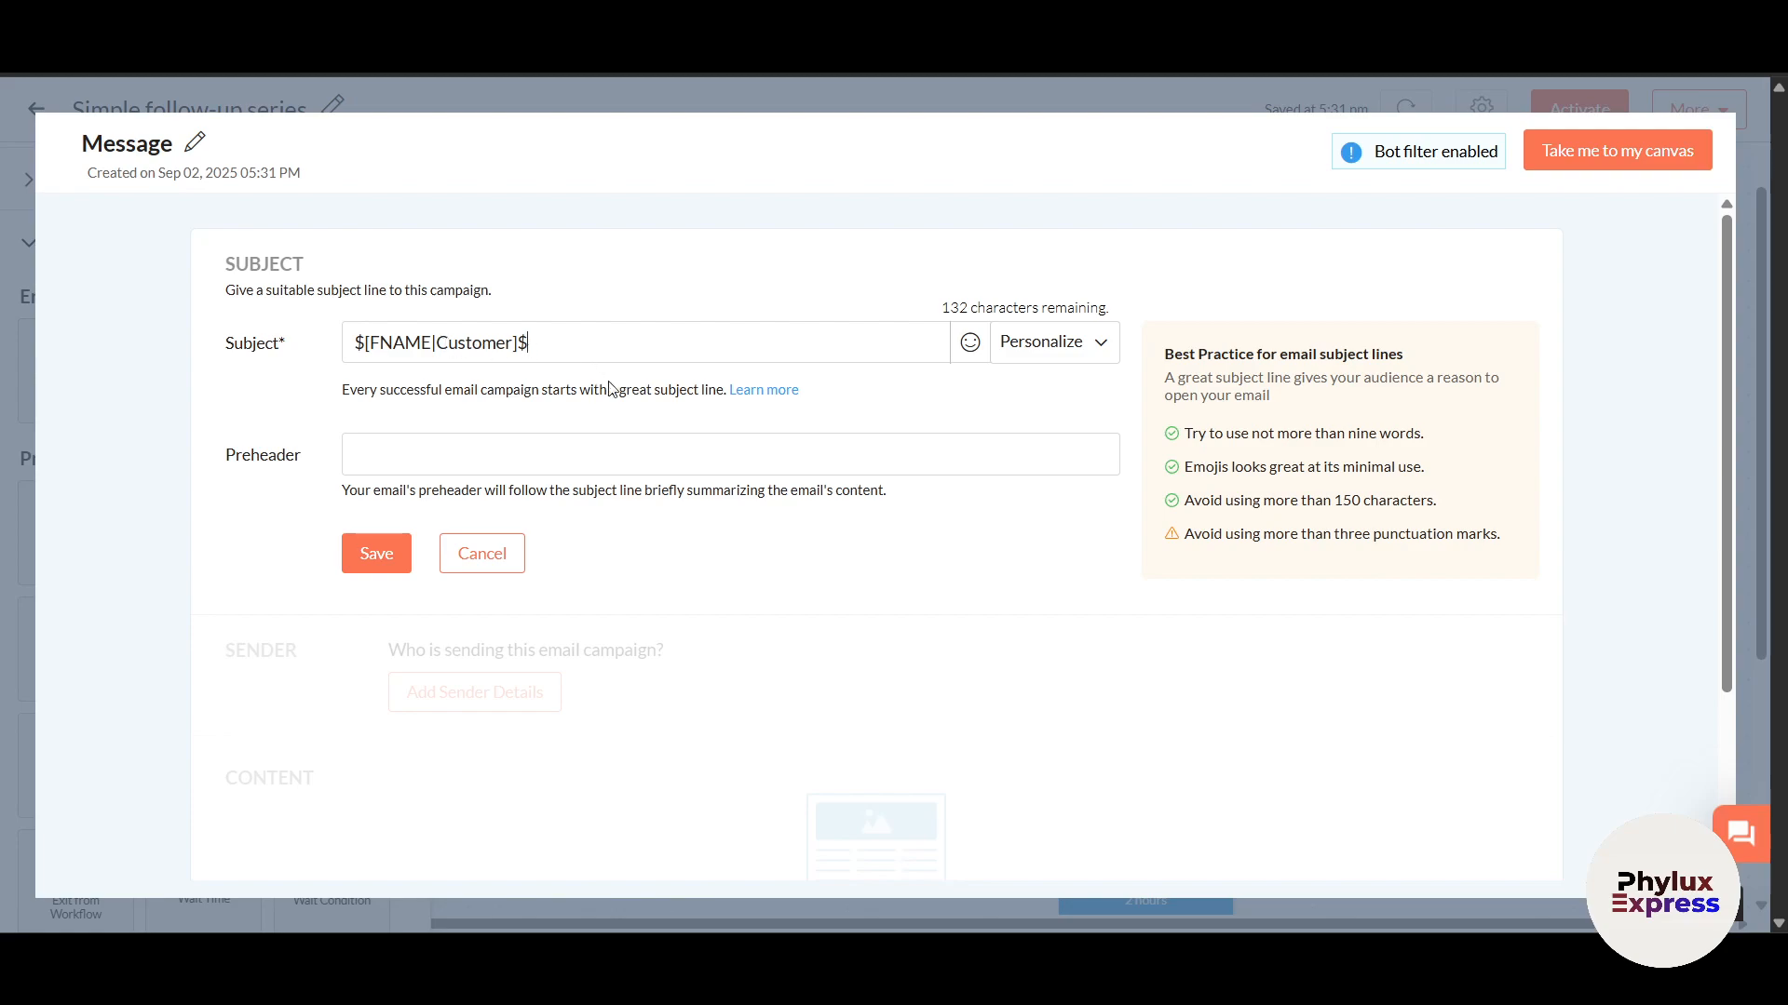
# Step: Complete the subject line after the merge tag with "welcome to the tribe"
pyautogui.scroll(-2, 857, 562)
pyautogui.scroll(2, 857, 562)
pyautogui.press('BackSpace')
pyautogui.press('BackSpace')
pyautogui.write('welcome to the tr')
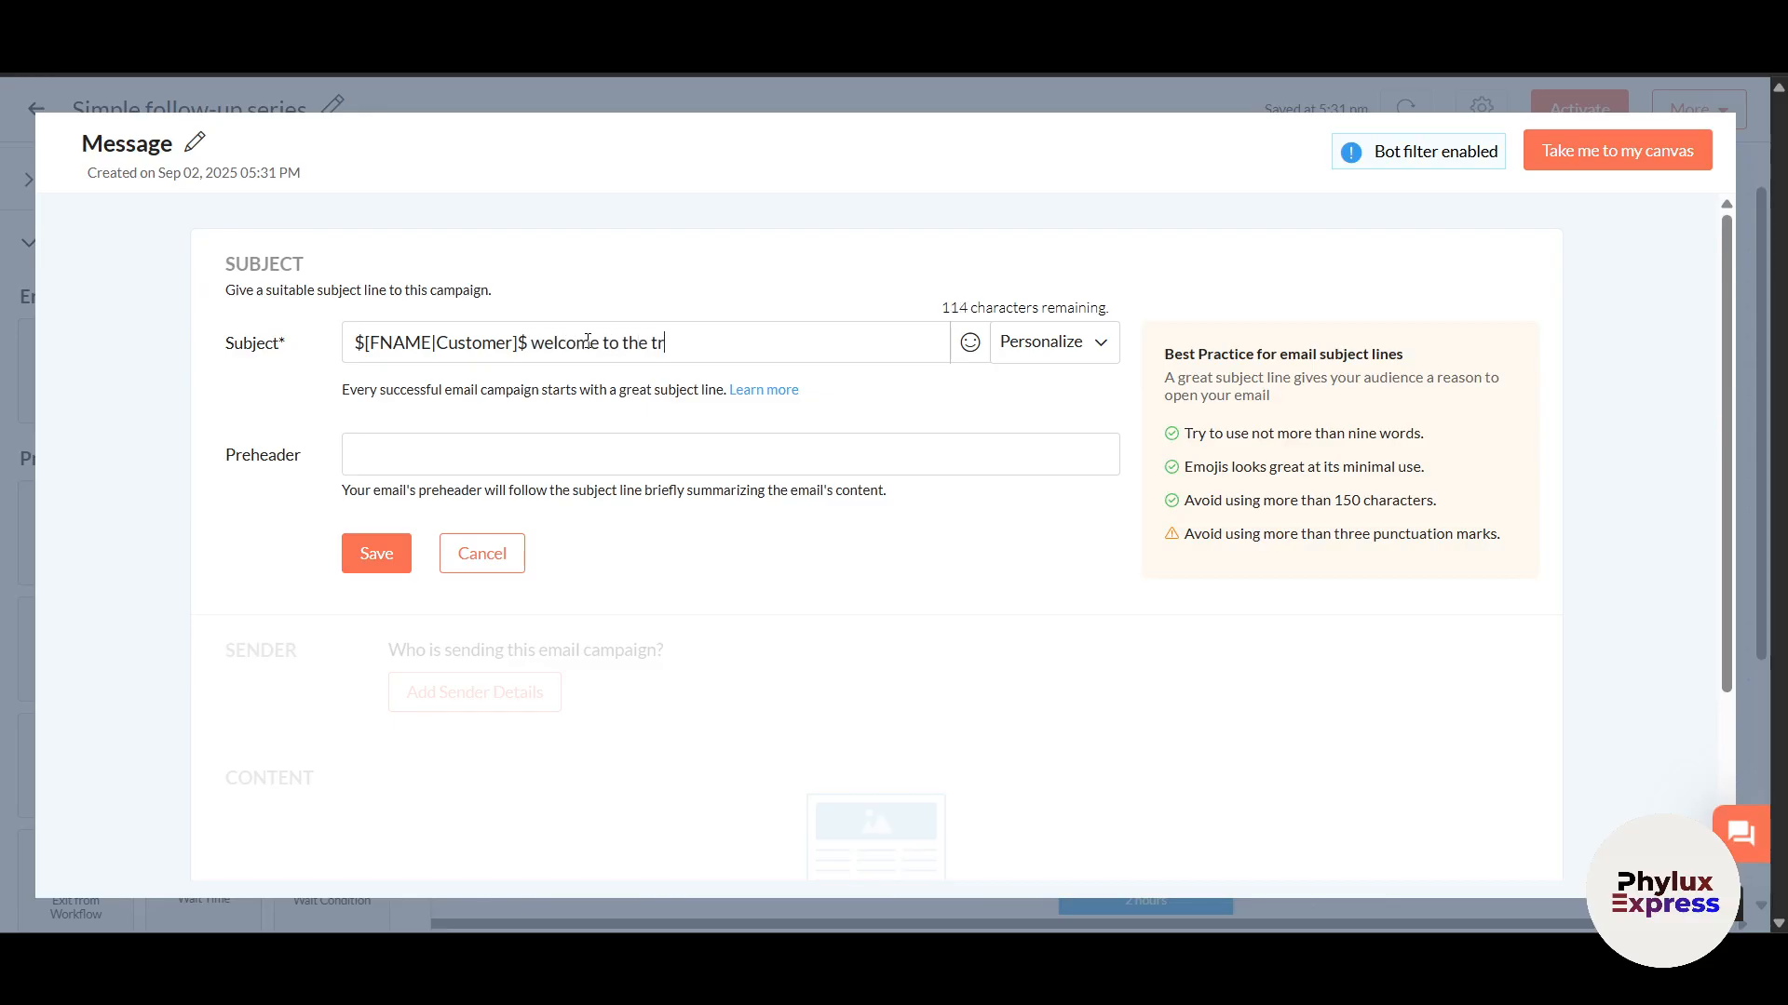
# Step: Check how email previews look in the Gmail inbox, set the message's preheader to "hello everyone, welcome" and save the subject details
pyautogui.click(562, 452)
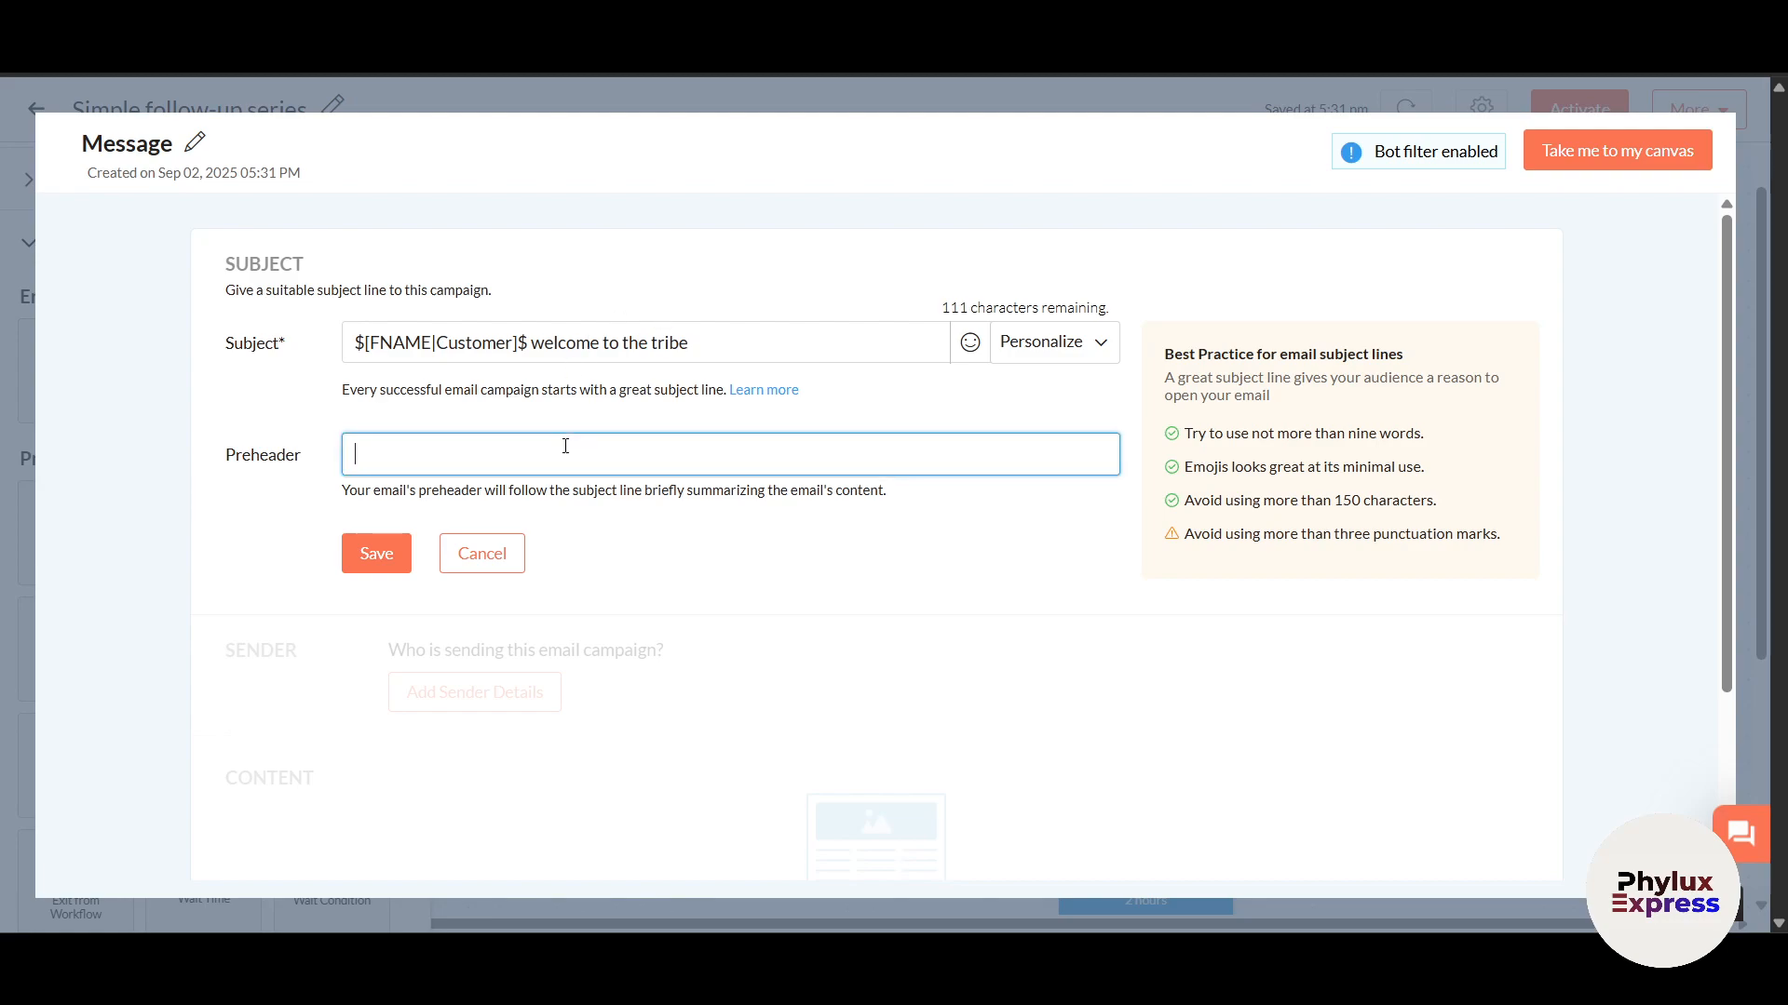
pyautogui.scroll(-1, 550, 446)
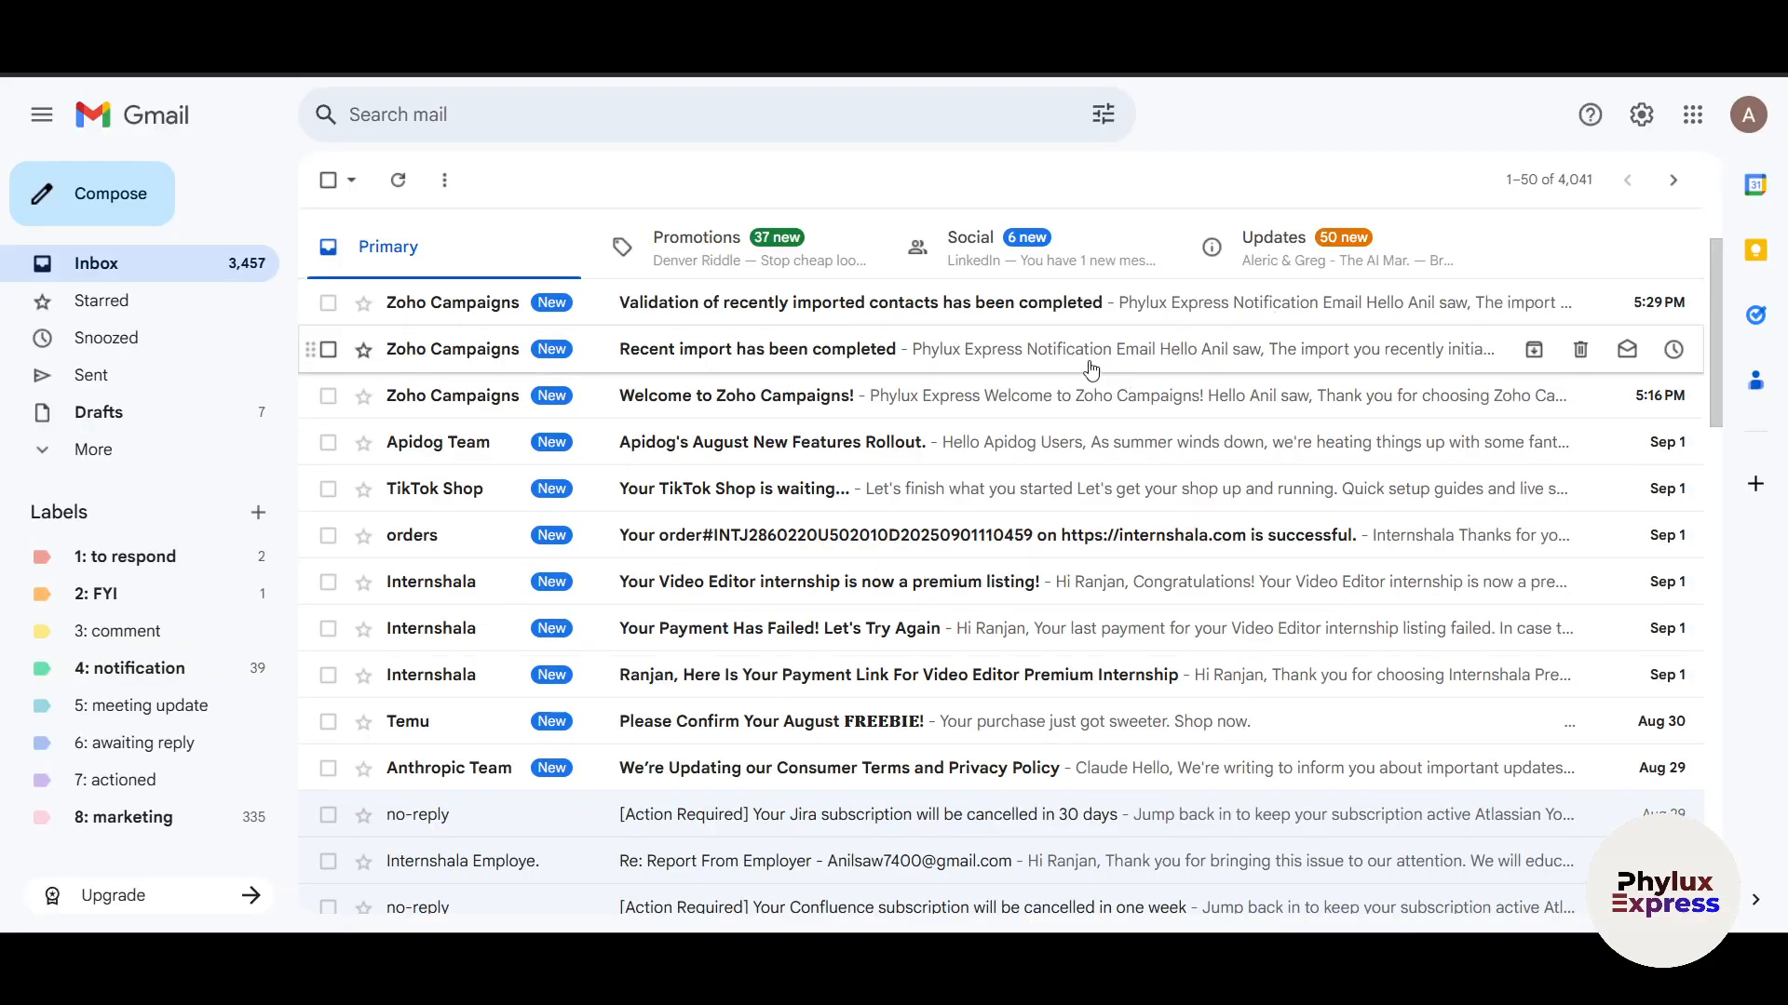
pyautogui.scroll(-3, 1092, 370)
pyautogui.scroll(1, 997, 352)
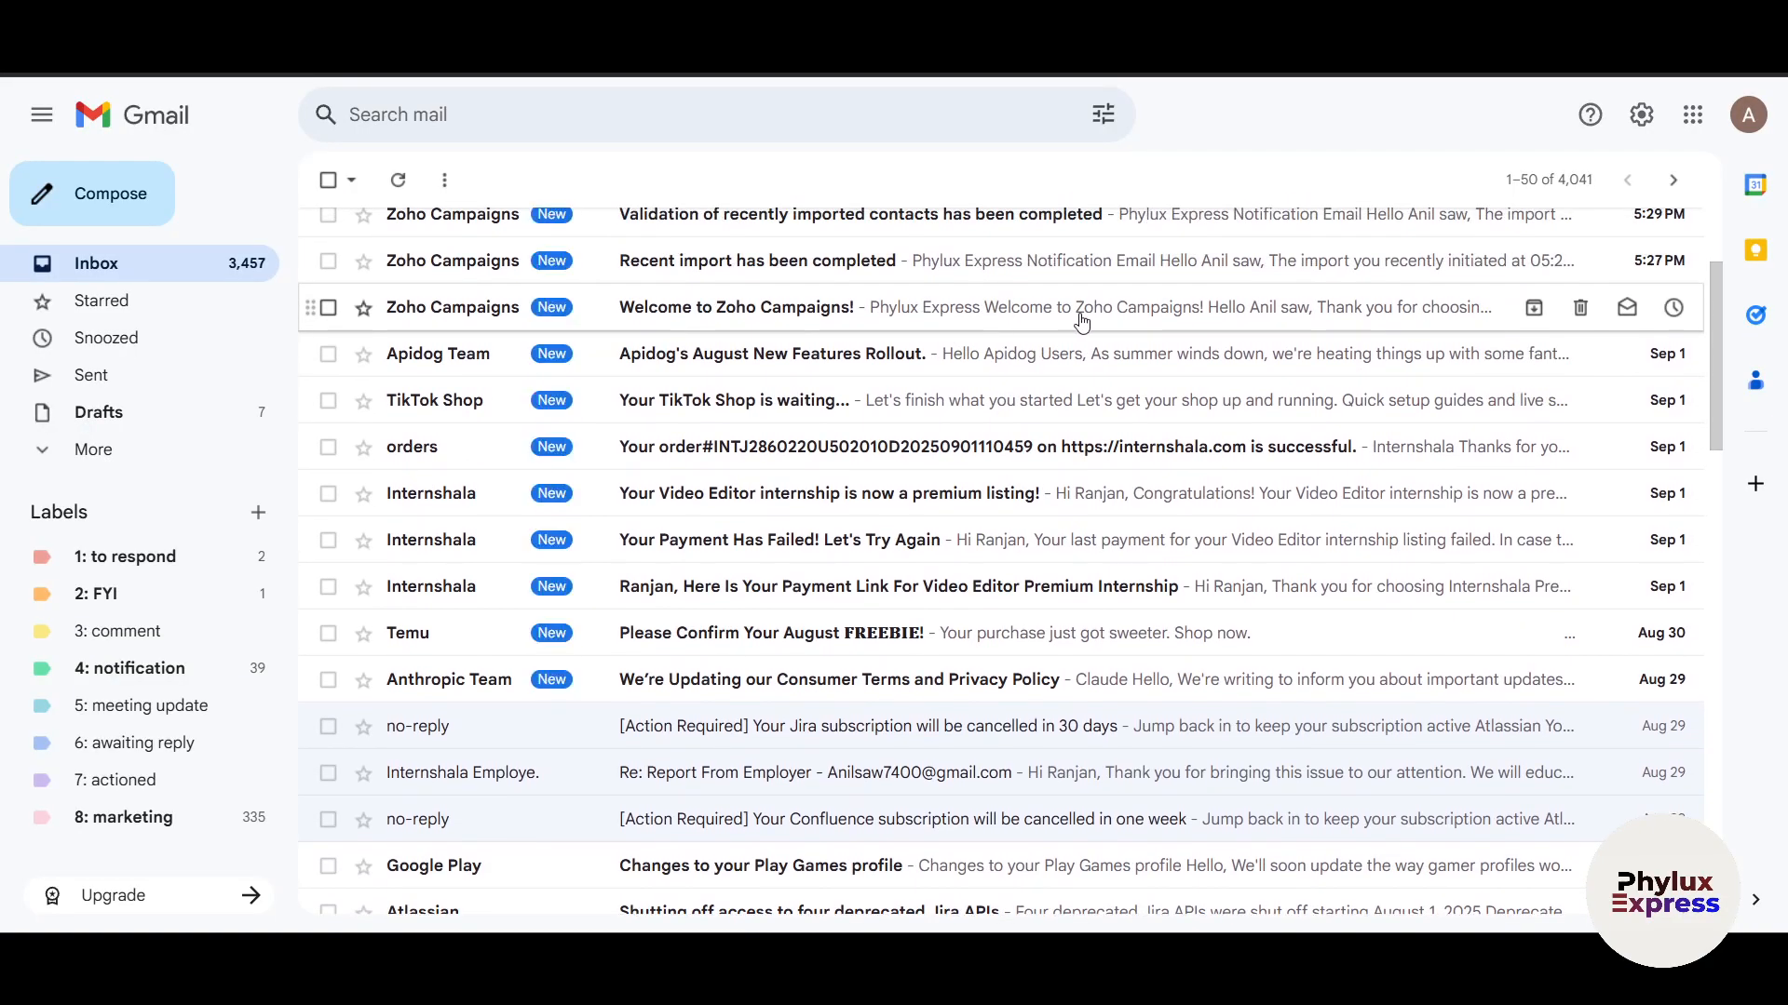
pyautogui.scroll(1, 1245, 319)
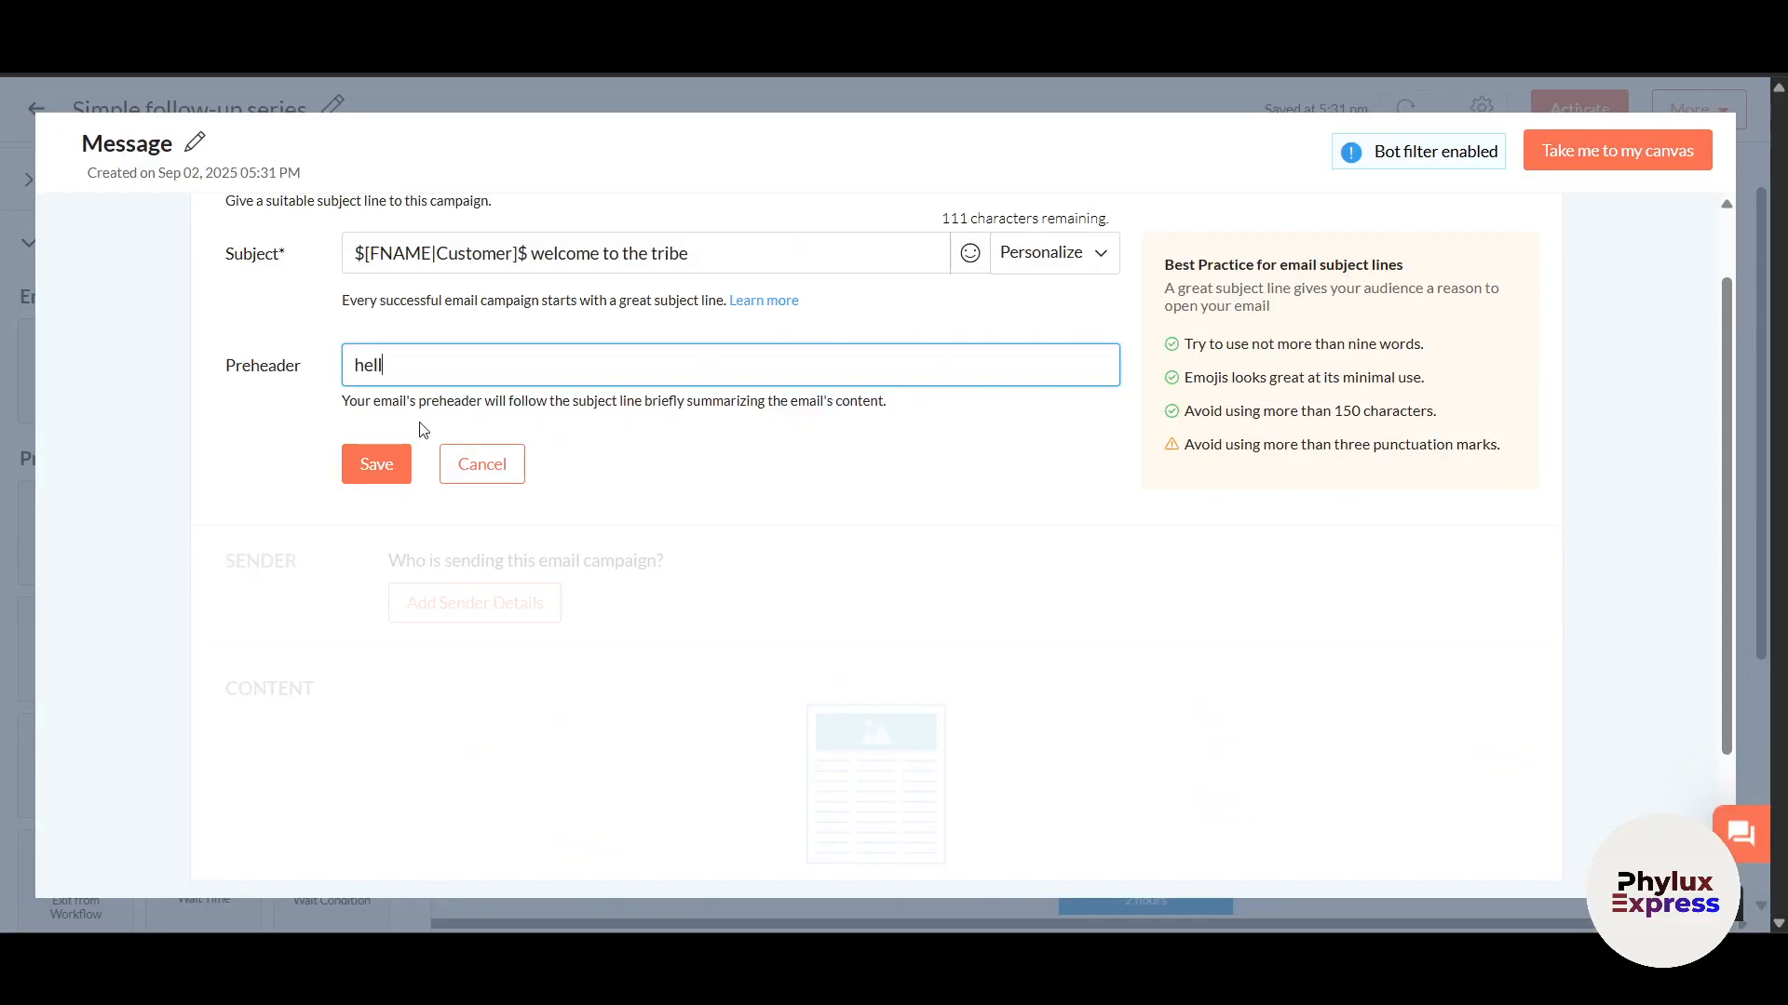
pyautogui.write('hello everyone, welcome')
pyautogui.click(382, 468)
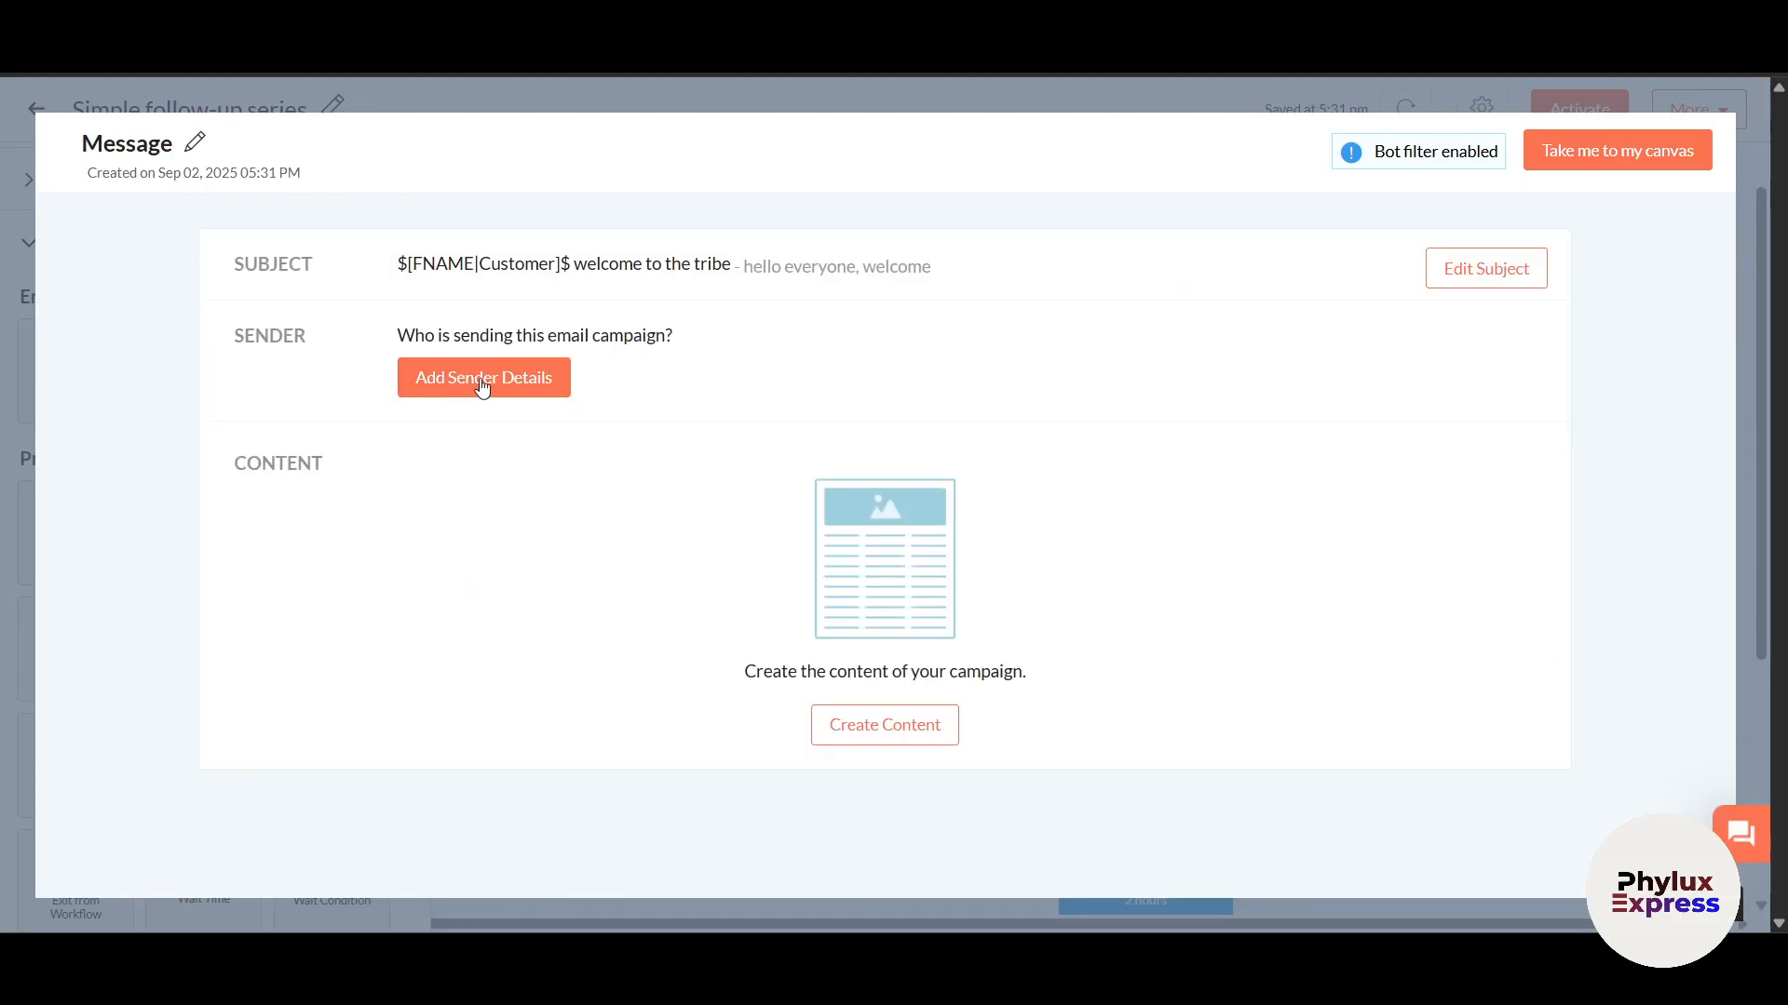
# Step: Start adding the message's sender details, enter the sender name and check the available sender email addresses
pyautogui.click(533, 385)
pyautogui.scroll(-2, 671, 484)
pyautogui.write('Ron')
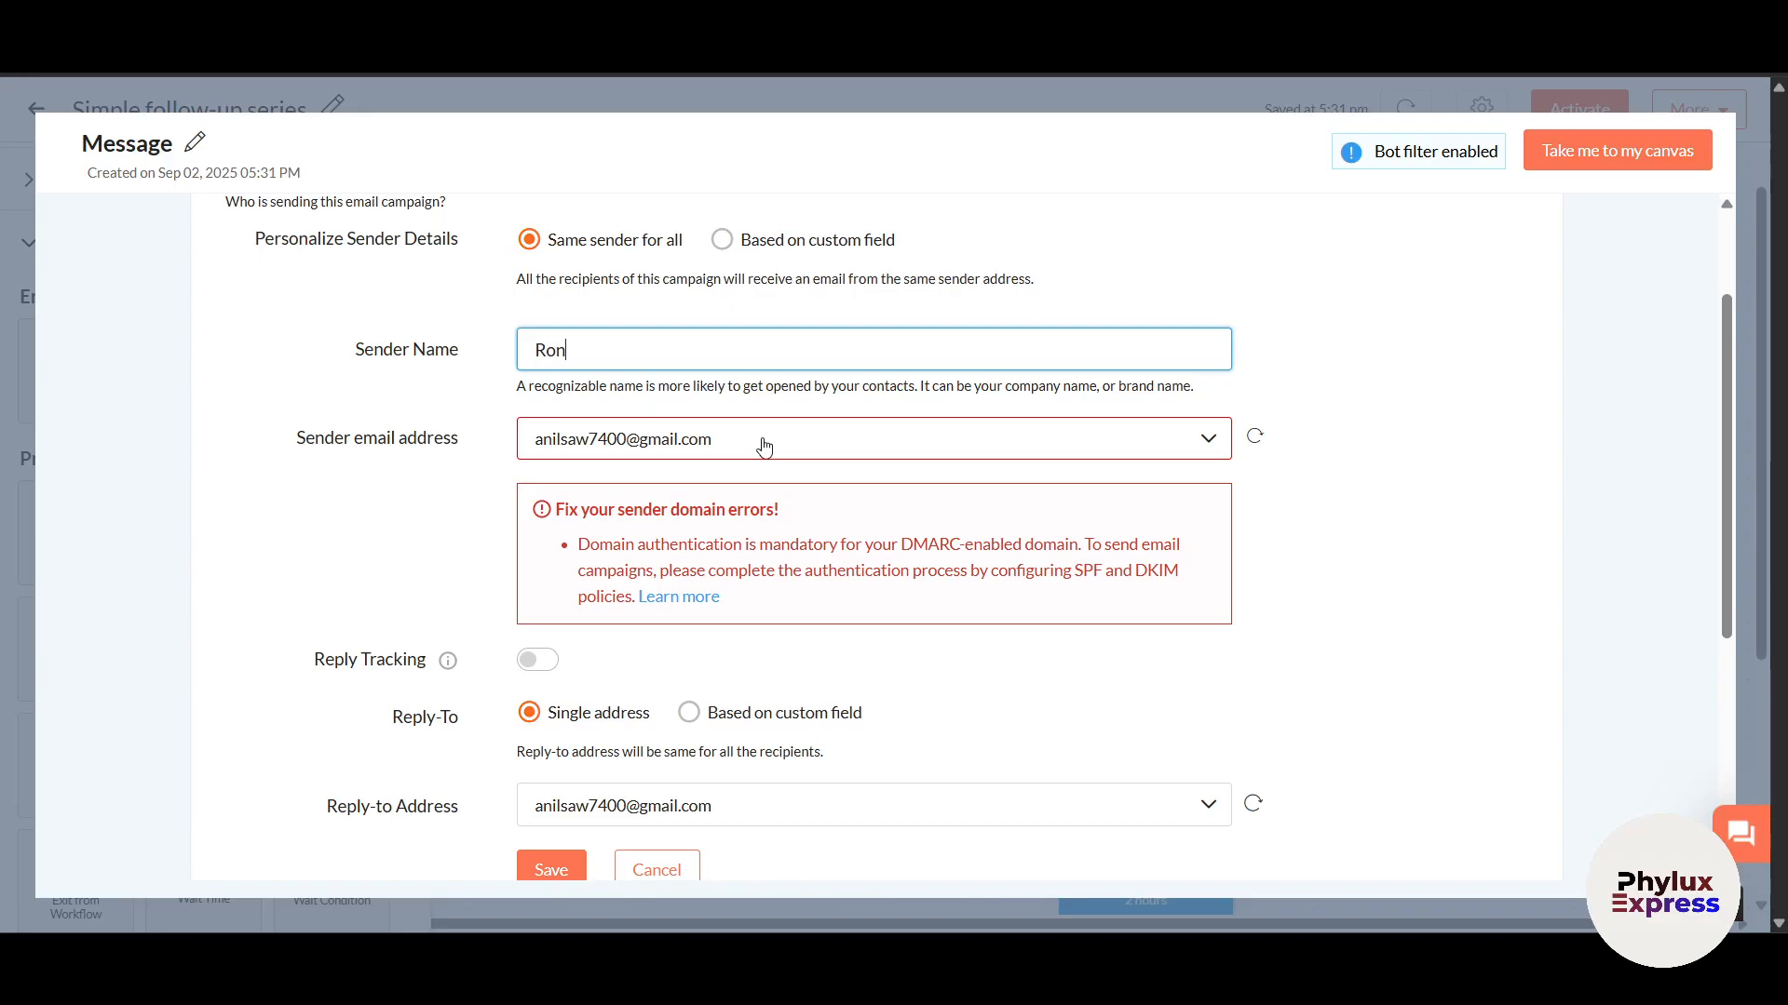
pyautogui.scroll(-1, 688, 456)
pyautogui.click(827, 421)
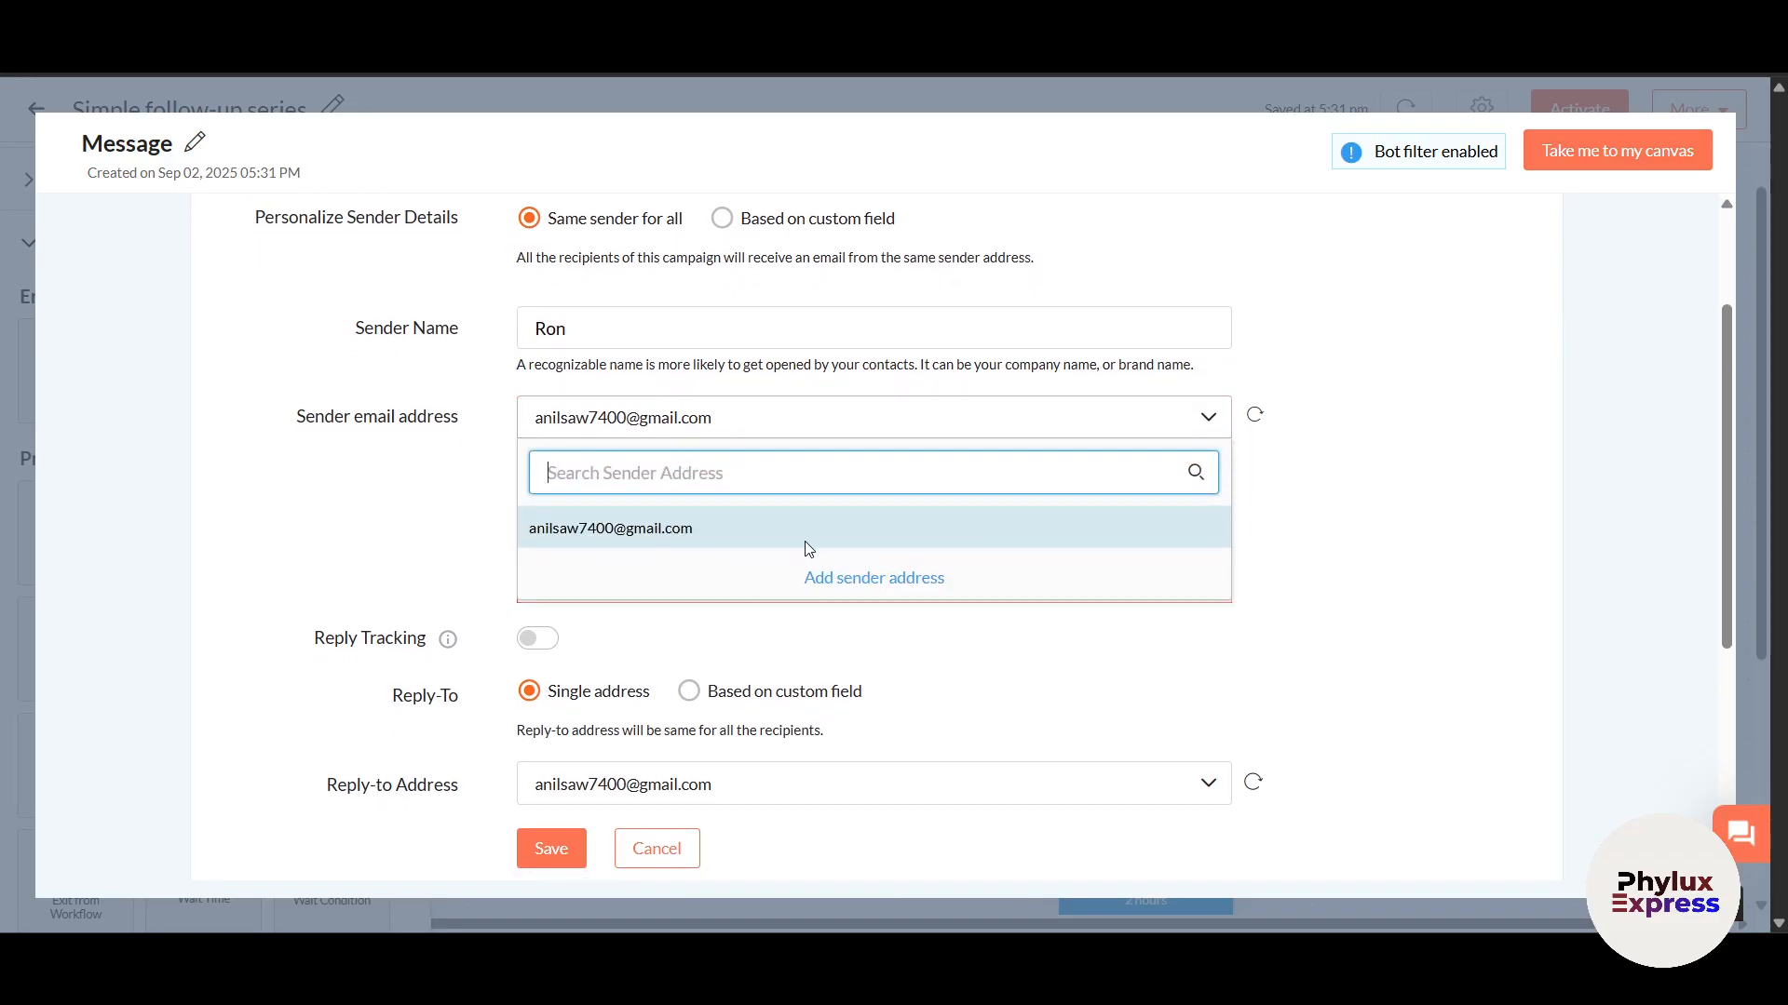
pyautogui.click(1313, 588)
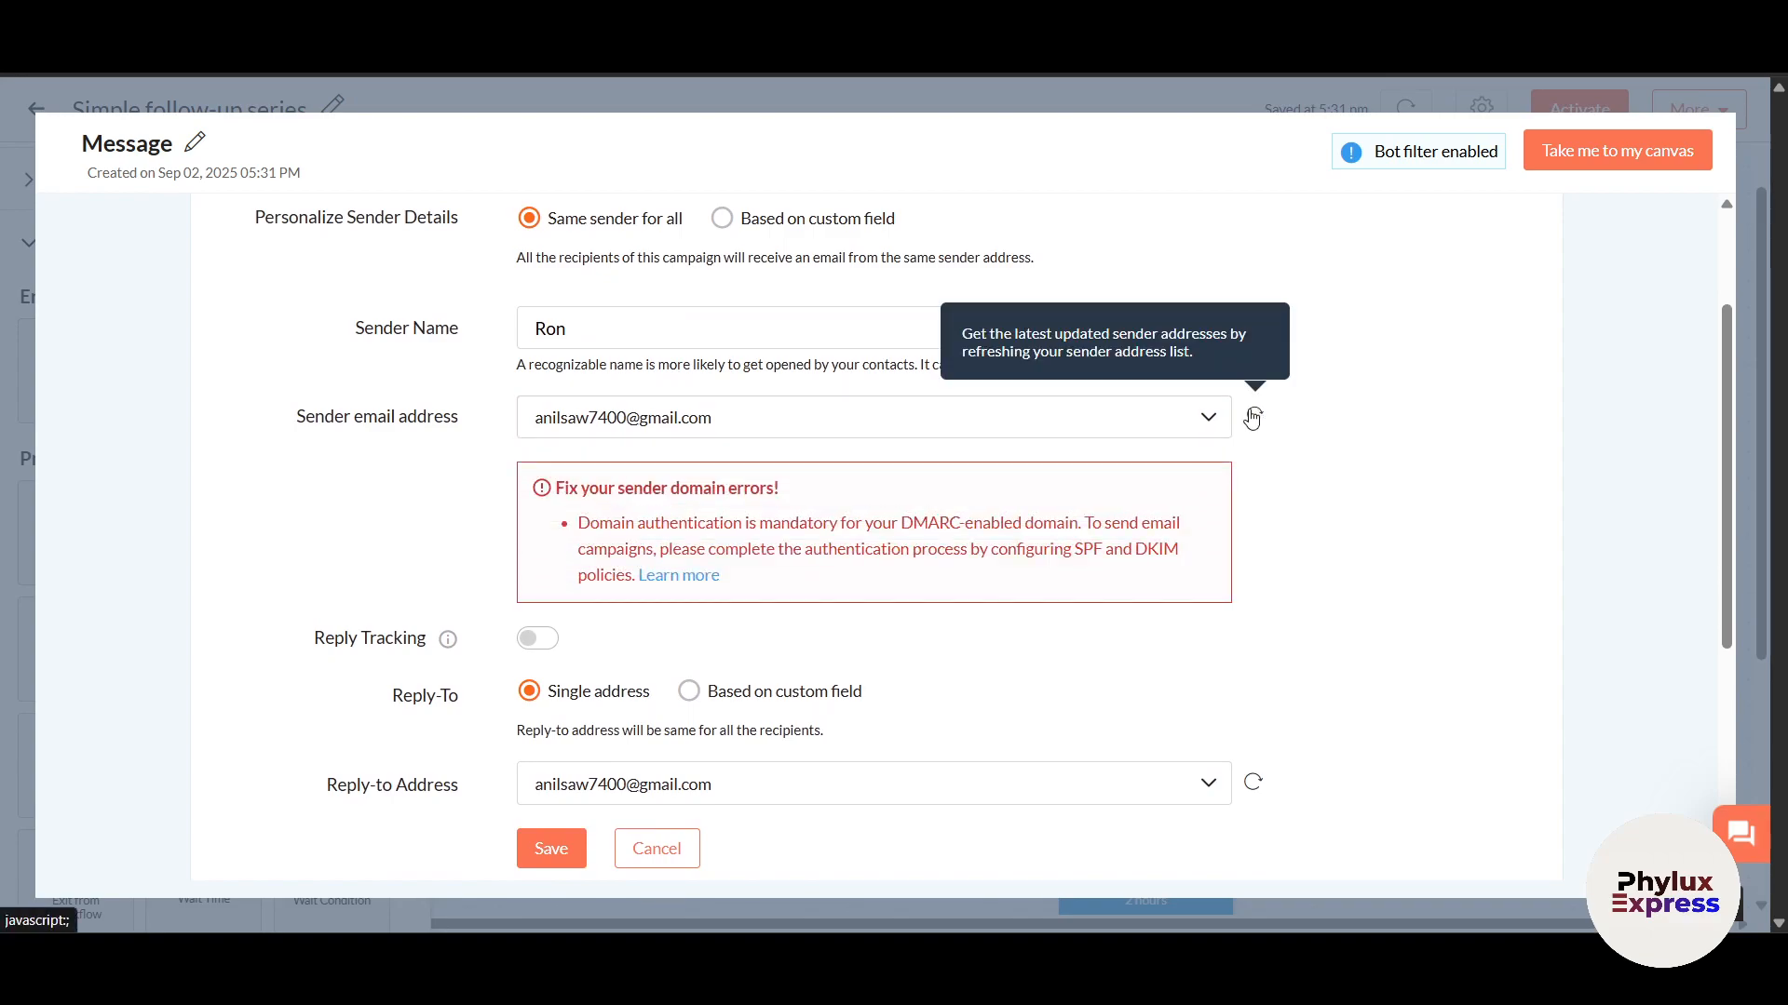
# Step: Review the sender domain notice and address choices, try the Reply Tracking switch and look over the reply-to settings
pyautogui.scroll(-1, 684, 438)
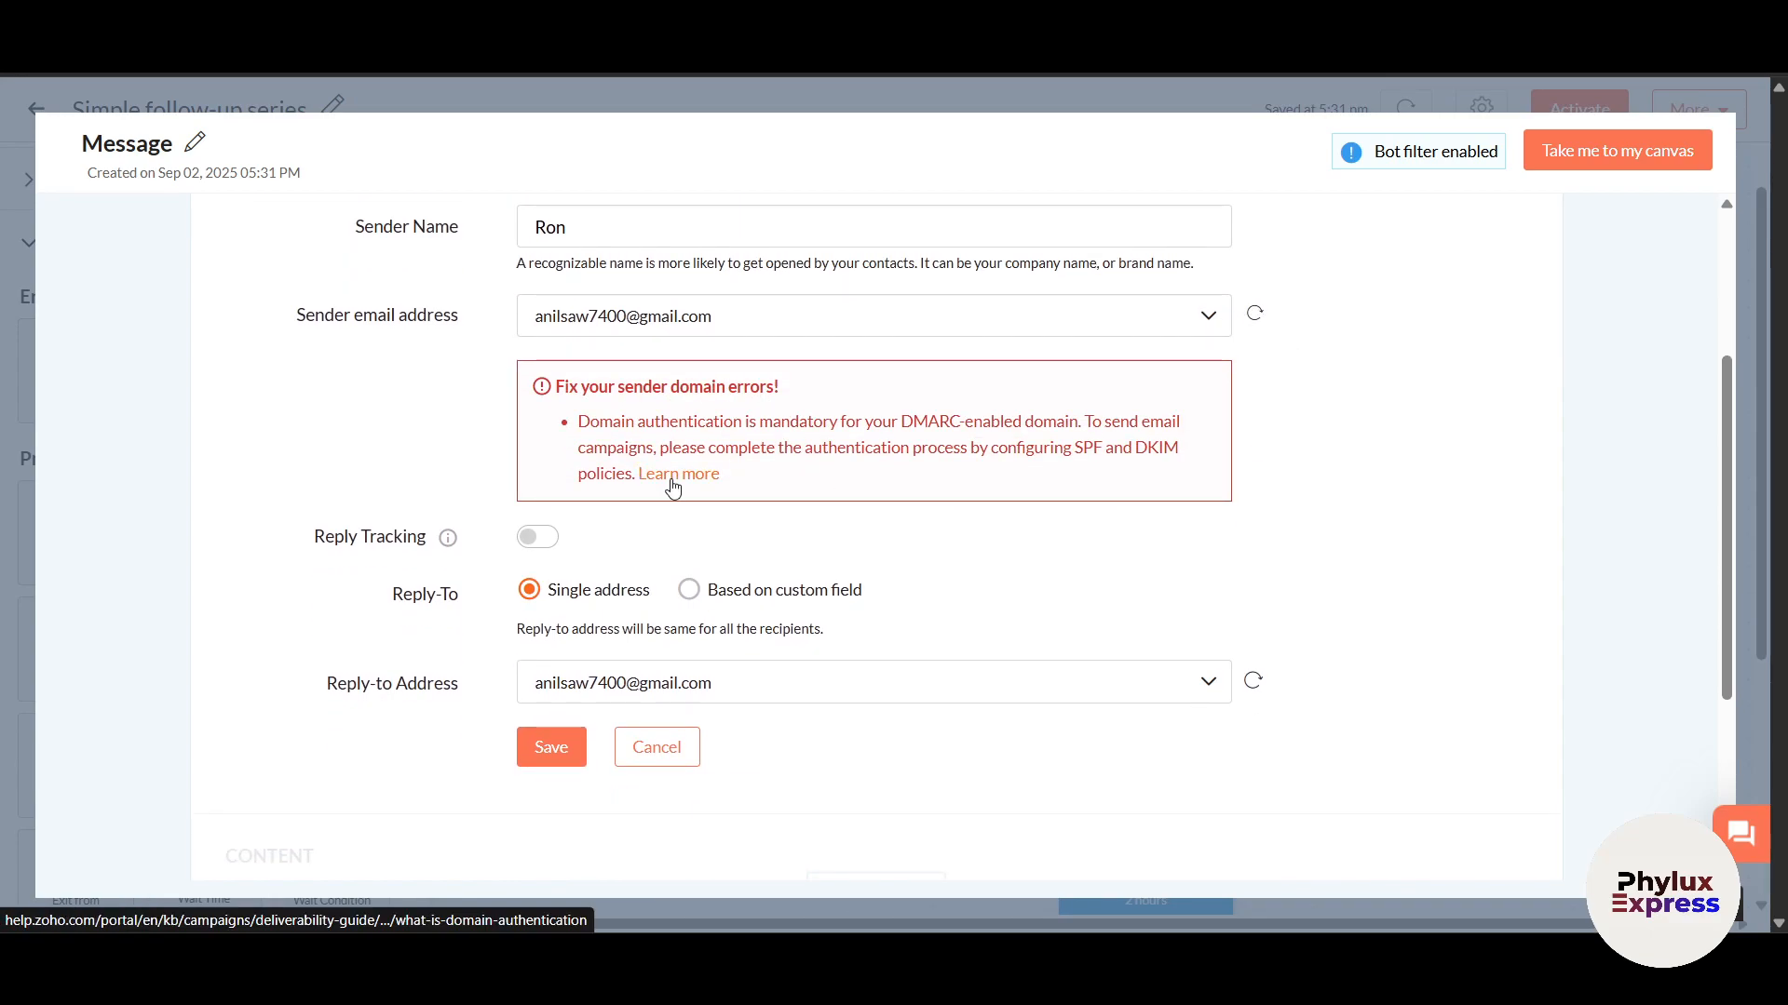
pyautogui.click(781, 321)
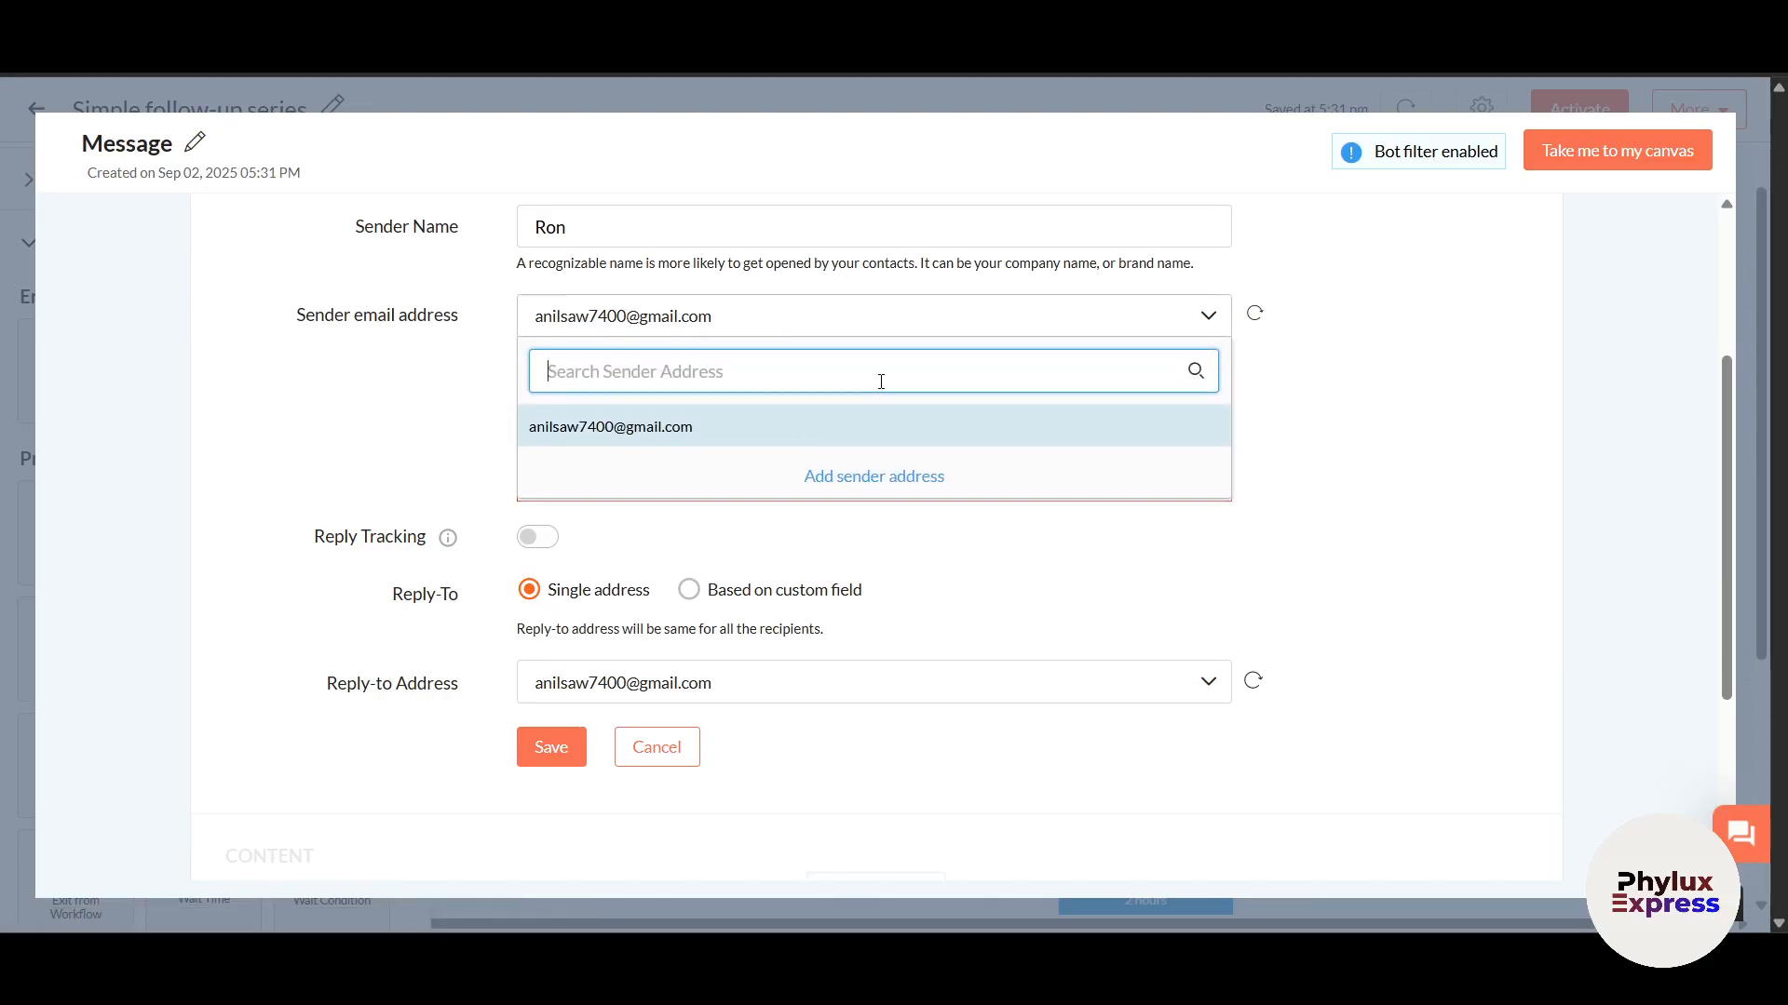
pyautogui.click(453, 525)
pyautogui.scroll(-1, 454, 525)
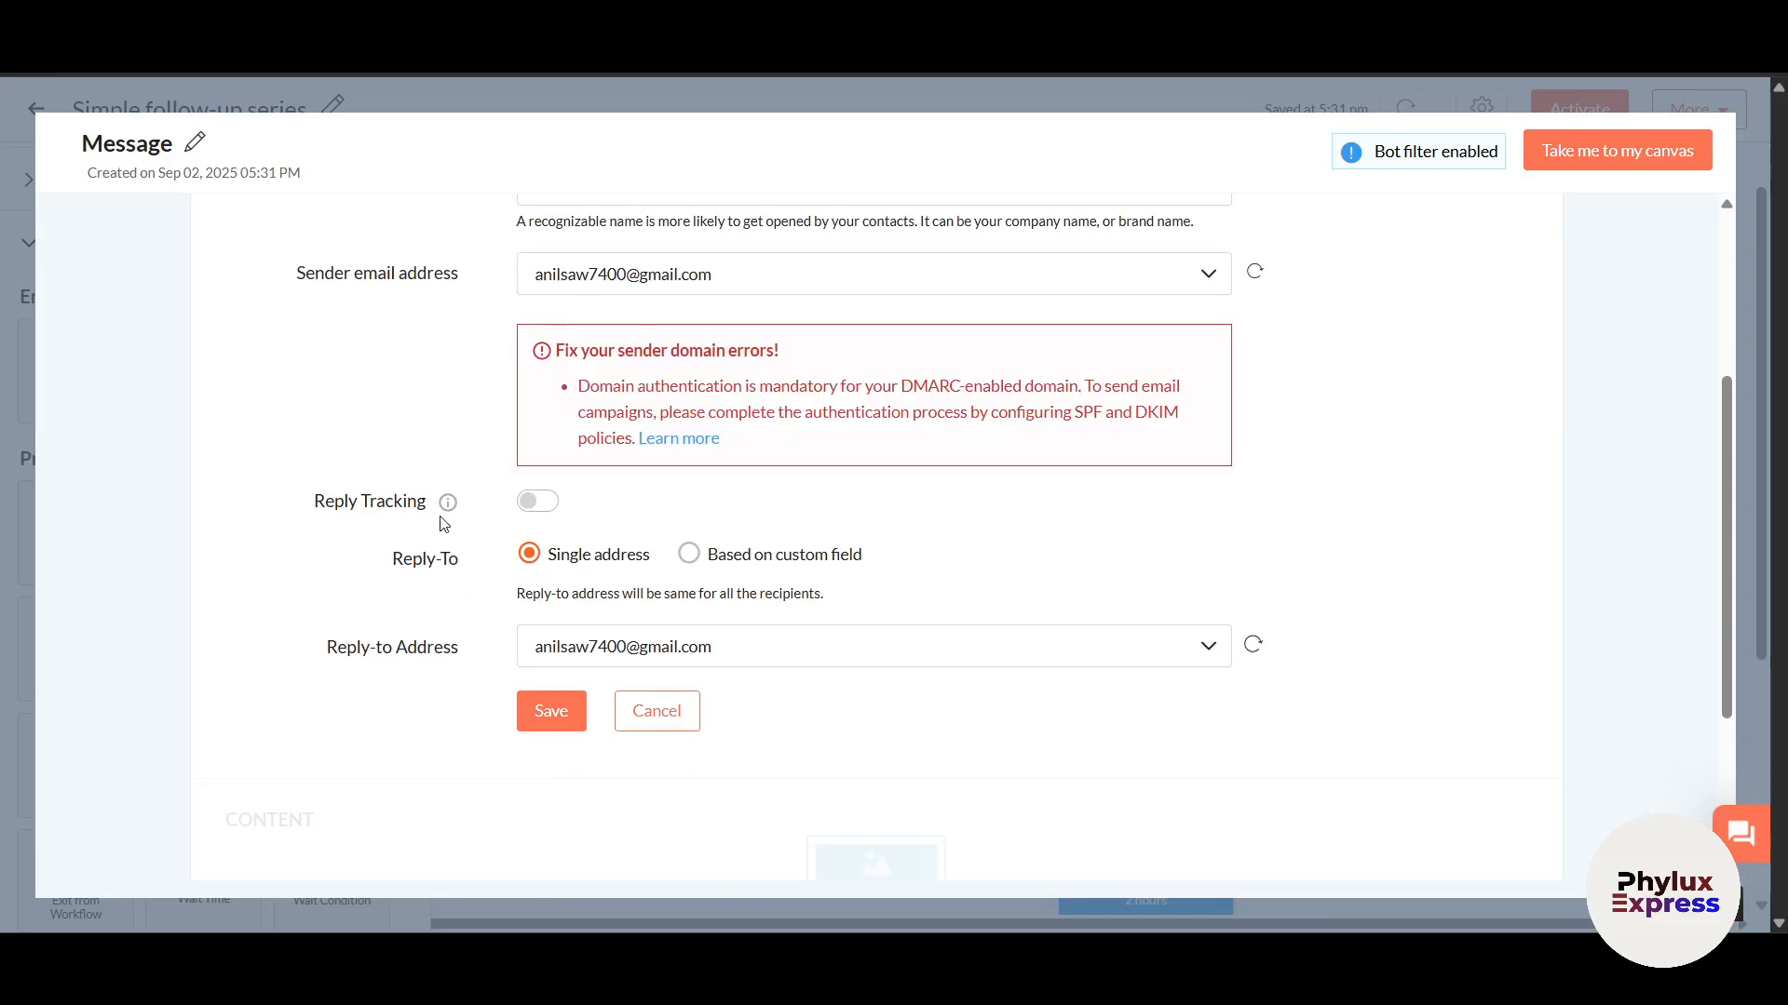
pyautogui.click(528, 503)
pyautogui.click(1124, 483)
pyautogui.moveTo(452, 503)
pyautogui.scroll(-2, 854, 574)
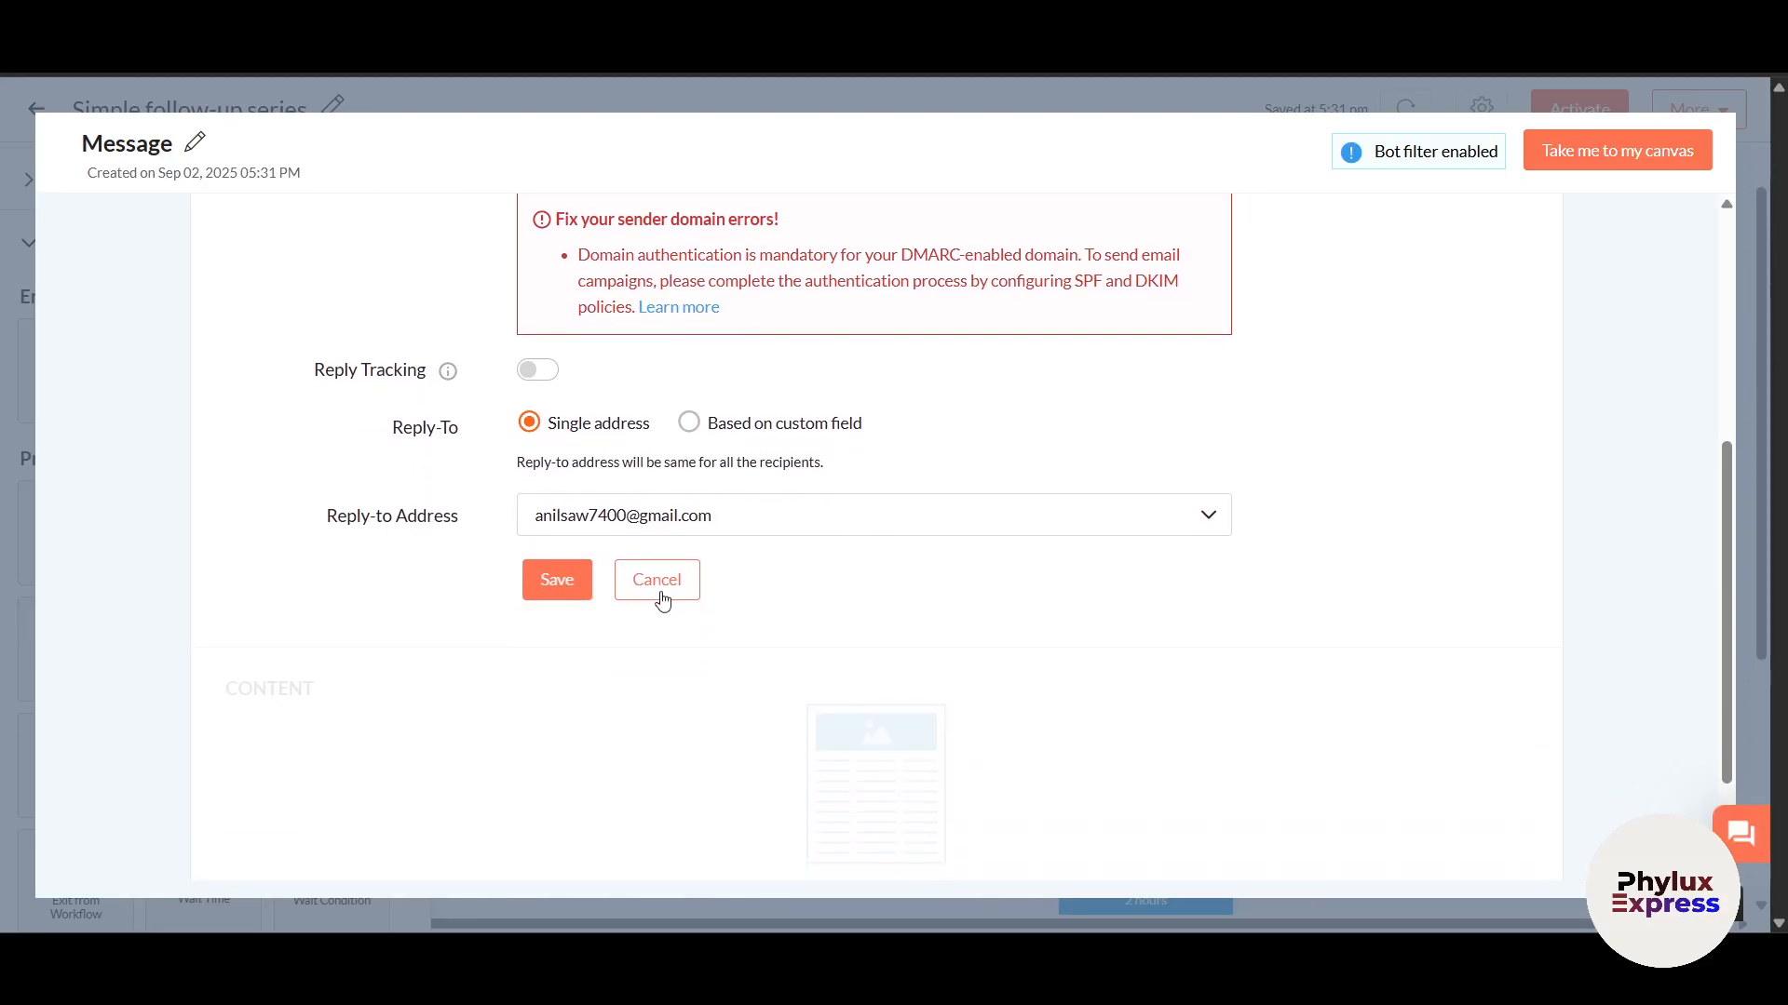
# Step: Start adding another sender email address, dismiss the entry and read the domain authentication requirement
pyautogui.scroll(3, 629, 596)
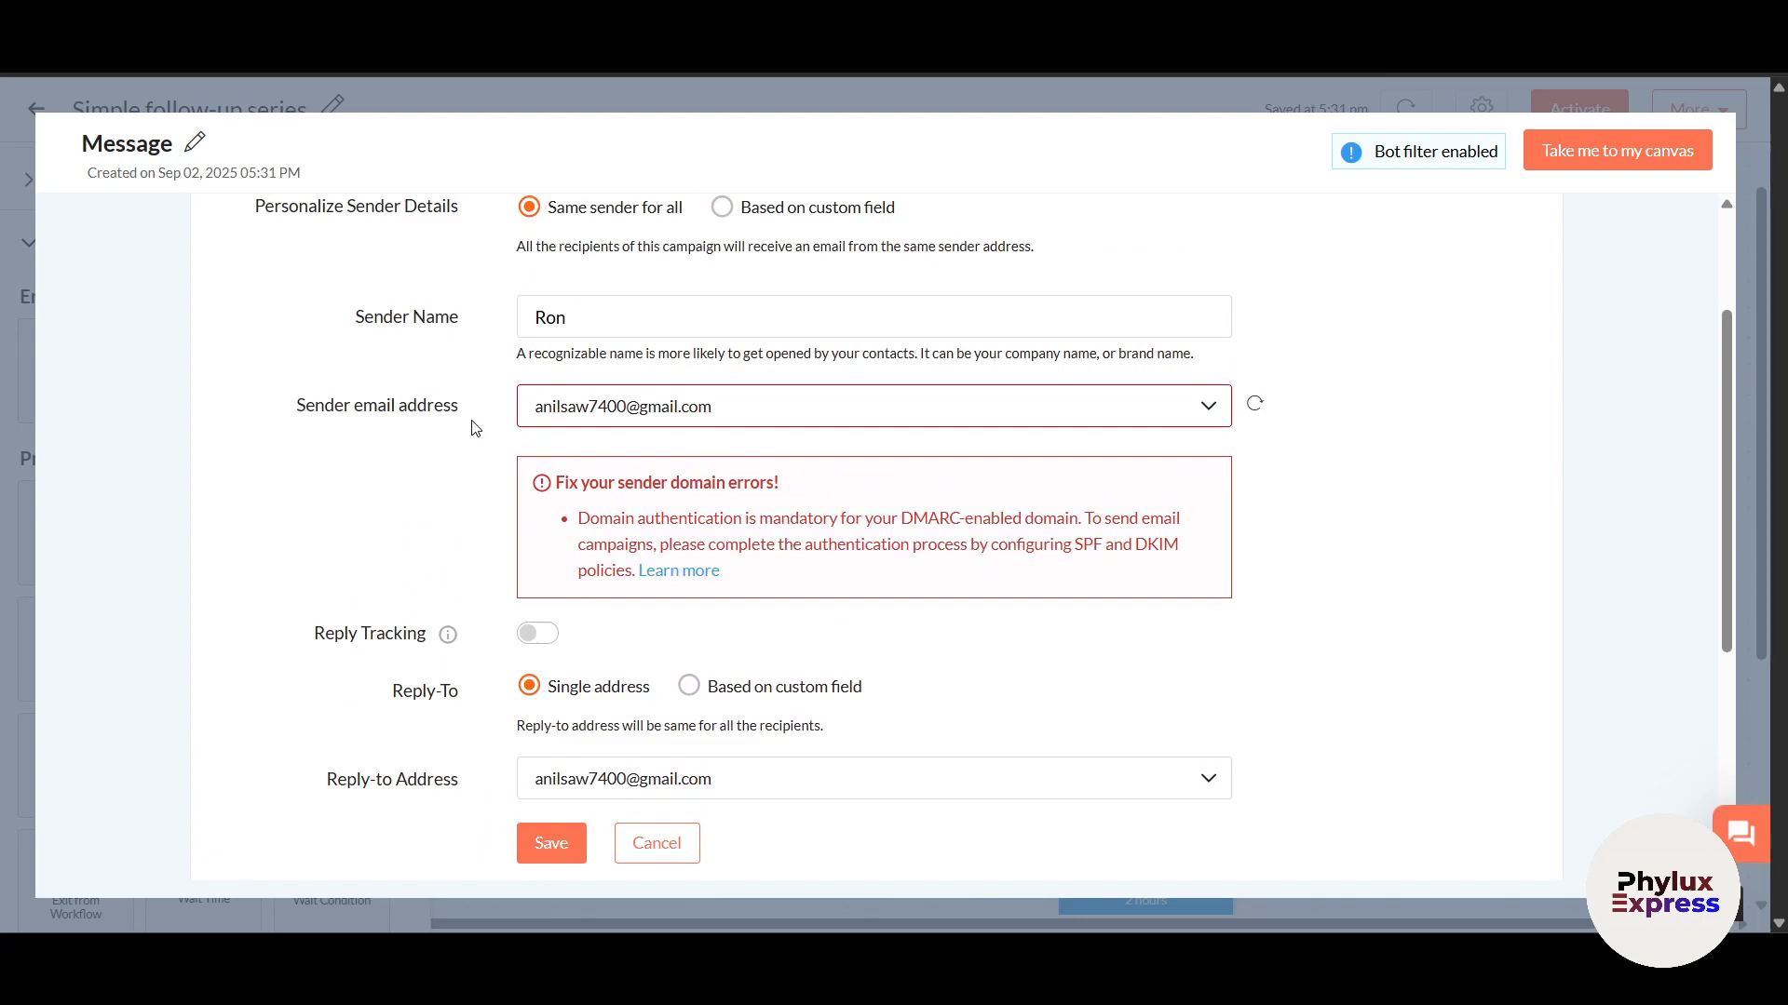
pyautogui.click(794, 410)
pyautogui.click(914, 570)
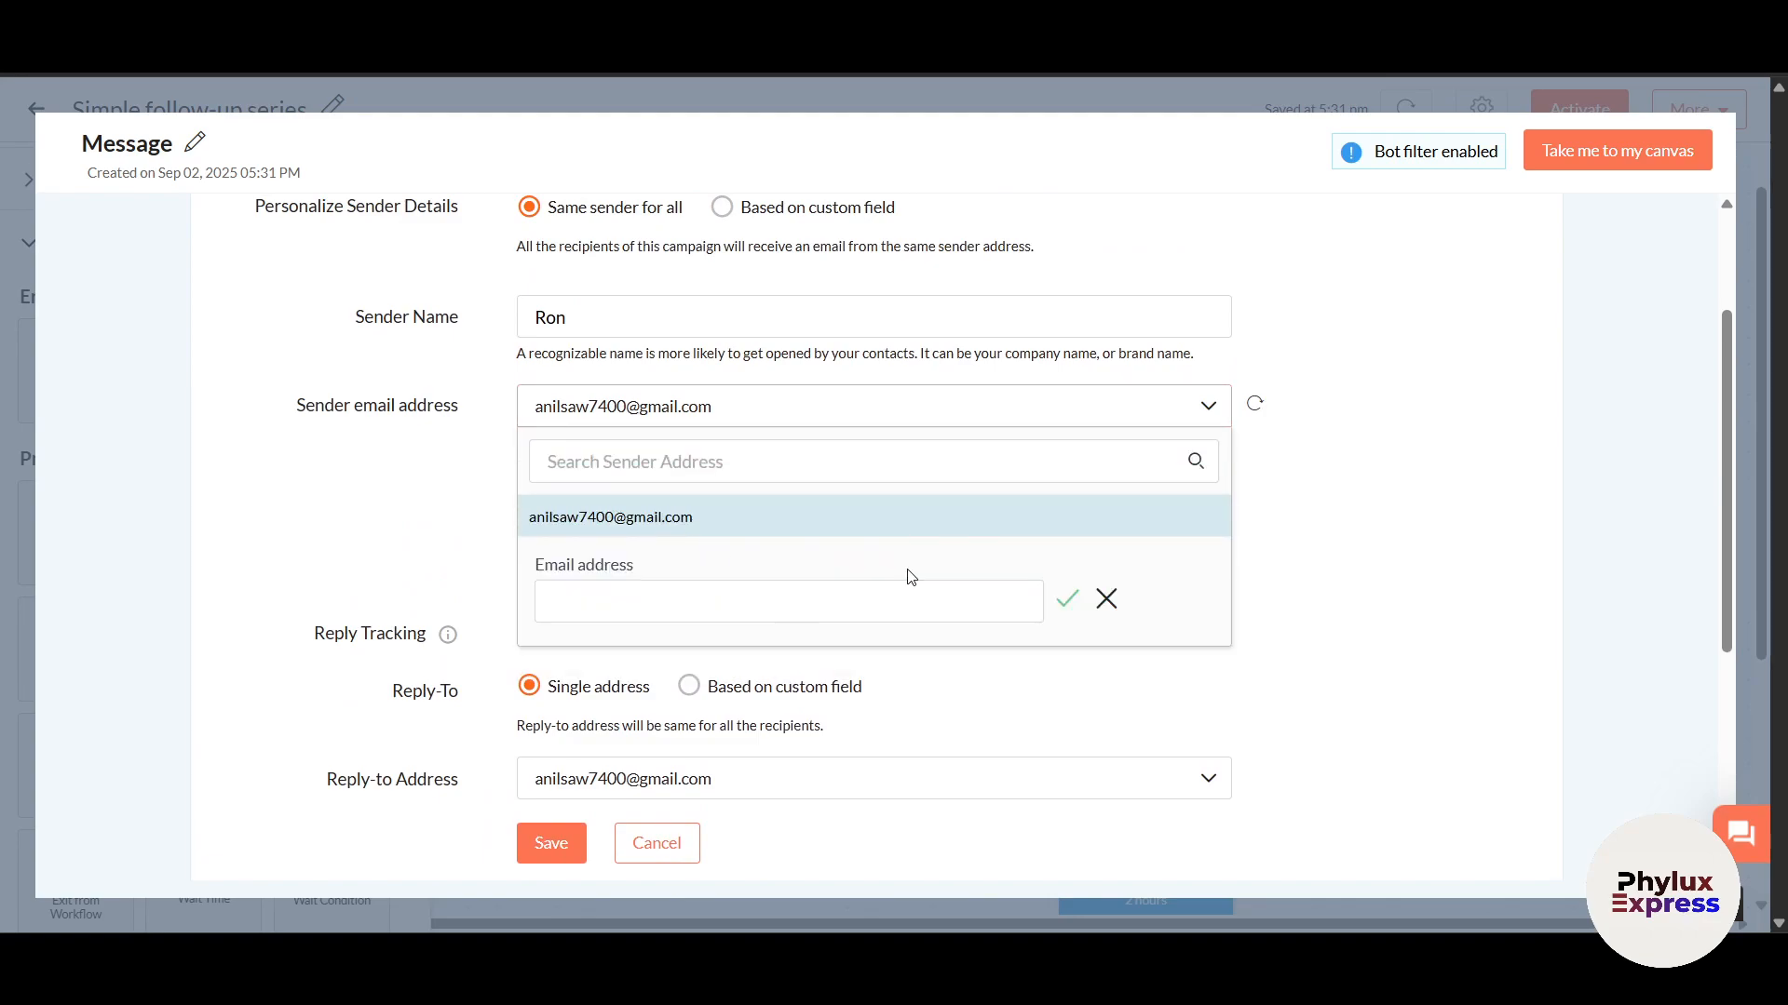
pyautogui.click(1309, 610)
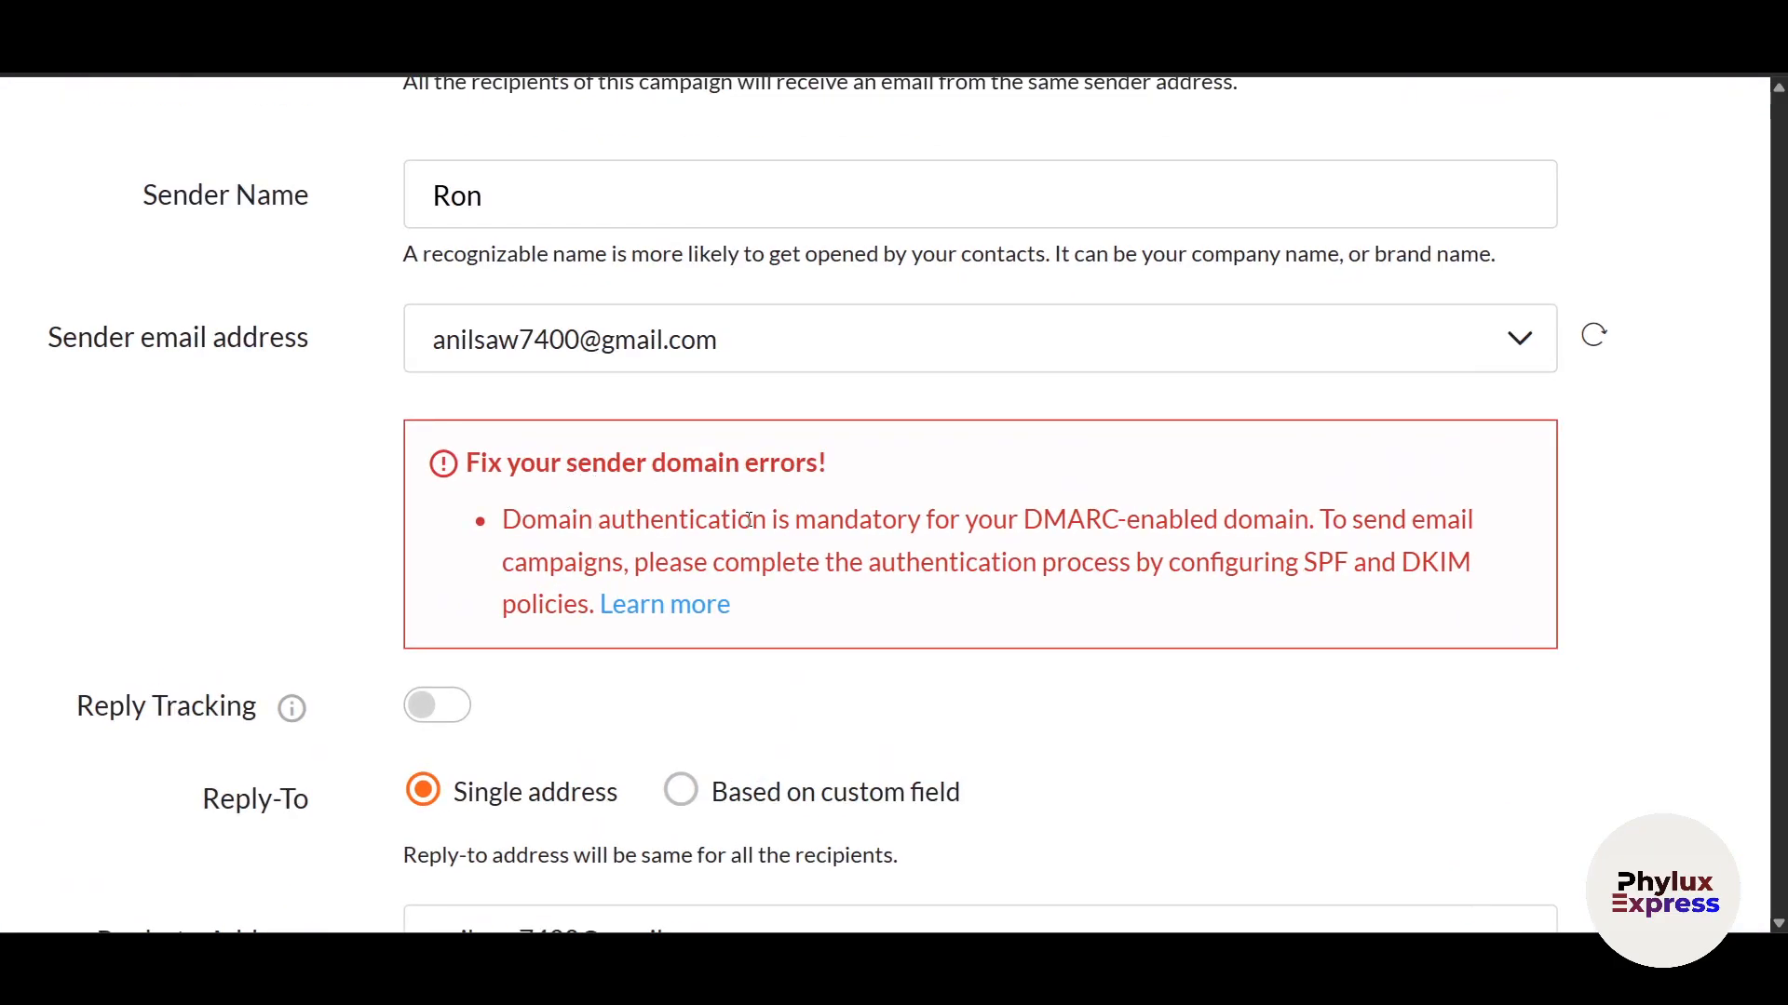
pyautogui.moveTo(829, 521); pyautogui.dragTo(1429, 571)
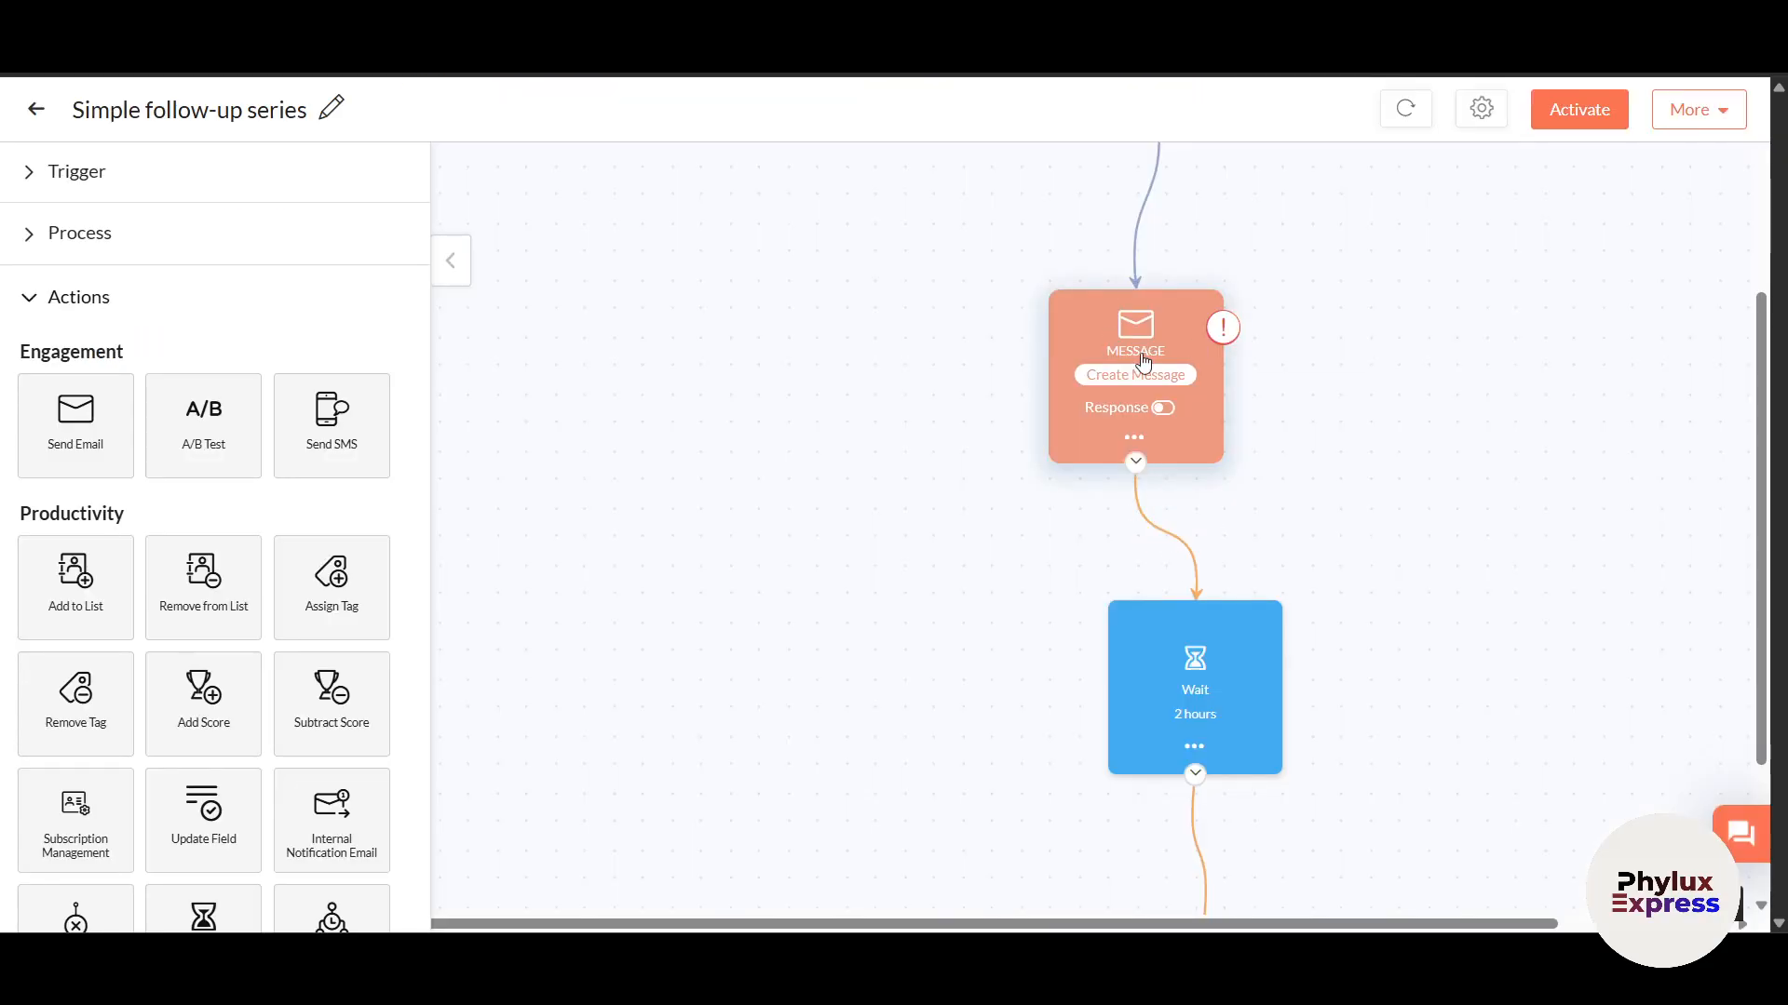
# Step: Reopen the workflow's message and start creating its content from the pre-designed templates
pyautogui.moveTo(1226, 332)
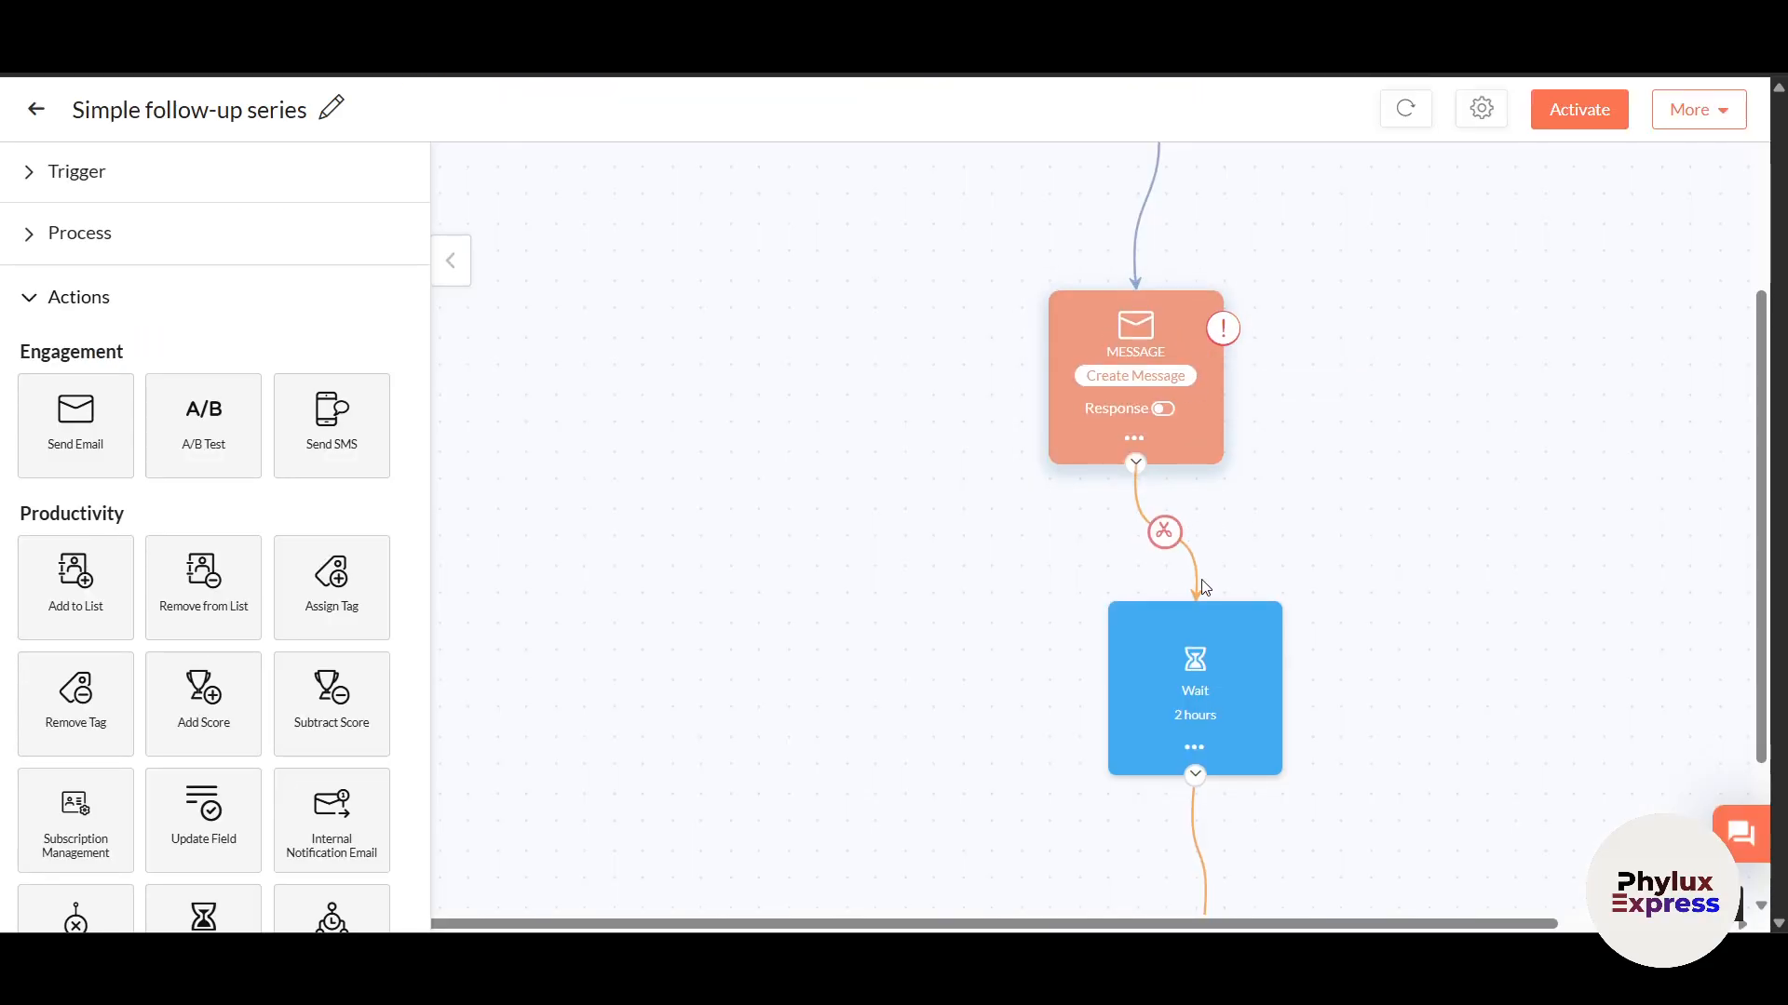
pyautogui.scroll(3, 1201, 587)
pyautogui.scroll(-2, 1196, 556)
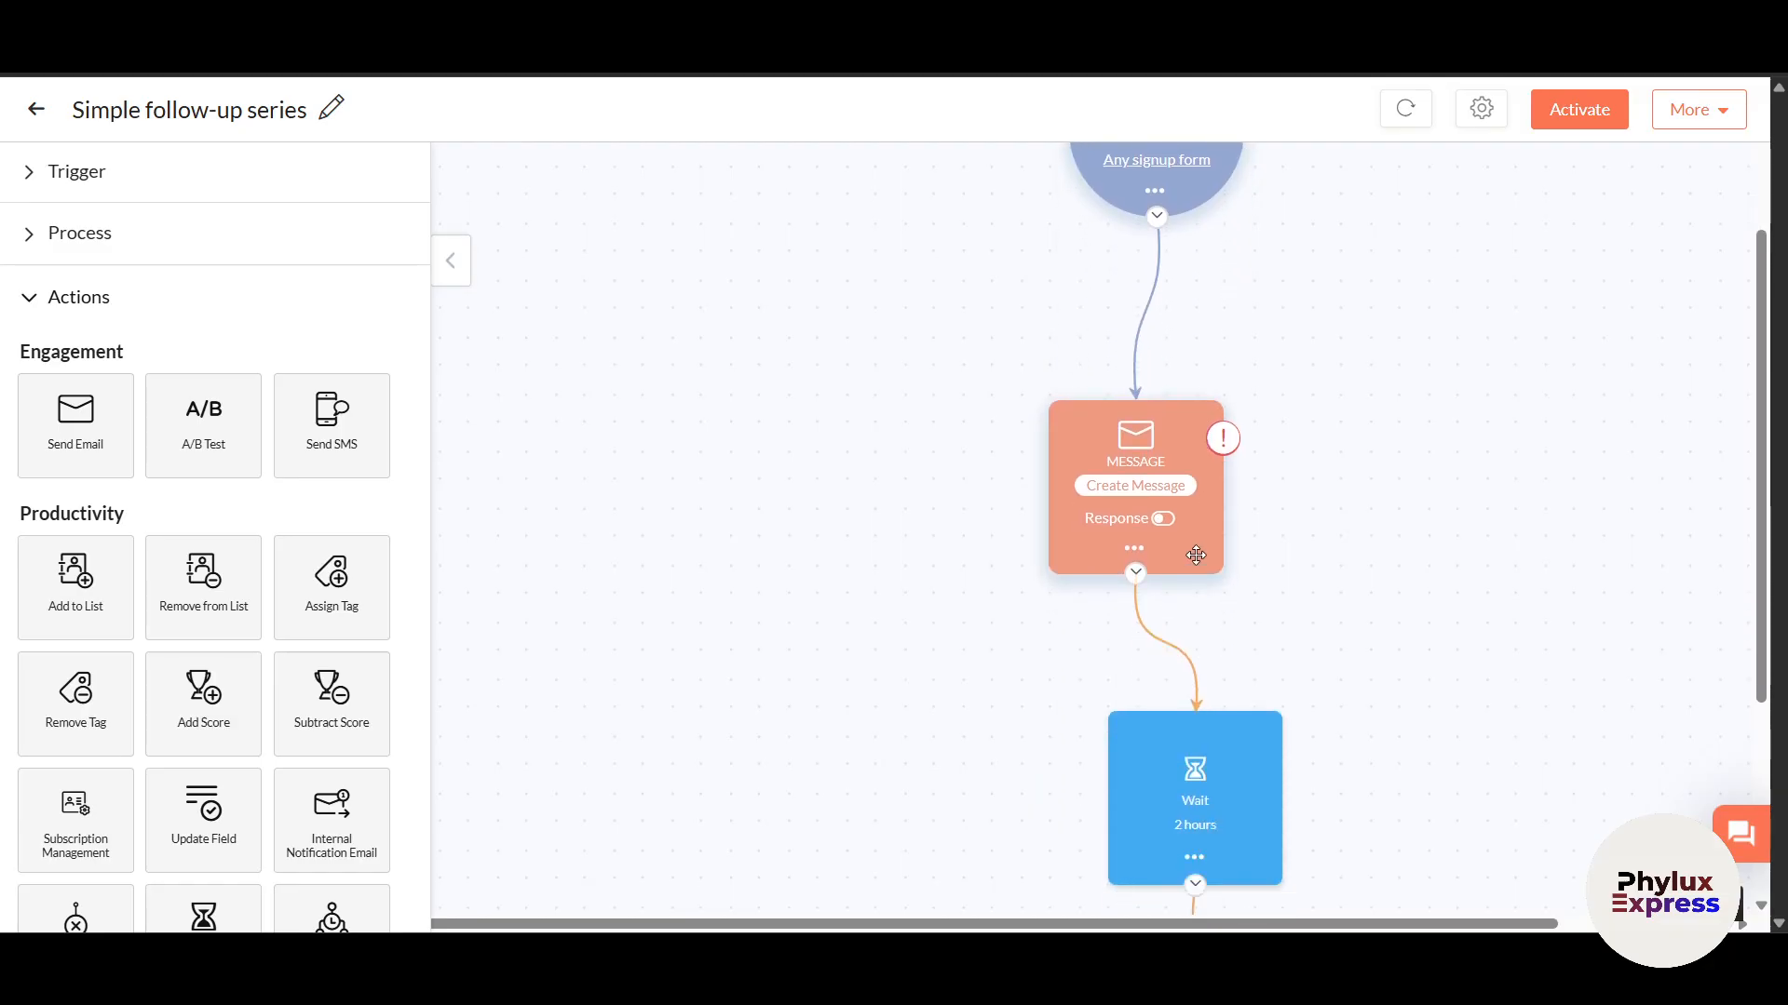
pyautogui.click(1142, 487)
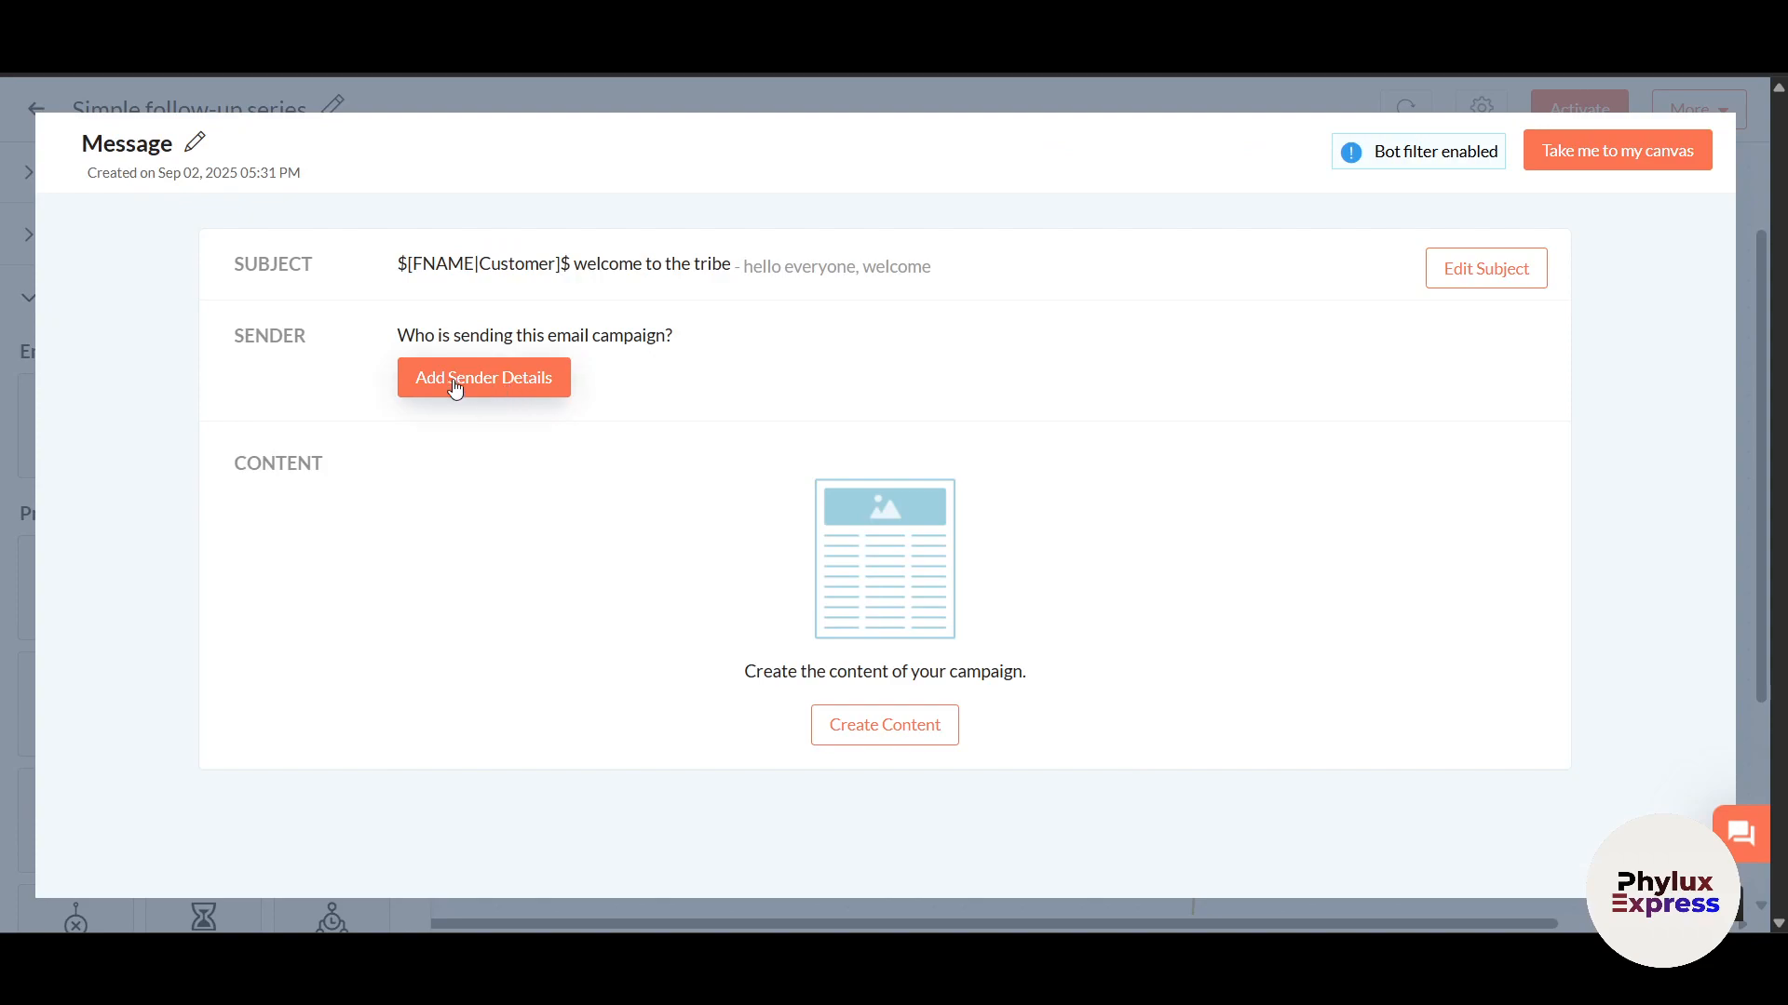
pyautogui.click(934, 733)
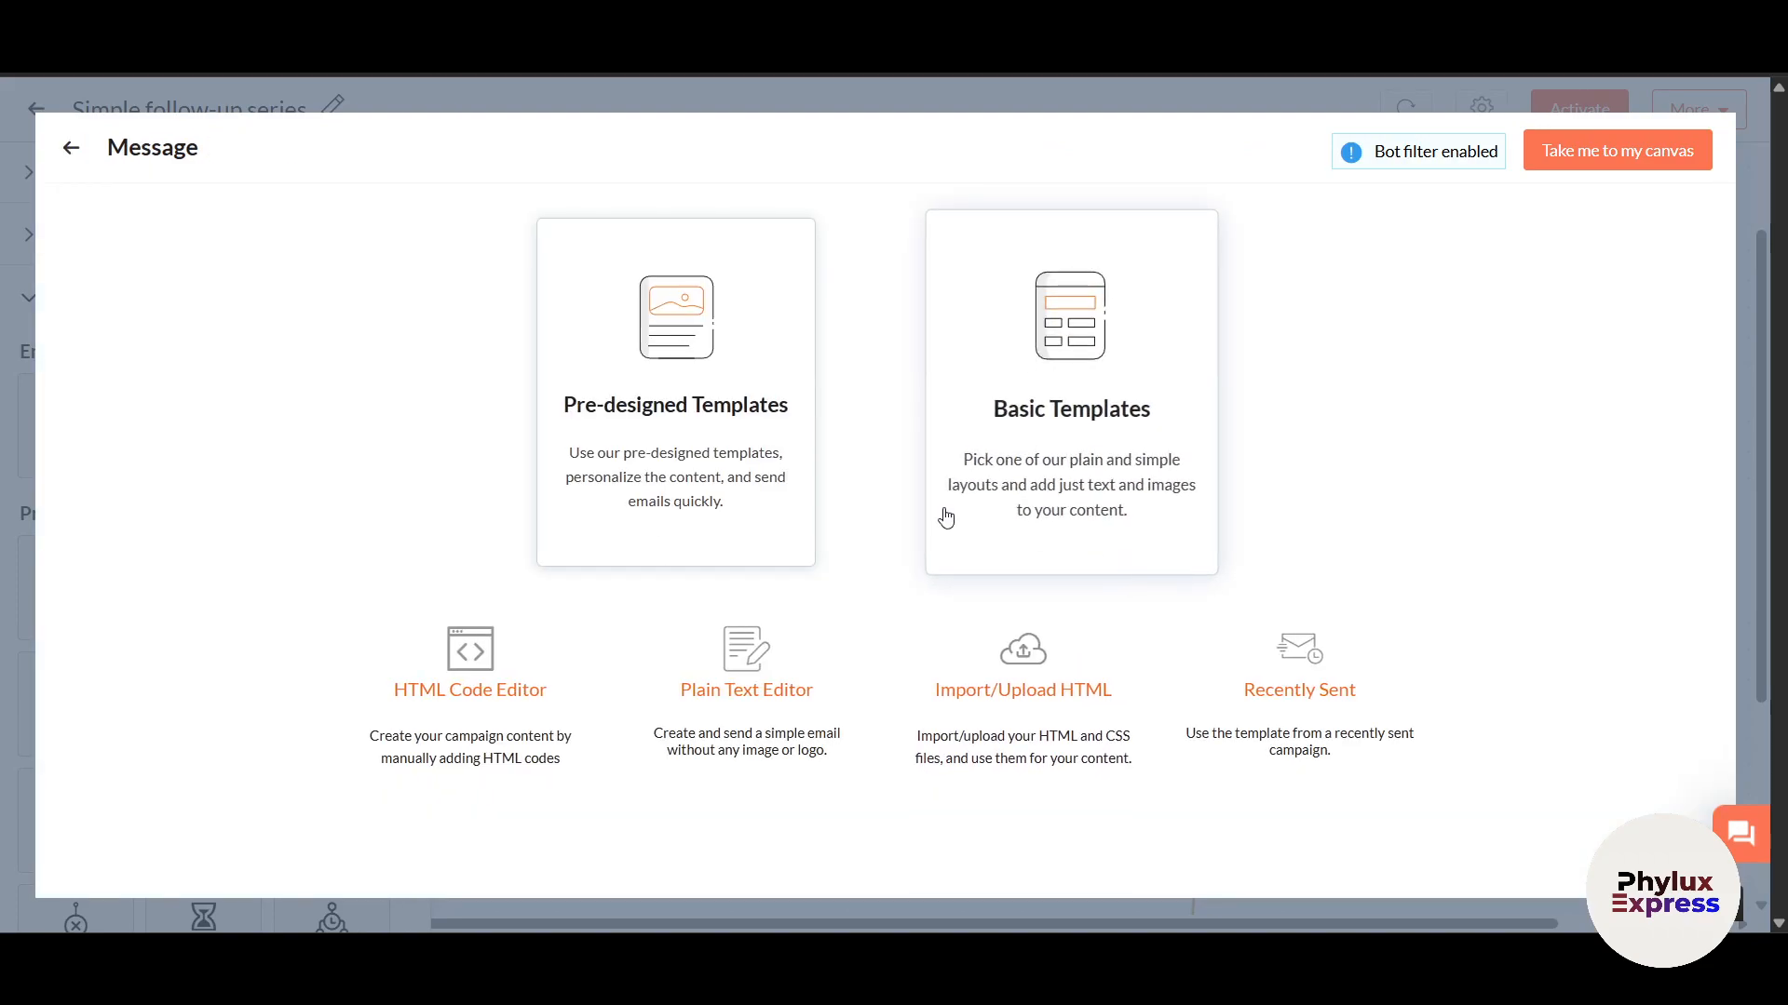
pyautogui.click(719, 463)
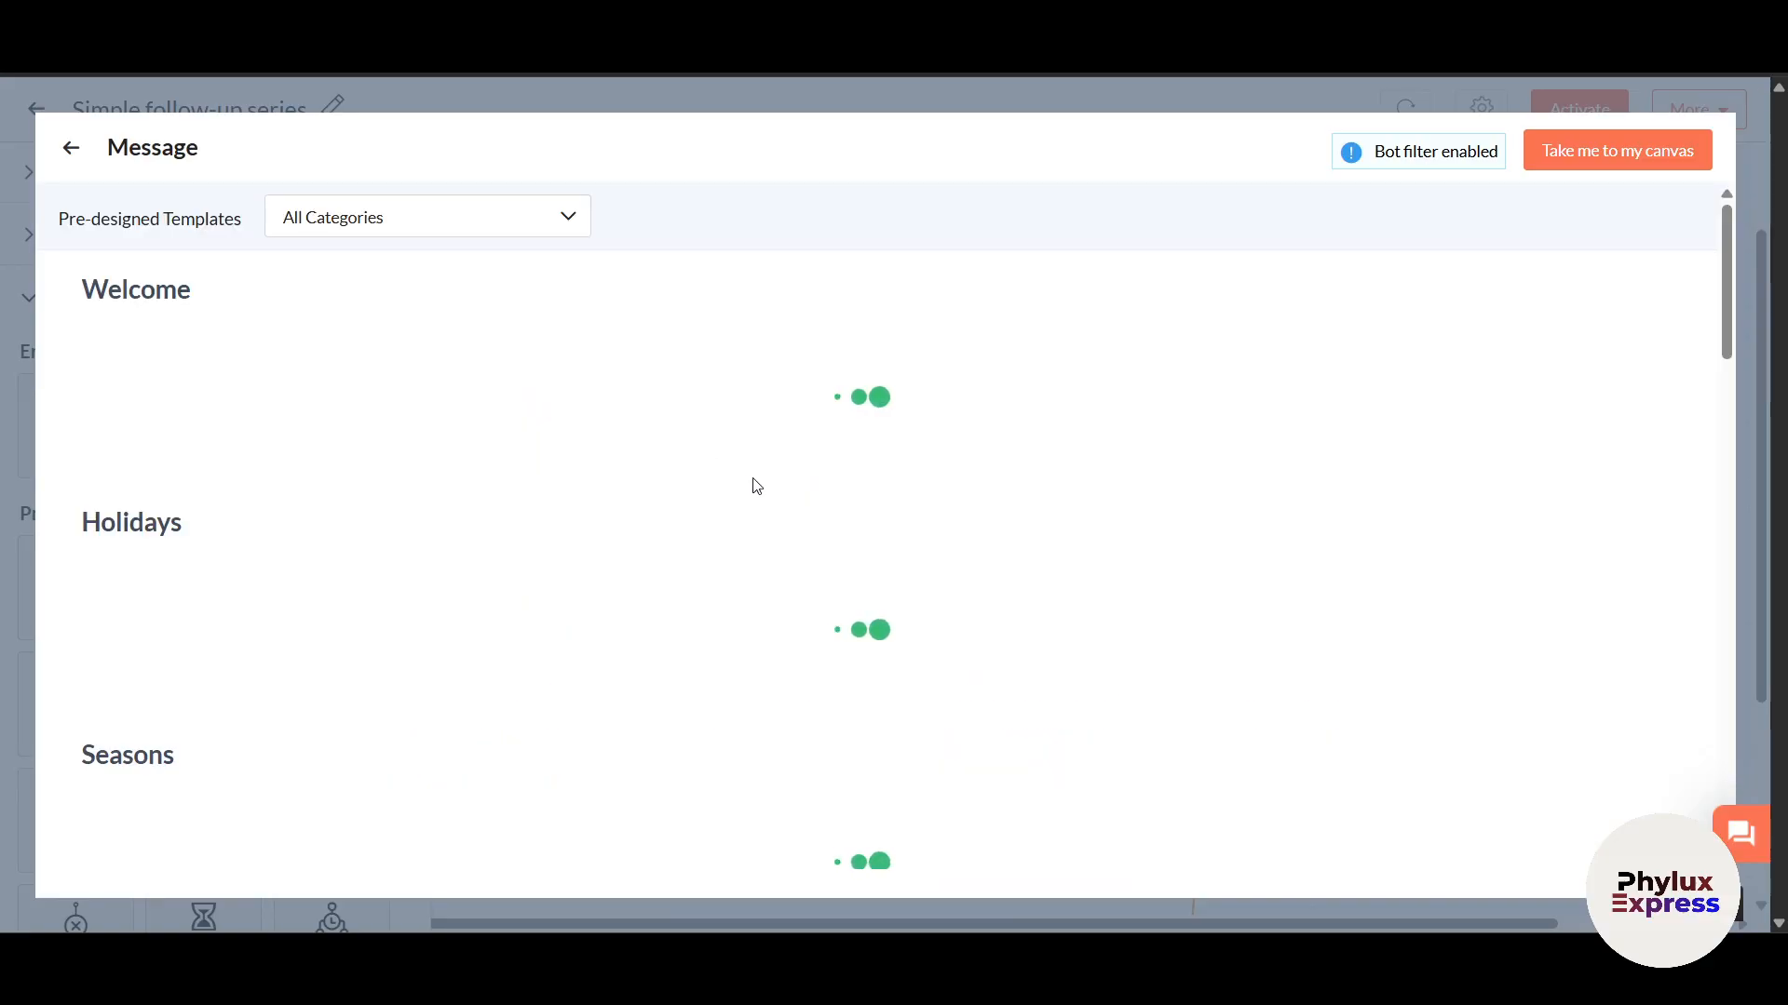
# Step: Browse the Welcome templates, preview Welcome Health and use it for the message content
pyautogui.scroll(-5, 902, 512)
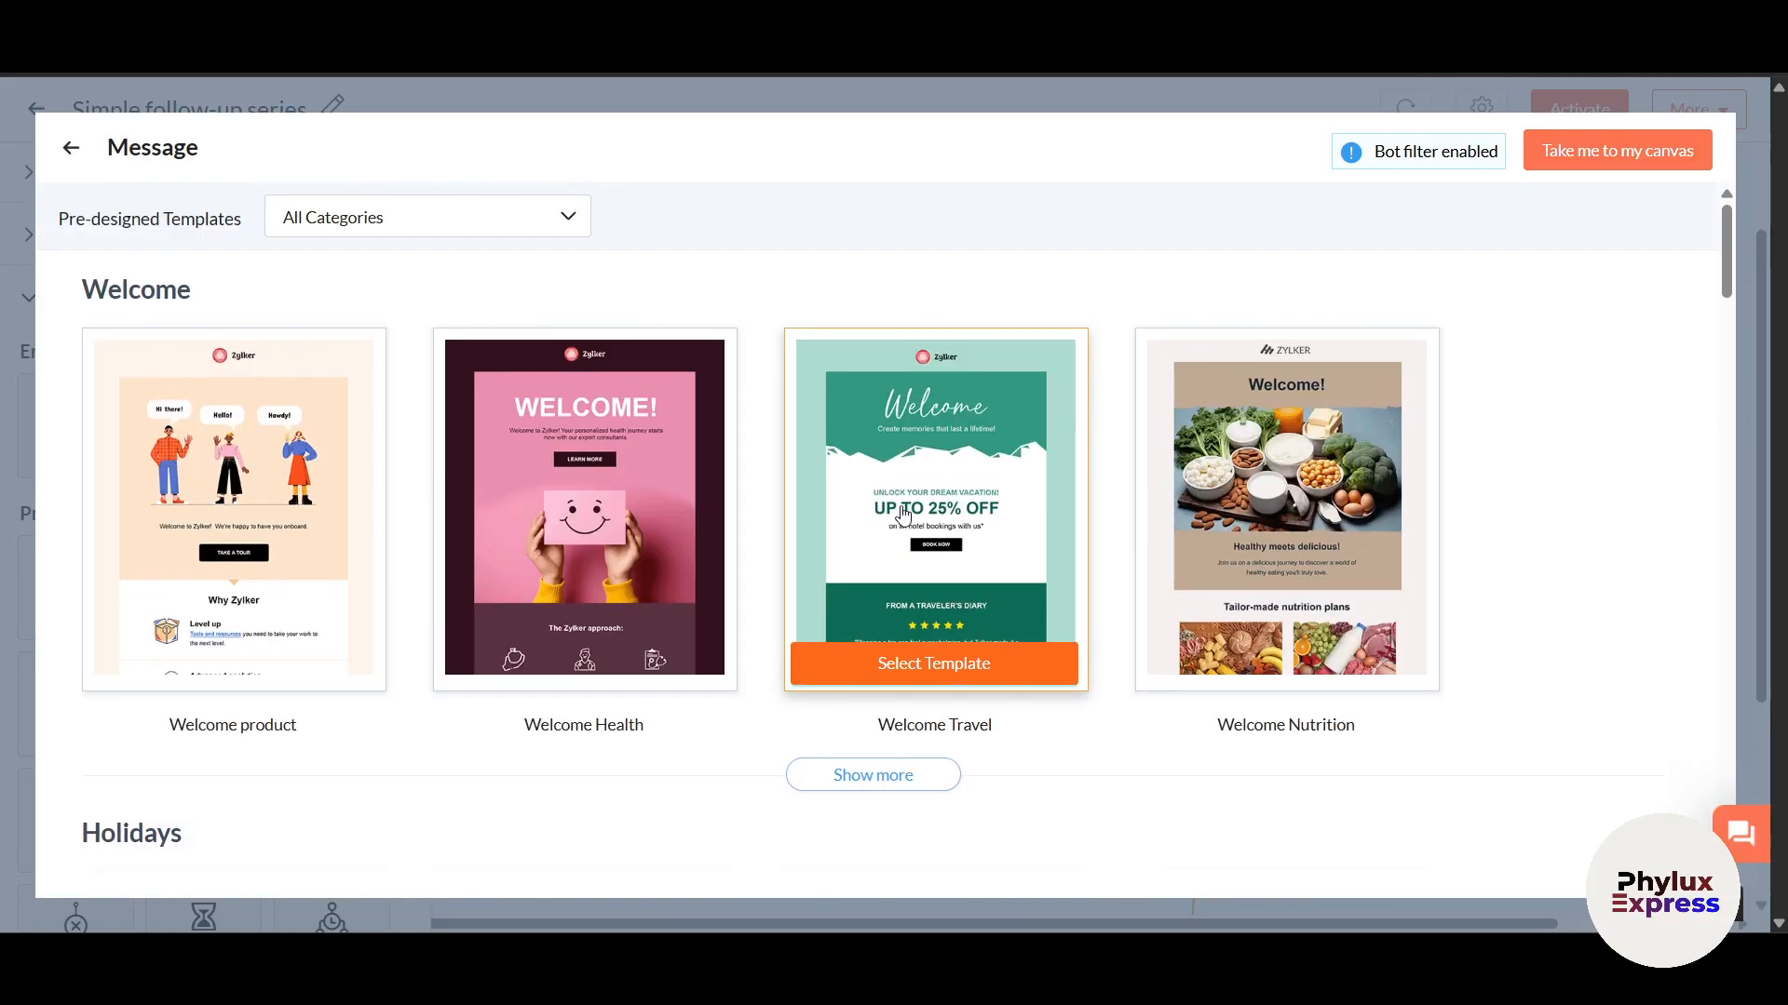
pyautogui.scroll(1, 769, 523)
pyautogui.scroll(-1, 678, 507)
pyautogui.scroll(1, 679, 506)
pyautogui.click(666, 456)
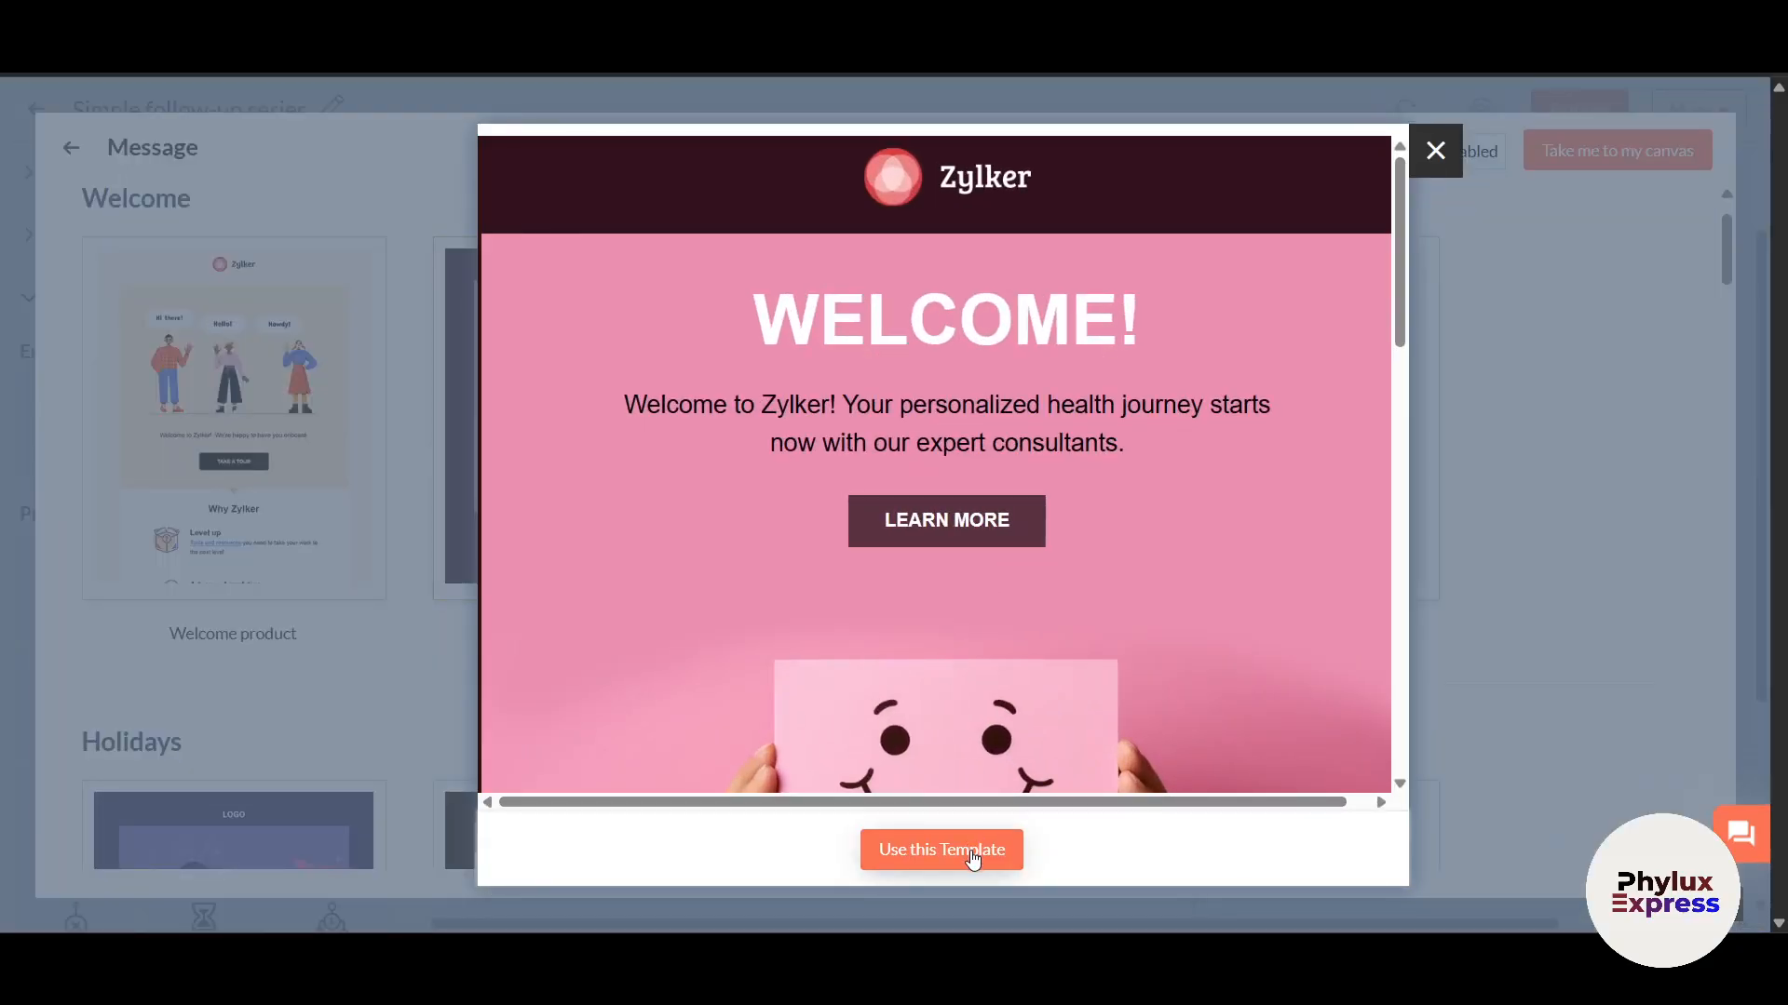
pyautogui.click(973, 856)
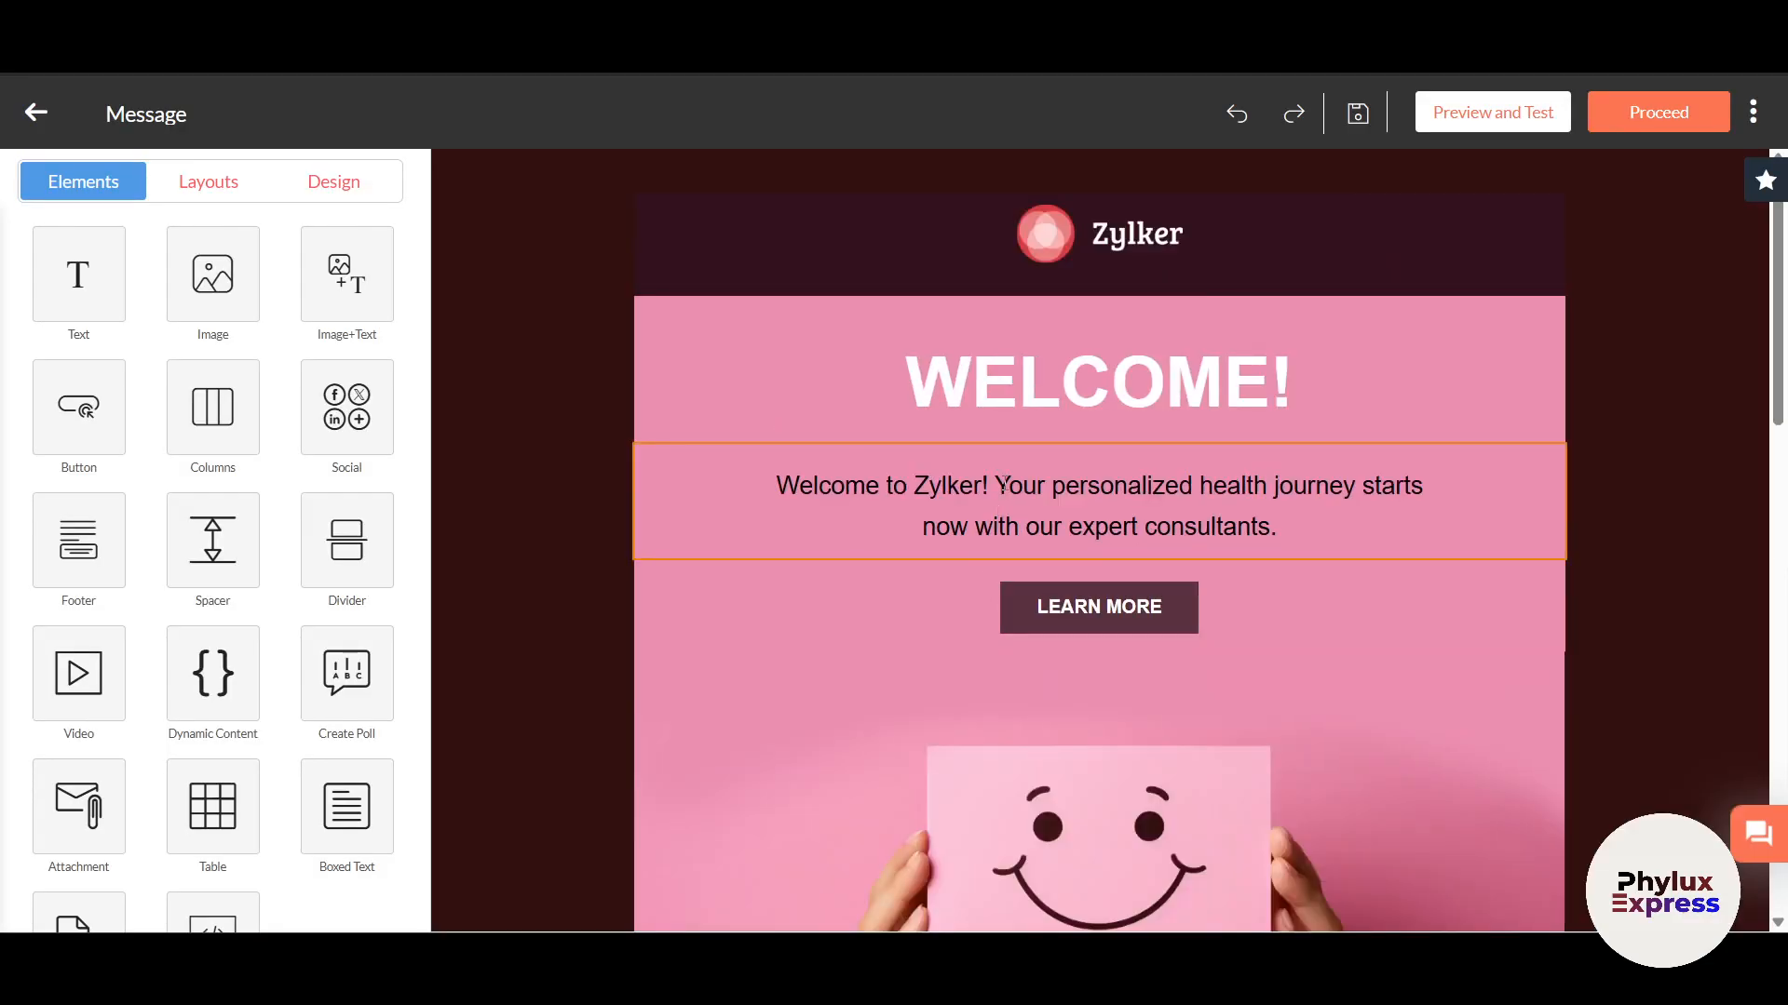
# Step: Change the email's main heading to "WELCOME tribe!"
pyautogui.click(1055, 395)
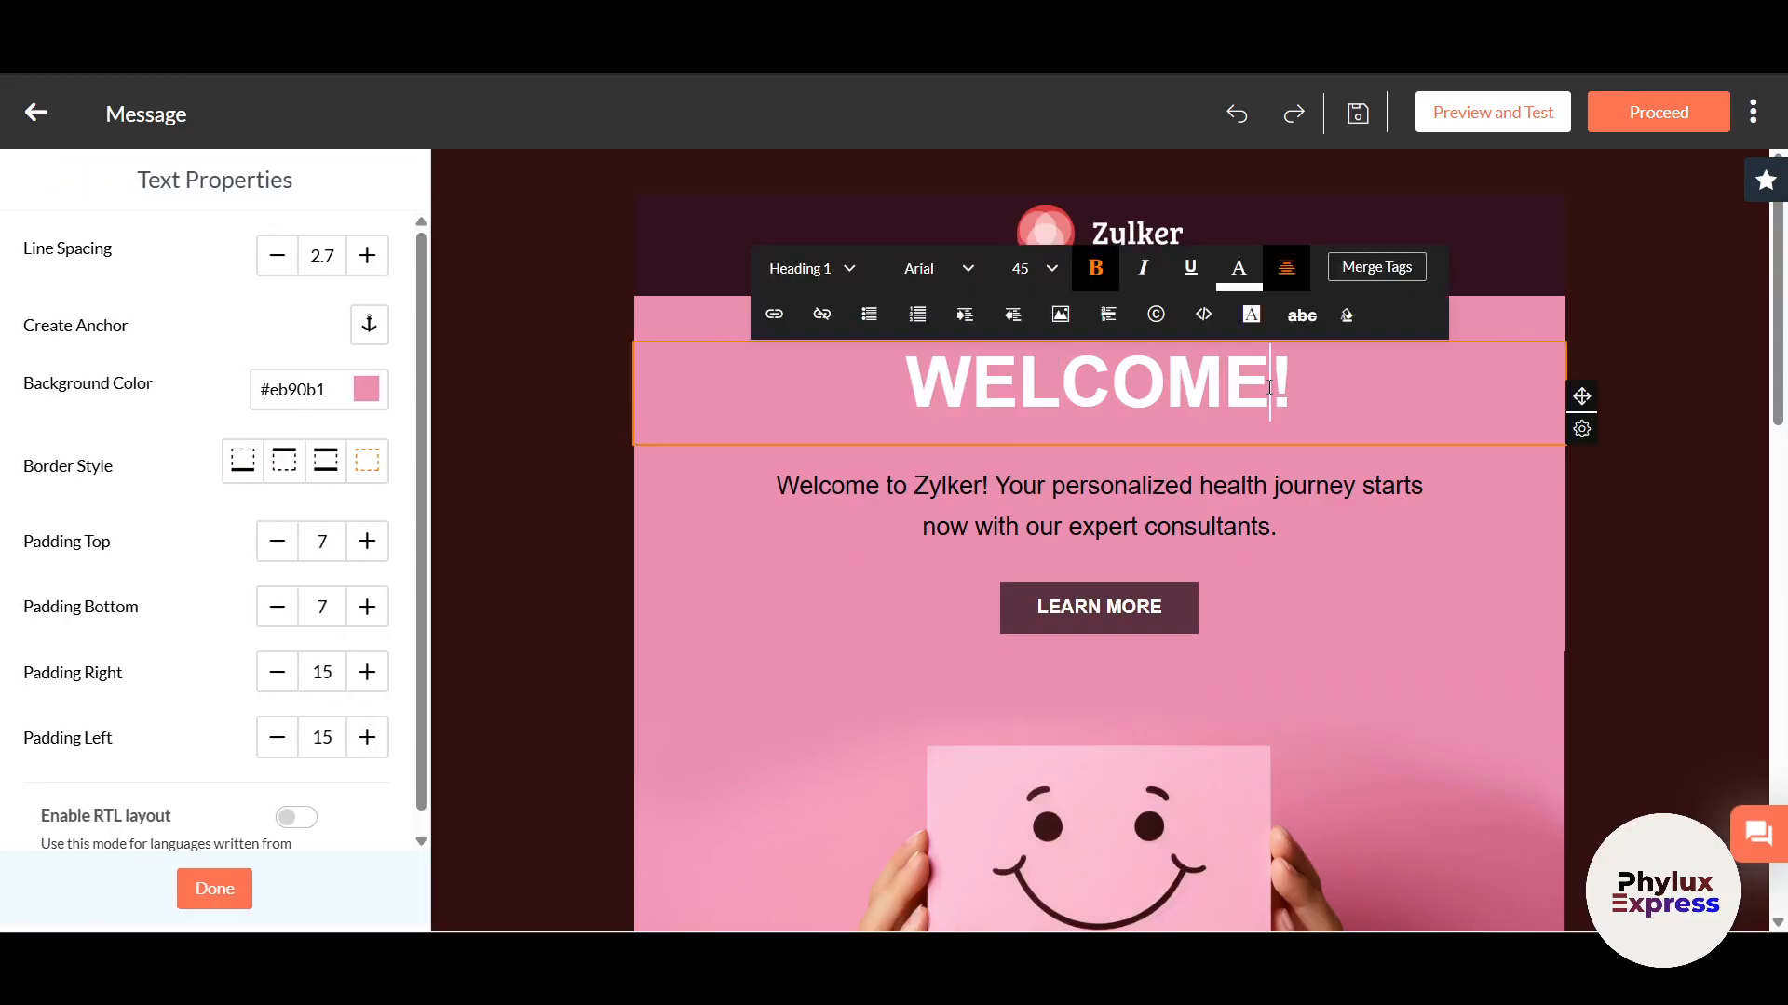
pyautogui.write('tribe')
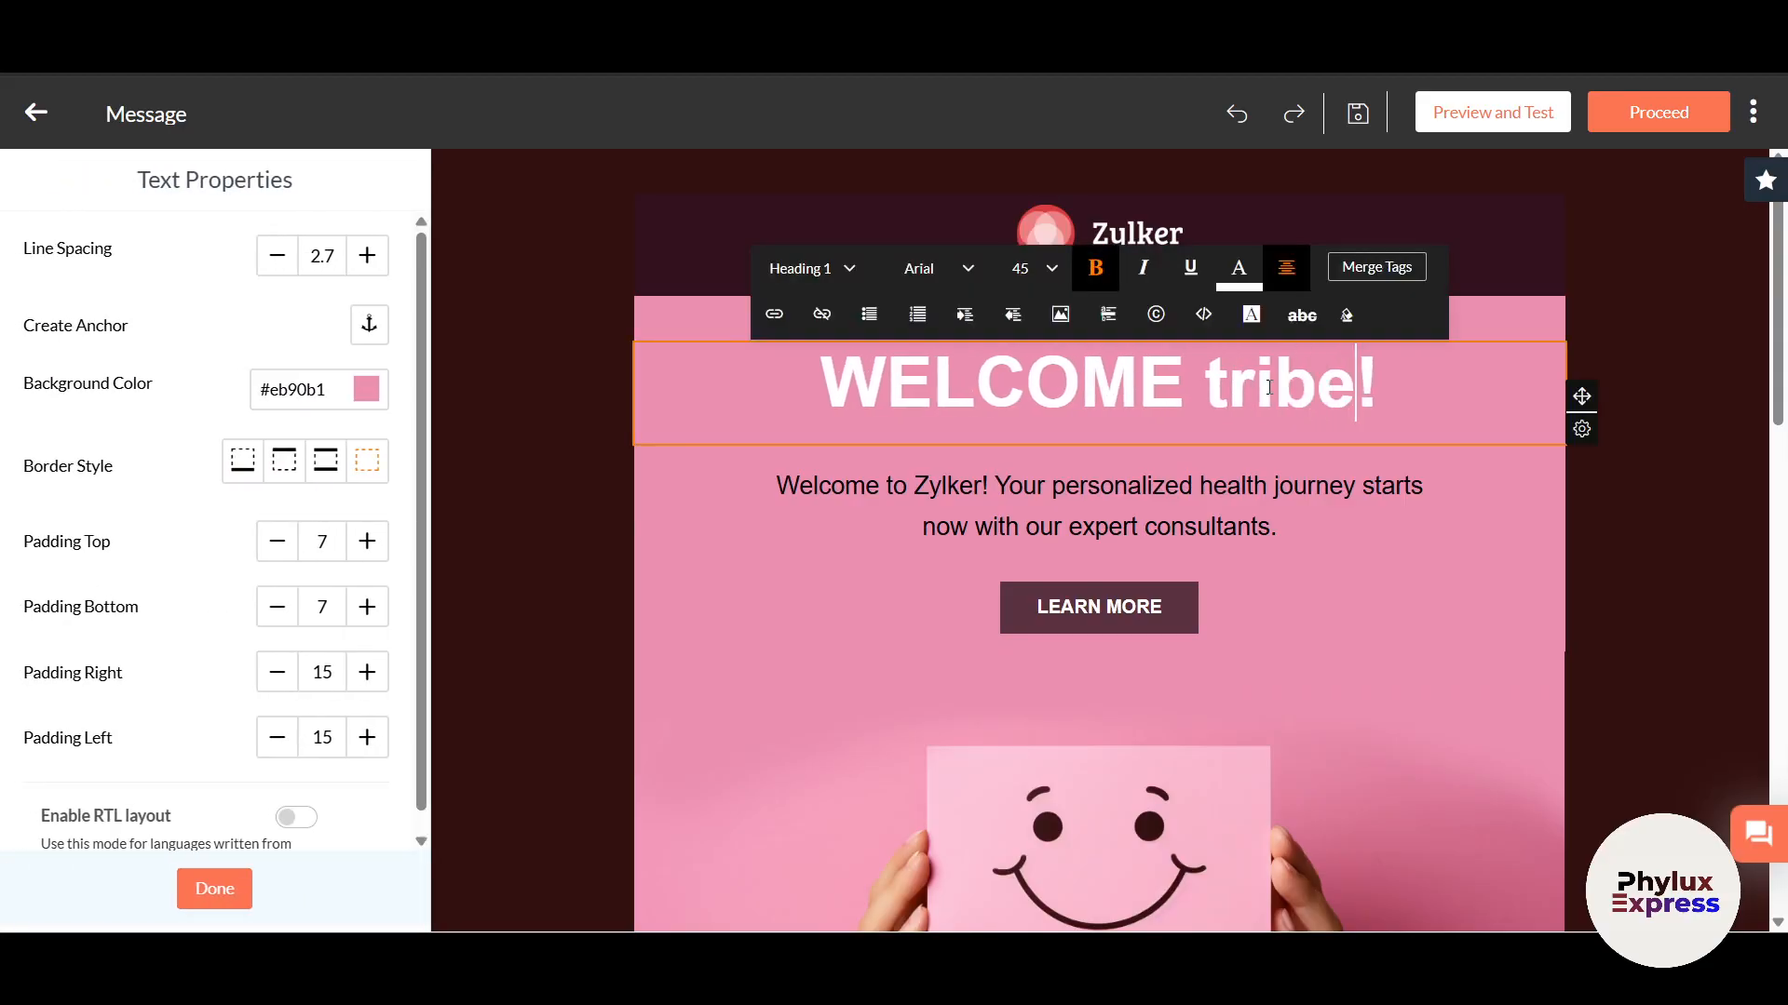
pyautogui.click(991, 476)
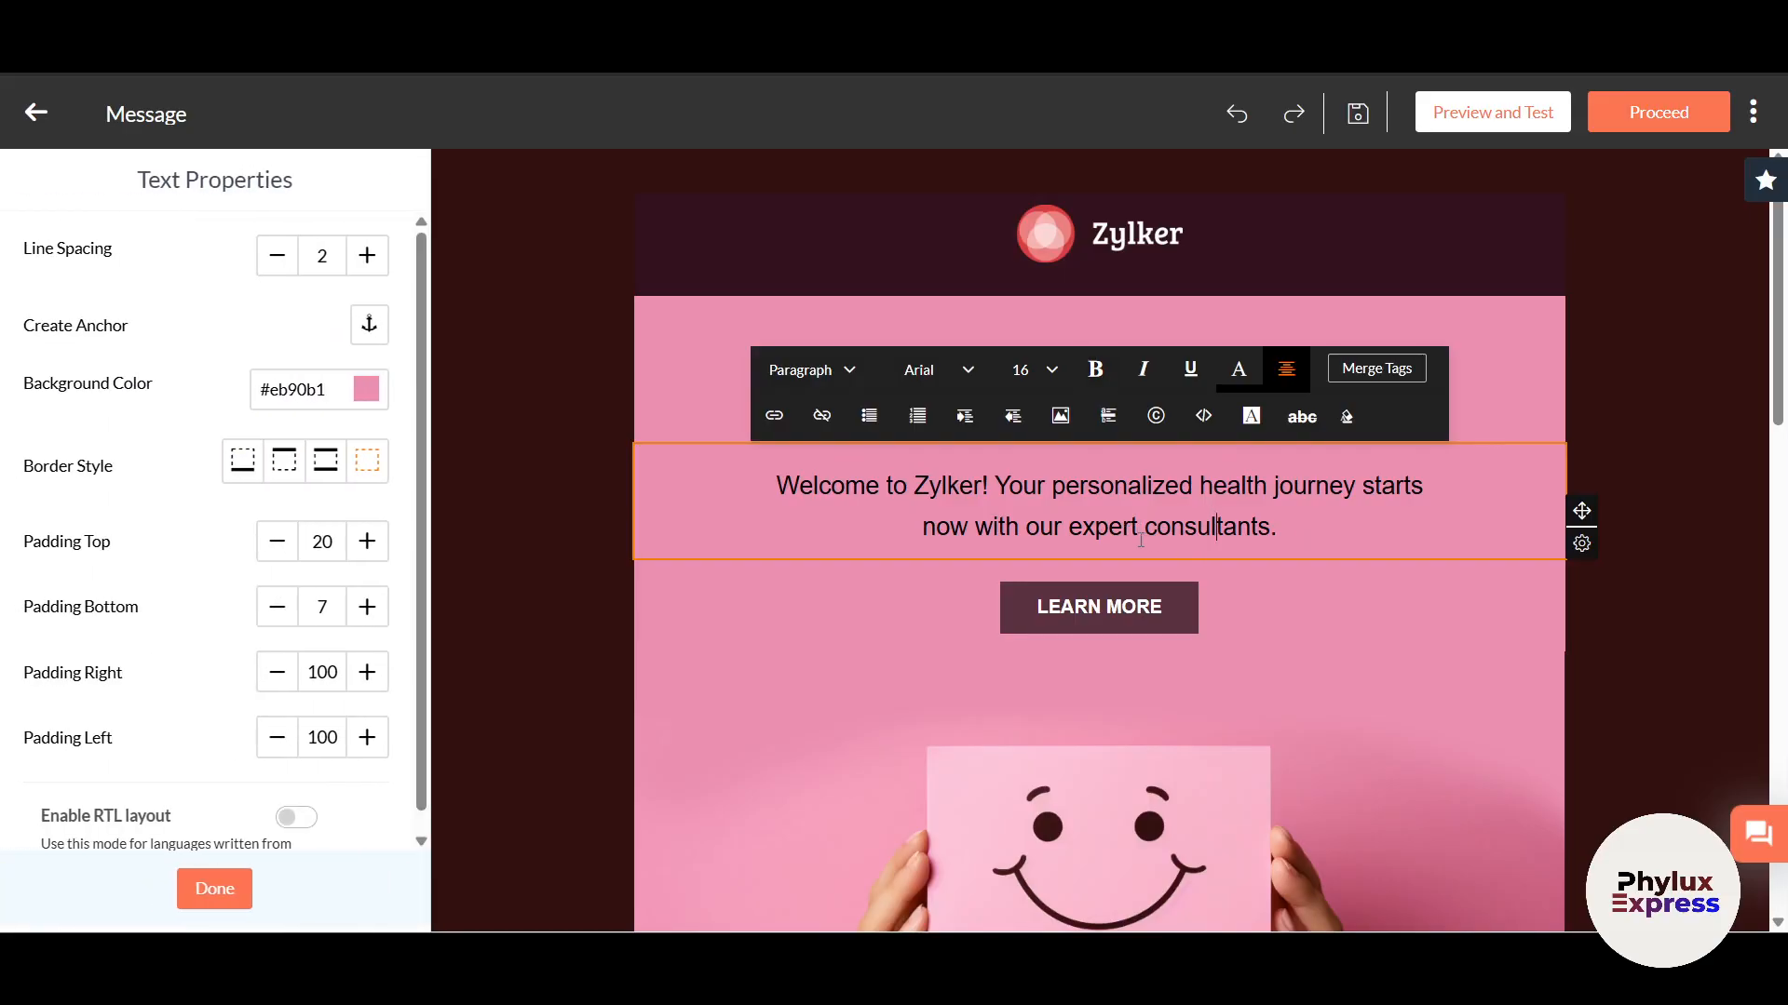
# Step: View the smiley banner image's properties and take a brief look at it in the image editor
pyautogui.scroll(-5, 1321, 527)
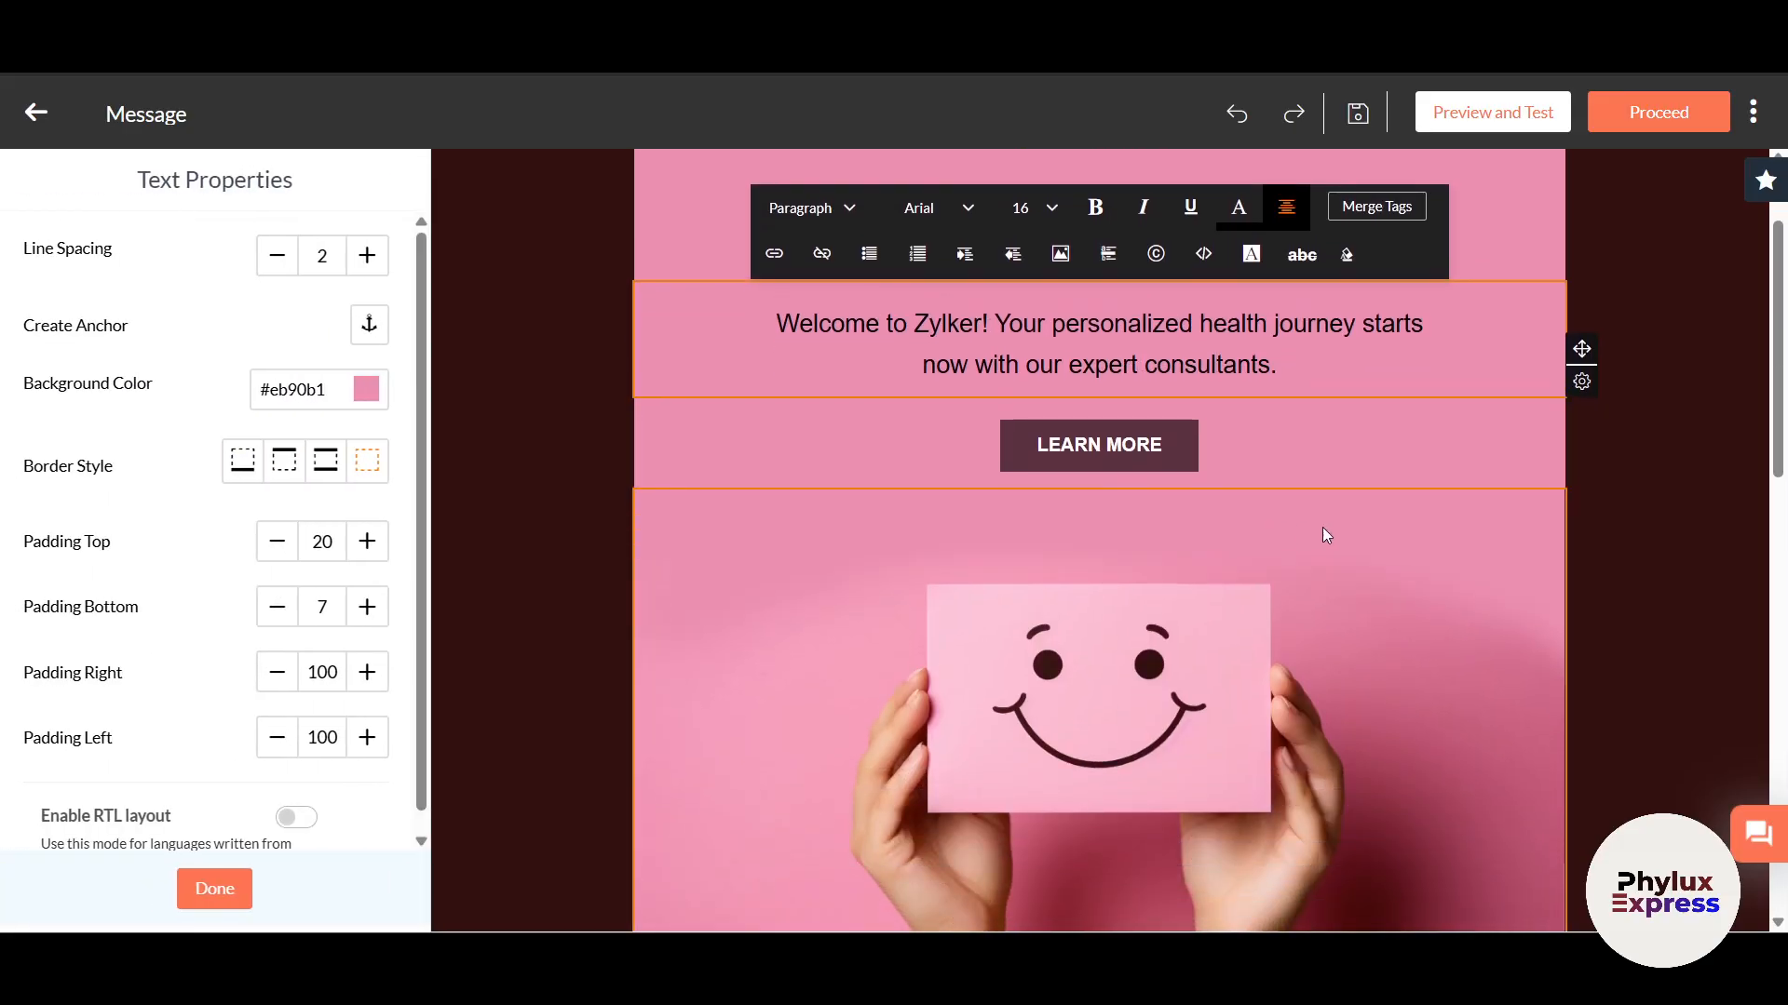
pyautogui.click(1120, 505)
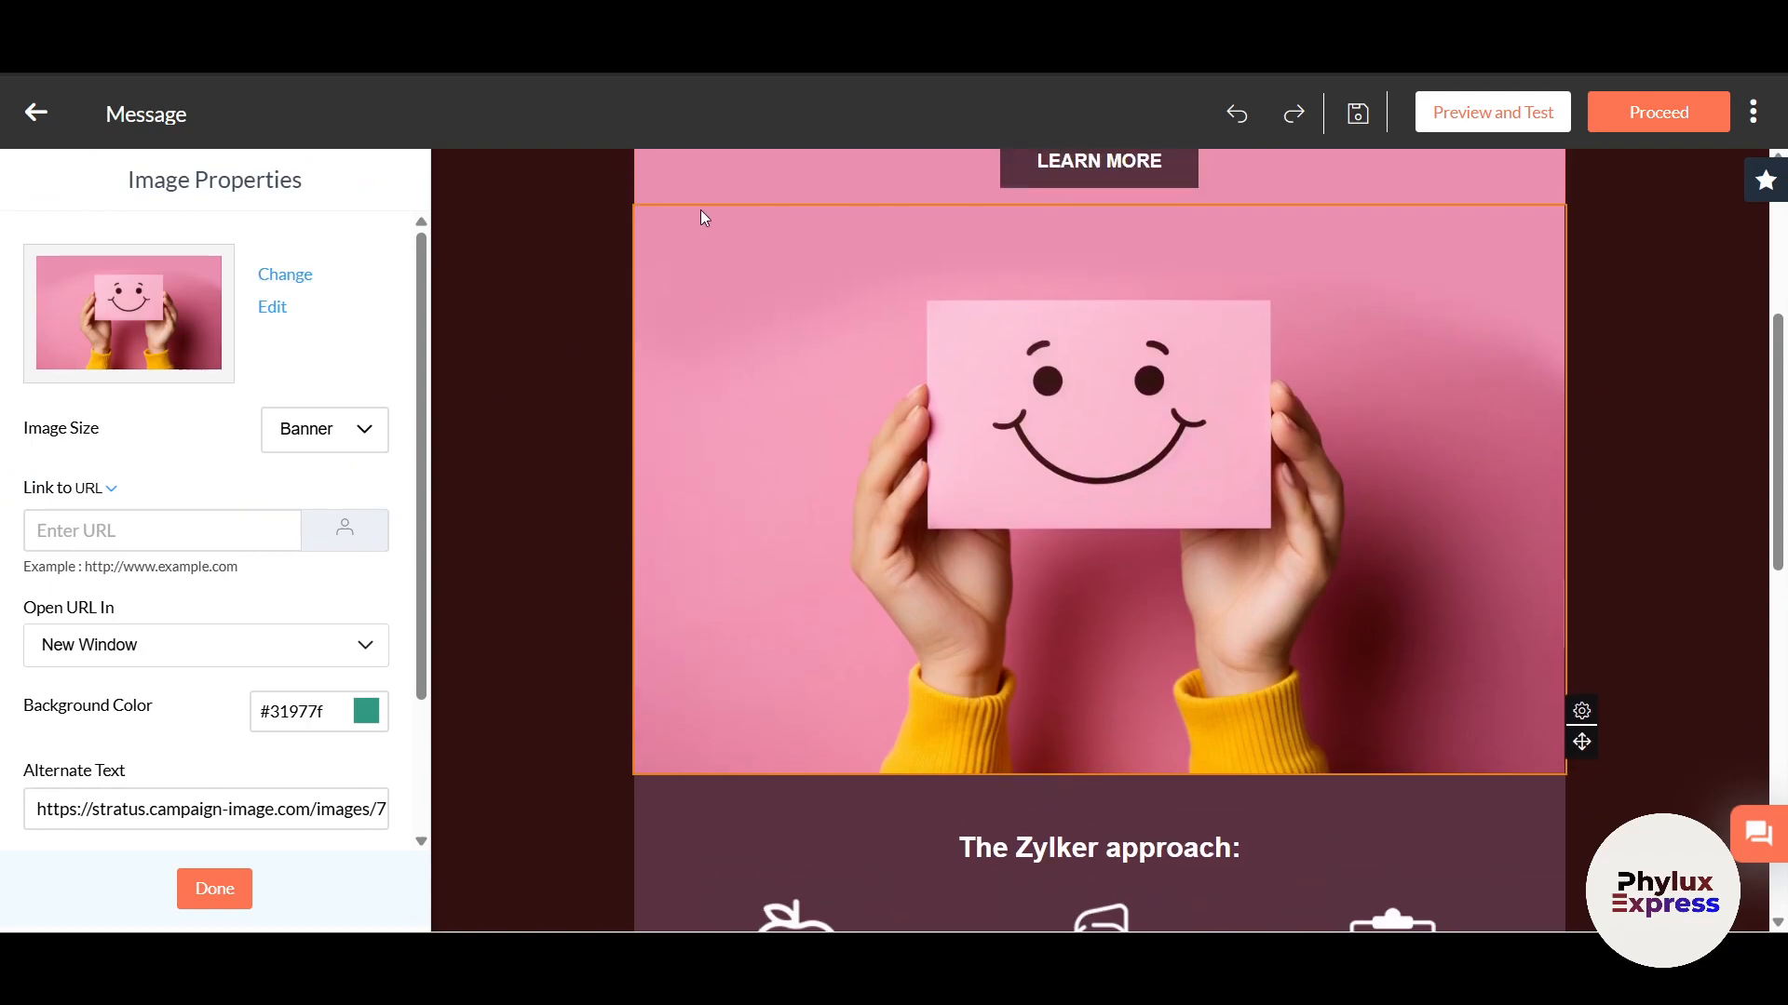
pyautogui.scroll(1, 700, 209)
pyautogui.click(703, 249)
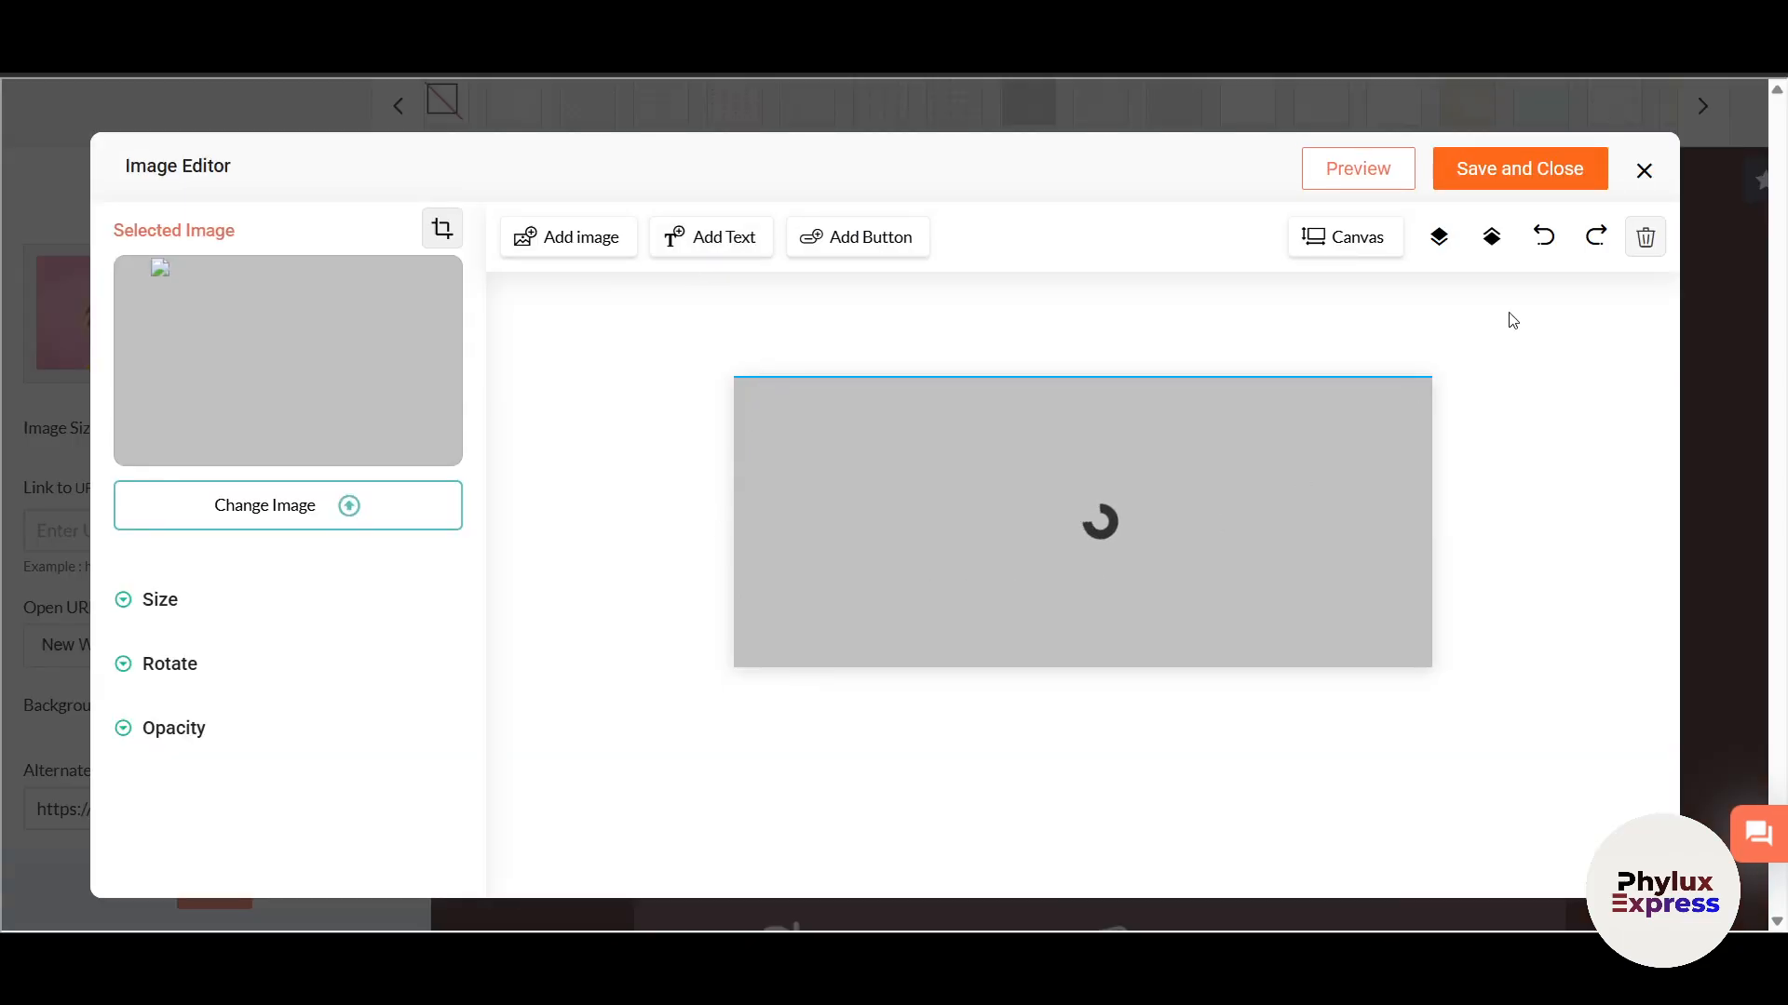
pyautogui.click(1644, 170)
# Step: Look through the lower template sections and inspect the ZYLKER TEAM button's label and link properties
pyautogui.scroll(-5, 931, 556)
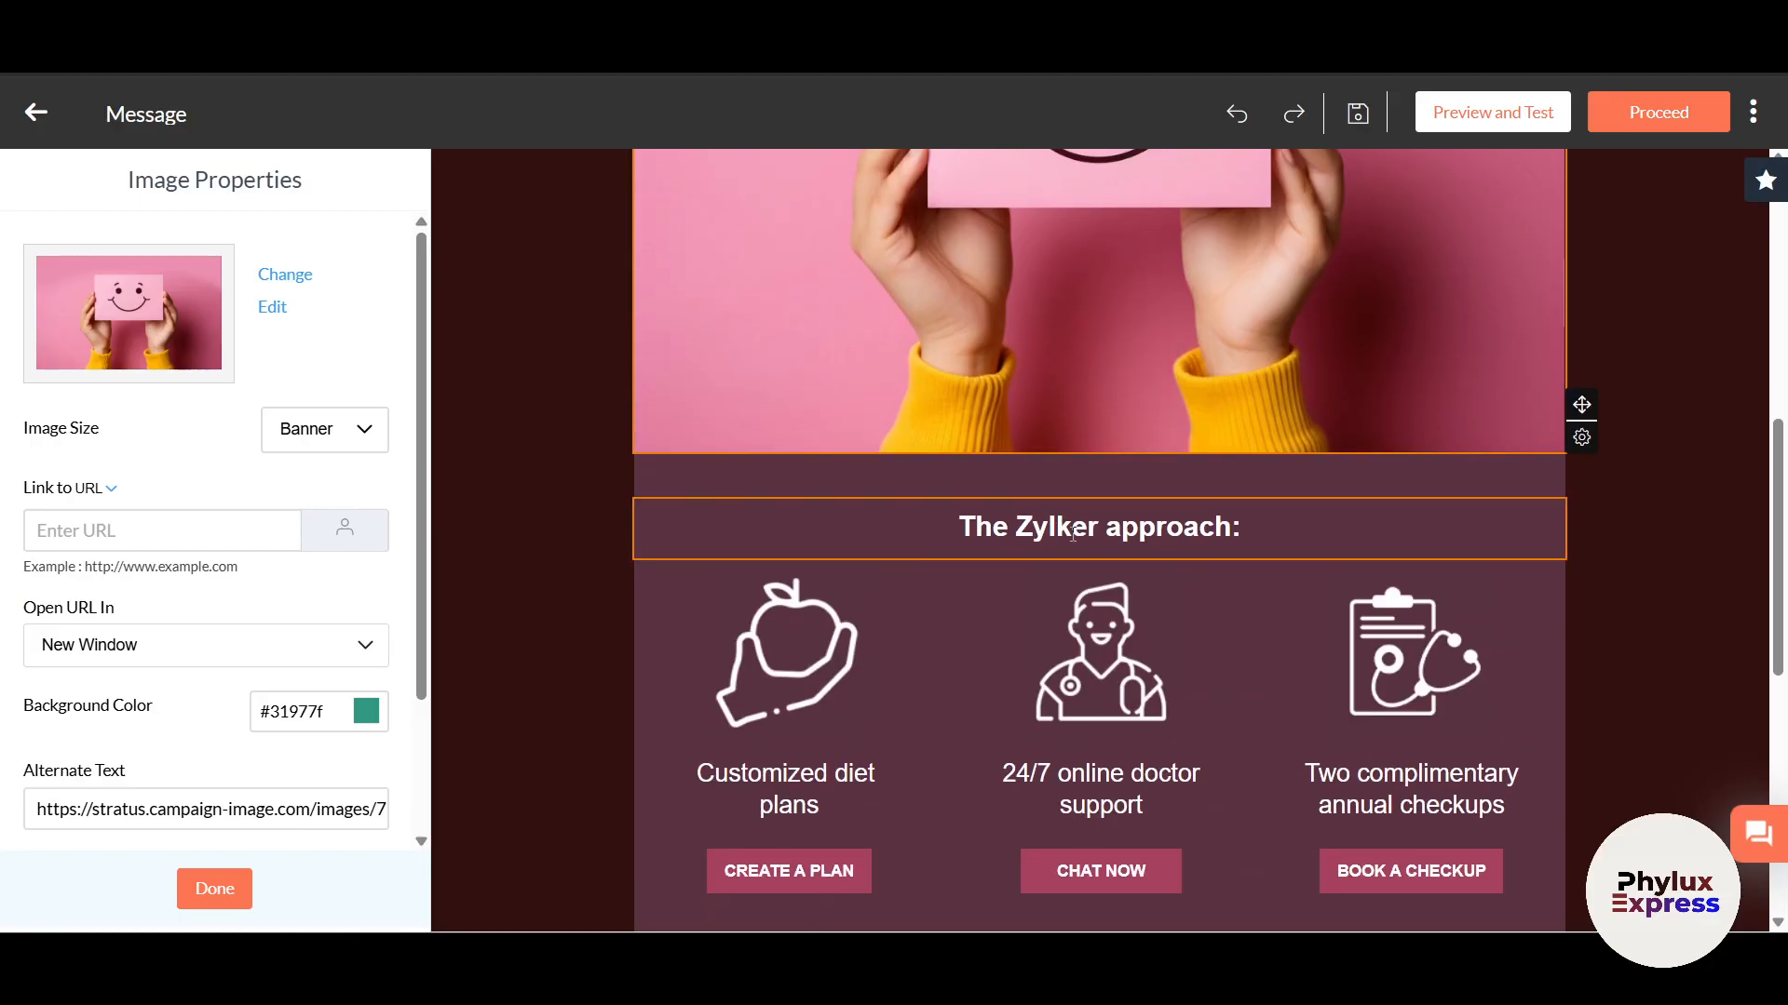
pyautogui.scroll(-8, 1119, 605)
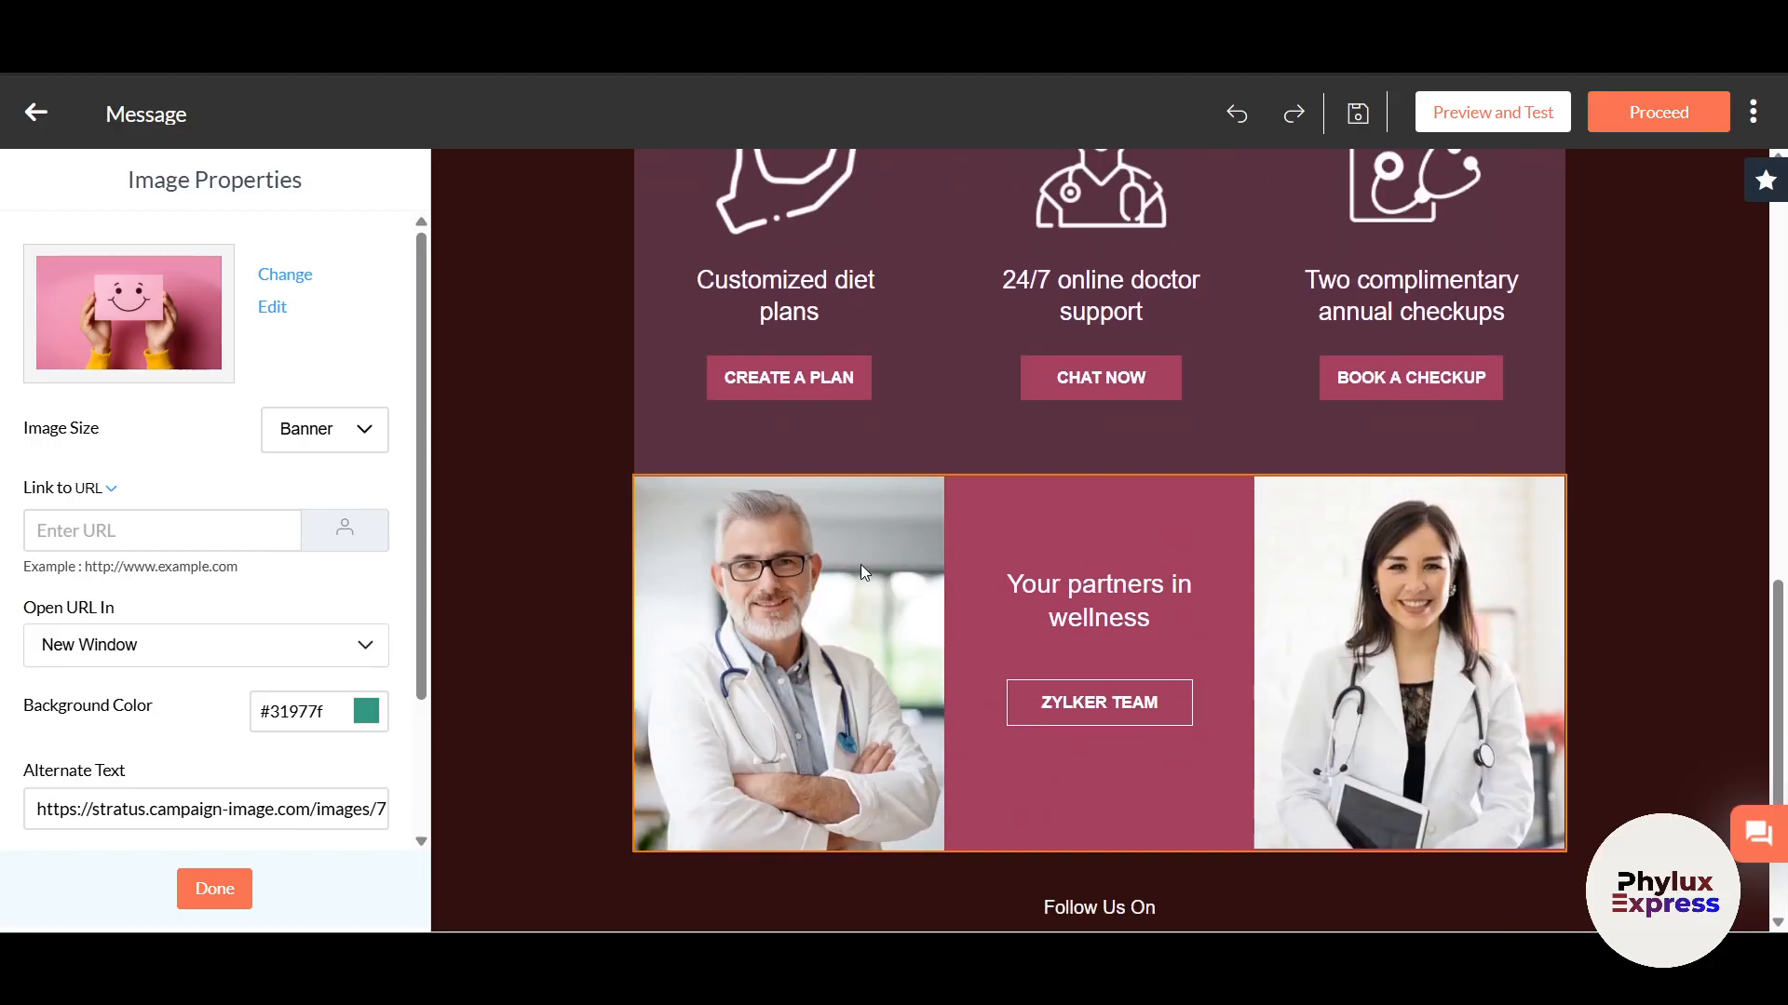
pyautogui.click(984, 535)
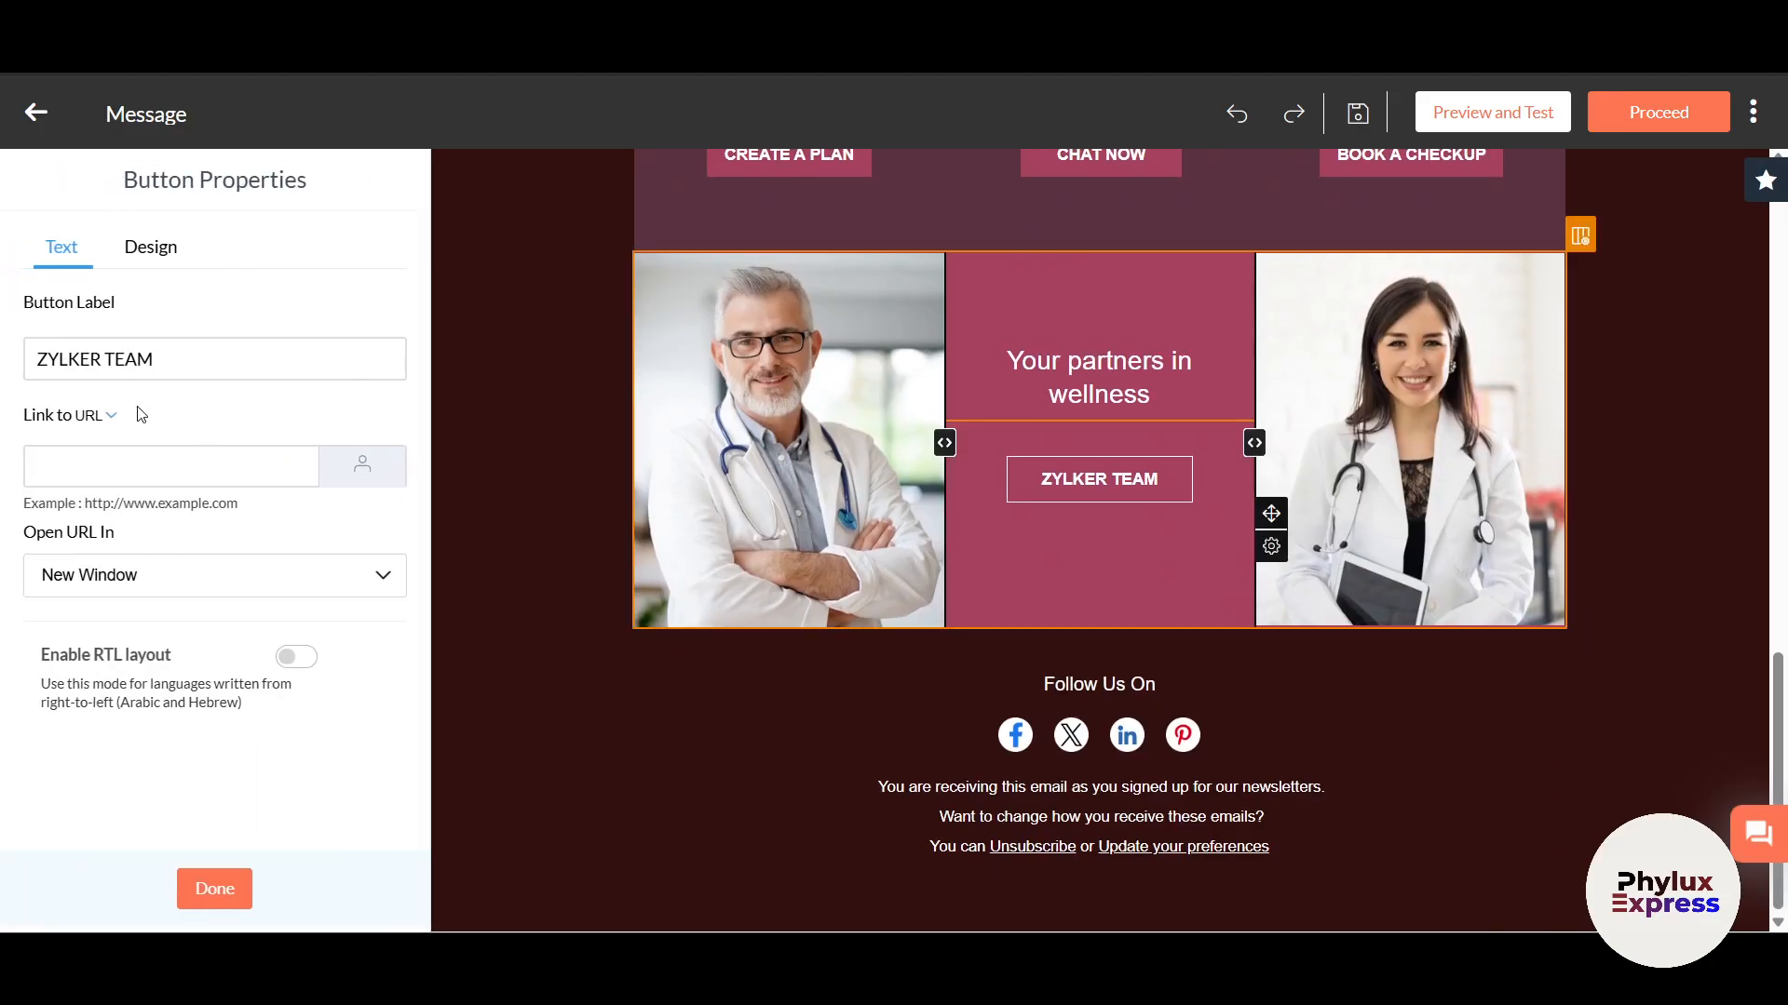
pyautogui.scroll(3, 941, 544)
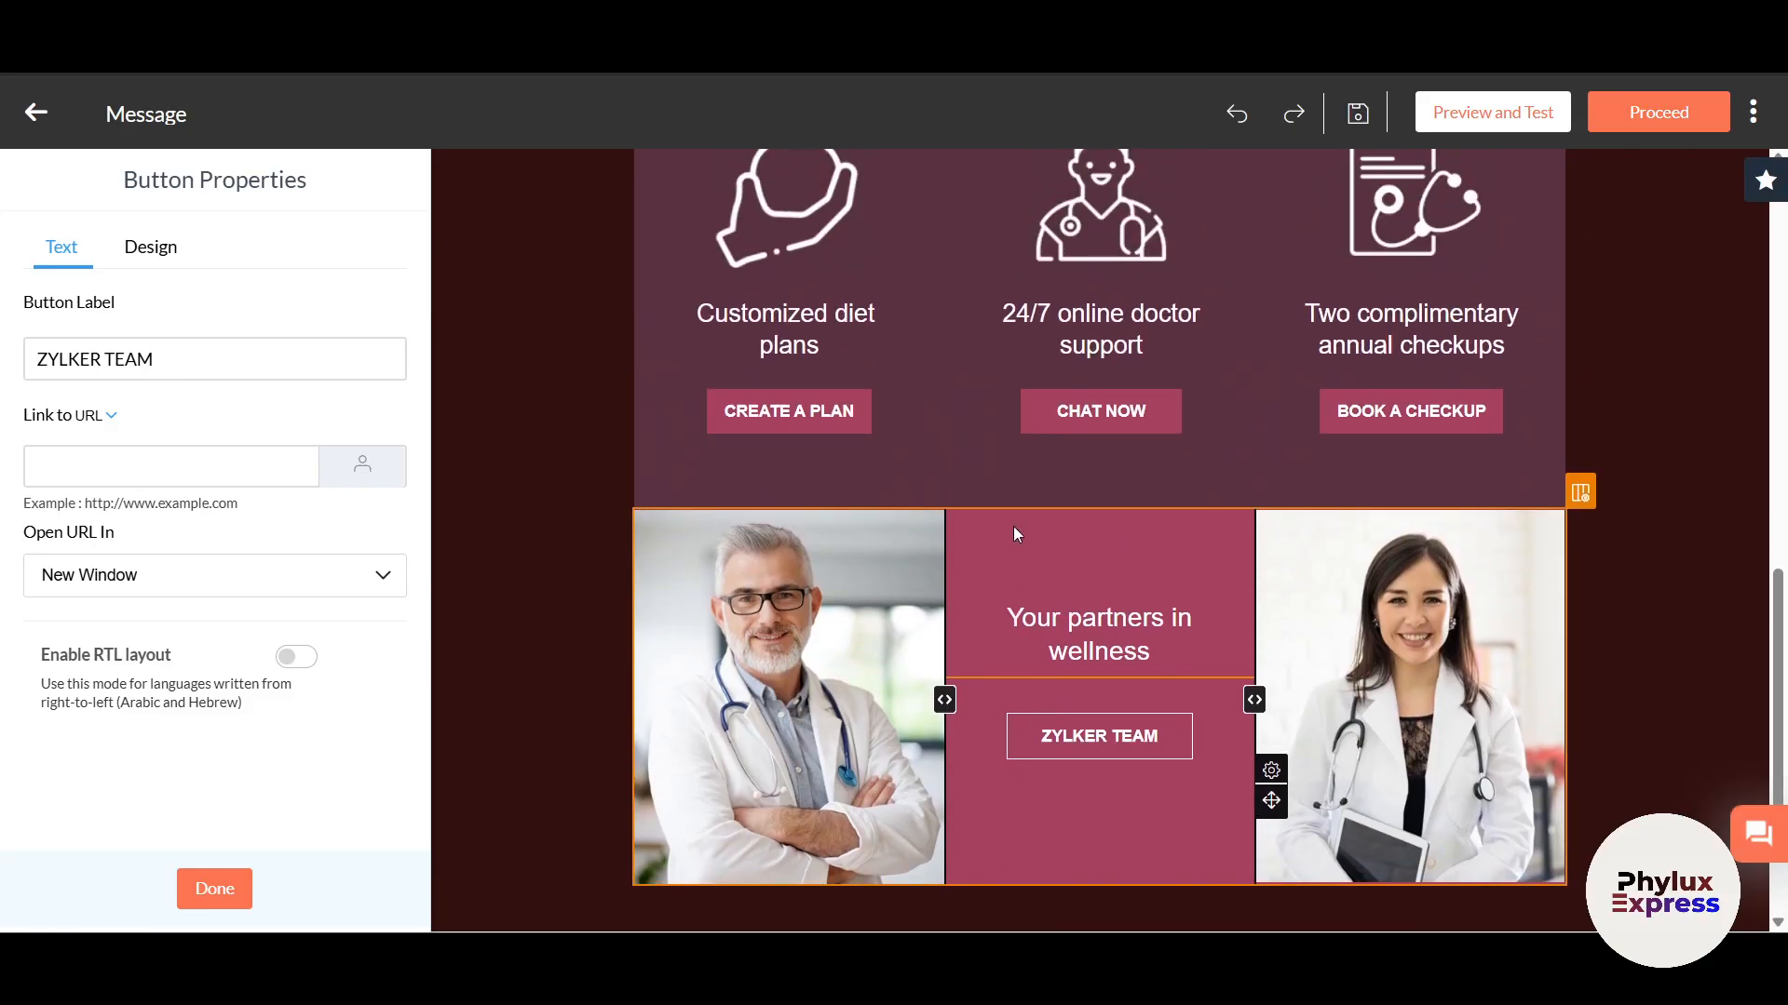
# Step: Retype the end of the text between the two doctor photos so it reads "Your partners in wellnesss"
pyautogui.click(1106, 652)
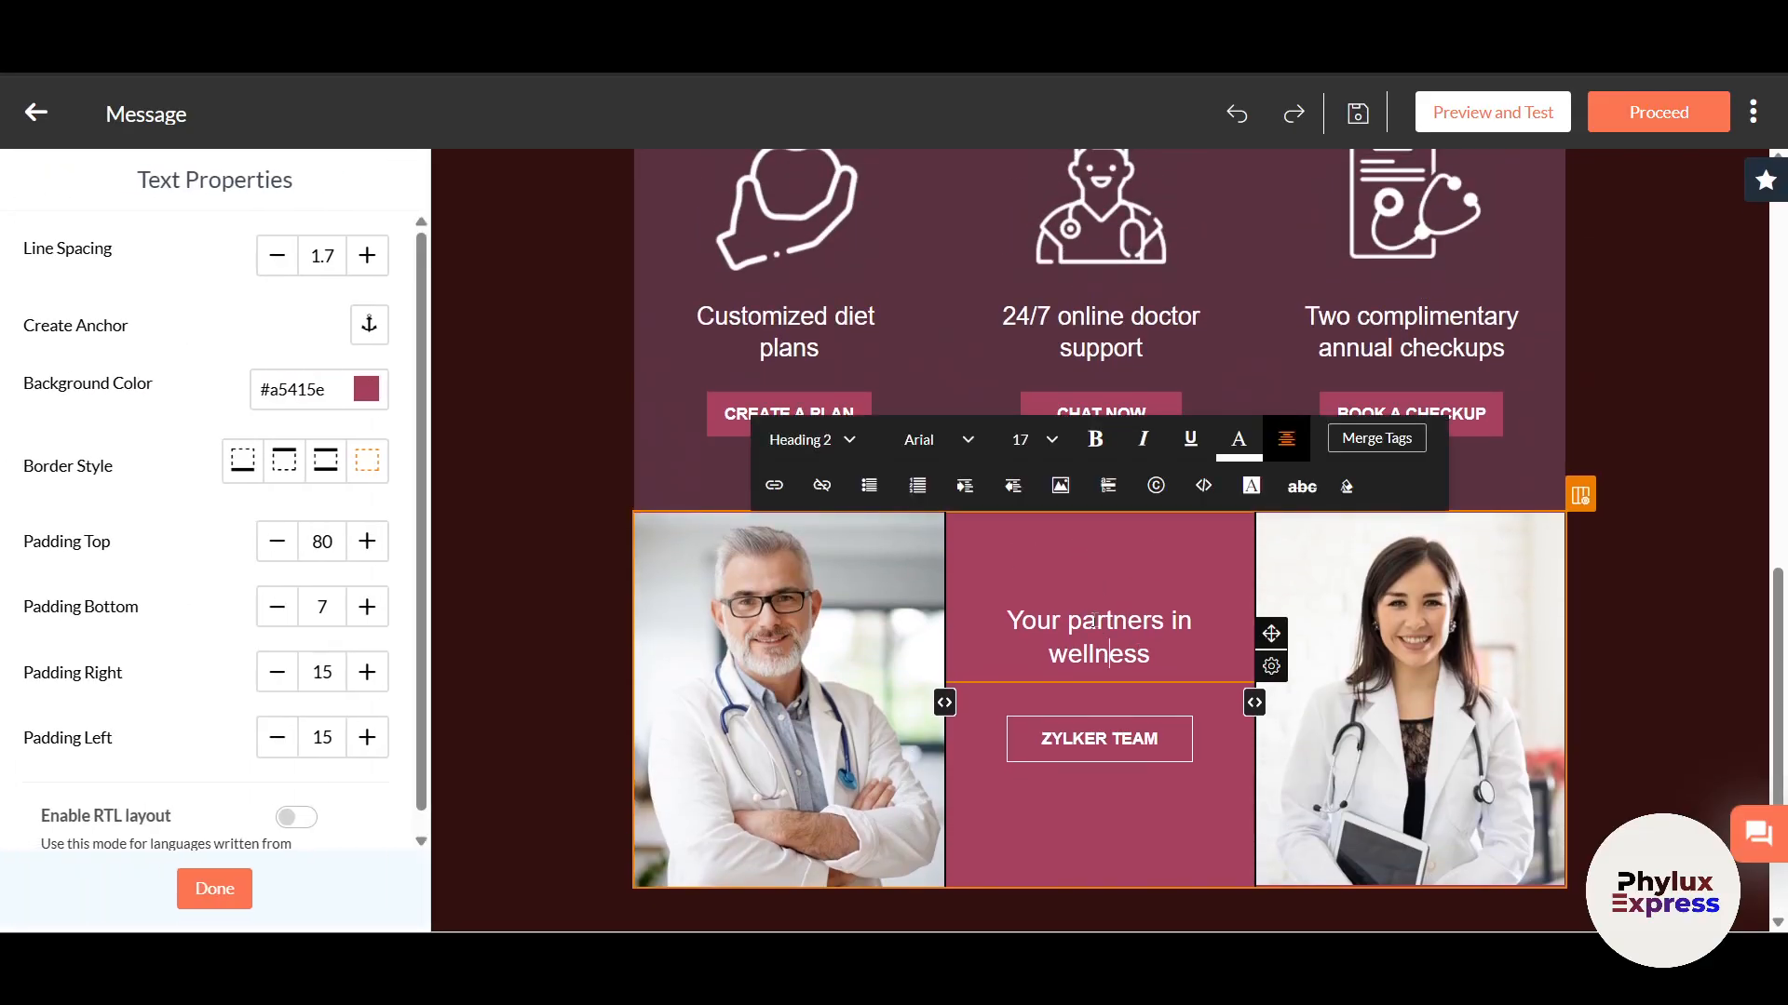
pyautogui.press('BackSpace')
pyautogui.press('BackSpace')
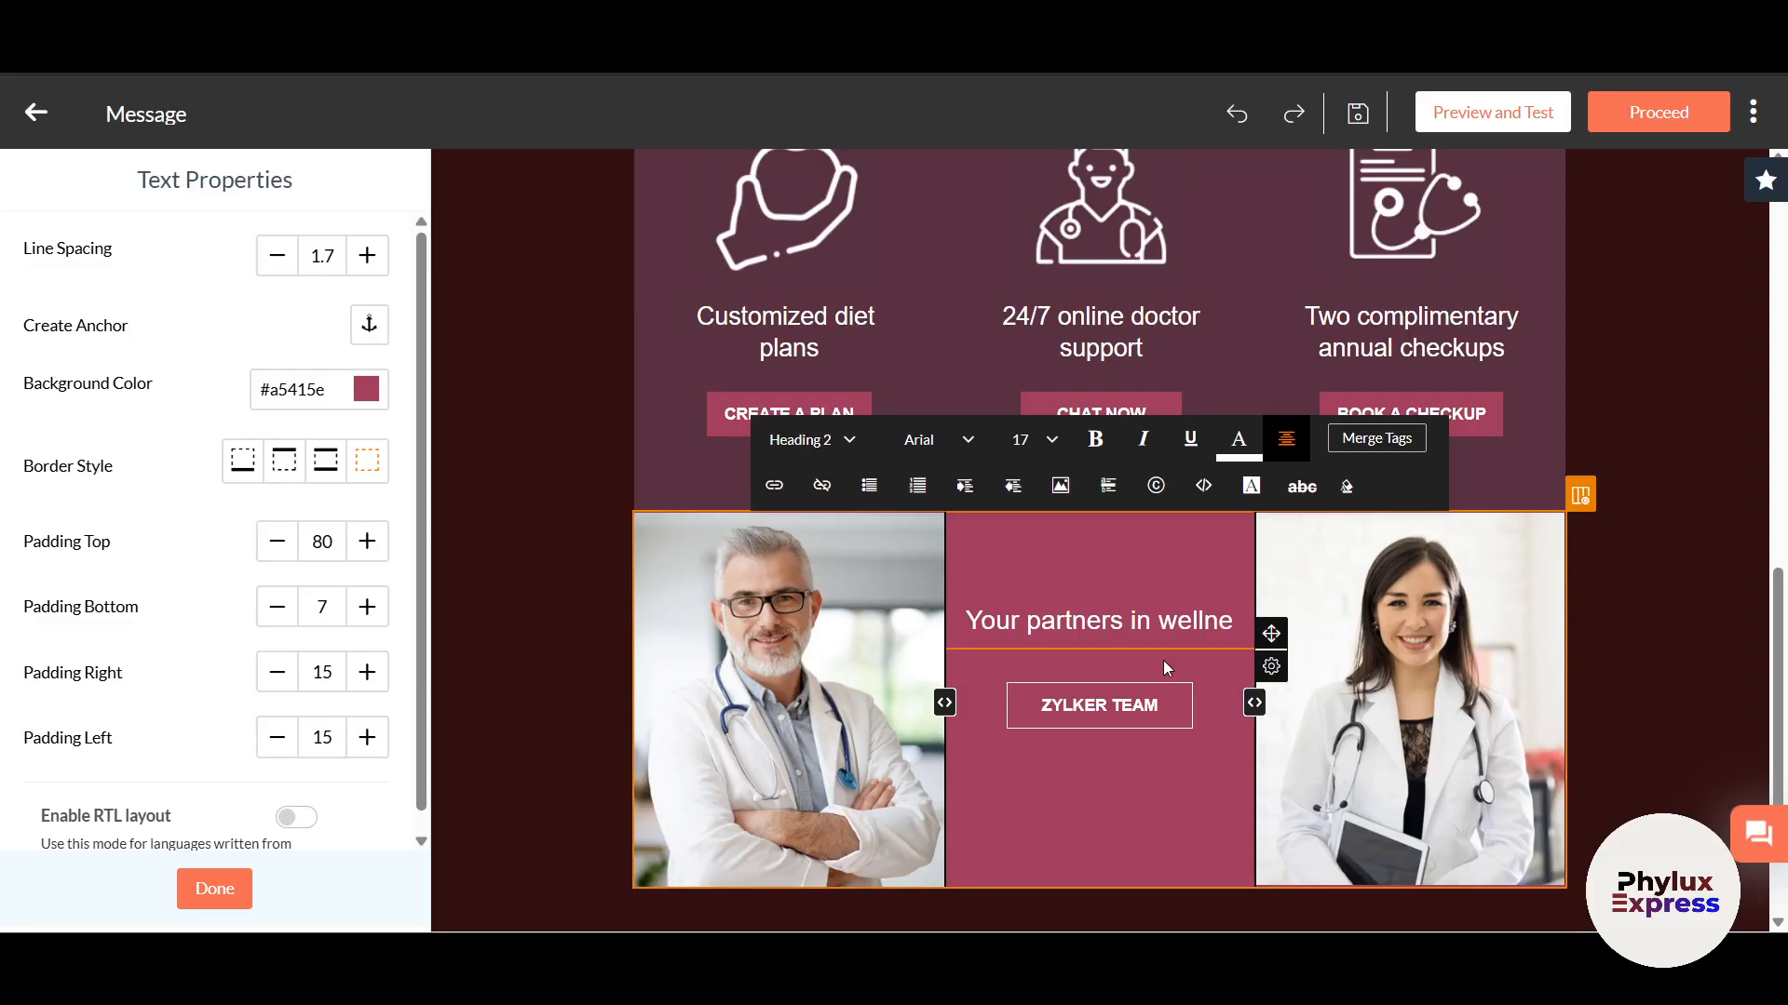
pyautogui.press('BackSpace')
pyautogui.write('esss')
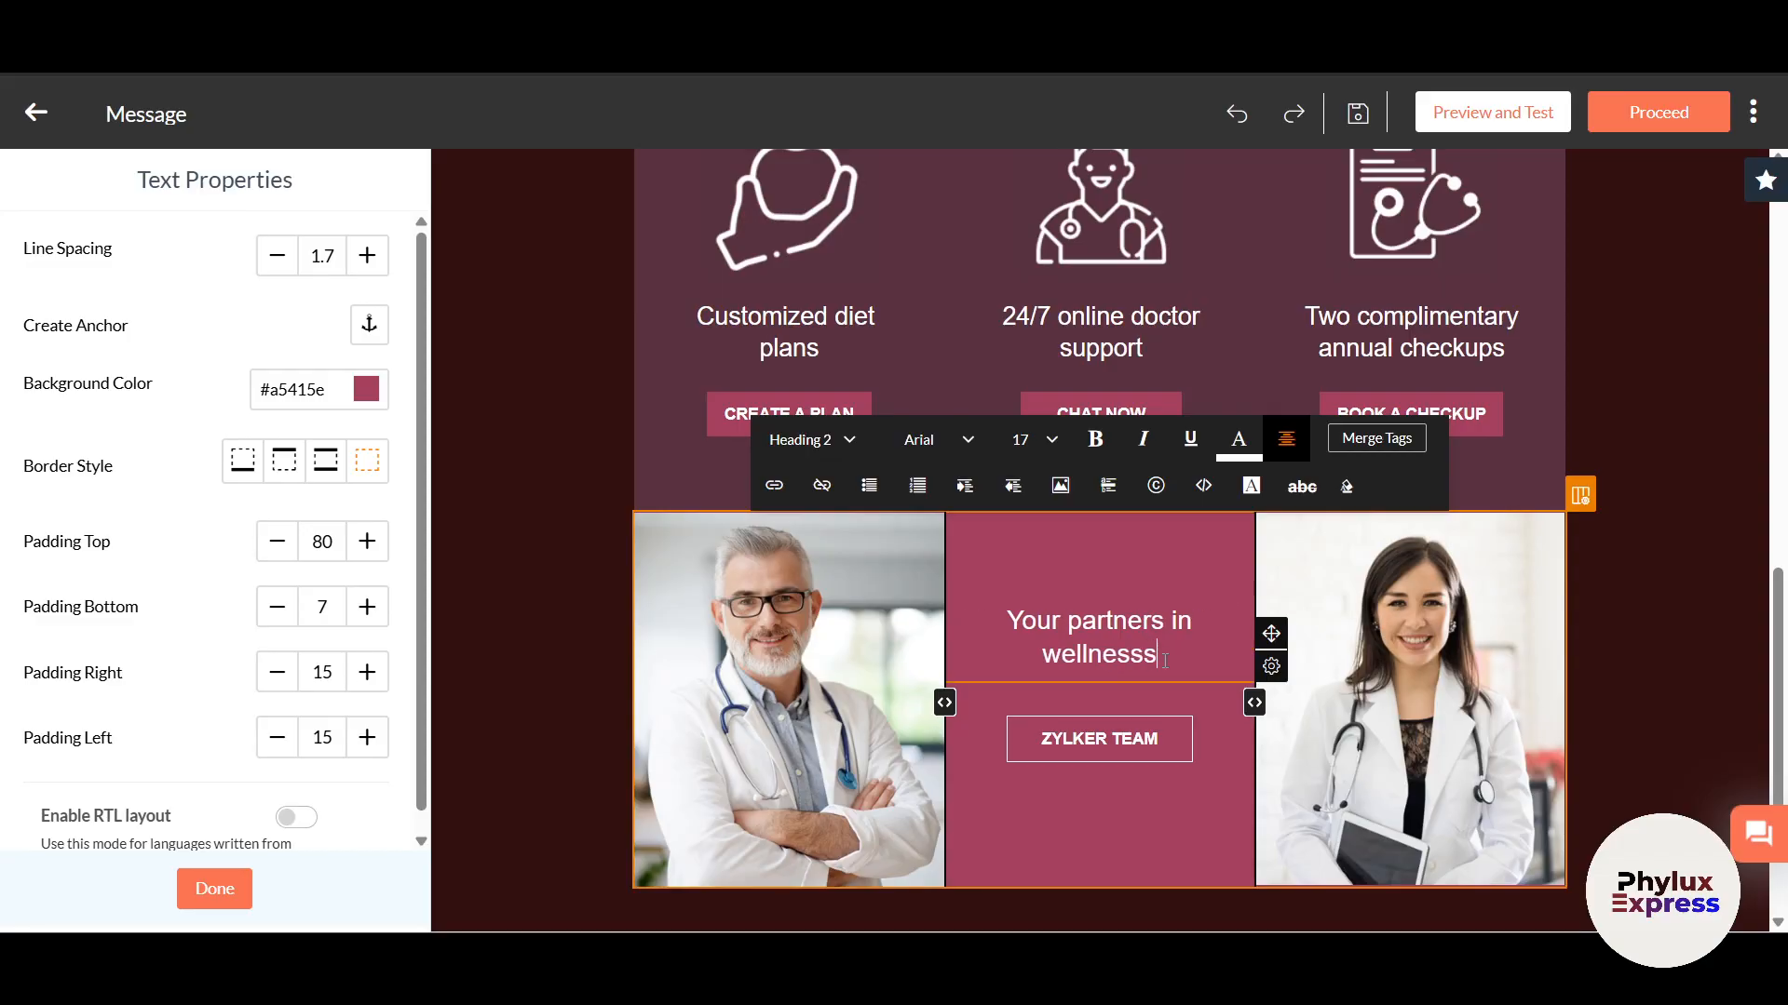
pyautogui.scroll(2, 783, 717)
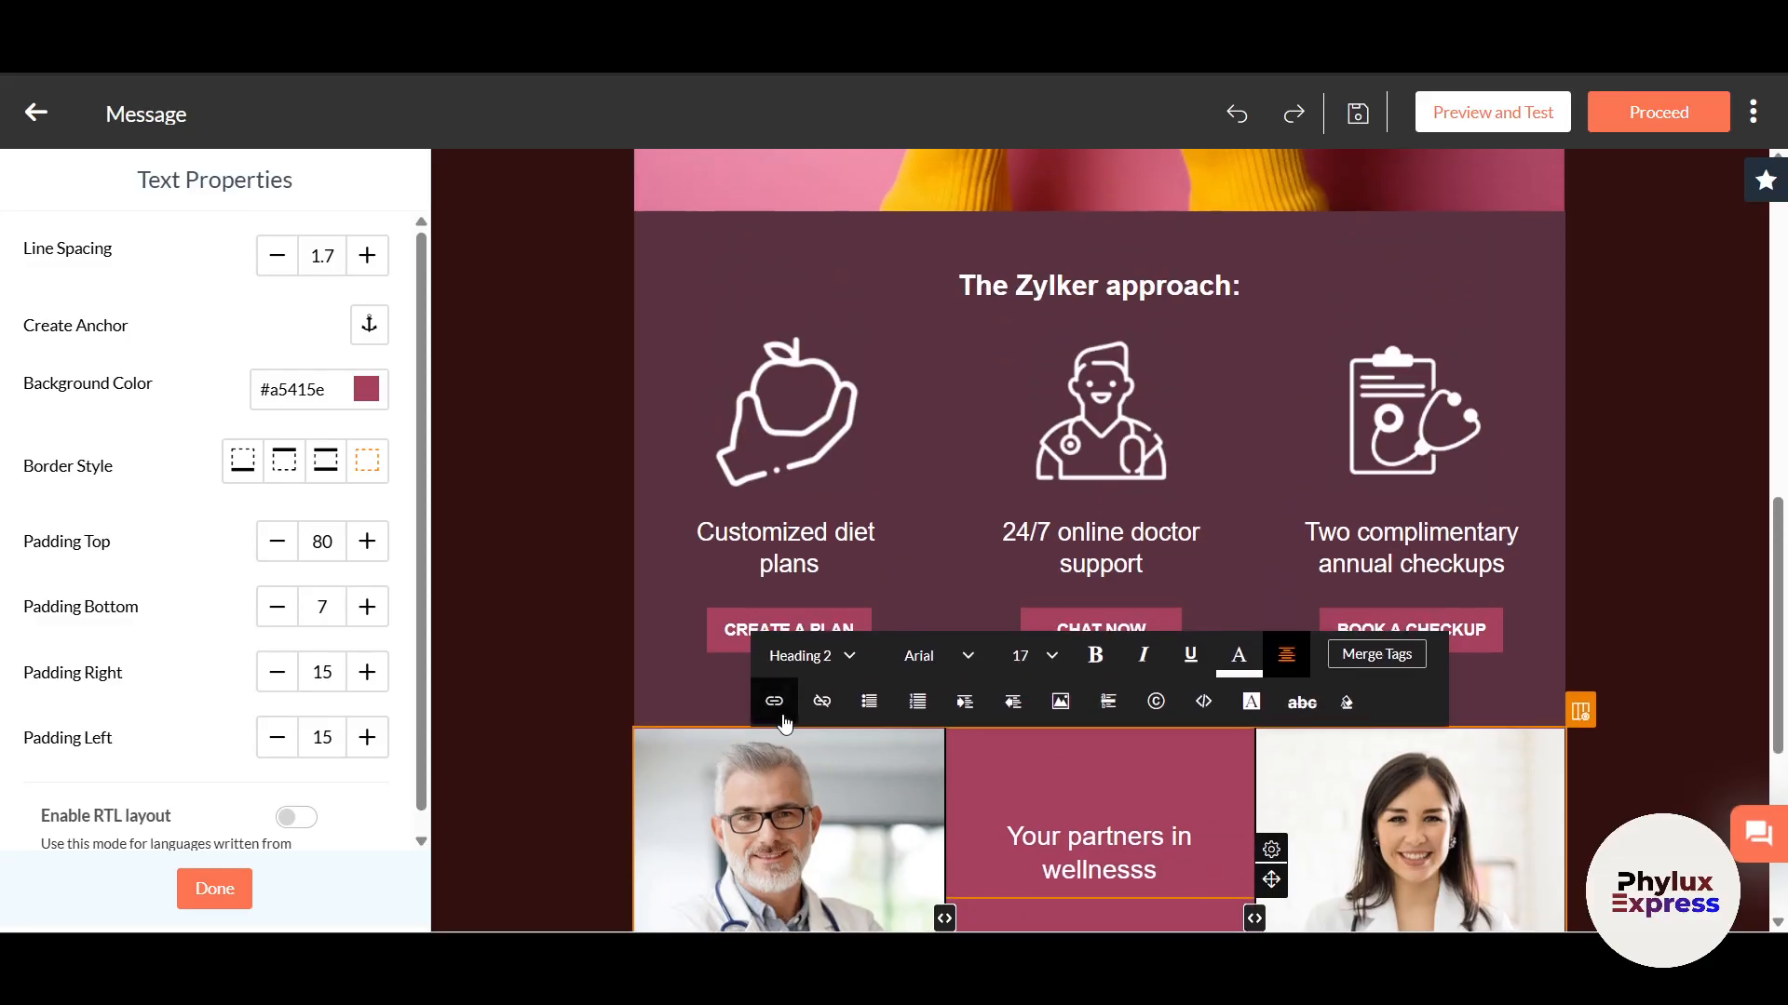
pyautogui.click(752, 797)
pyautogui.click(1149, 762)
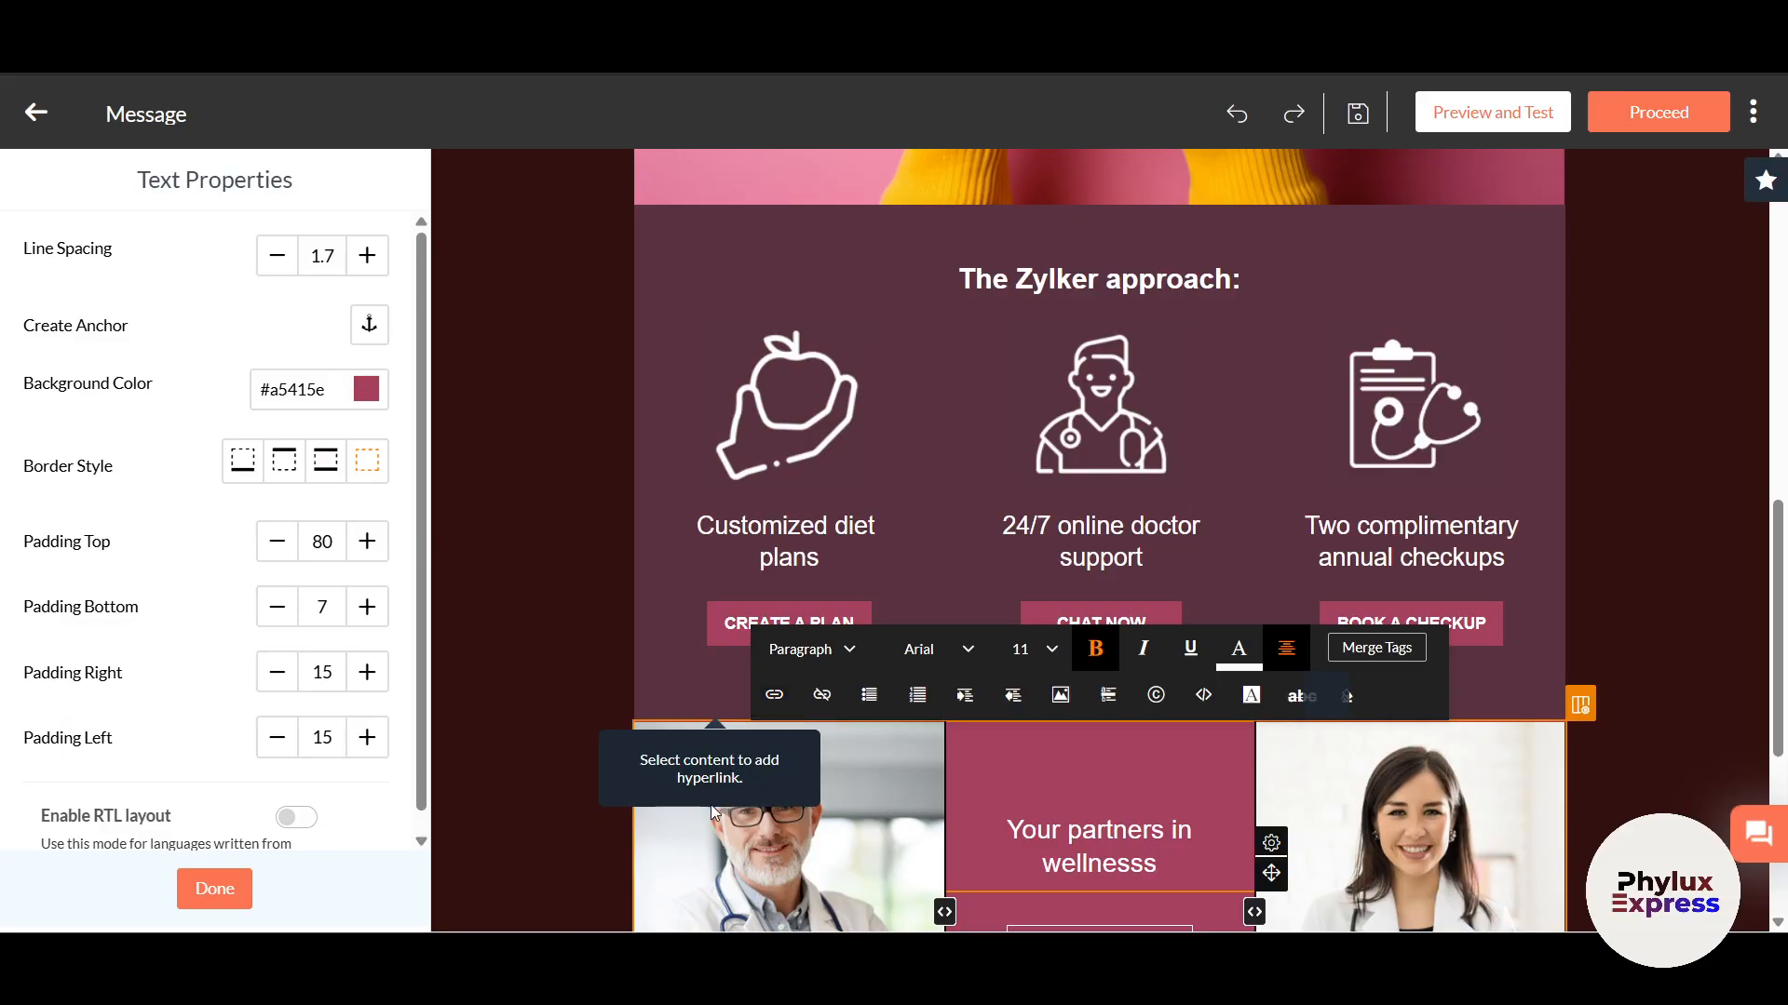
pyautogui.moveTo(1008, 830); pyautogui.dragTo(1173, 829)
pyautogui.click(773, 694)
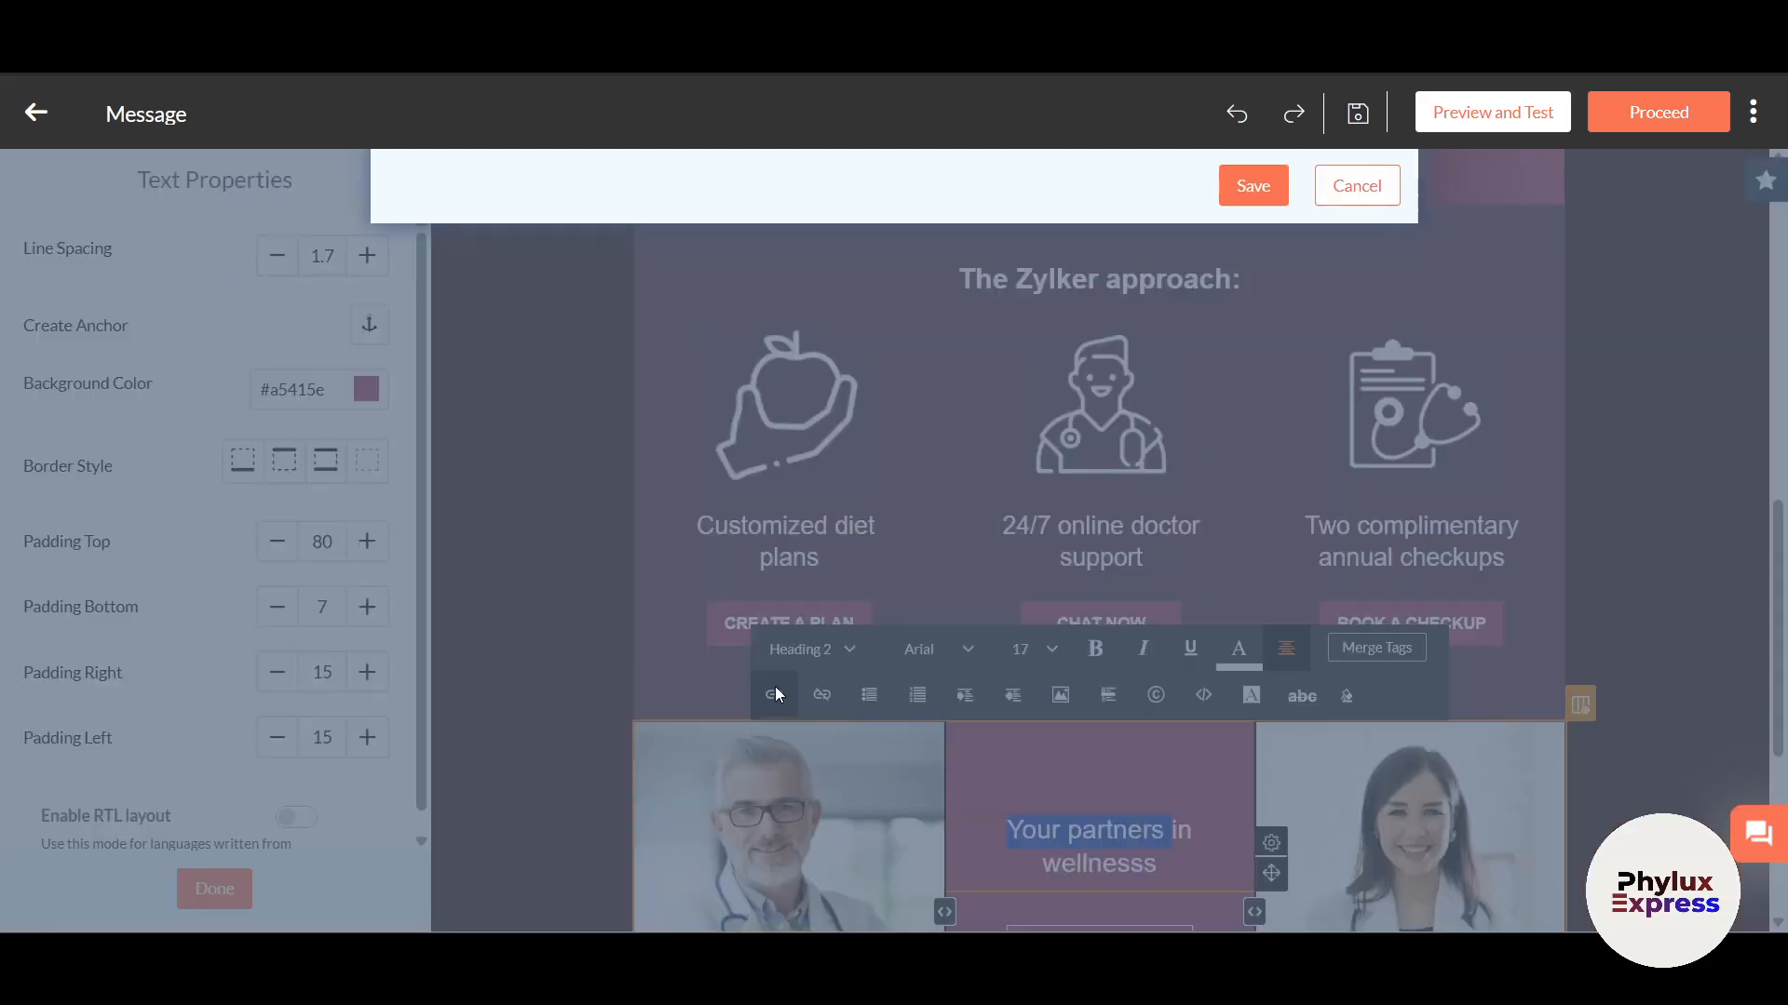
pyautogui.write('https://youtu.be/_DUbaWV0kHg')
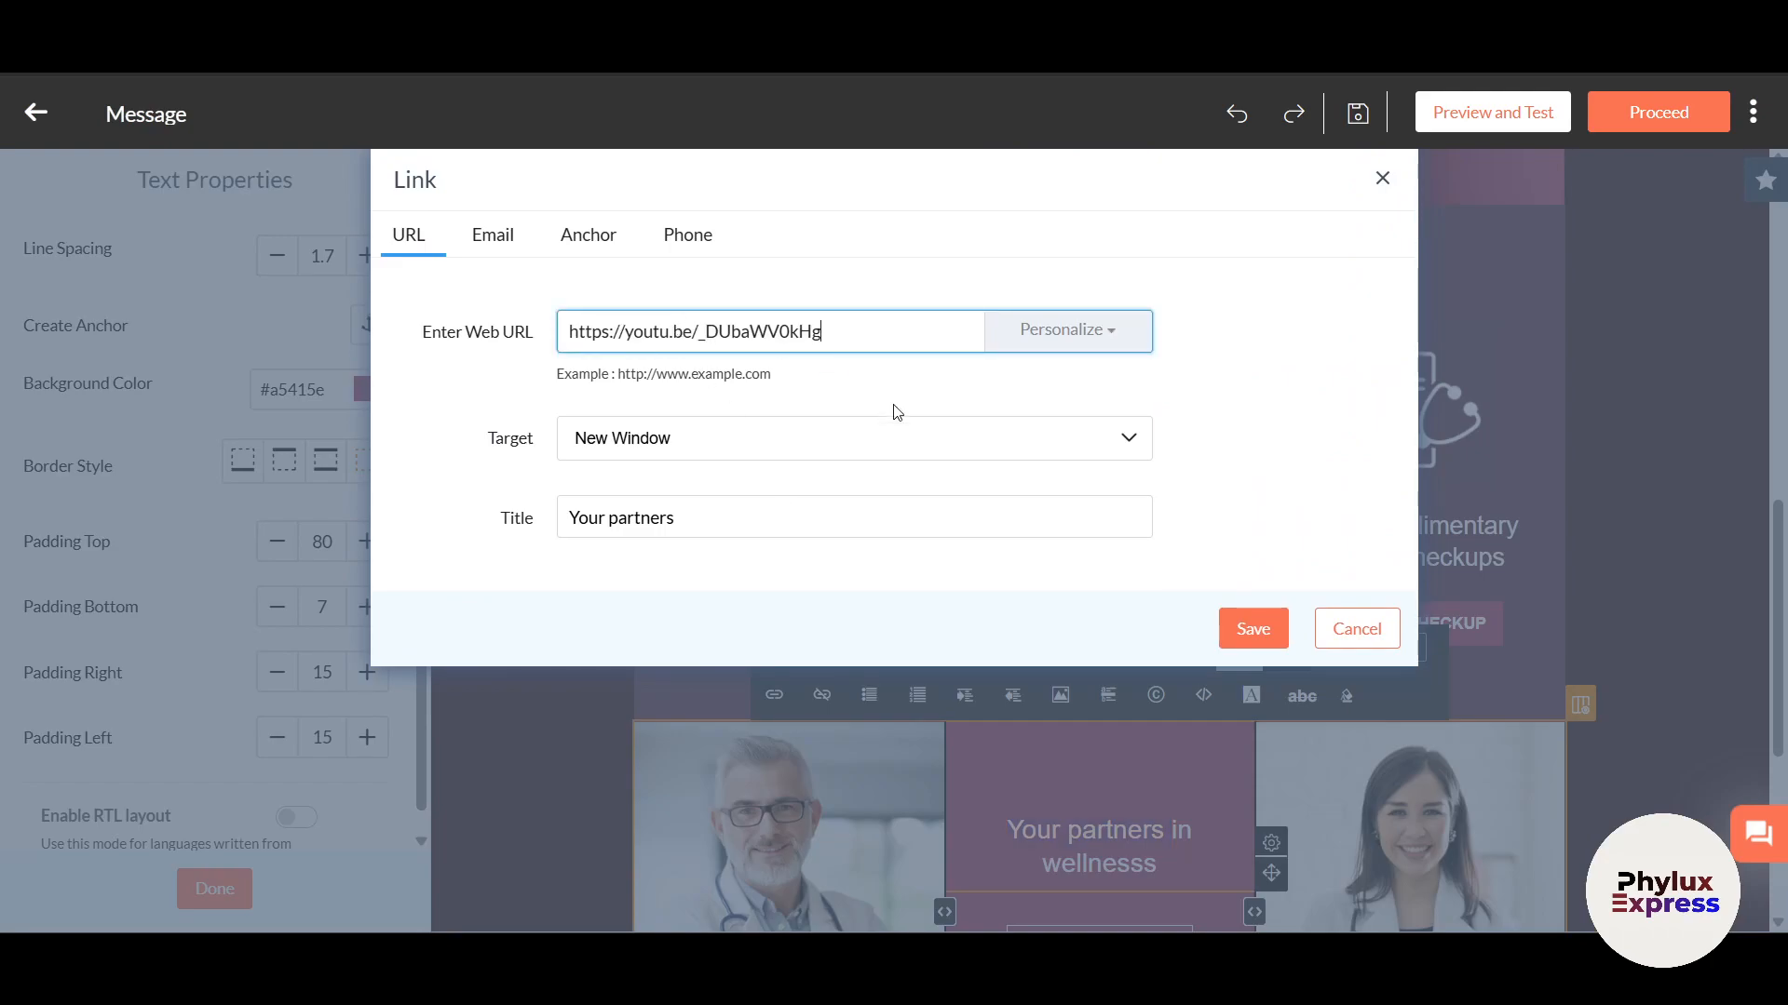
pyautogui.click(1251, 628)
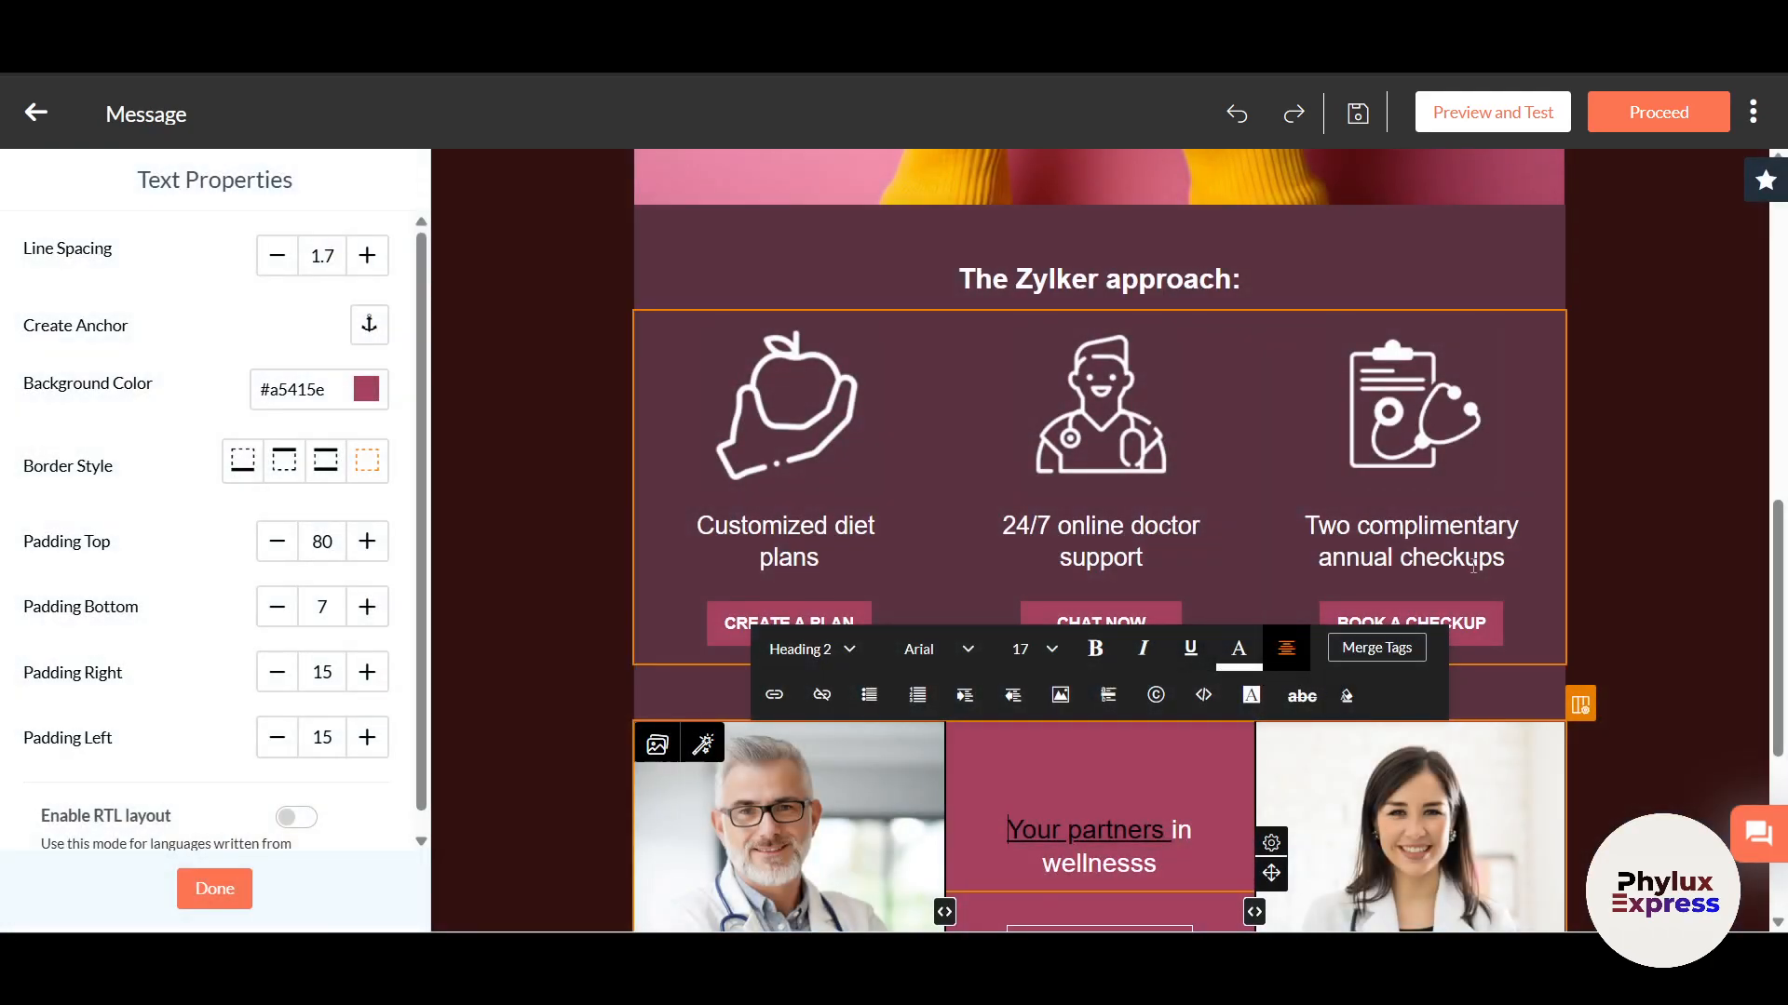
# Step: Look over the edited email design, save its content and proceed out of the template editor
pyautogui.scroll(1, 1480, 566)
pyautogui.scroll(-2, 1496, 549)
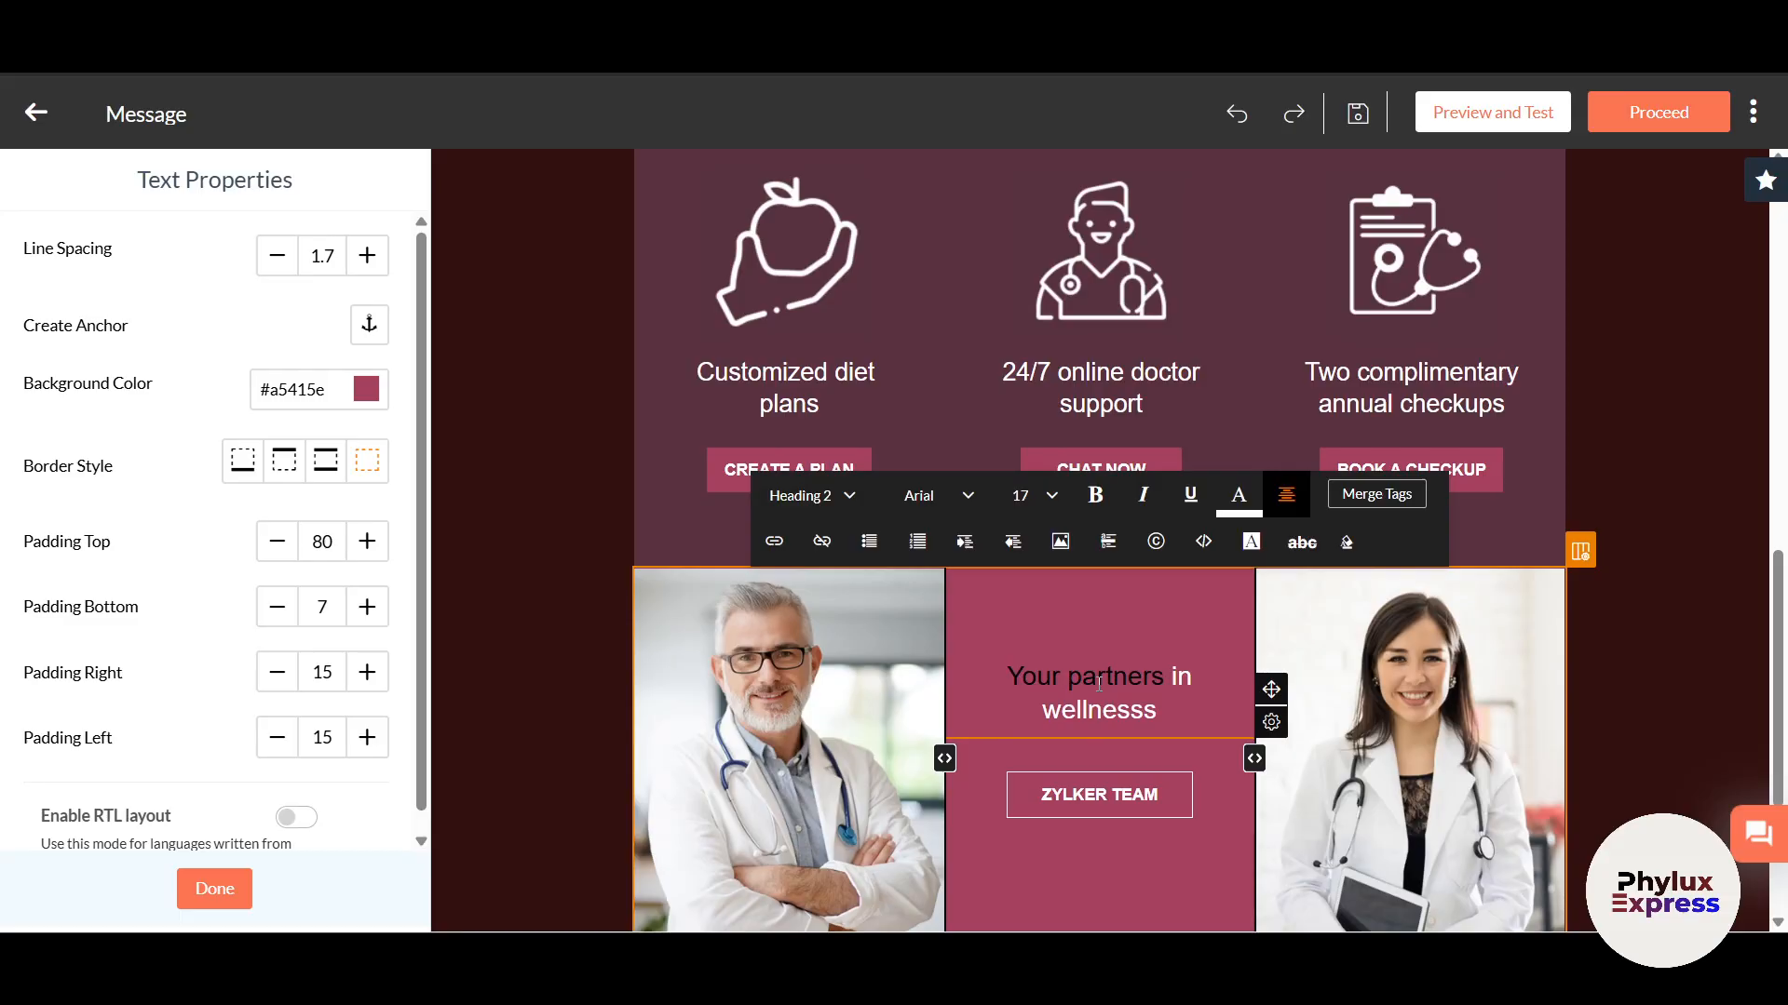
pyautogui.scroll(15, 1145, 674)
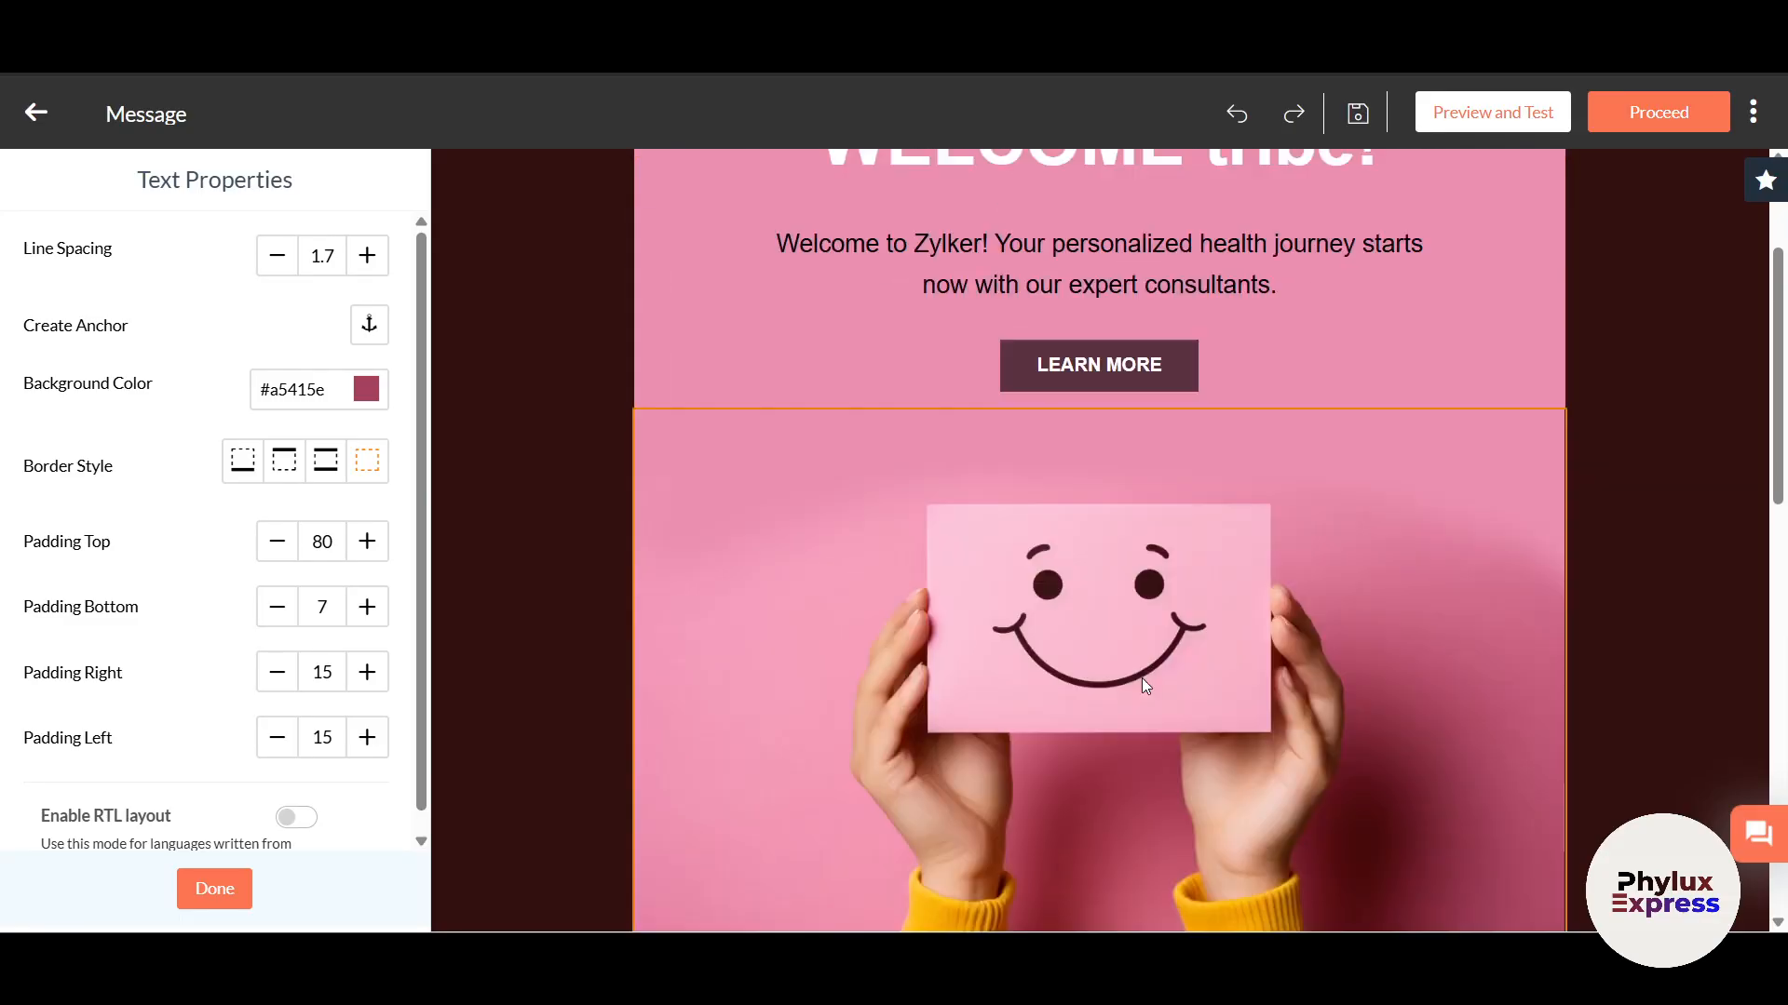
pyautogui.click(1678, 130)
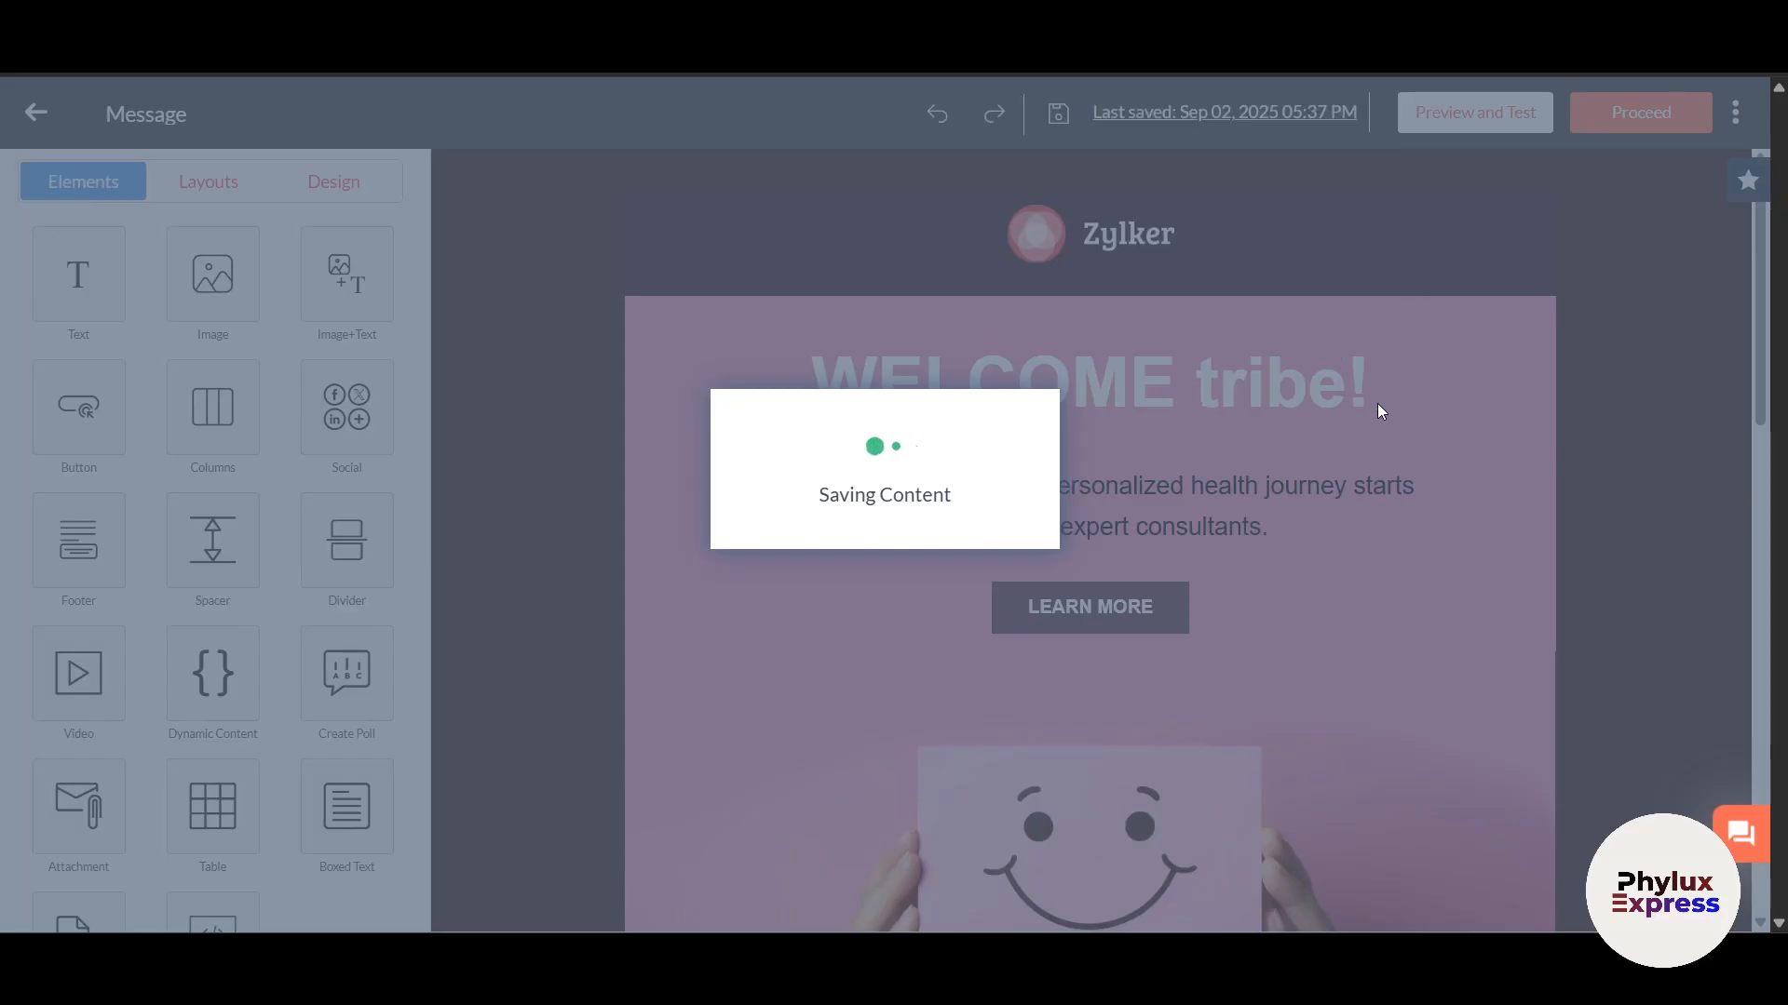
# Step: Move the Wait block in the Simple follow-up series workflow so it lines up beneath the Message block
pyautogui.scroll(-5, 1271, 577)
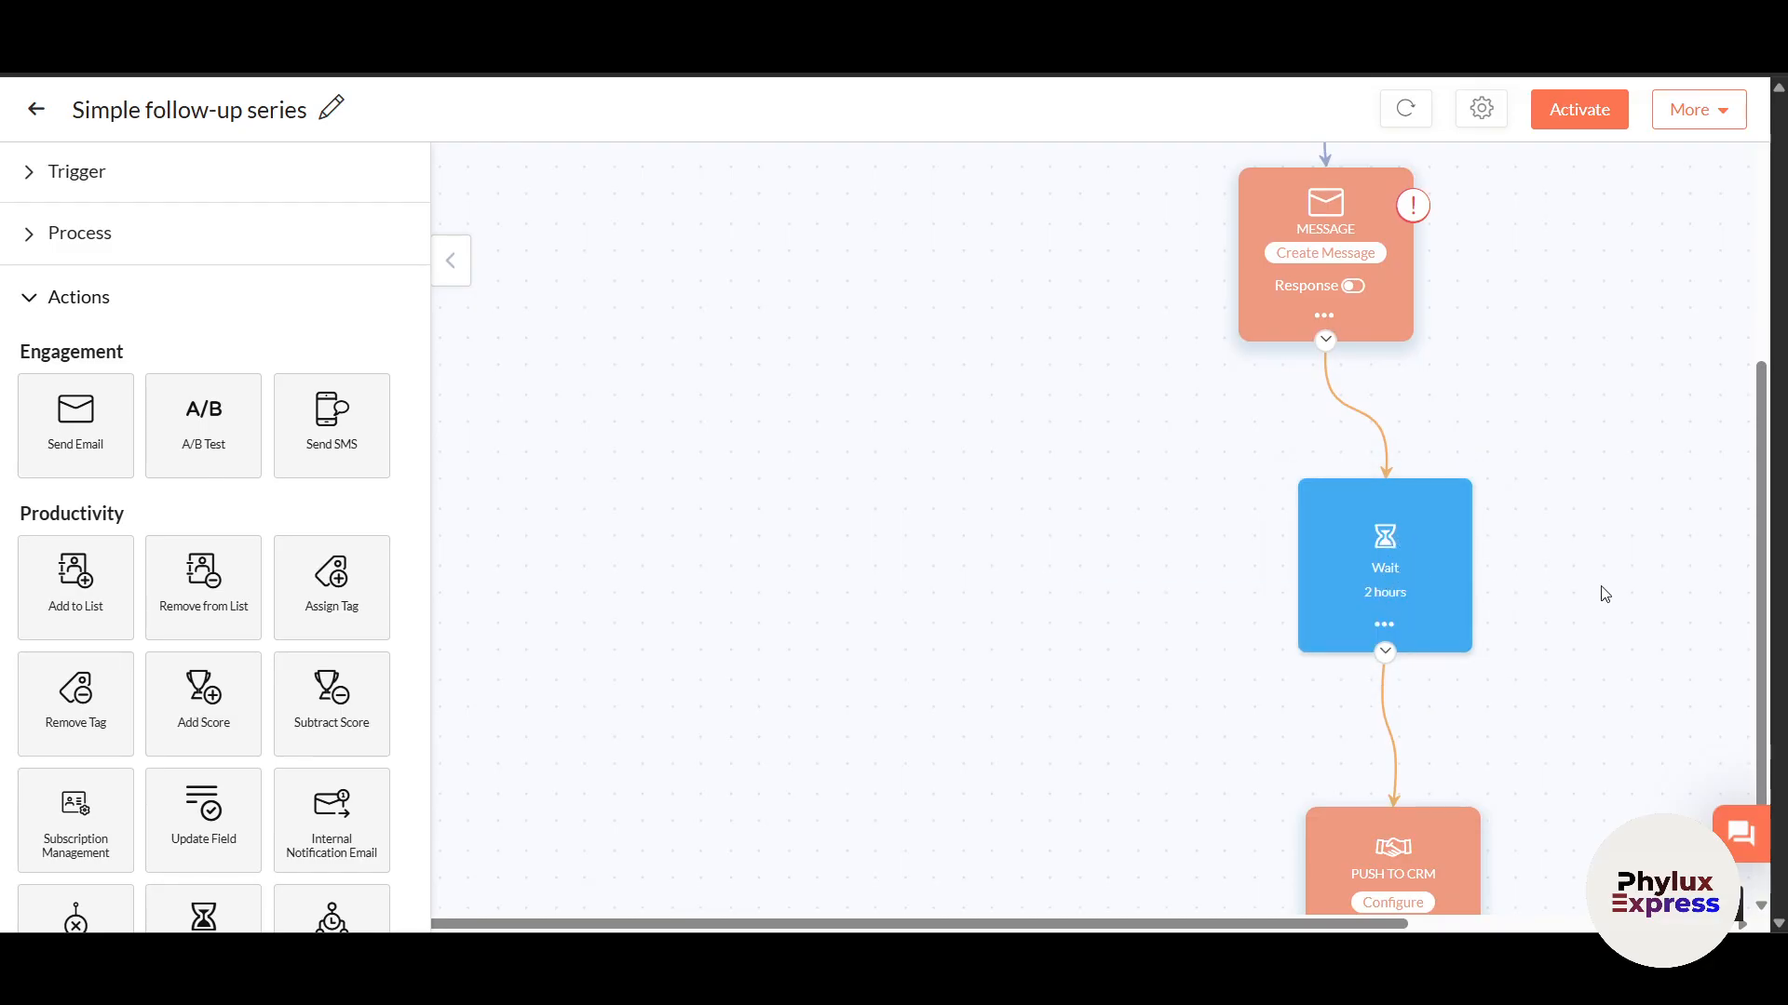
pyautogui.scroll(-2, 1452, 568)
pyautogui.moveTo(1353, 426); pyautogui.dragTo(1281, 487)
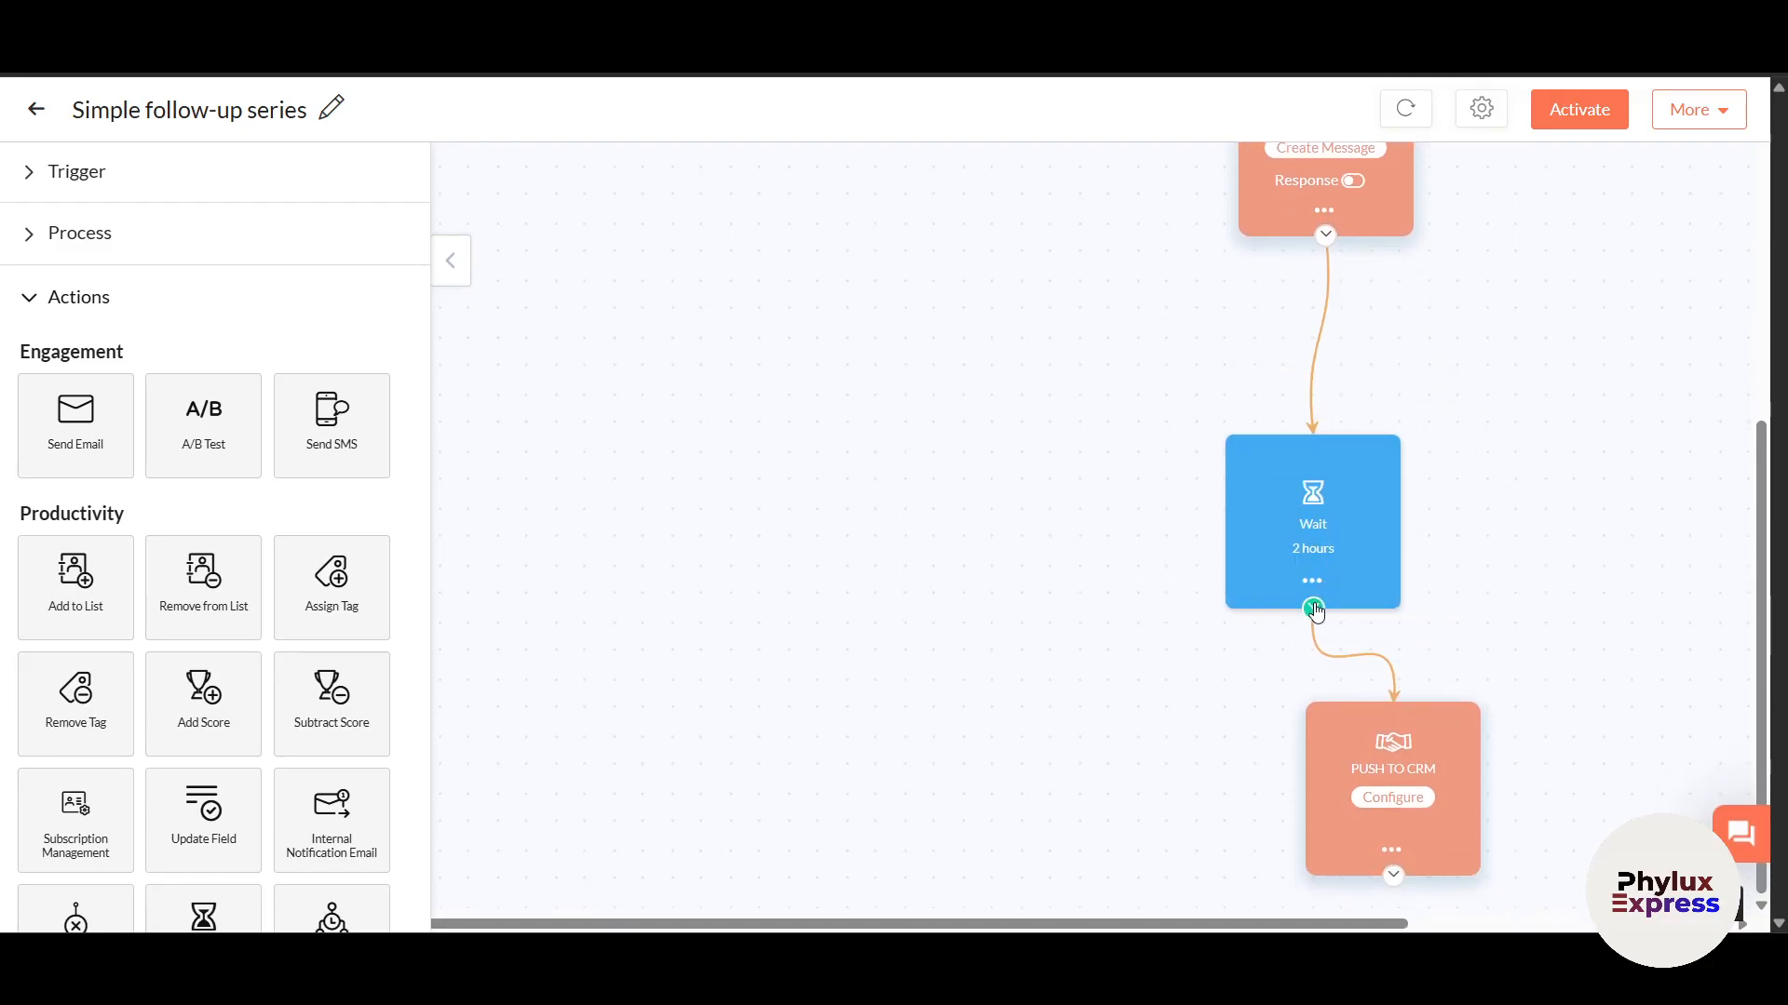
# Step: Edit the 2-hour Wait action to exclude Saturday from its days and save the schedule
pyautogui.click(1311, 581)
pyautogui.click(1286, 627)
pyautogui.click(1371, 586)
pyautogui.click(1312, 581)
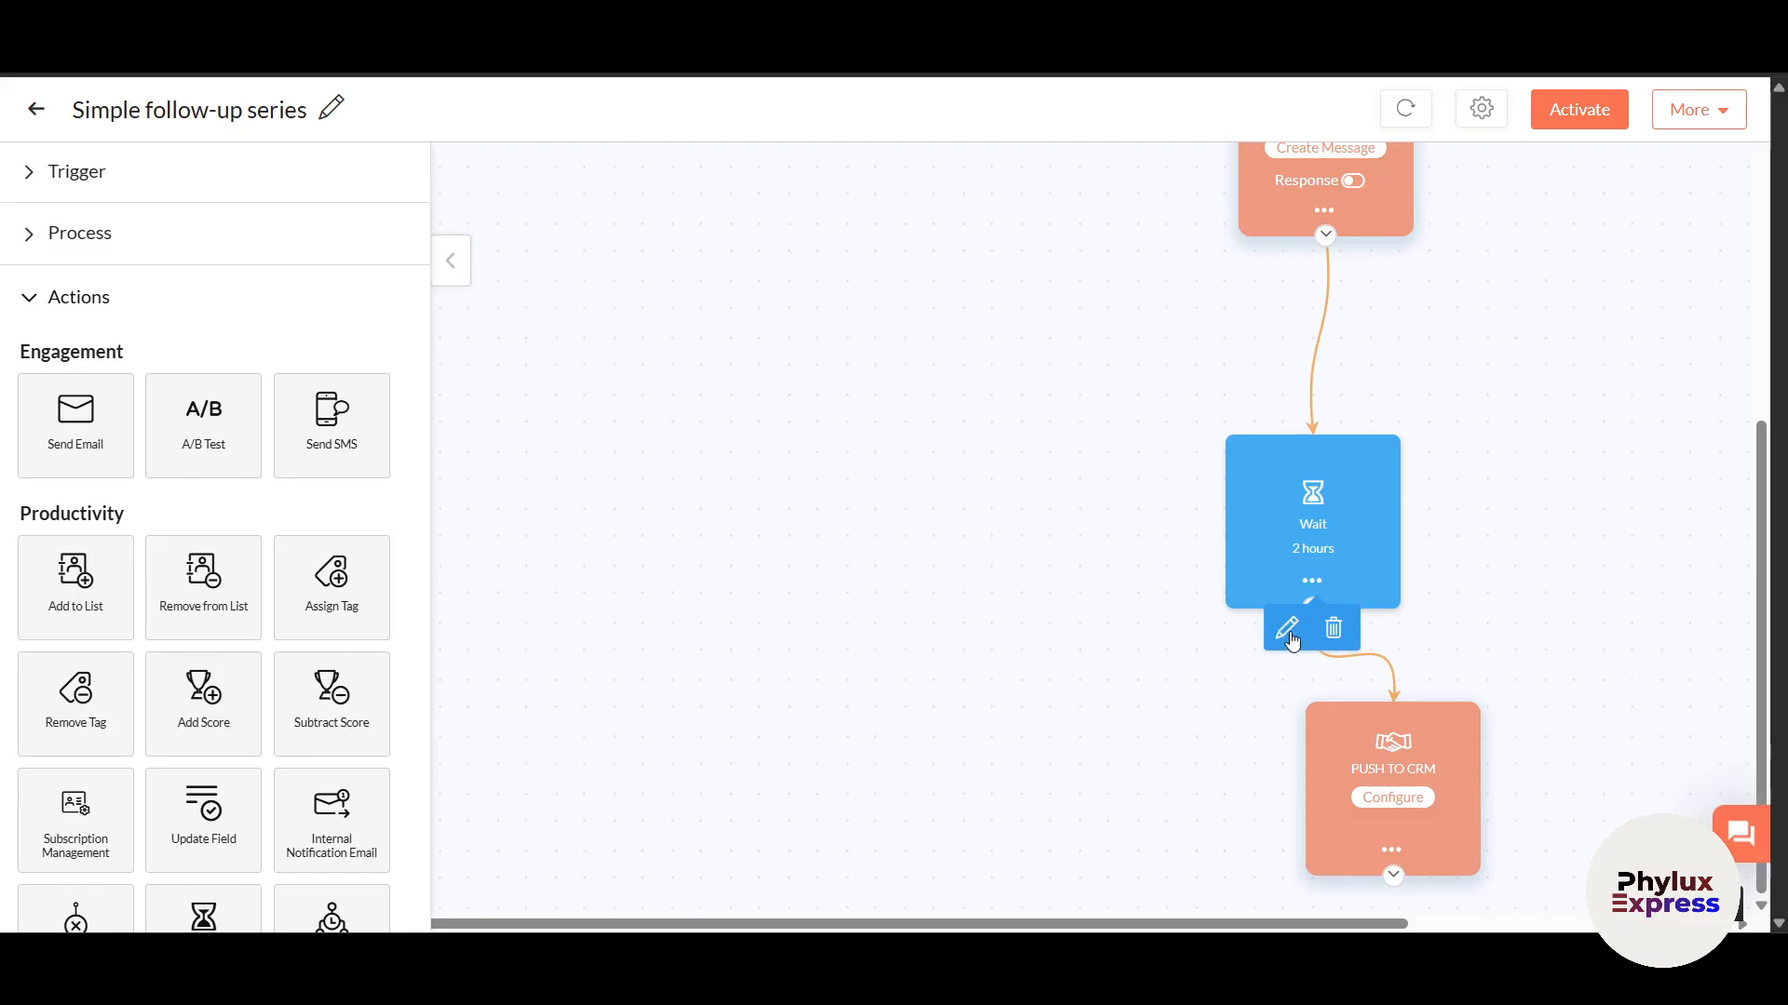
pyautogui.click(1288, 629)
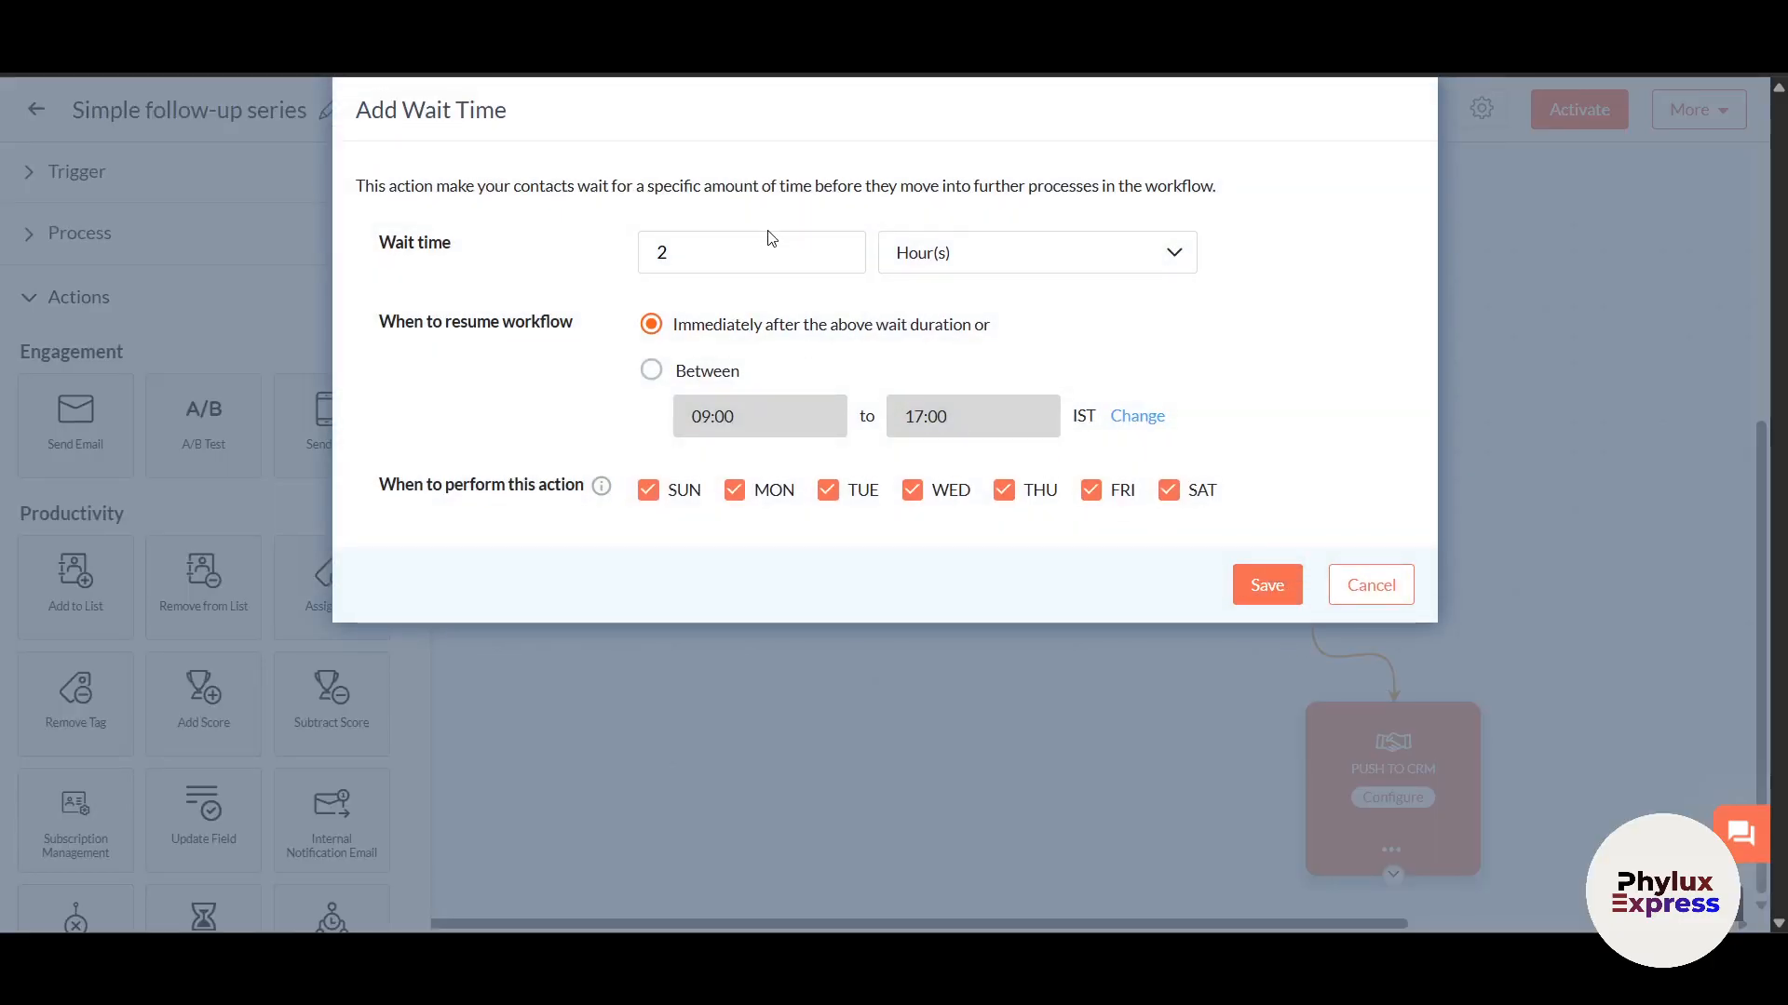
pyautogui.click(892, 262)
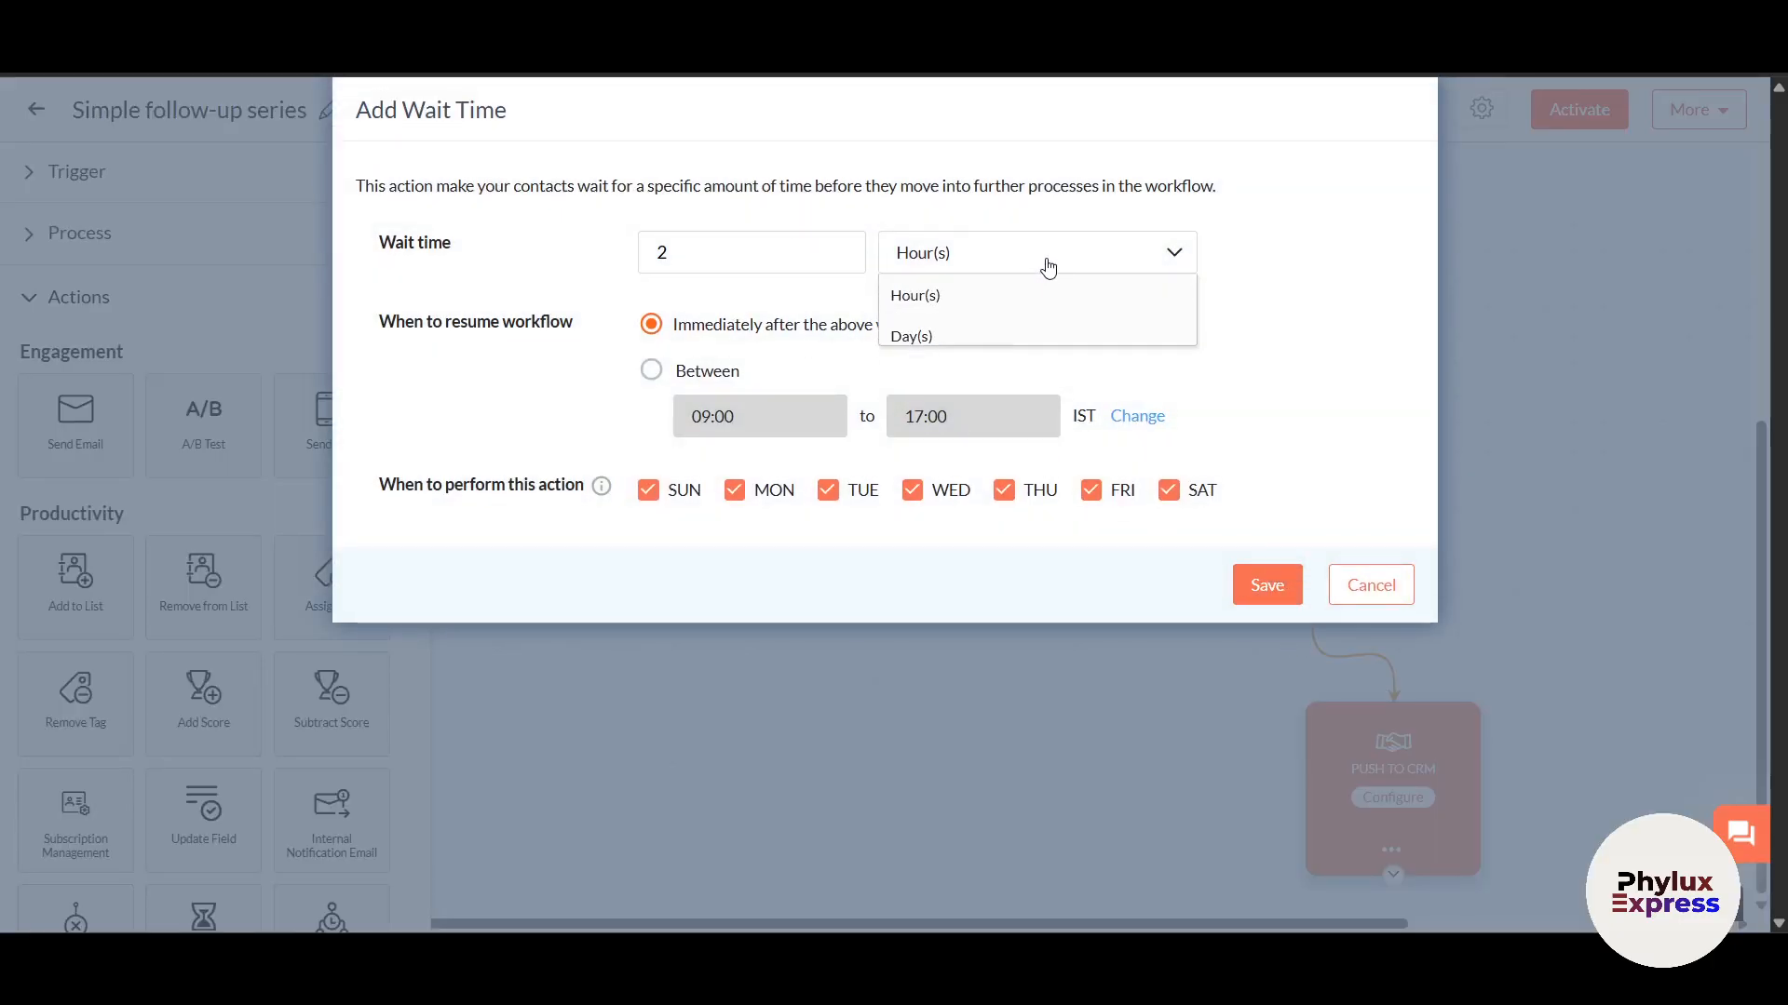
pyautogui.click(710, 248)
pyautogui.click(1147, 327)
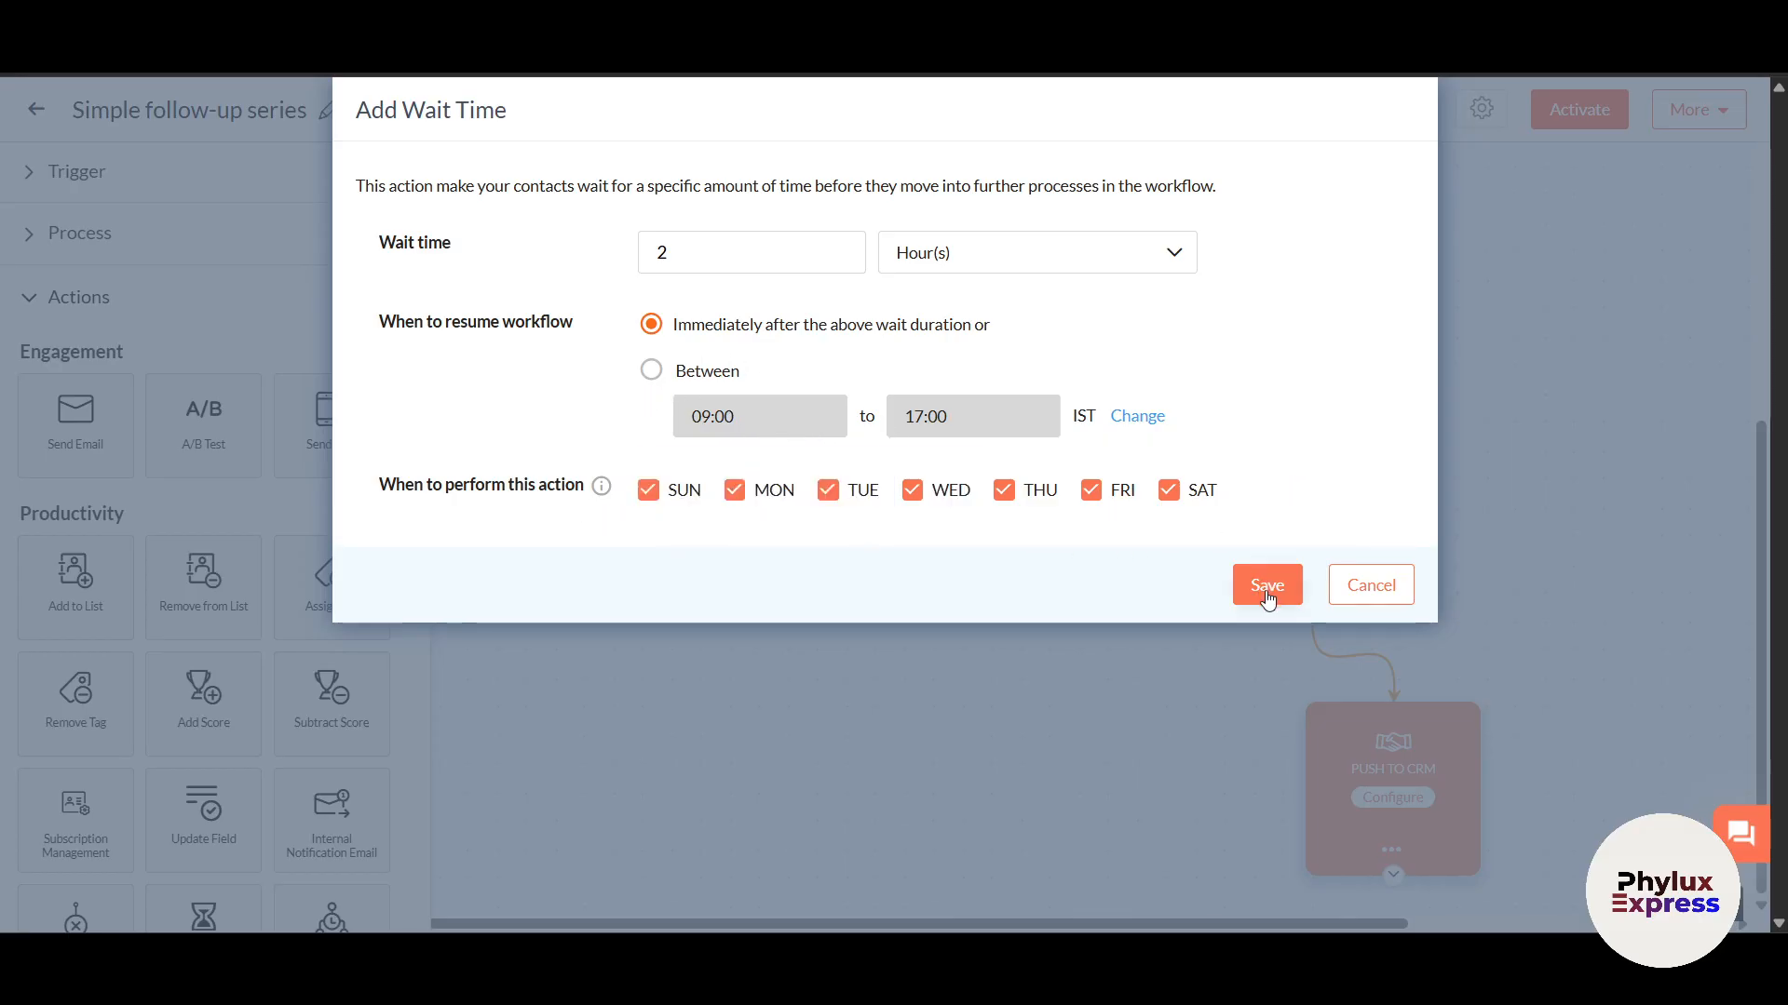
pyautogui.click(1170, 494)
pyautogui.click(1248, 586)
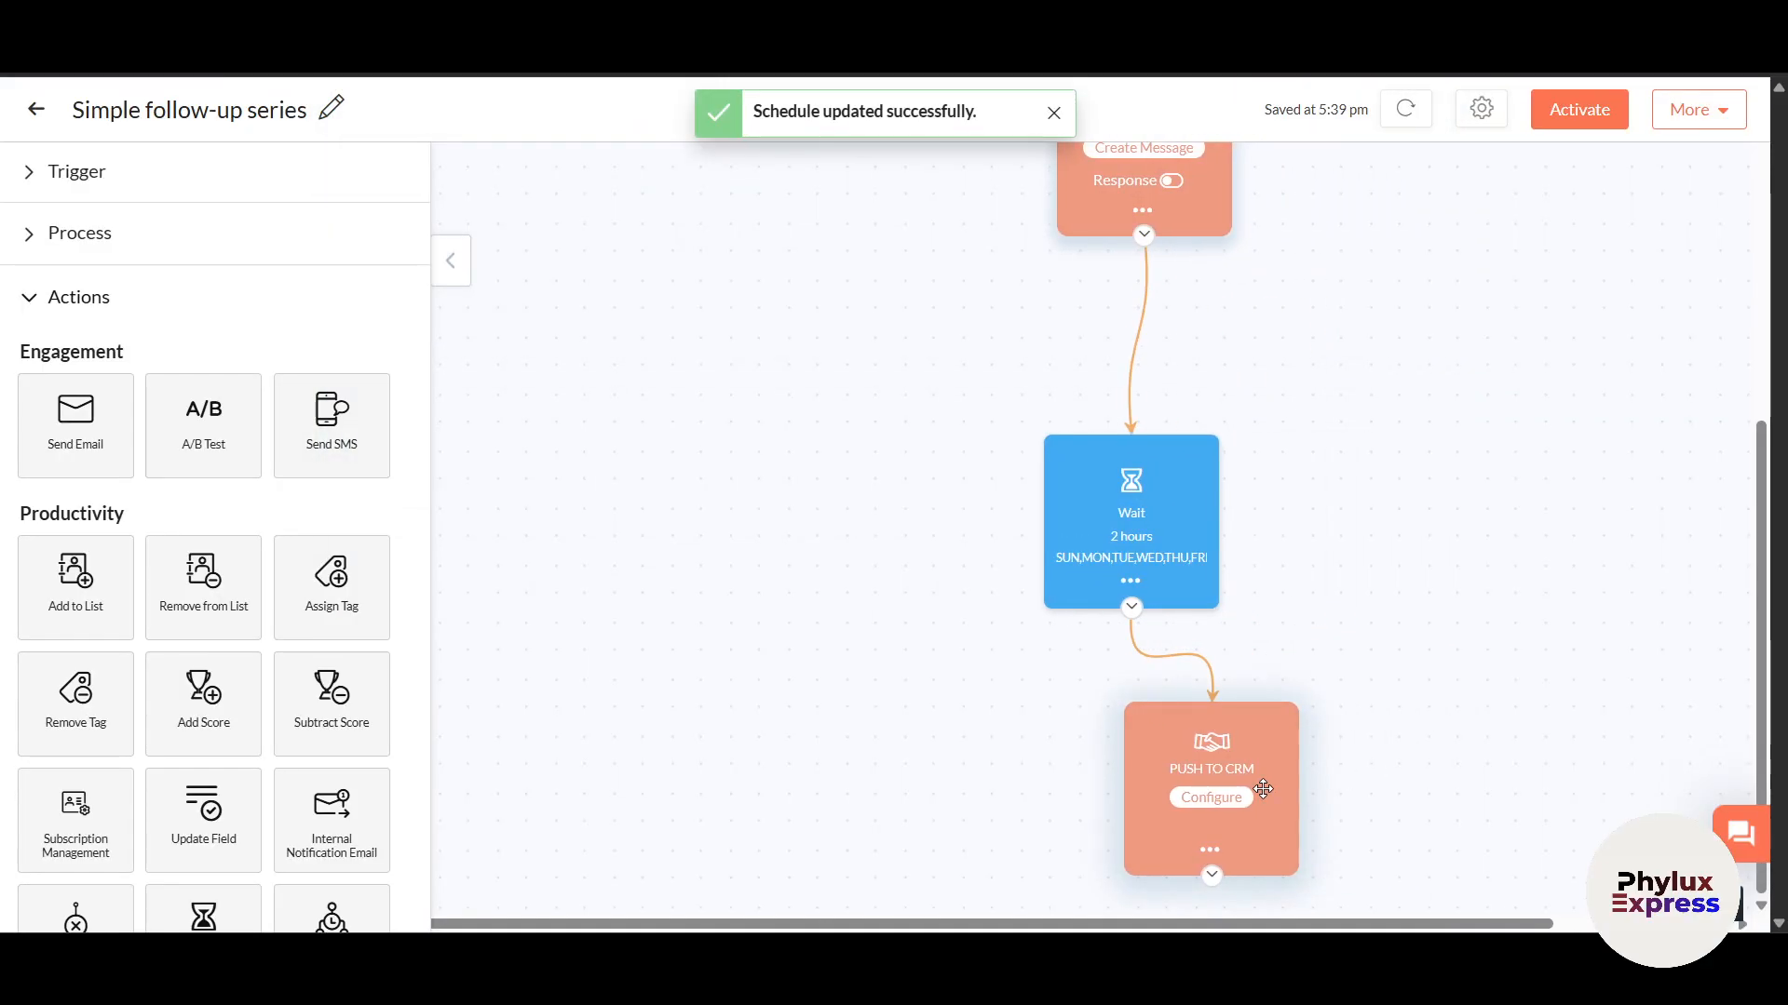
# Step: Move the Push to CRM block so it sits directly beneath the Wait block
pyautogui.moveTo(1363, 704); pyautogui.dragTo(1109, 796)
pyautogui.rightClick(1153, 783)
pyautogui.click(1133, 840)
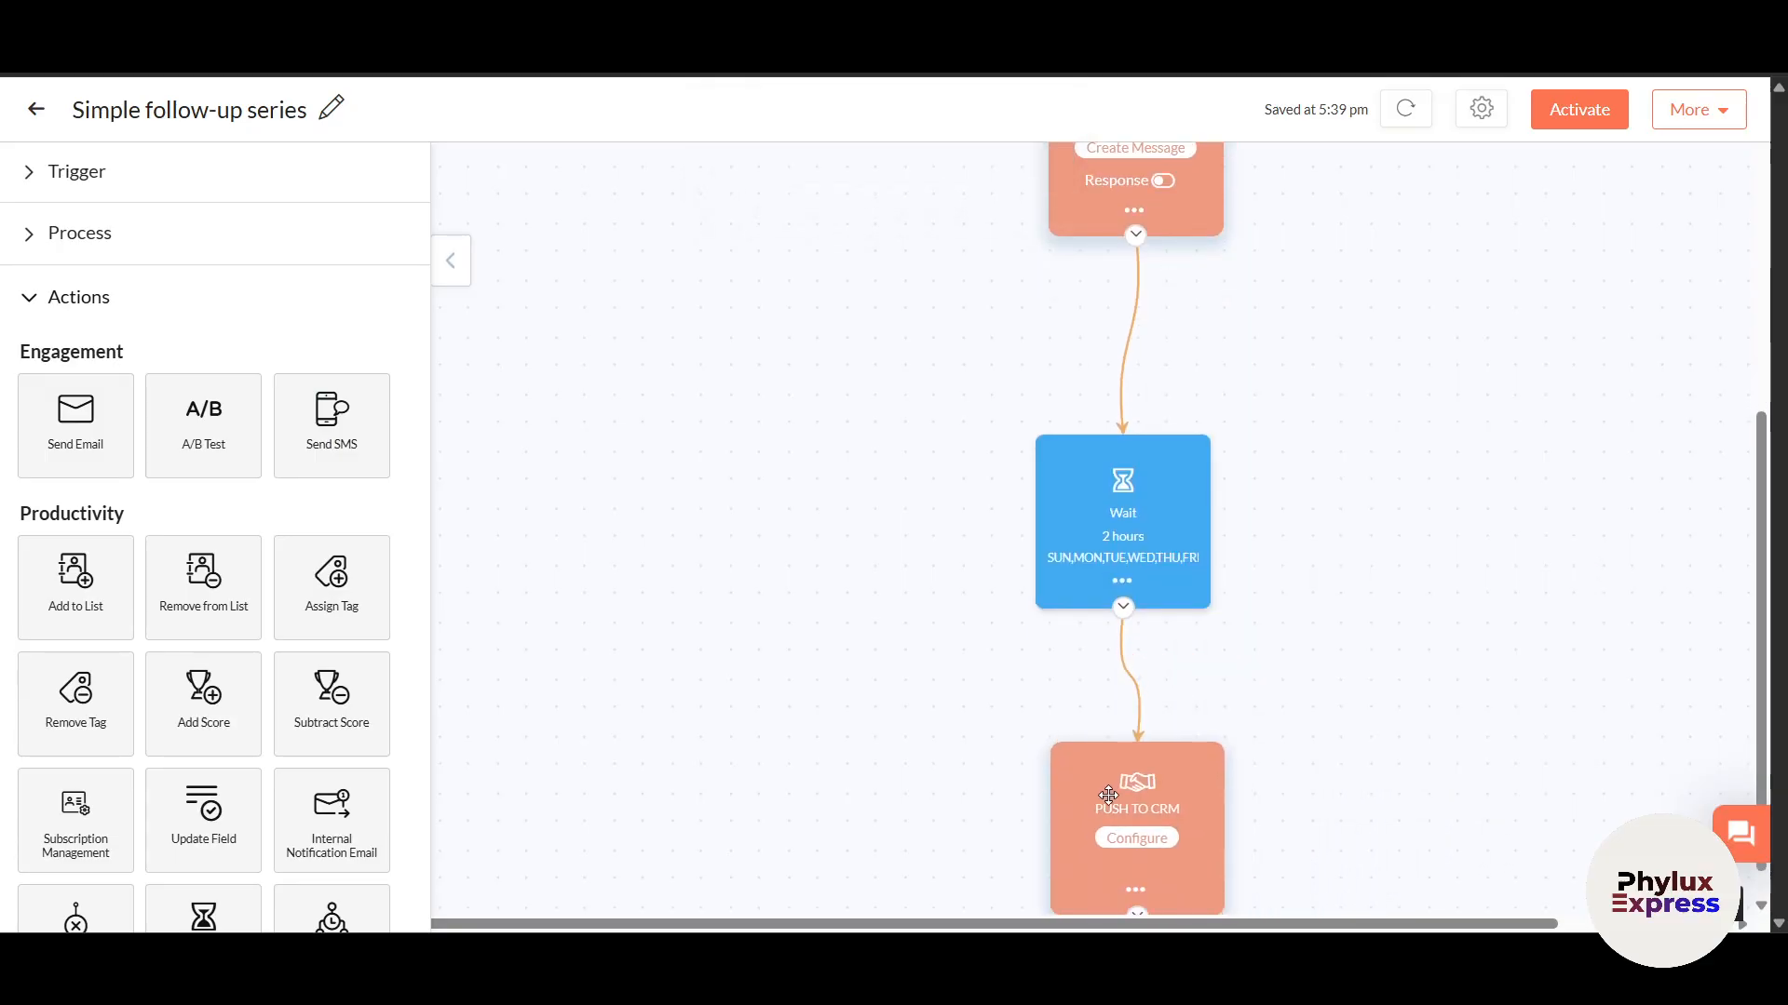
# Step: Try to configure the Push to CRM action's account, module and data settings, and close the configuration
pyautogui.click(1161, 849)
pyautogui.click(917, 253)
pyautogui.click(870, 314)
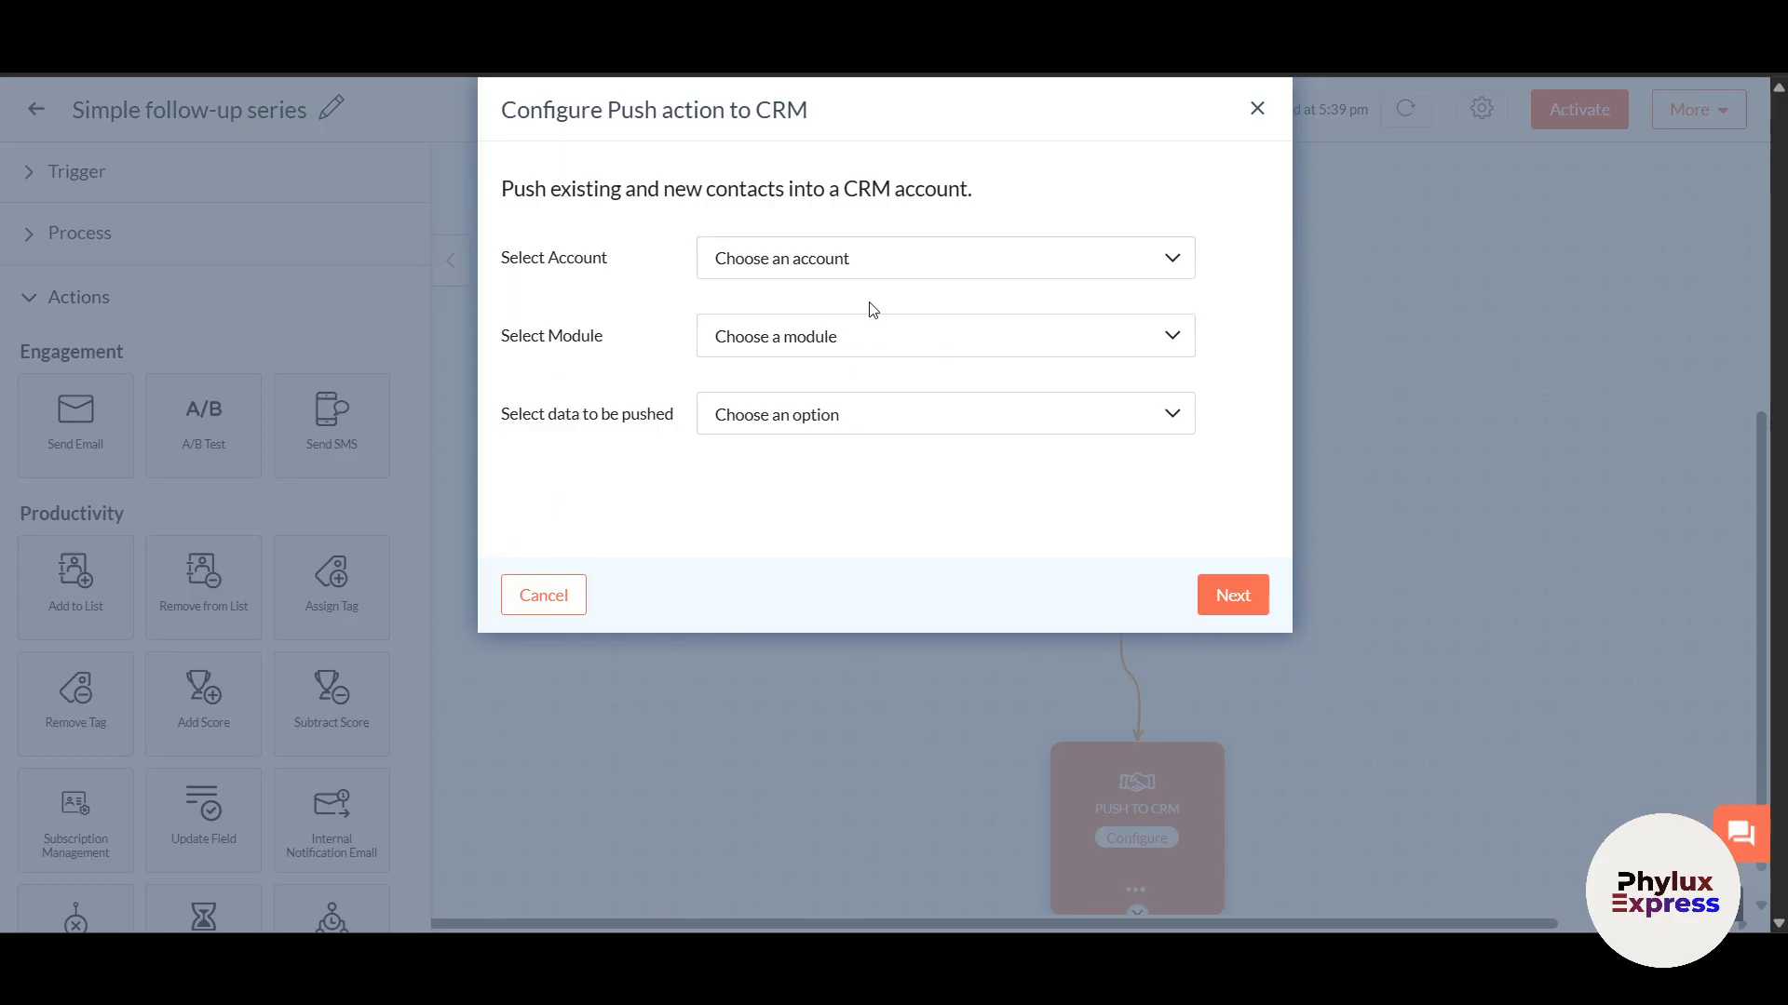
pyautogui.click(900, 406)
pyautogui.click(901, 579)
pyautogui.click(1220, 604)
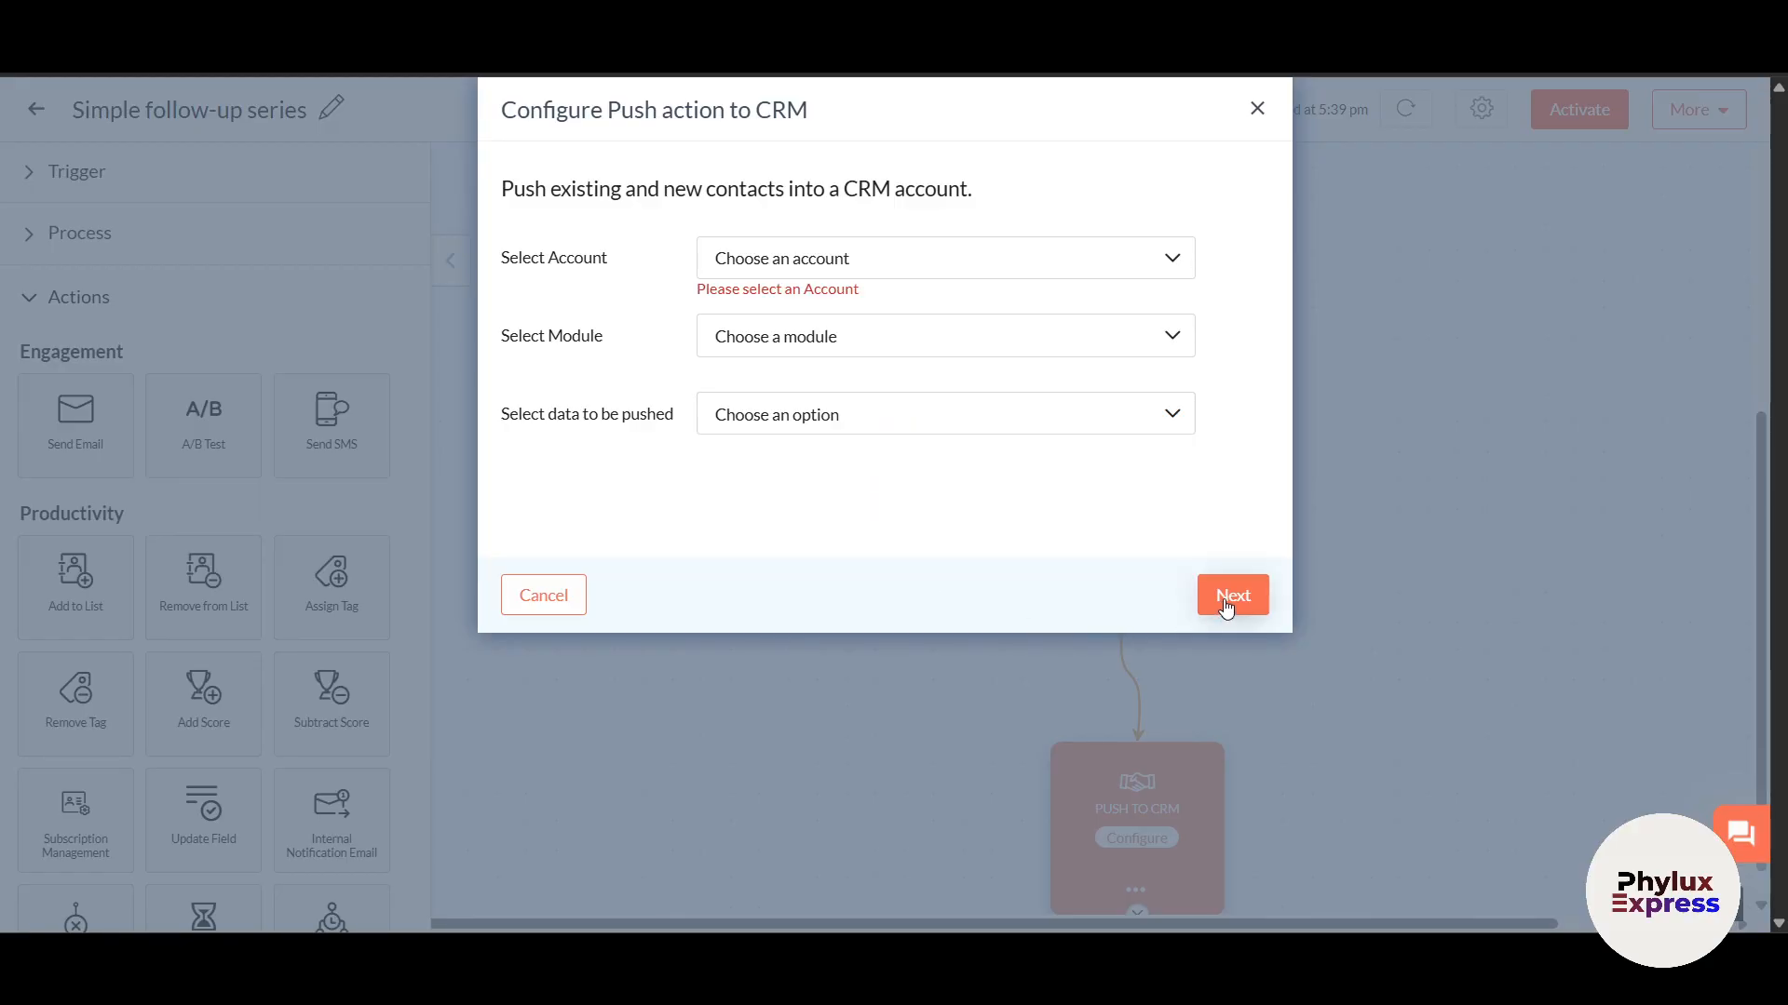
pyautogui.click(935, 268)
pyautogui.click(835, 293)
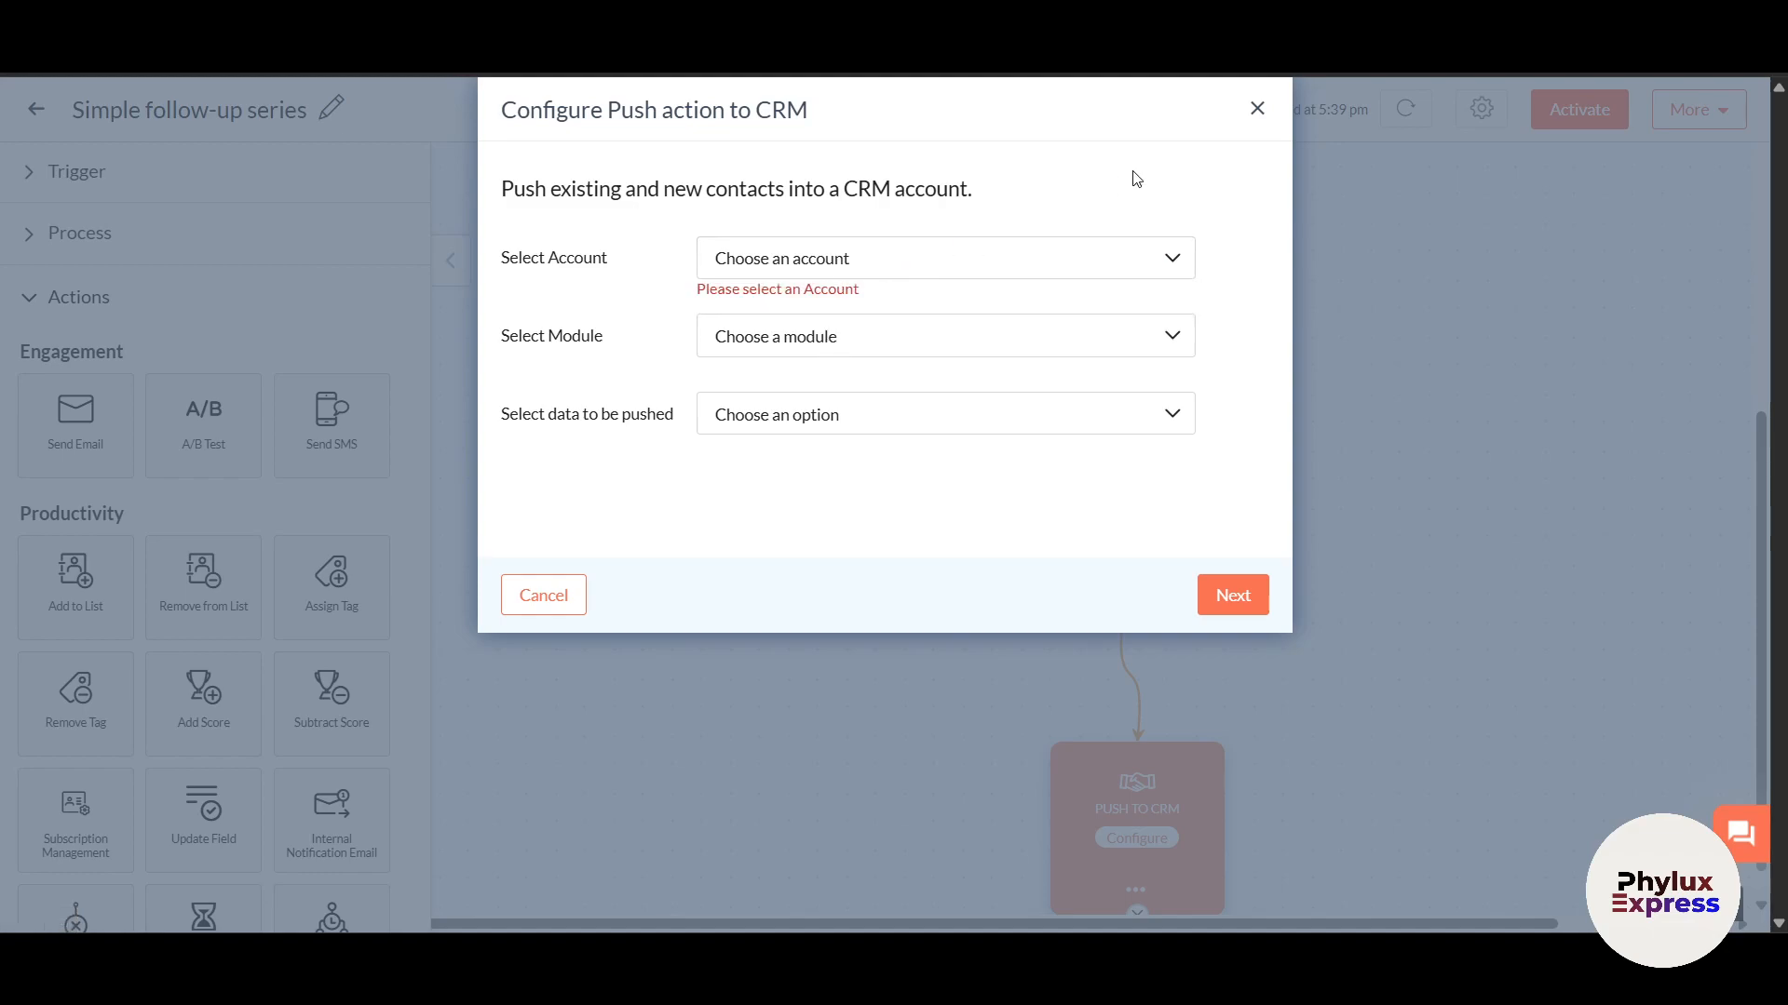
pyautogui.click(1258, 108)
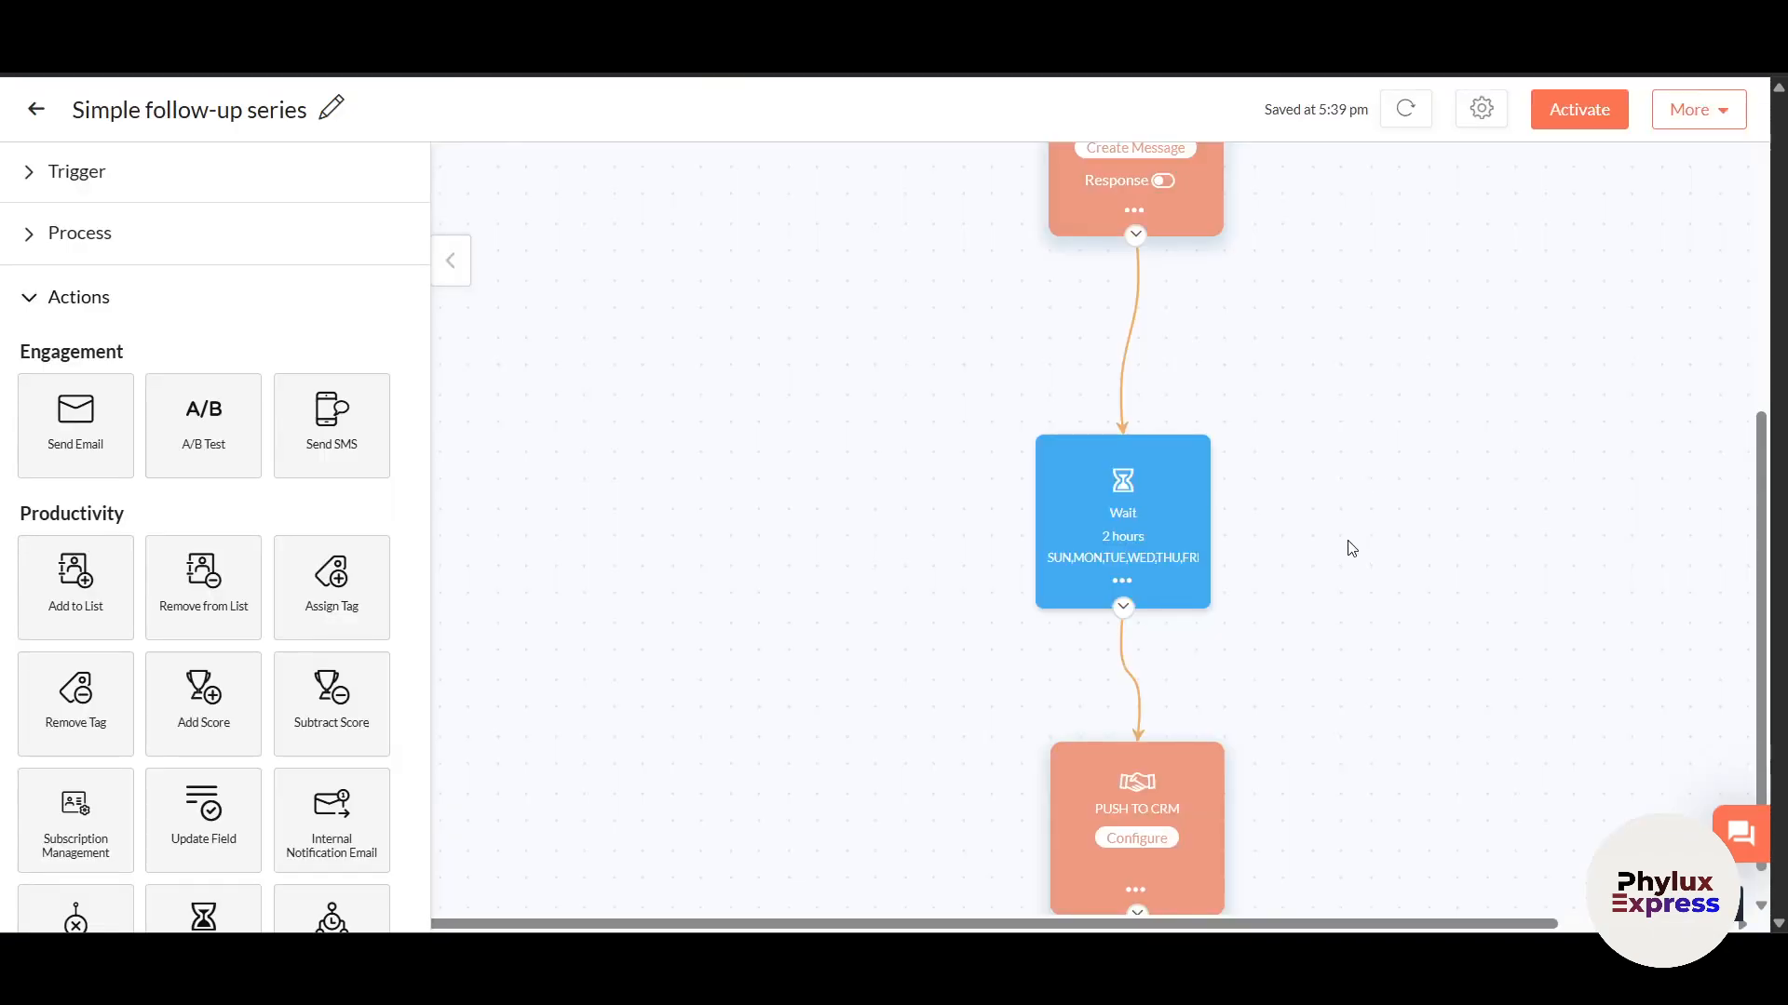
# Step: Try to activate the Simple follow-up series workflow and review the list of outstanding setup items
pyautogui.click(1584, 122)
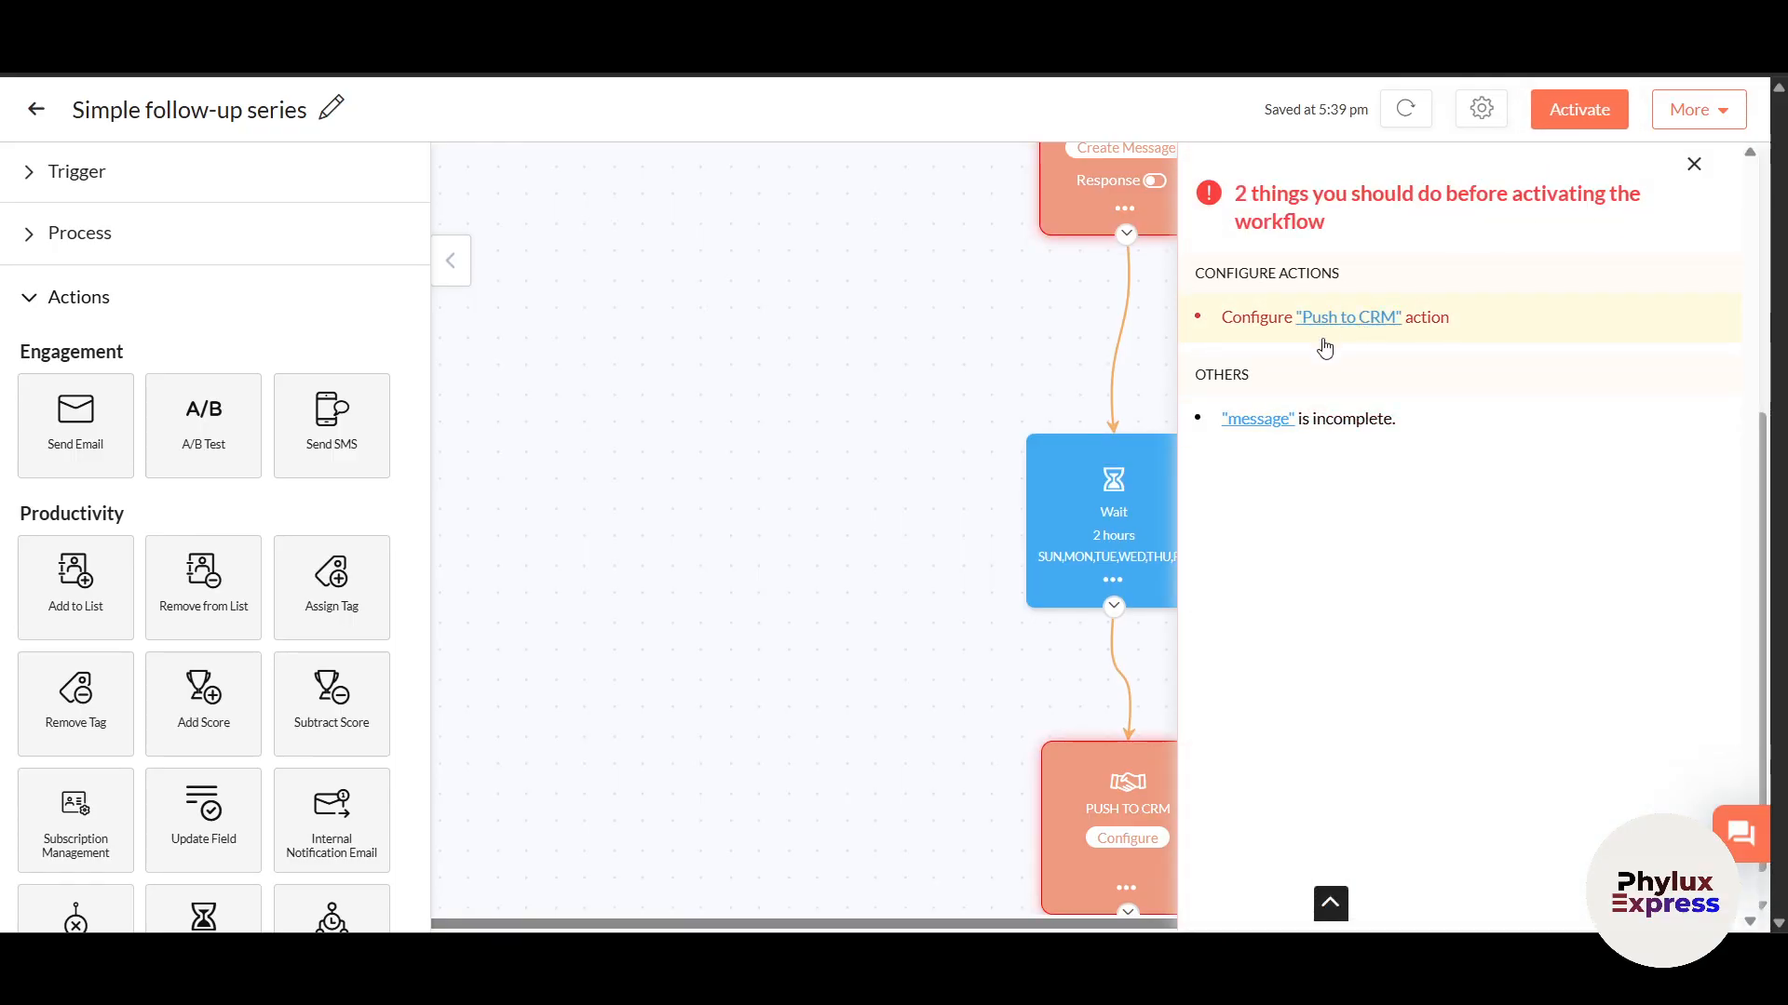
pyautogui.click(1693, 165)
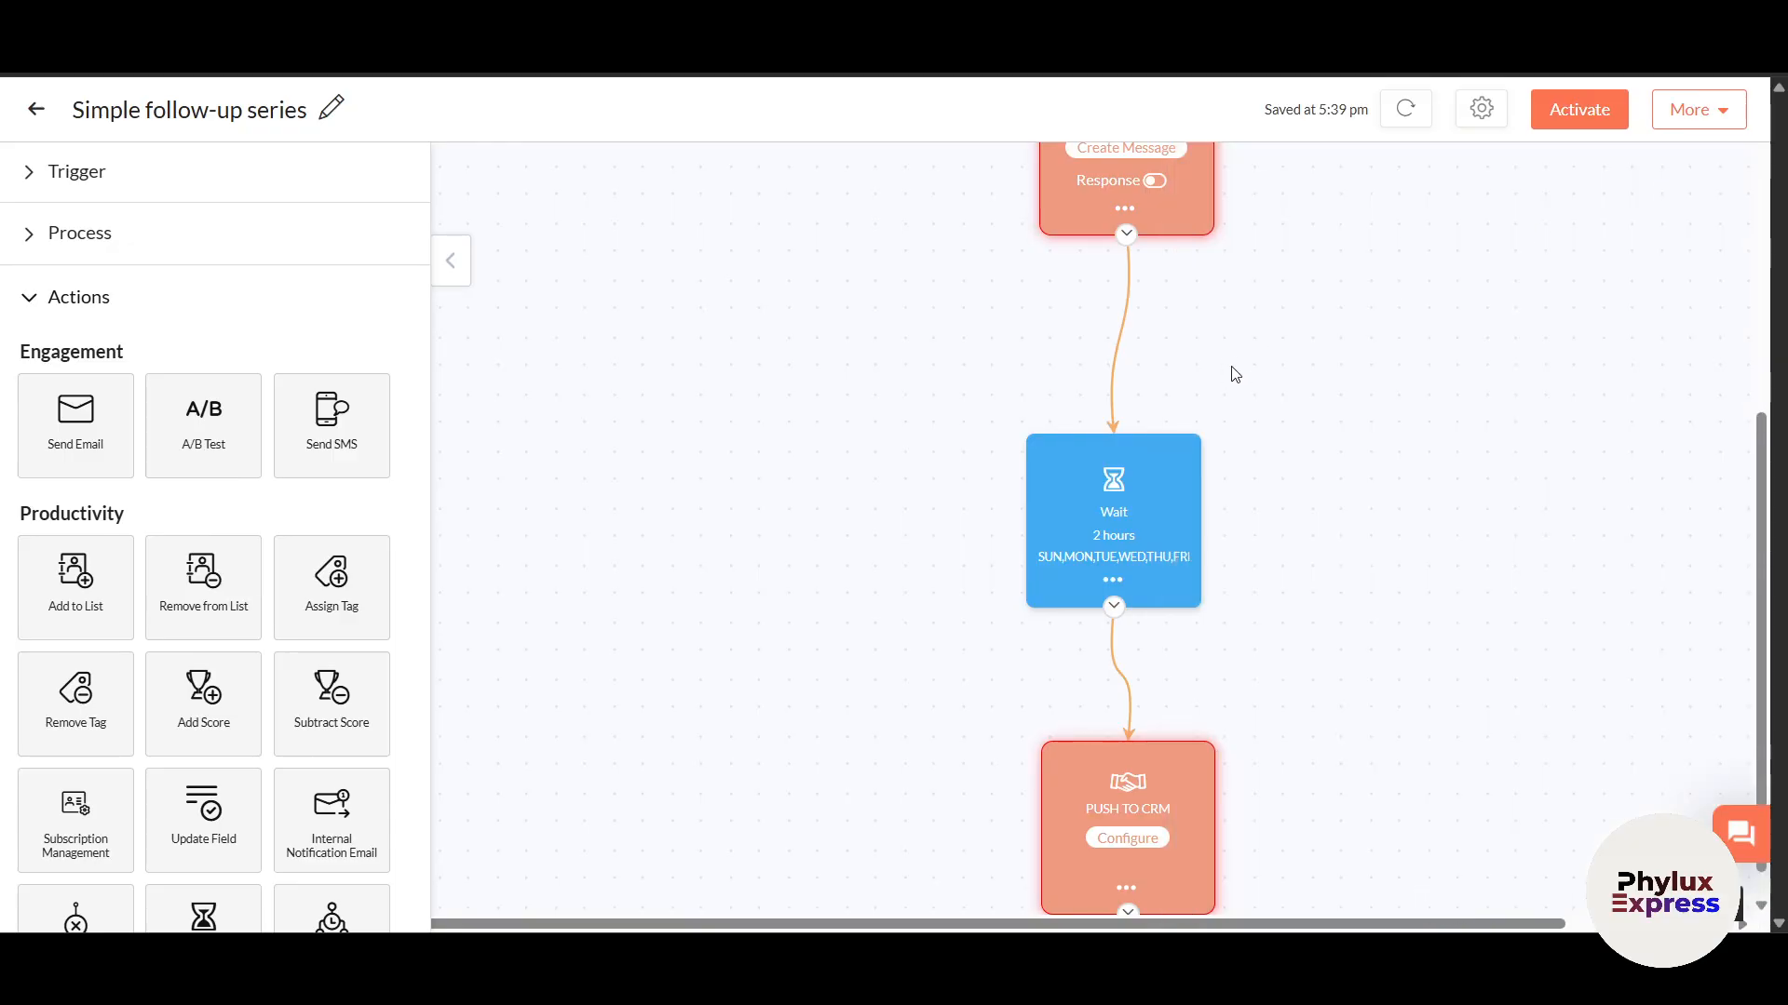
pyautogui.scroll(3, 1238, 368)
pyautogui.hscroll(2, 1347, 443)
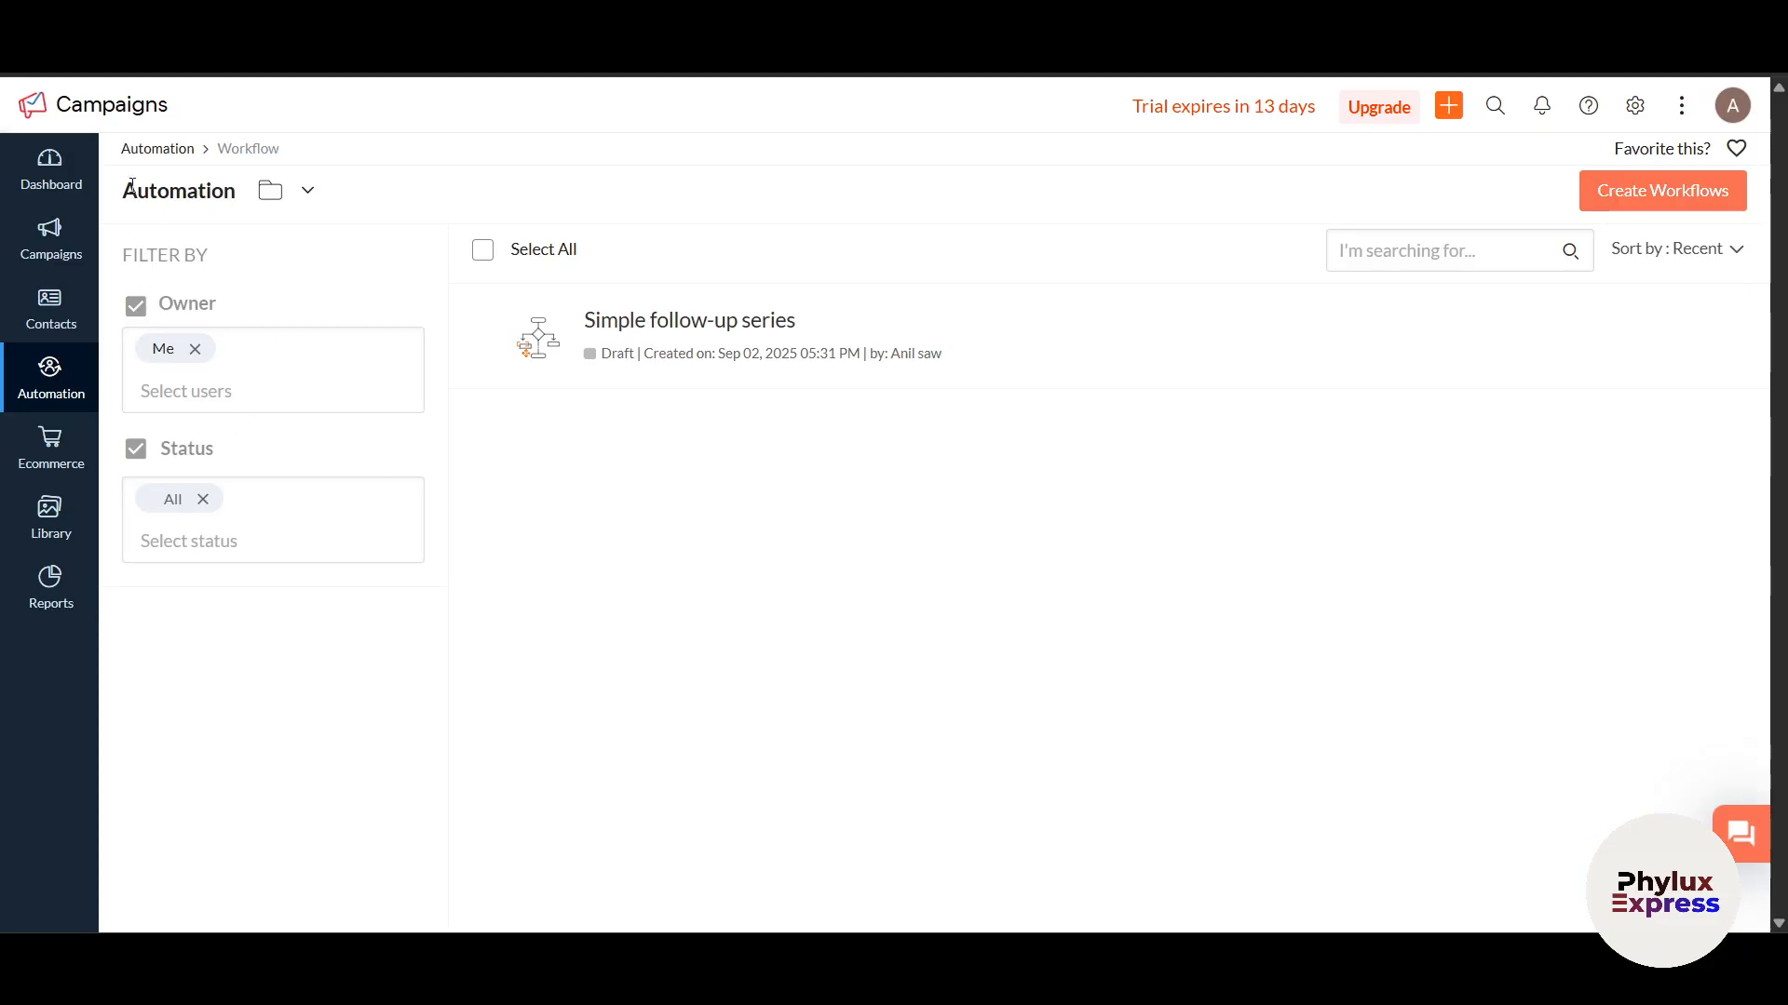
# Step: Look over the Dashboard, Automation and Ecommerce pages, including the Shopify and Zoho Commerce integration options
pyautogui.click(51, 168)
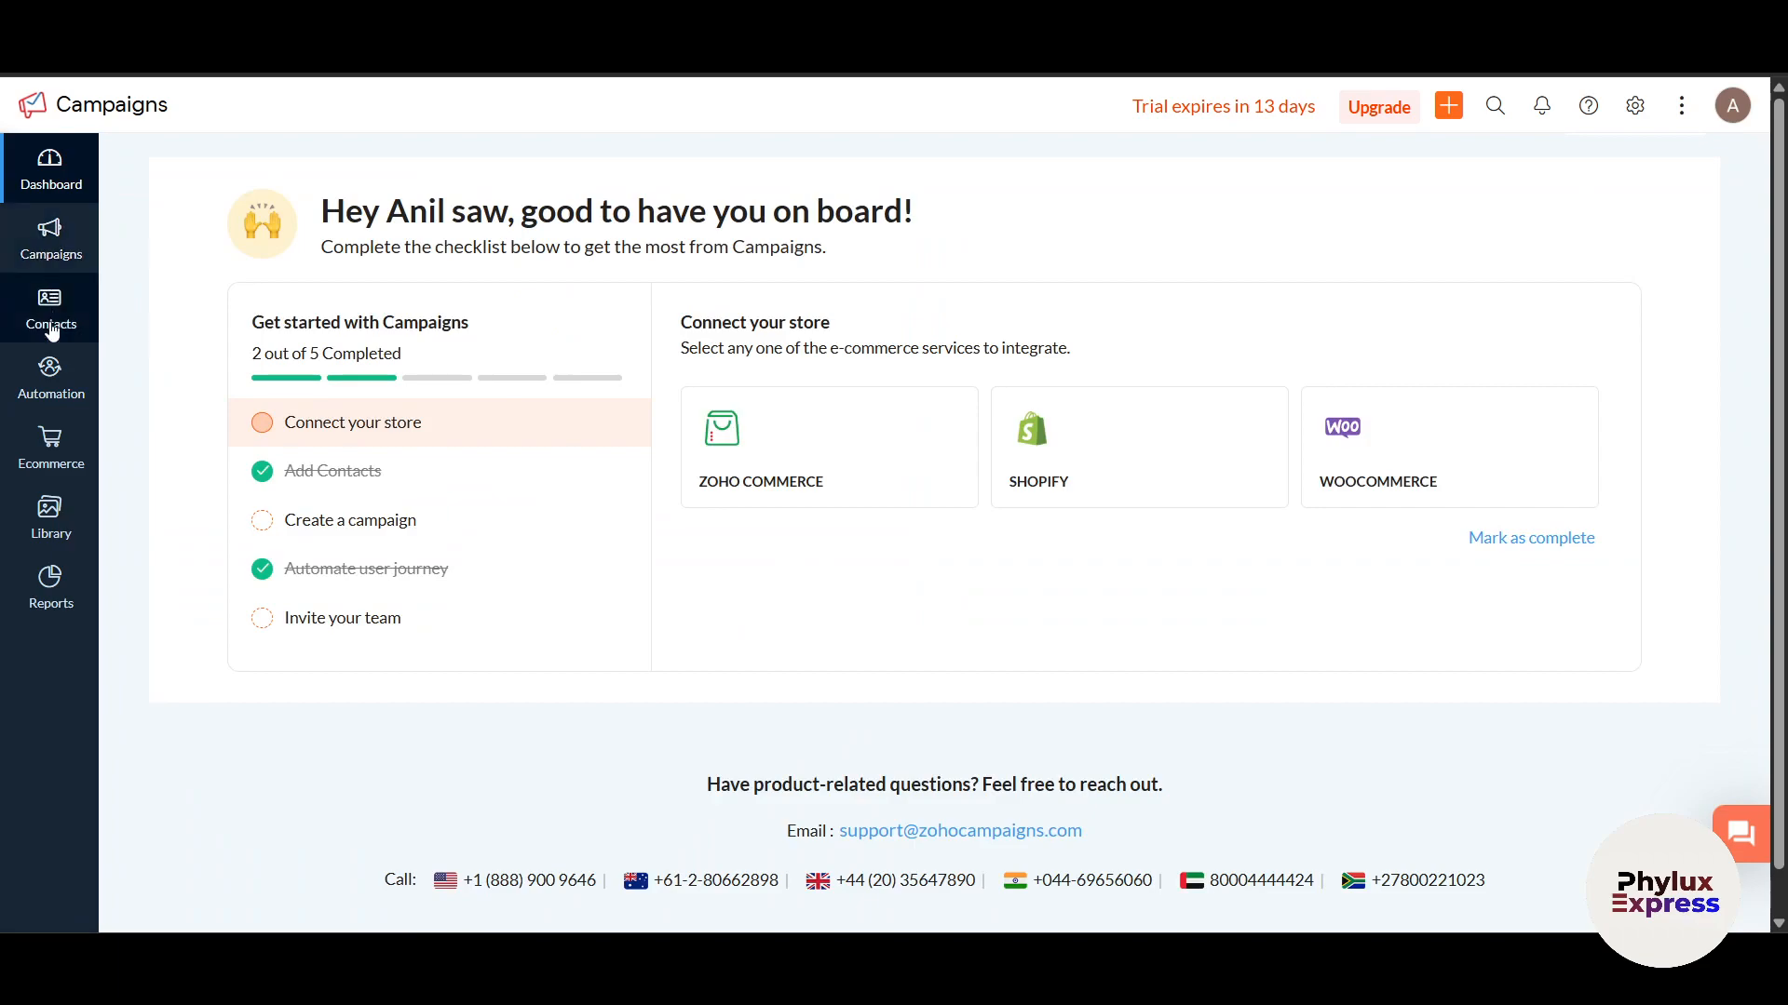
pyautogui.click(51, 375)
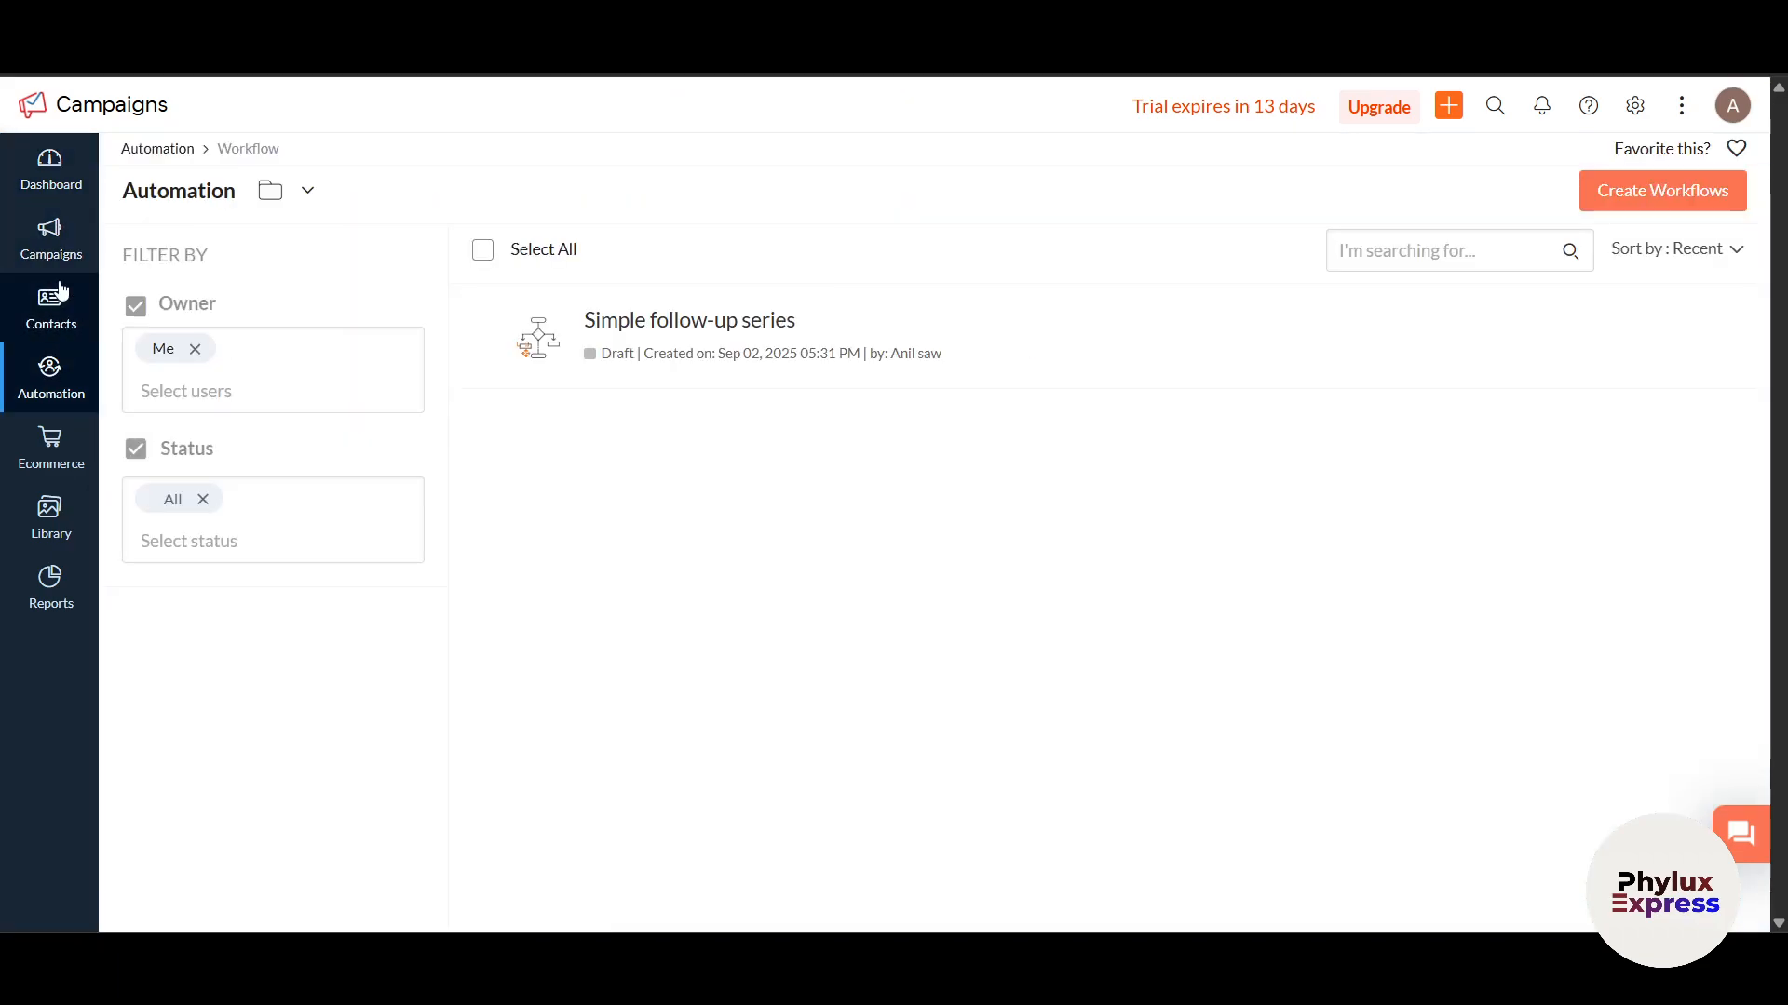
pyautogui.click(42, 475)
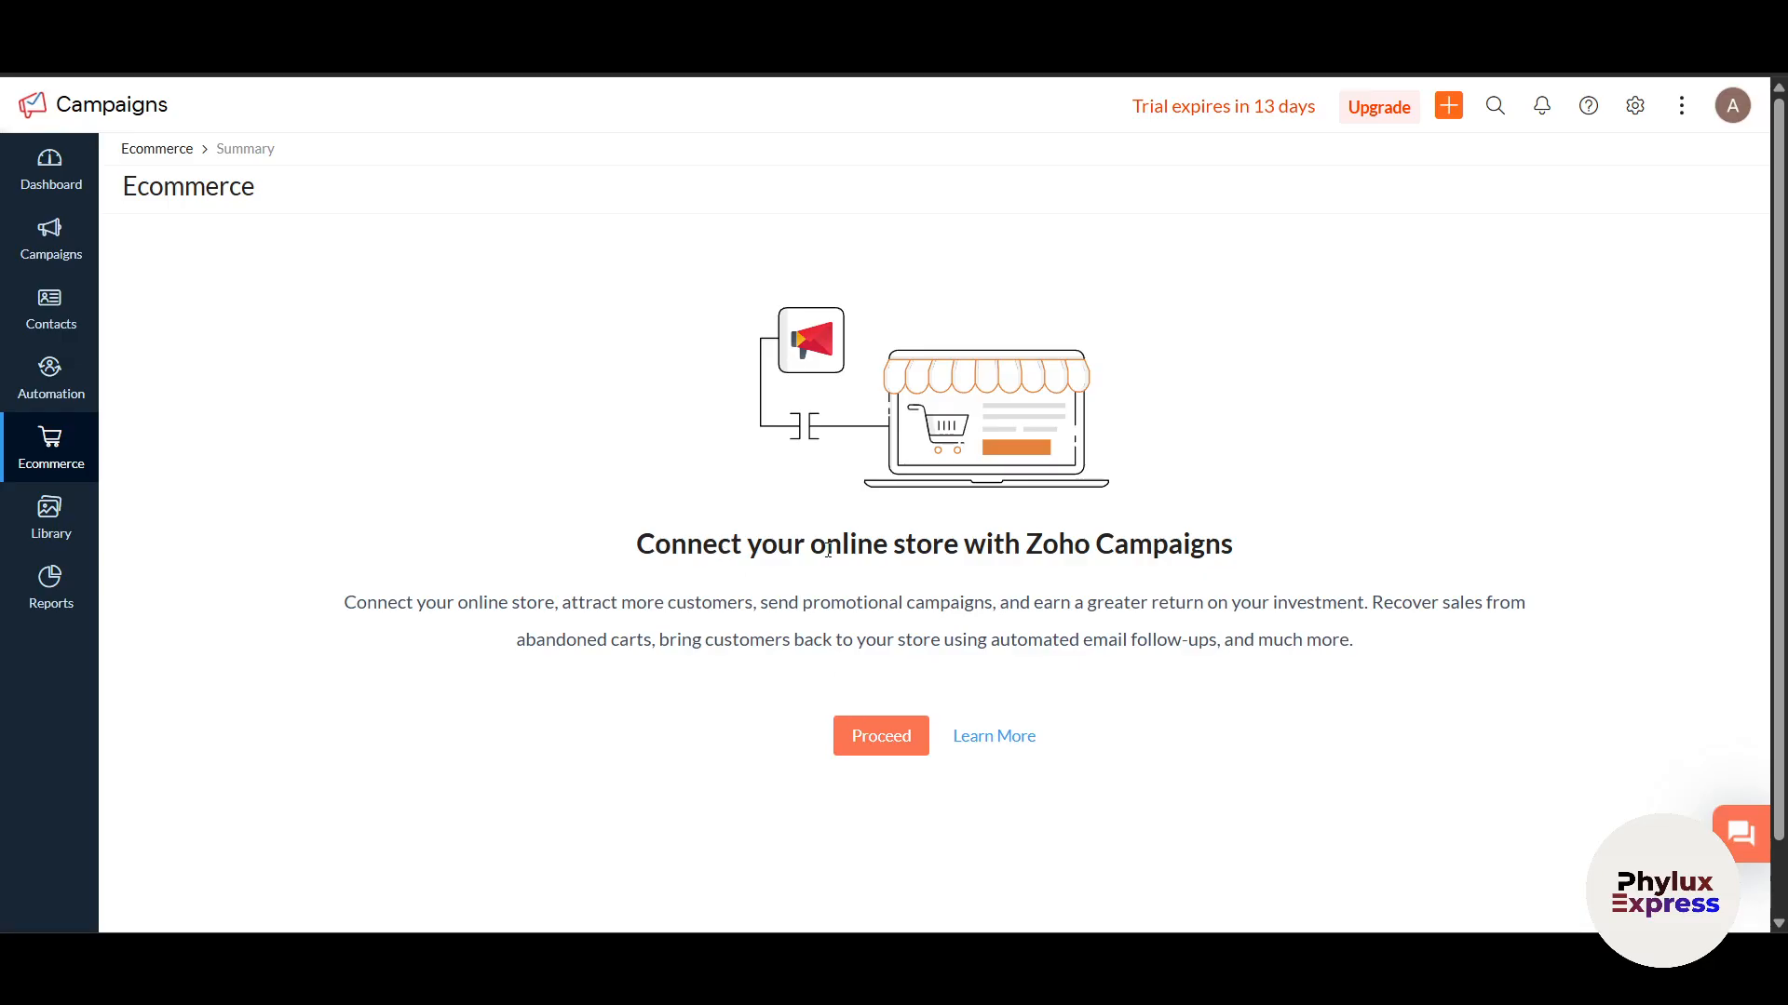
pyautogui.click(901, 734)
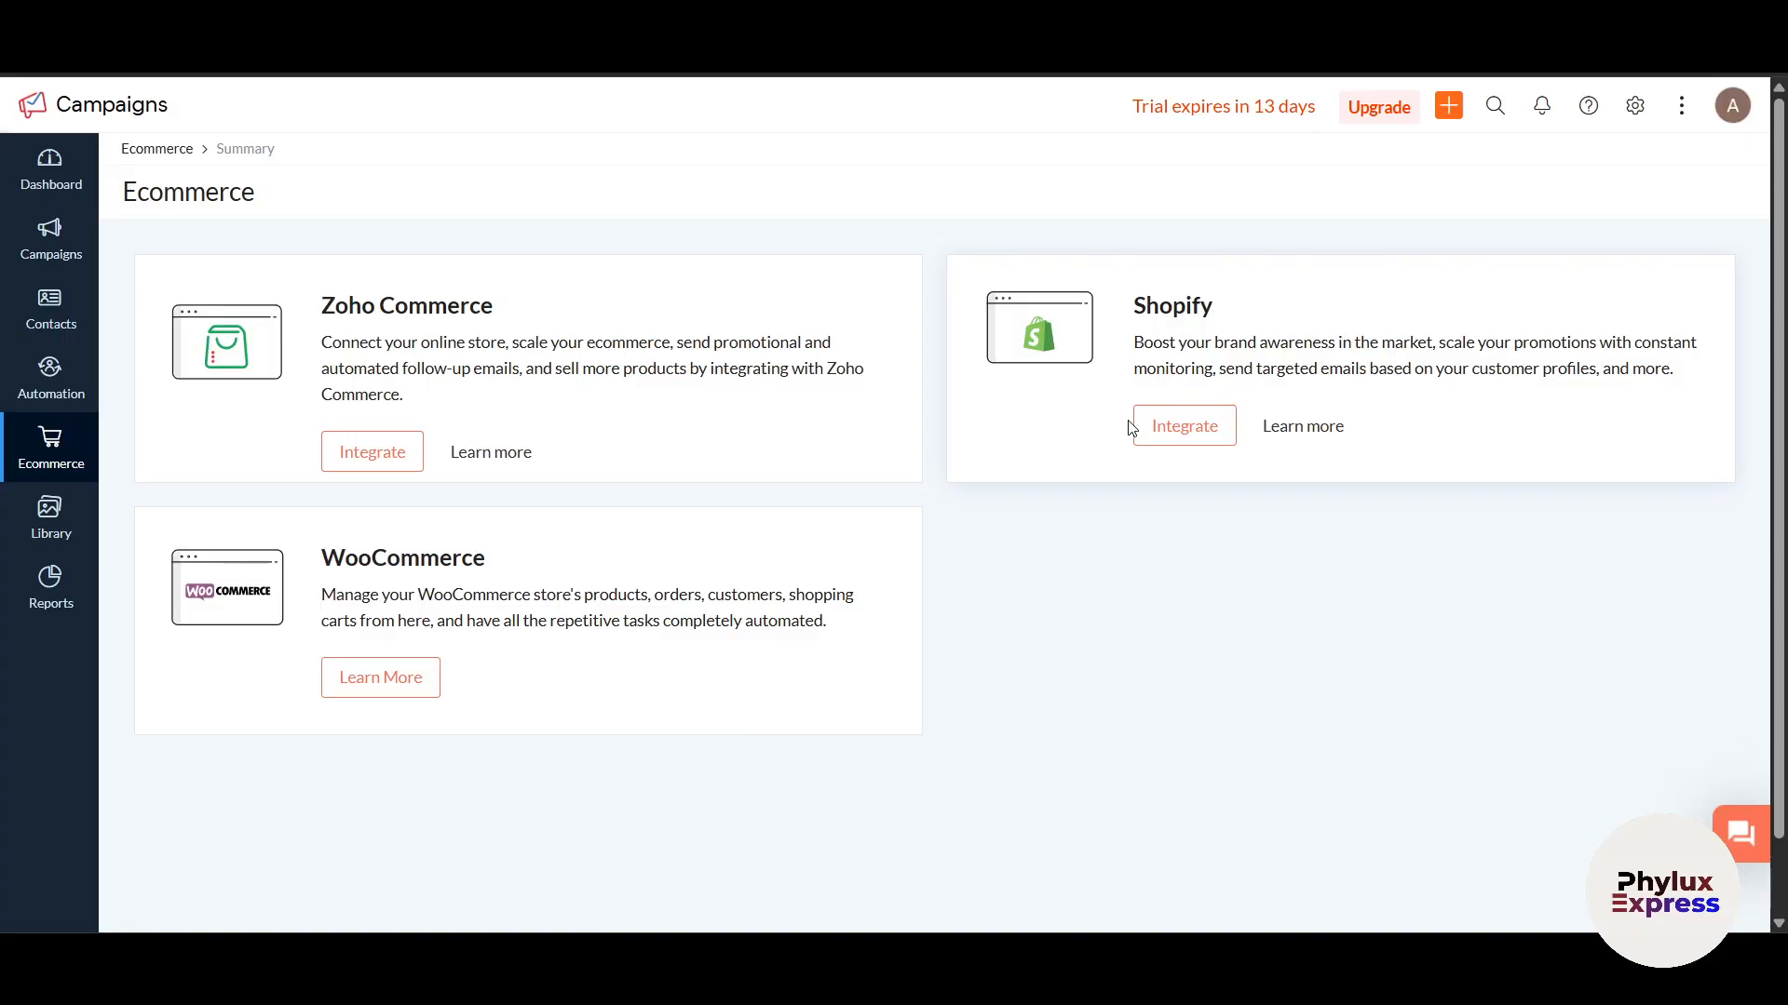
pyautogui.click(1188, 430)
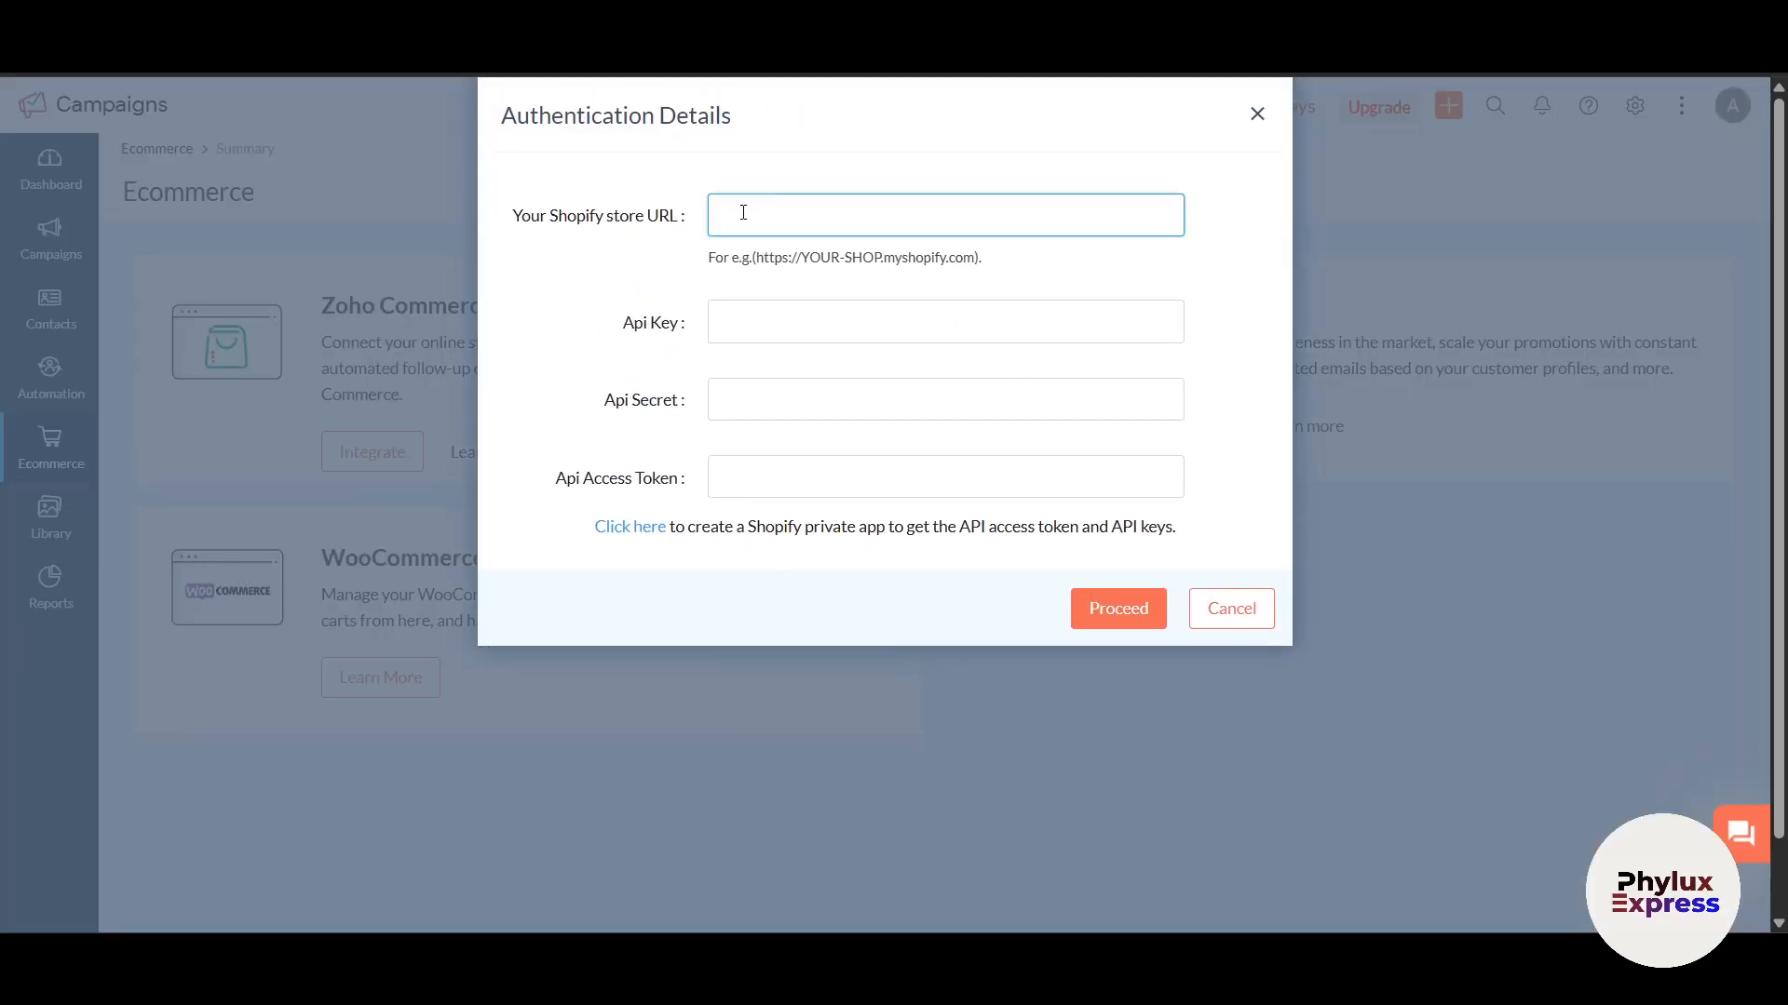
pyautogui.click(1222, 613)
pyautogui.click(382, 457)
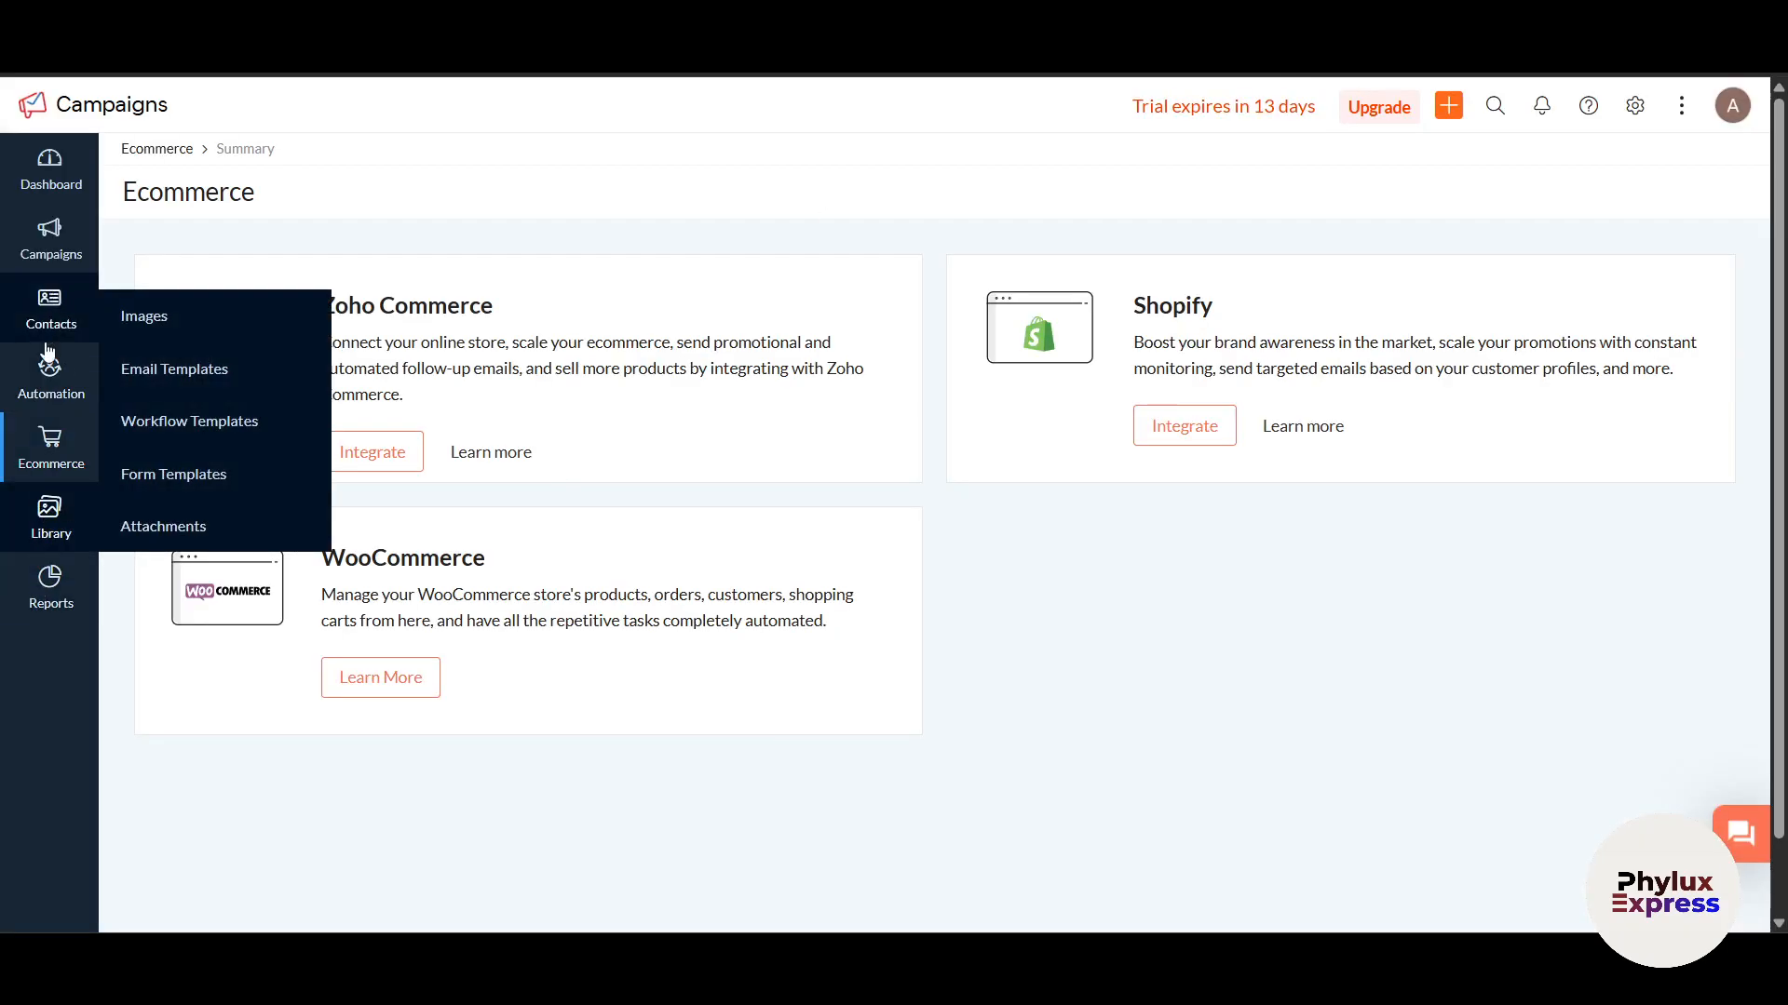
# Step: View the library's Email Templates page and the Sent Campaigns report page
pyautogui.click(186, 384)
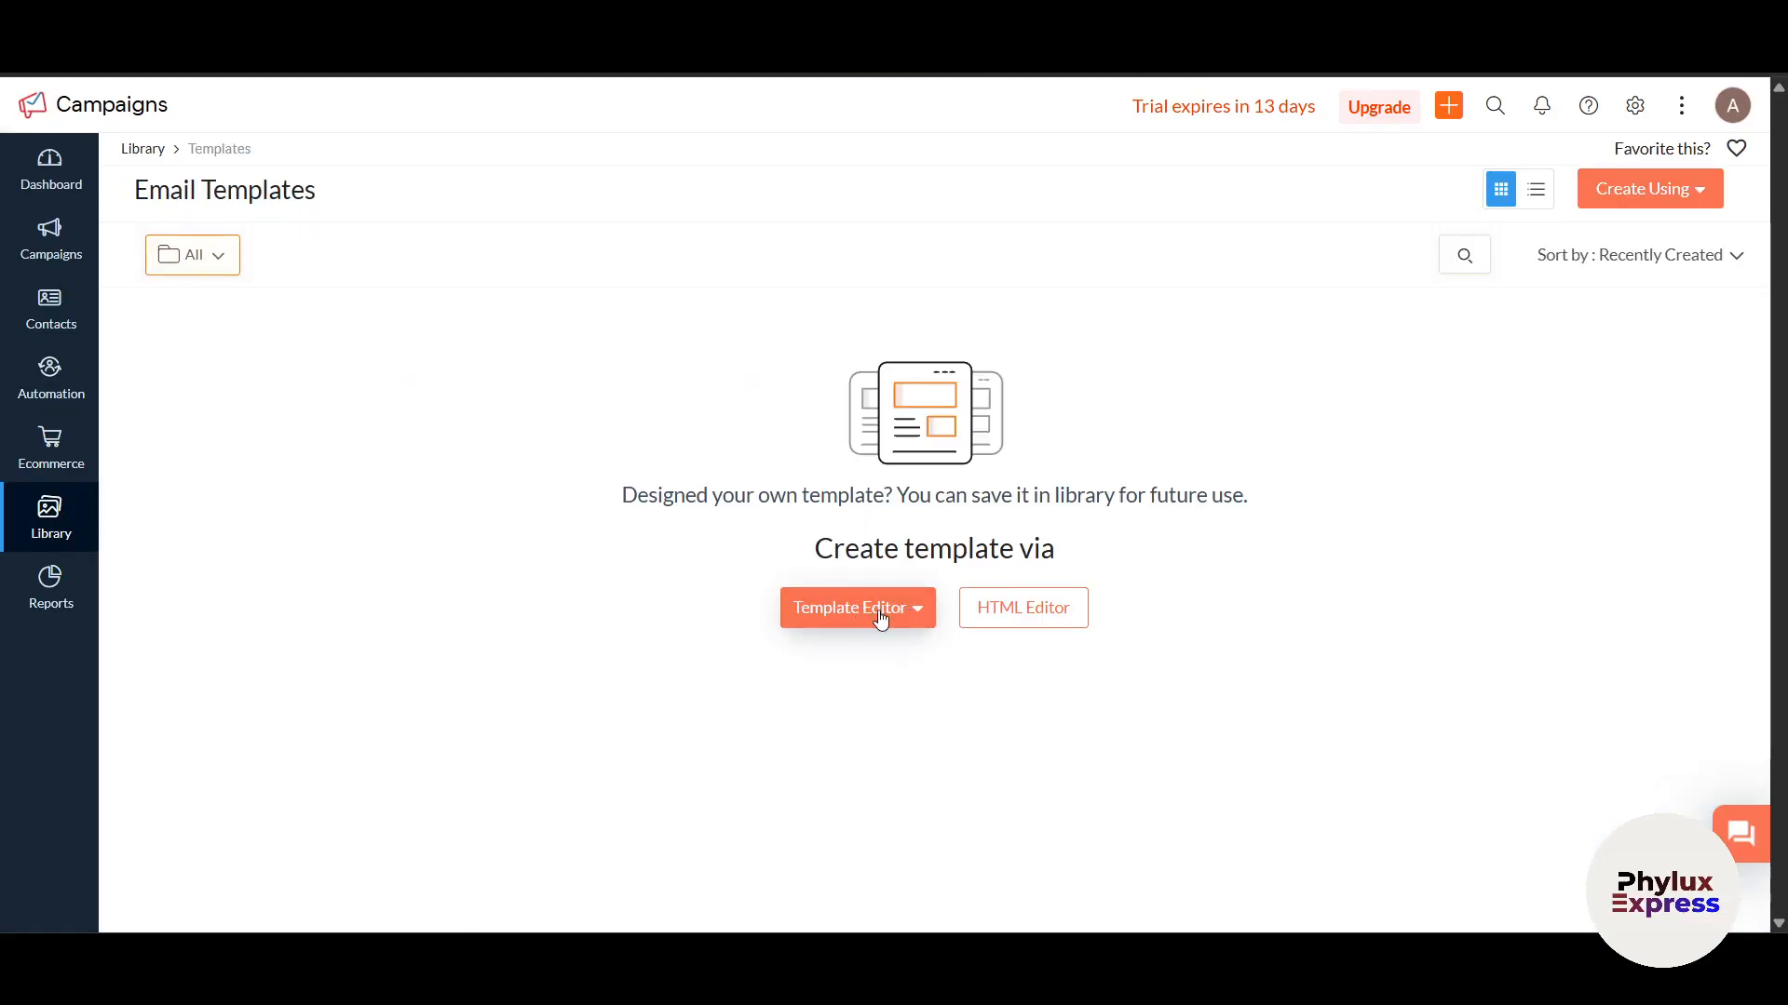
pyautogui.moveTo(41, 598)
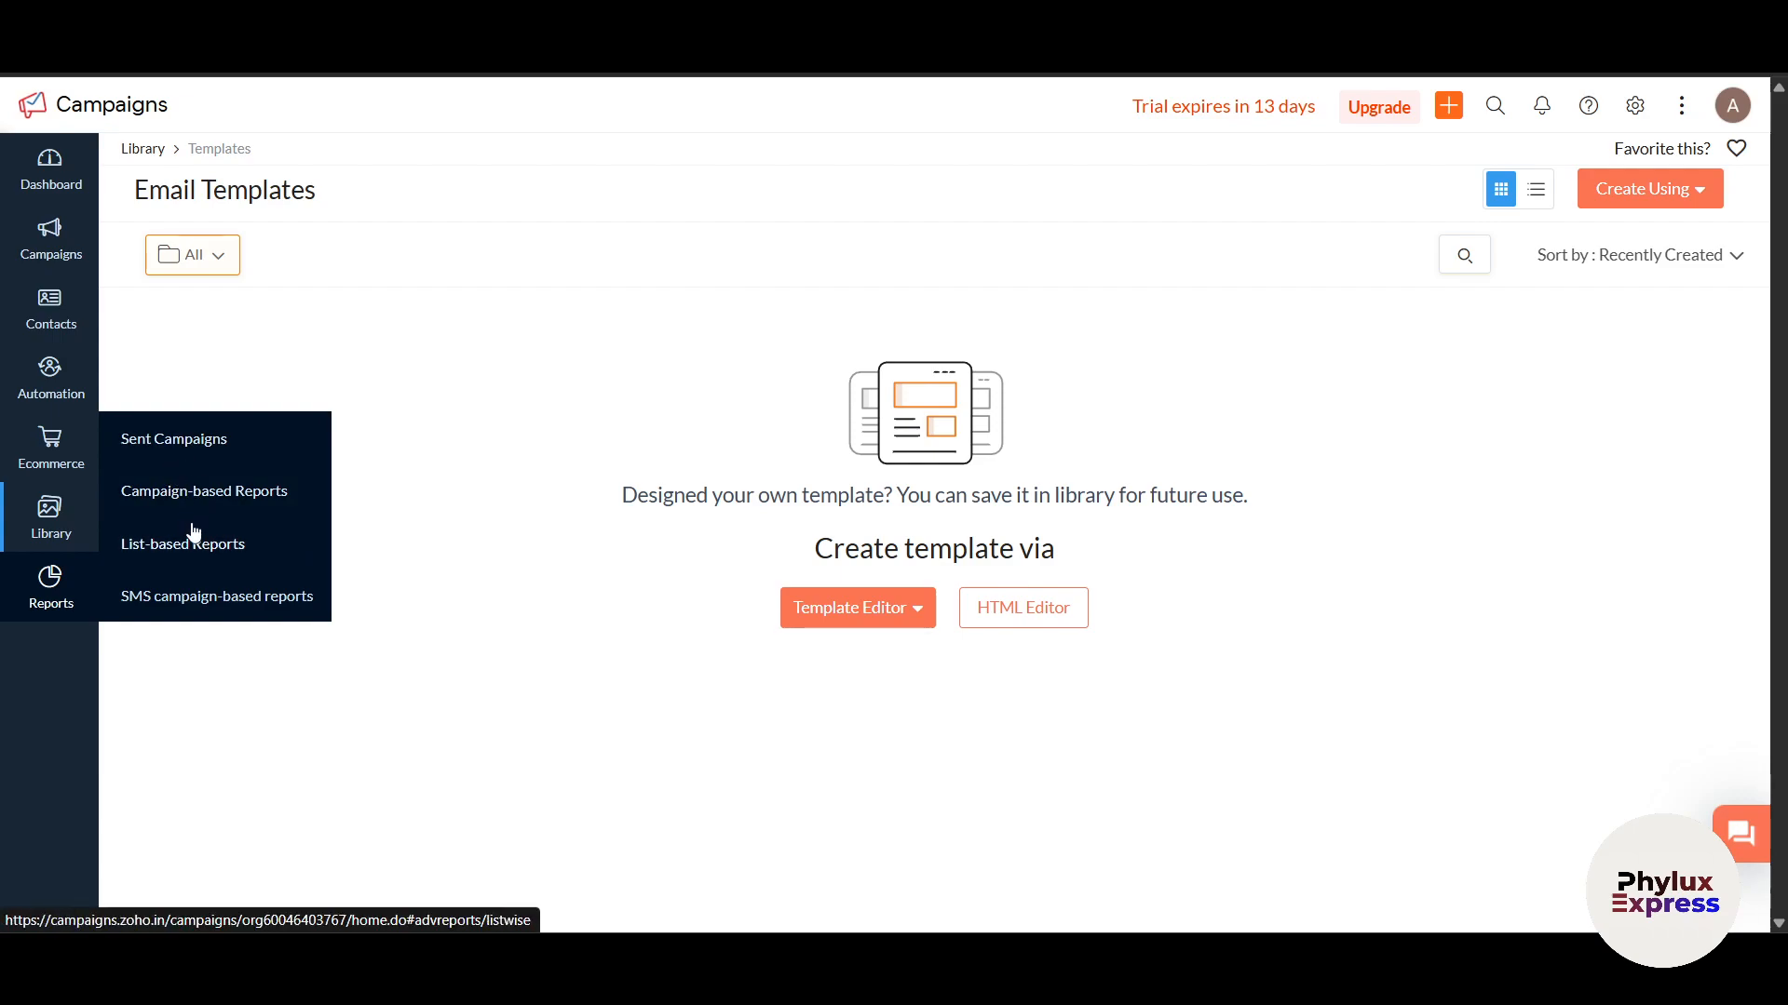
pyautogui.click(223, 458)
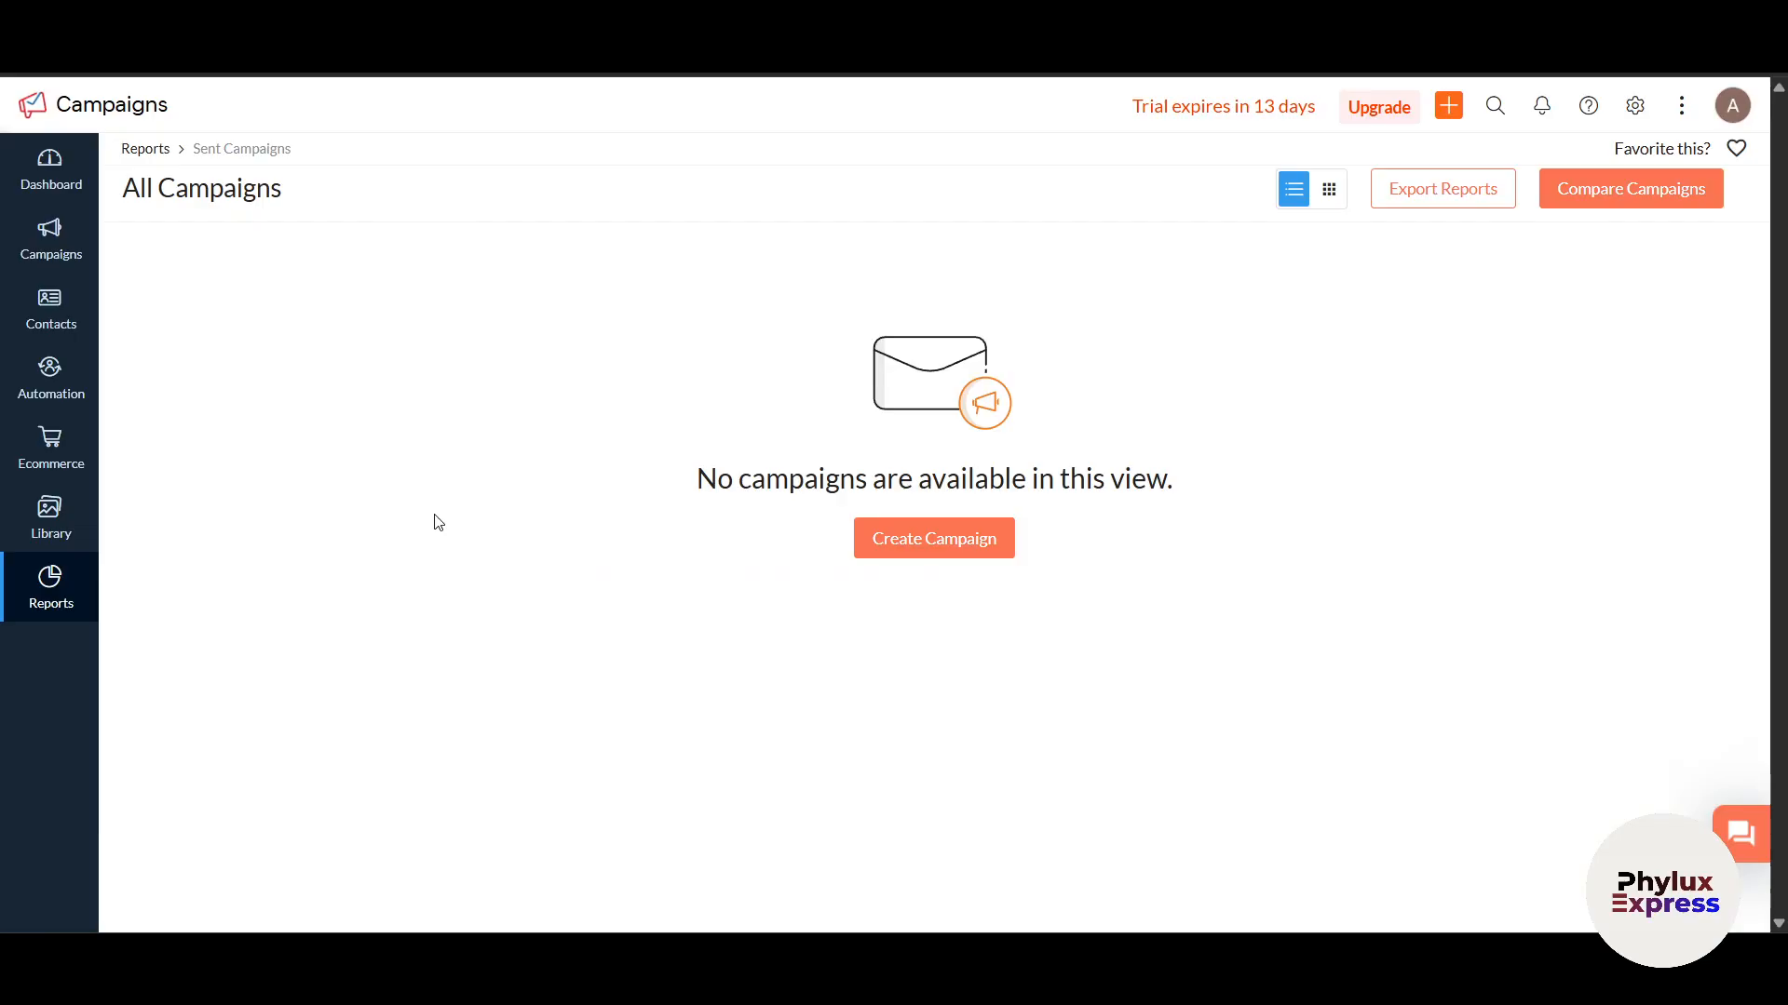
# Step: Look over the getting-started checklist and support contacts on the Dashboard, and the available report types
pyautogui.click(51, 186)
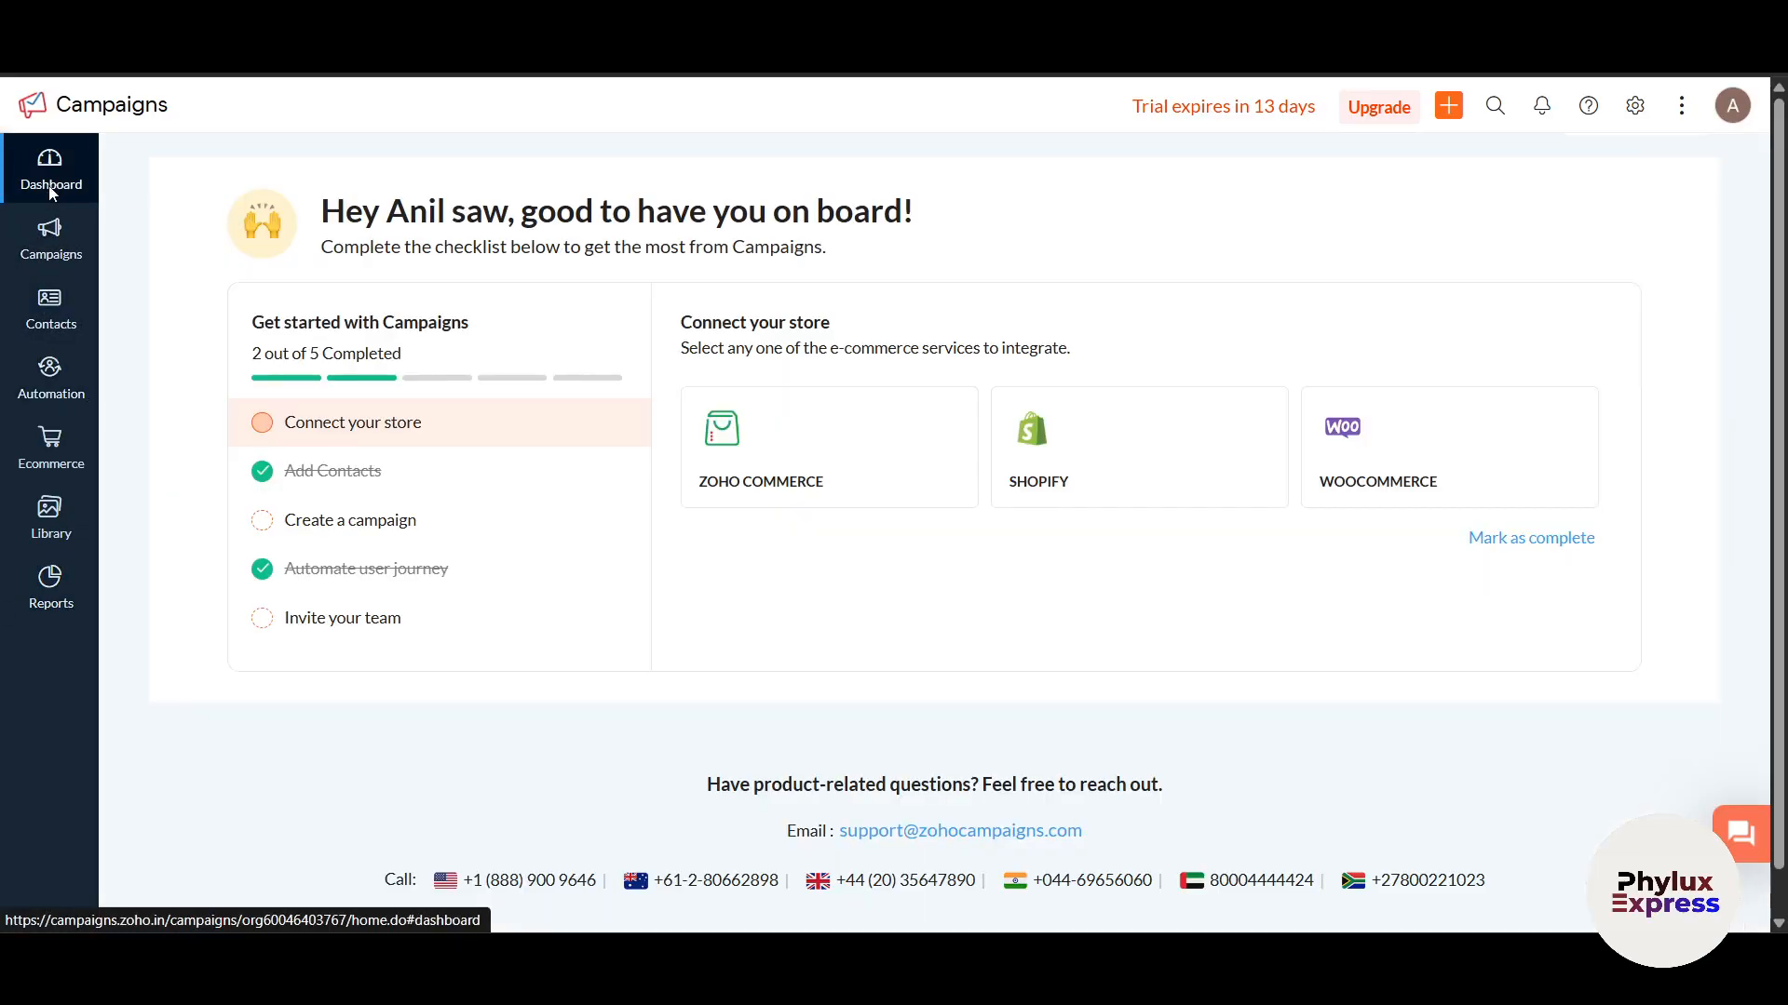
pyautogui.scroll(-1, 949, 702)
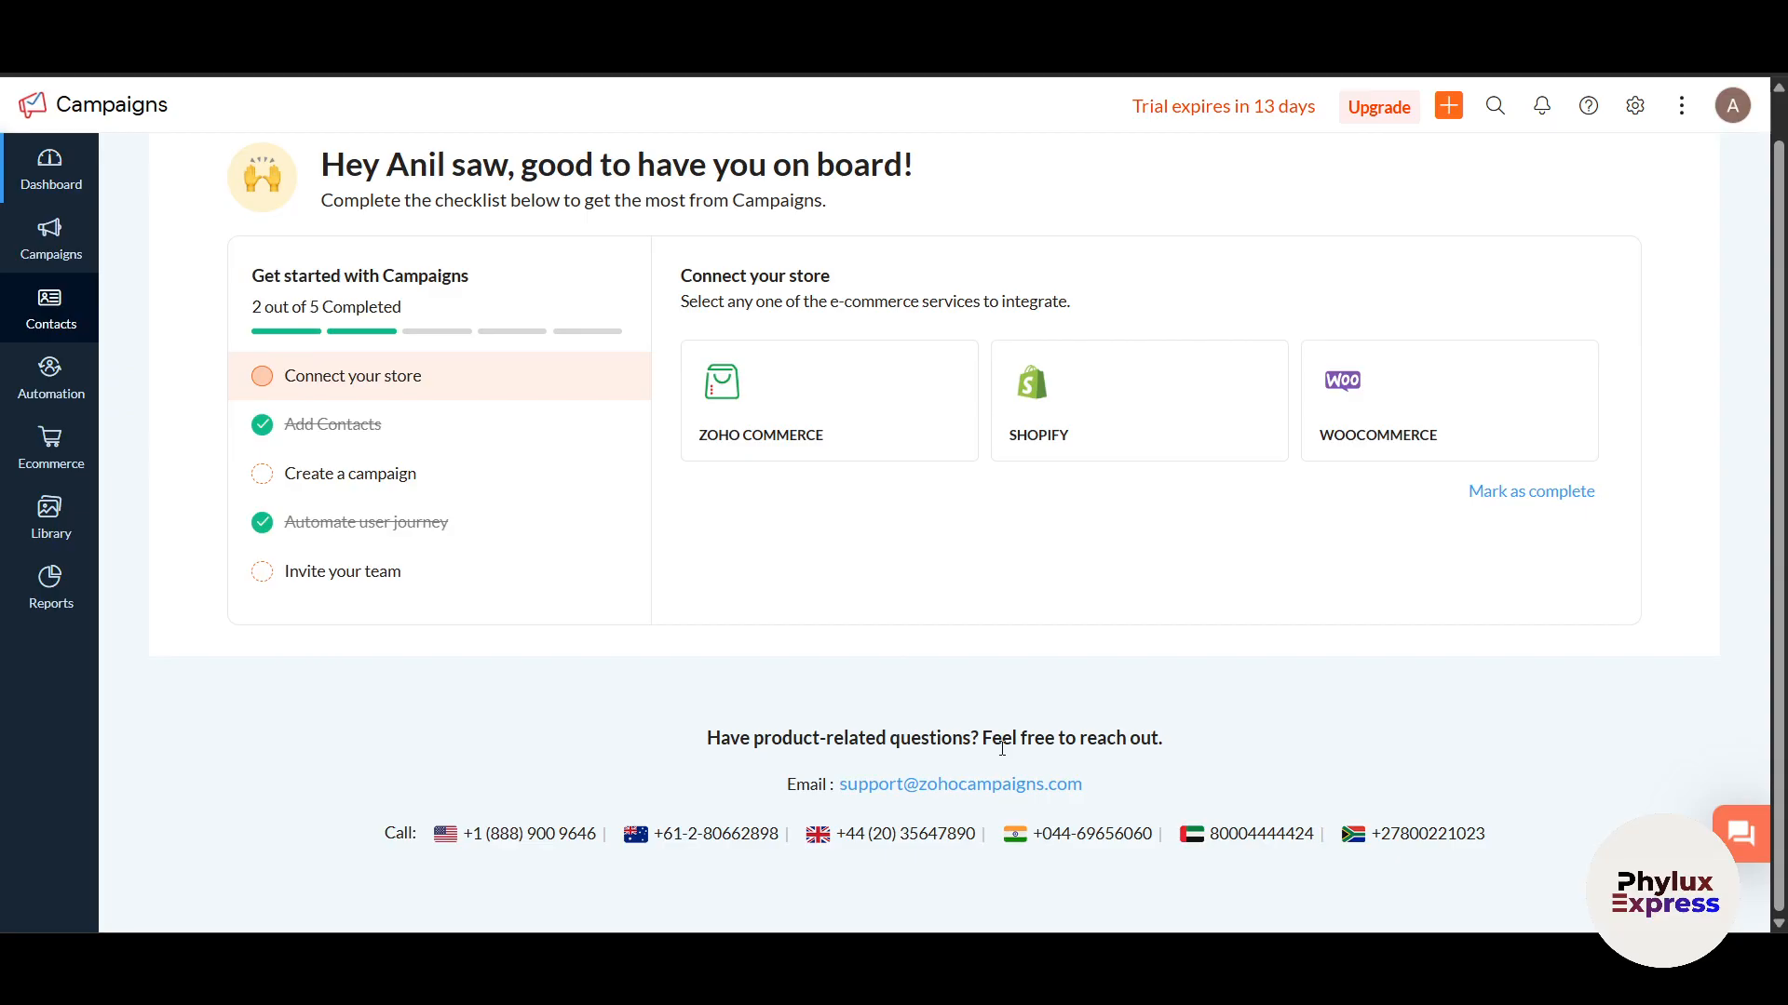
pyautogui.scroll(1, 1002, 748)
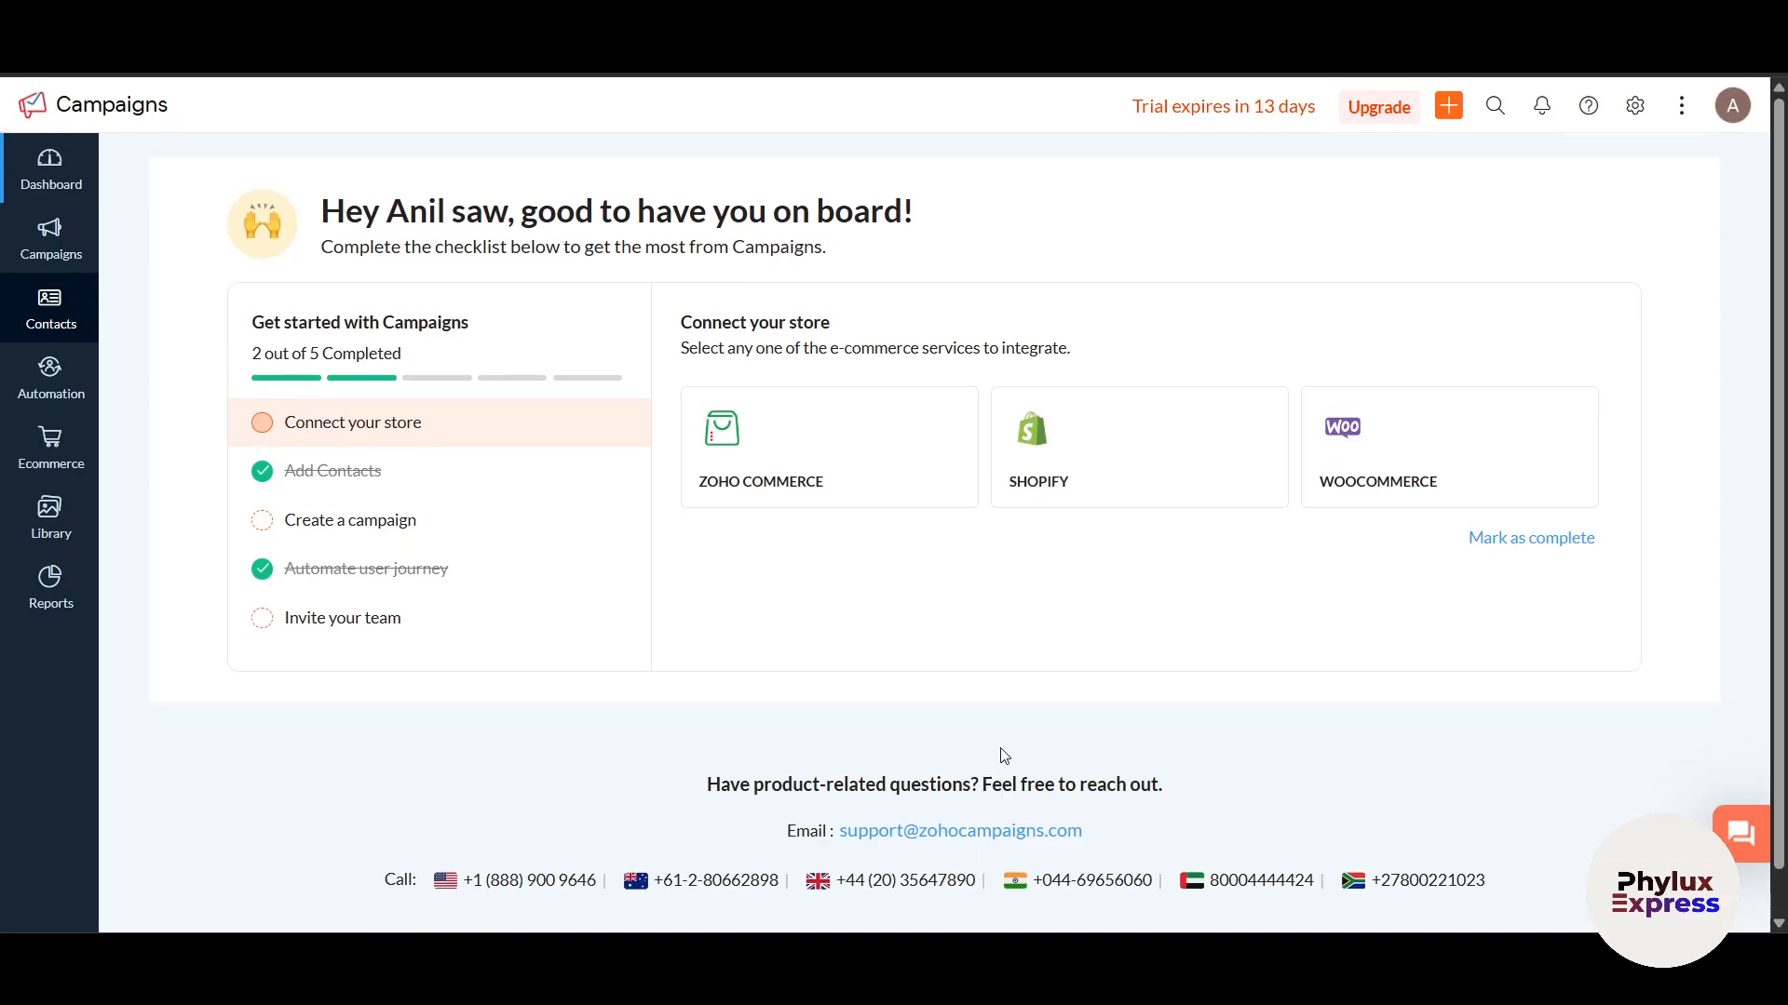
pyautogui.moveTo(52, 615)
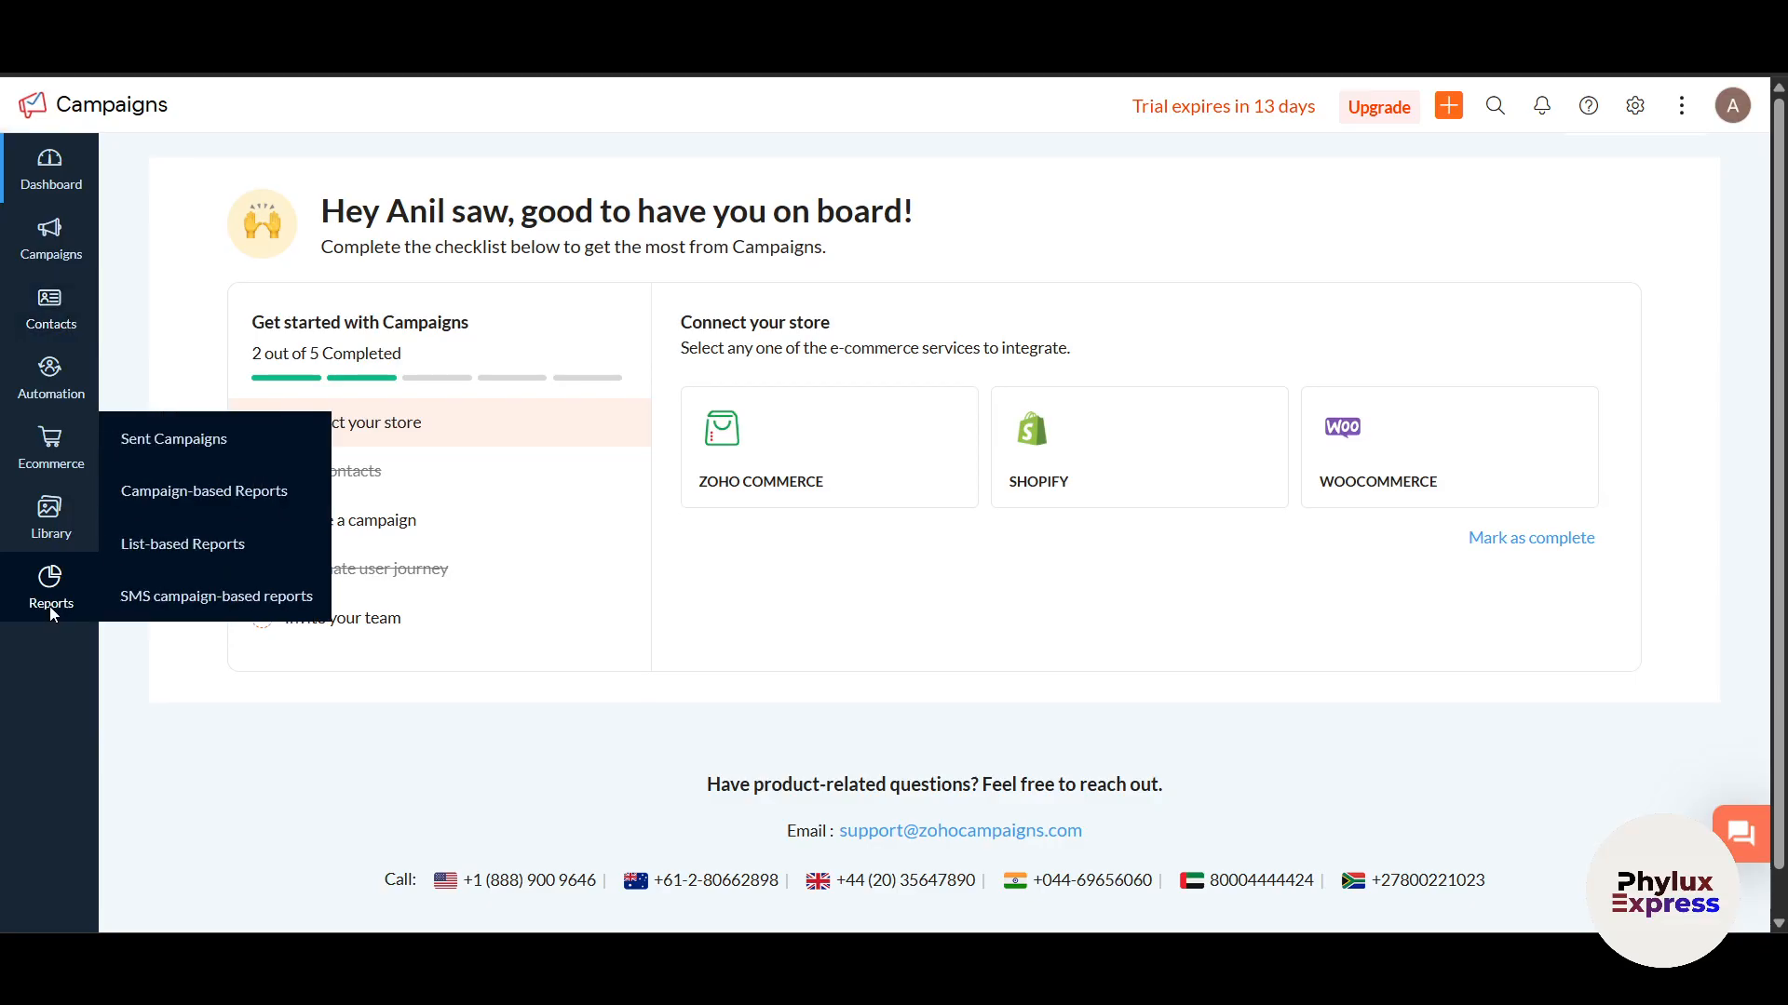